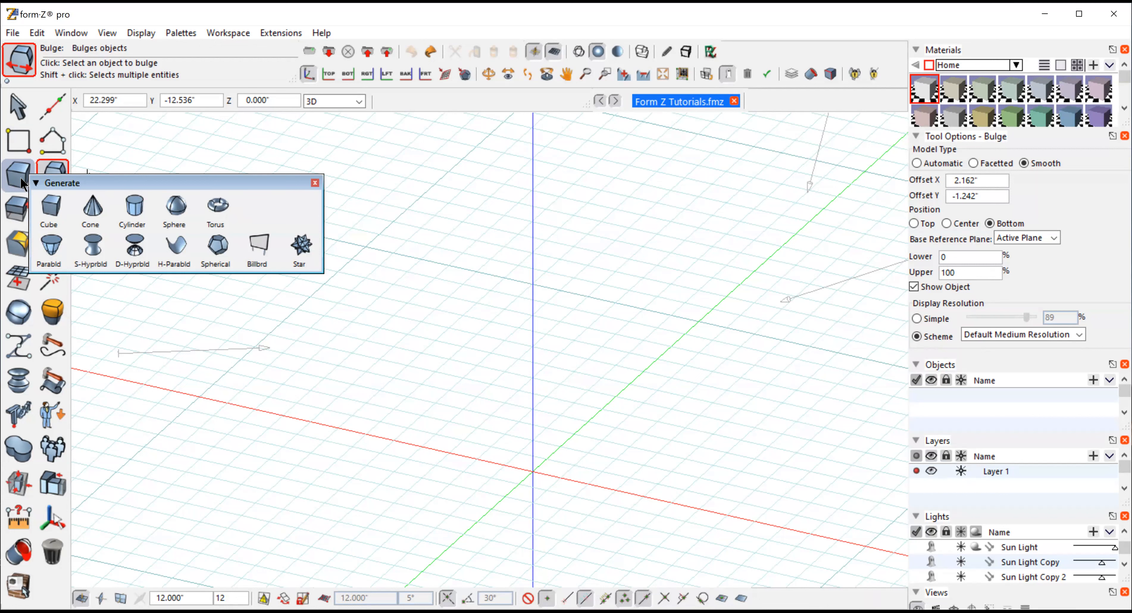
Create a box about 2.3 by 2.3 inches in plan and about 7.4 inches tall at the origin
left_click(22, 182)
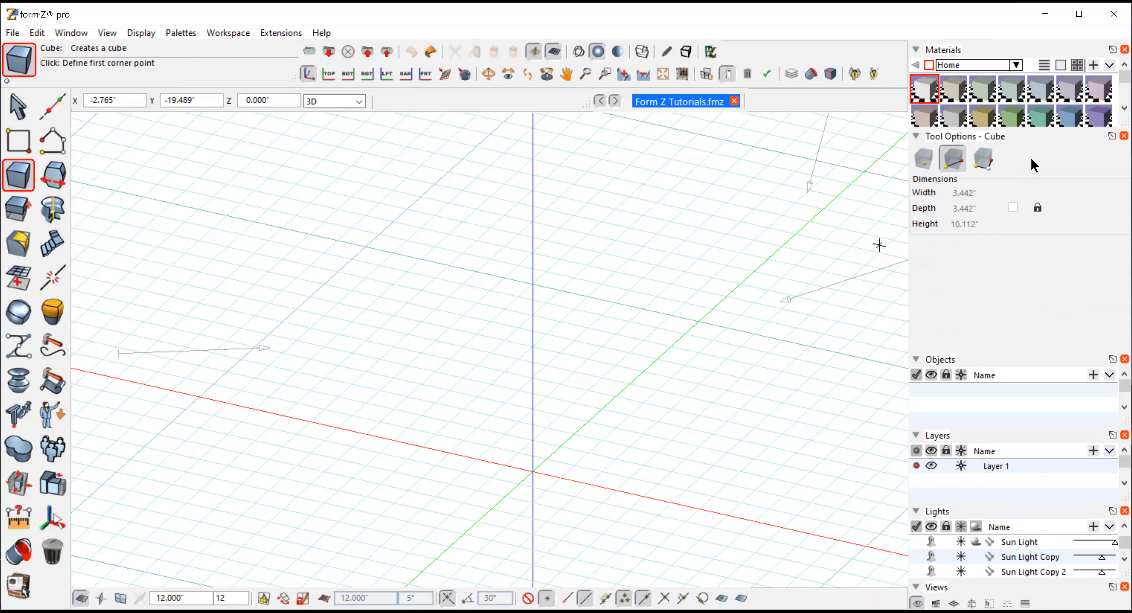
left_click(484, 476)
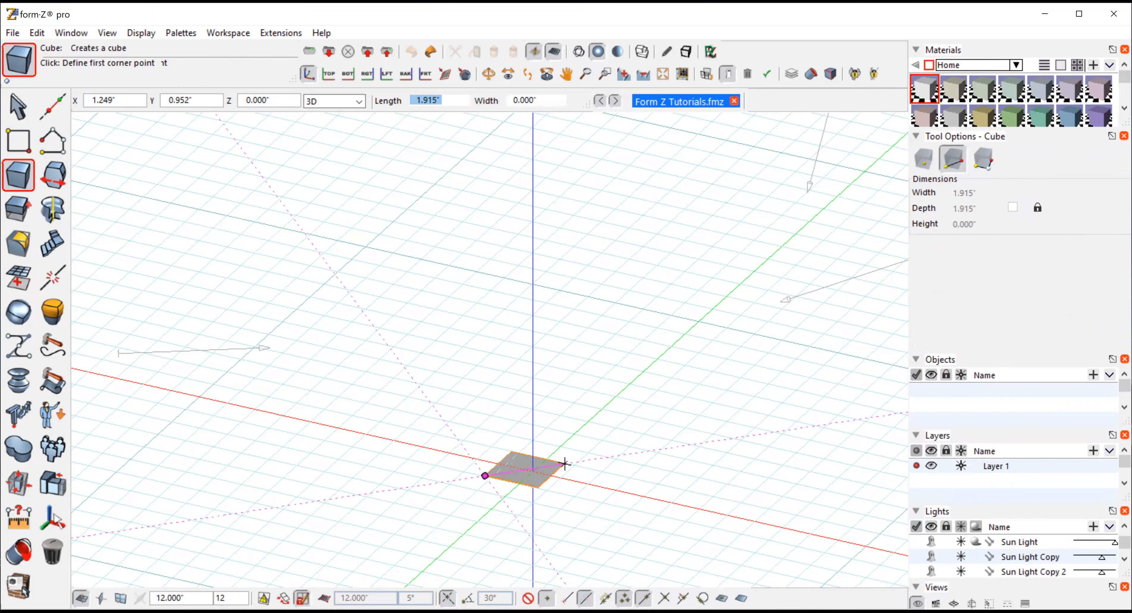
left_click(580, 460)
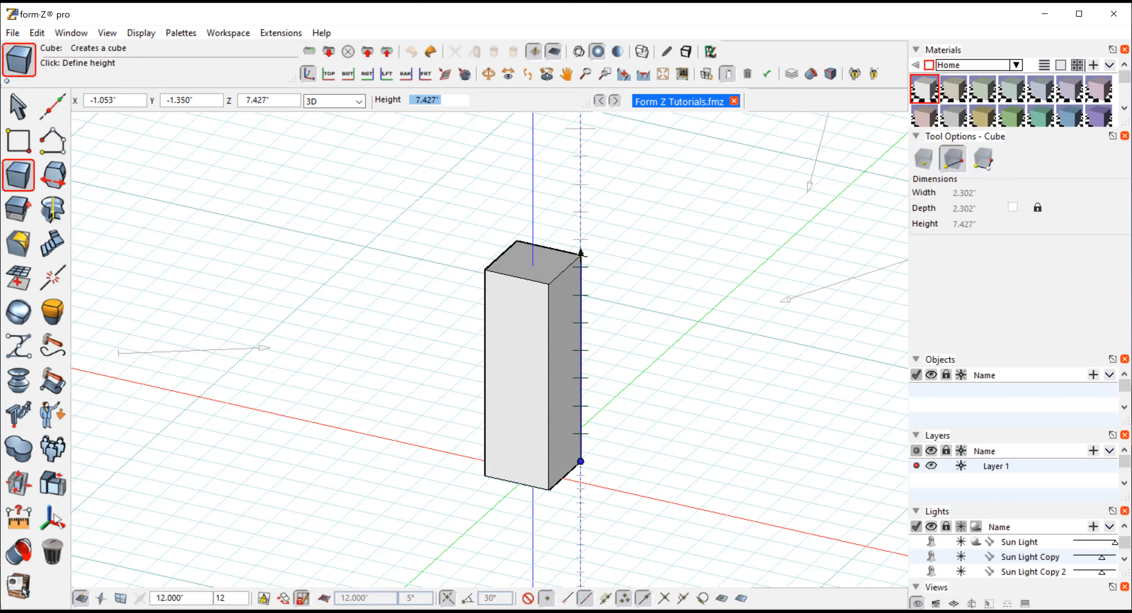
left_click(581, 253)
Try dragging a top corner point of the box slightly, then undo the pick move
left_click(17, 107)
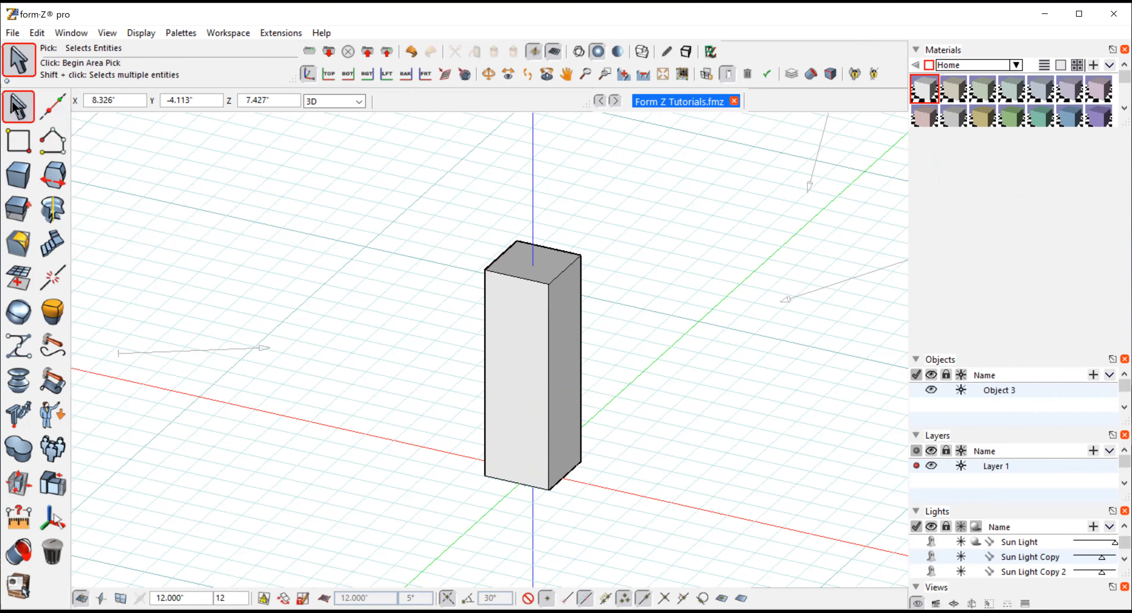
mouse_move(24, 104)
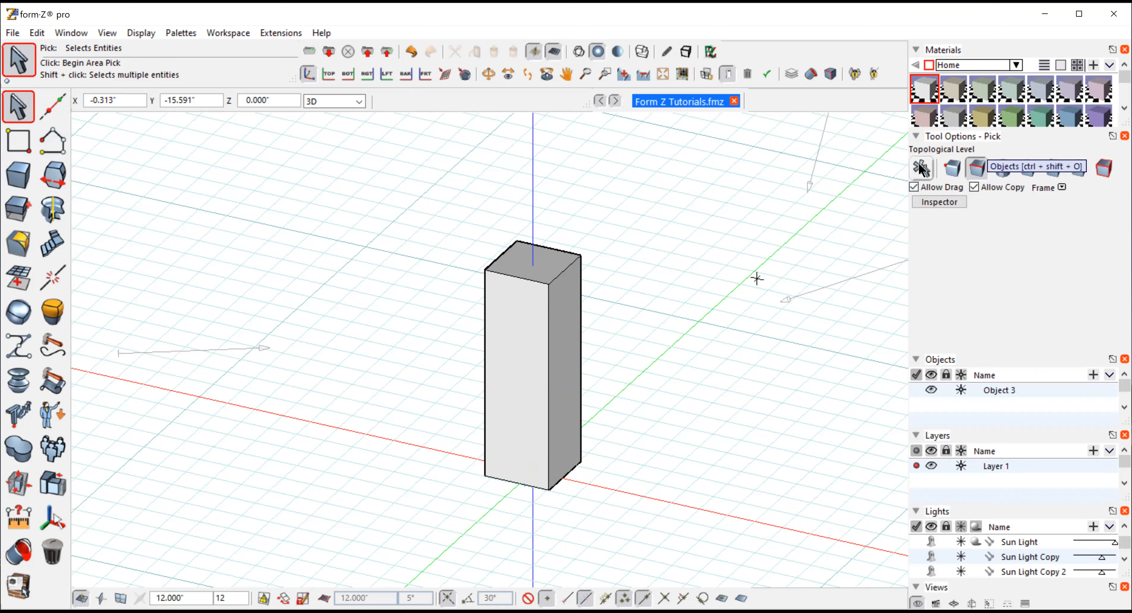
left_click(952, 168)
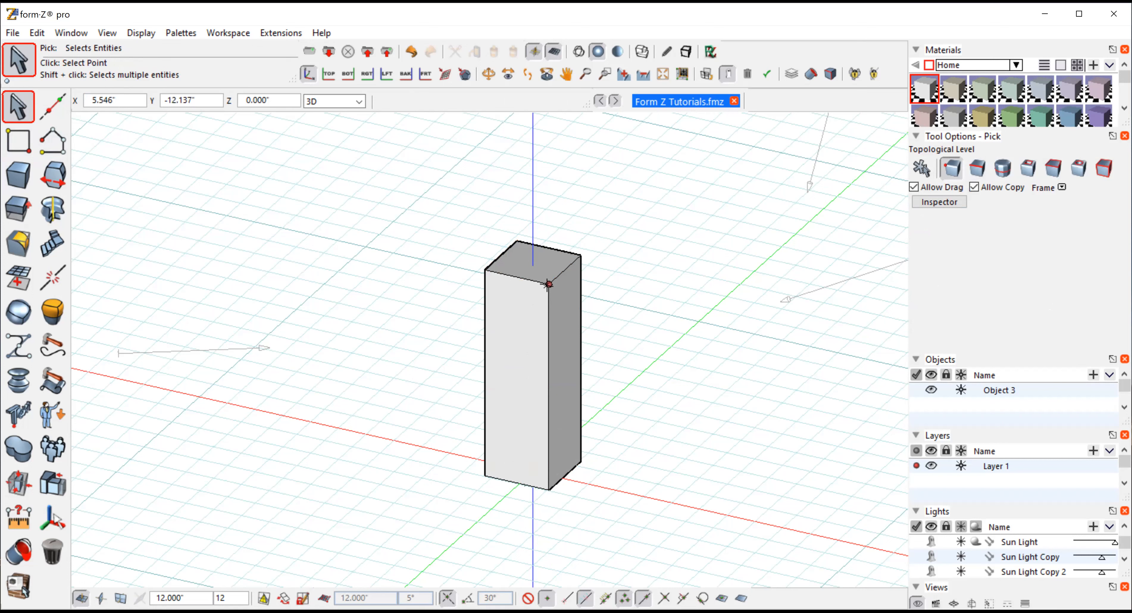
mouse_move(548, 285)
left_mouse_down()
mouse_move(572, 329)
mouse_move(599, 319)
mouse_move(559, 346)
mouse_move(555, 369)
mouse_move(557, 287)
left_mouse_up()
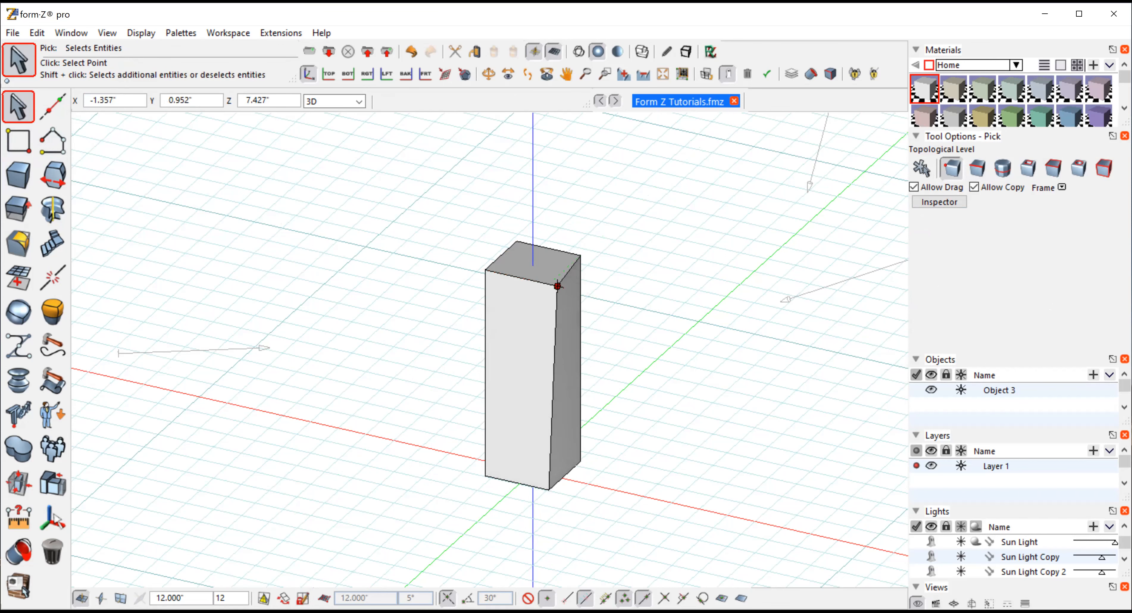
left_click(37, 33)
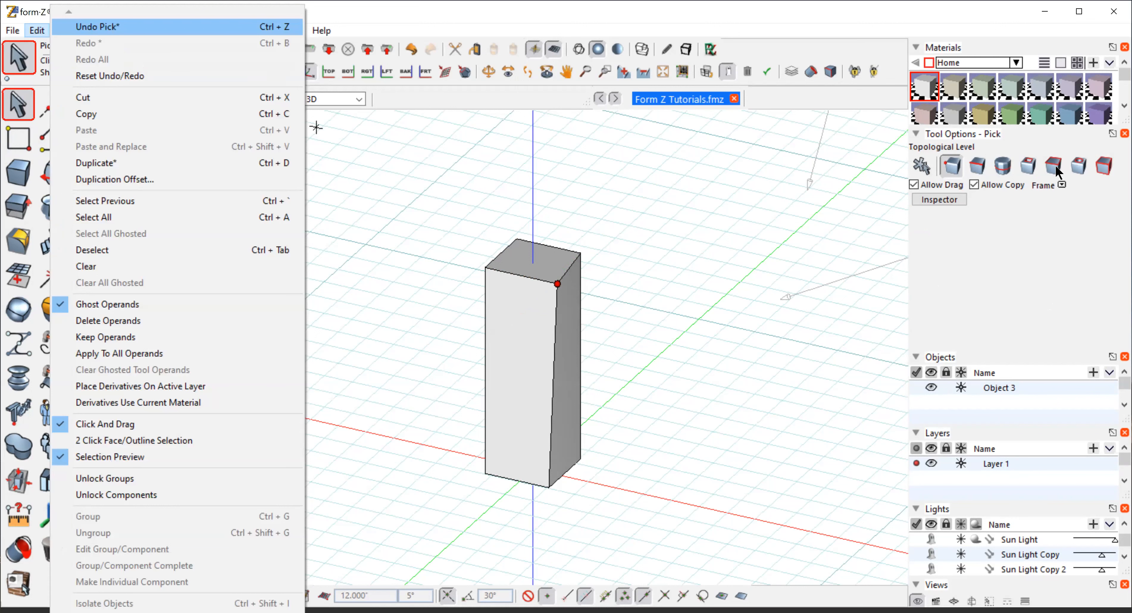
key("Return")
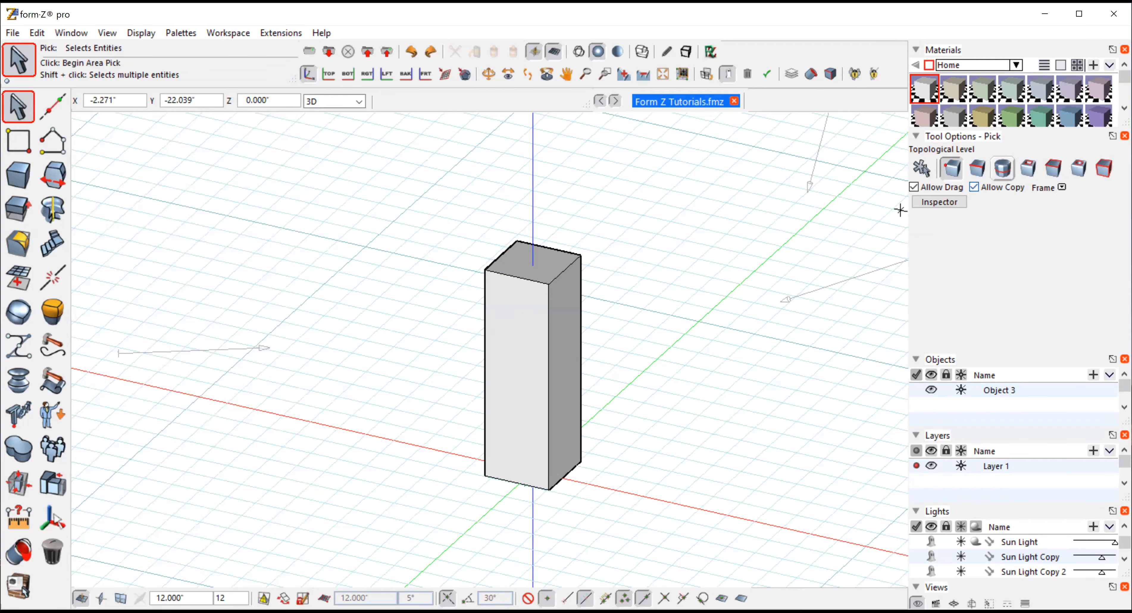
Switch to the right side view and move the selected top edge about 2.4 inches straight up
left_click(106, 35)
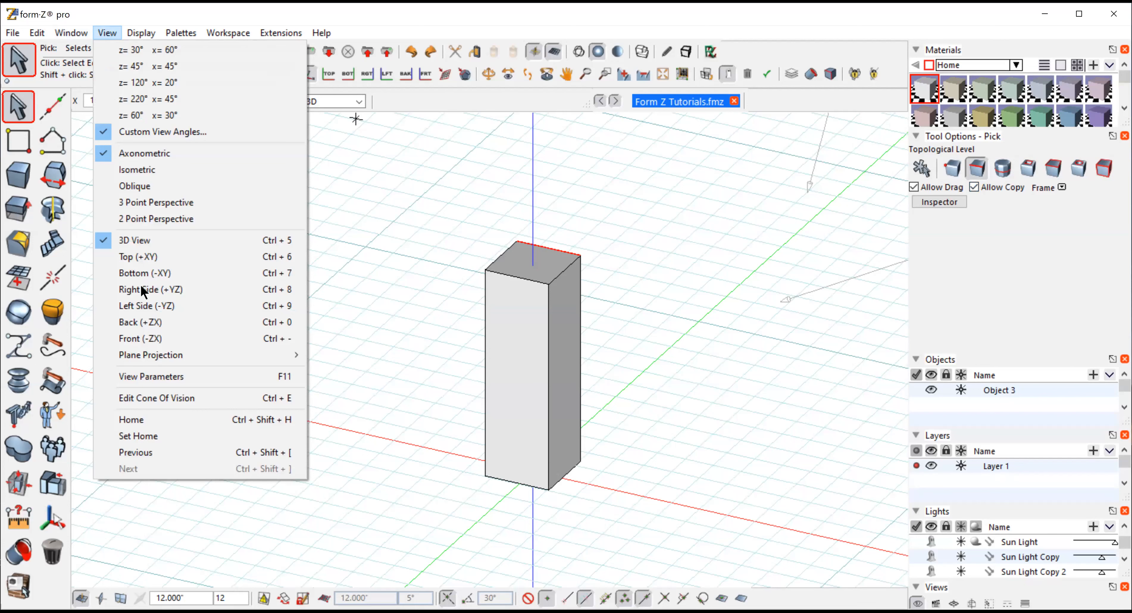
left_click(134, 293)
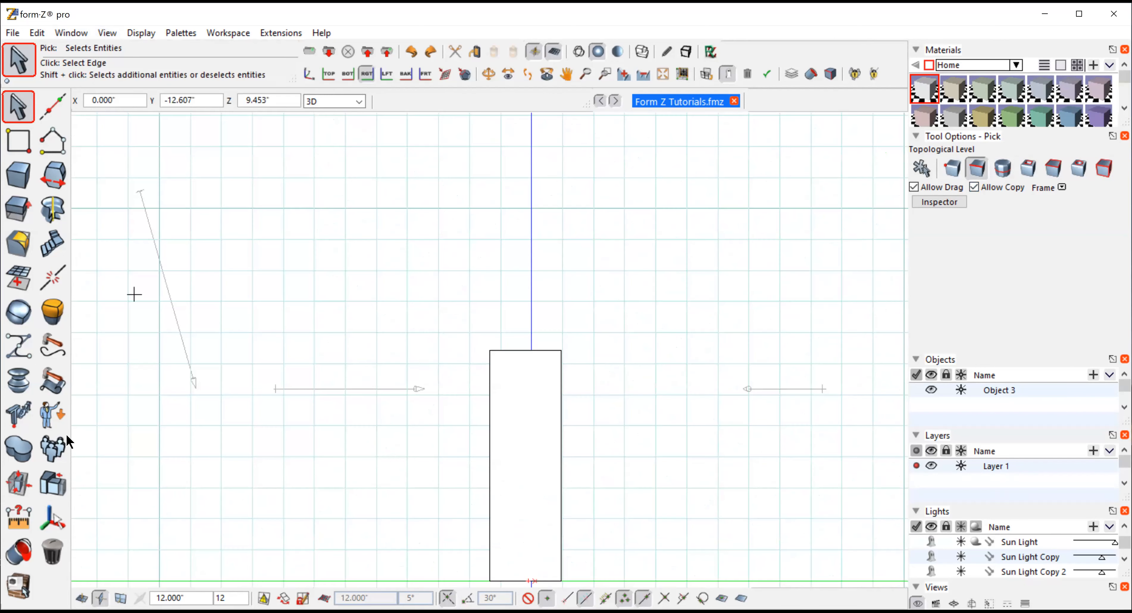
mouse_move(19, 484)
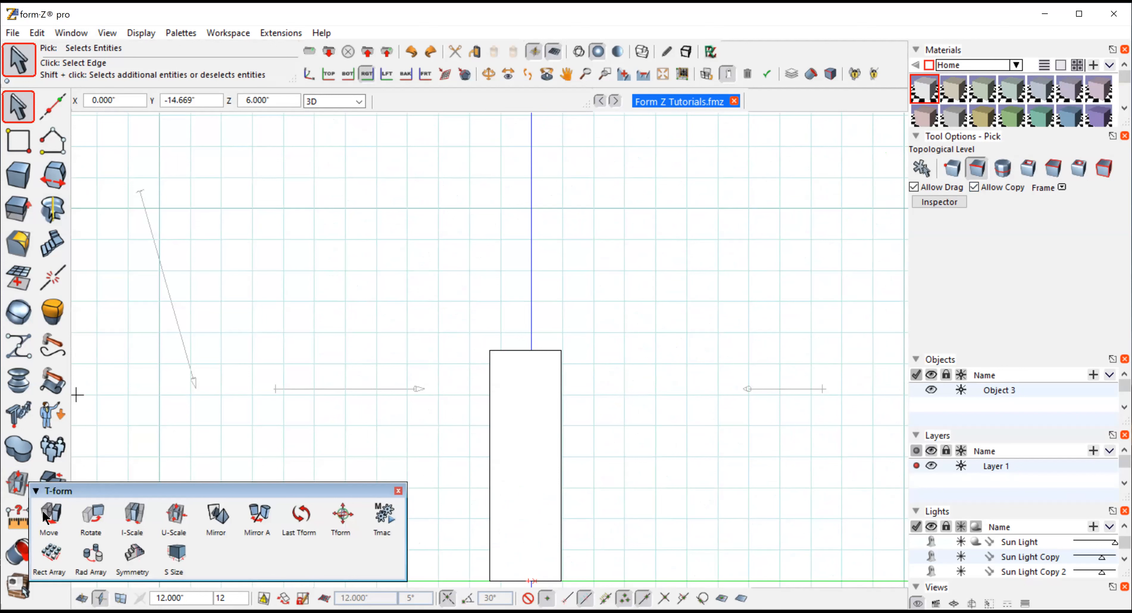
left_click(50, 520)
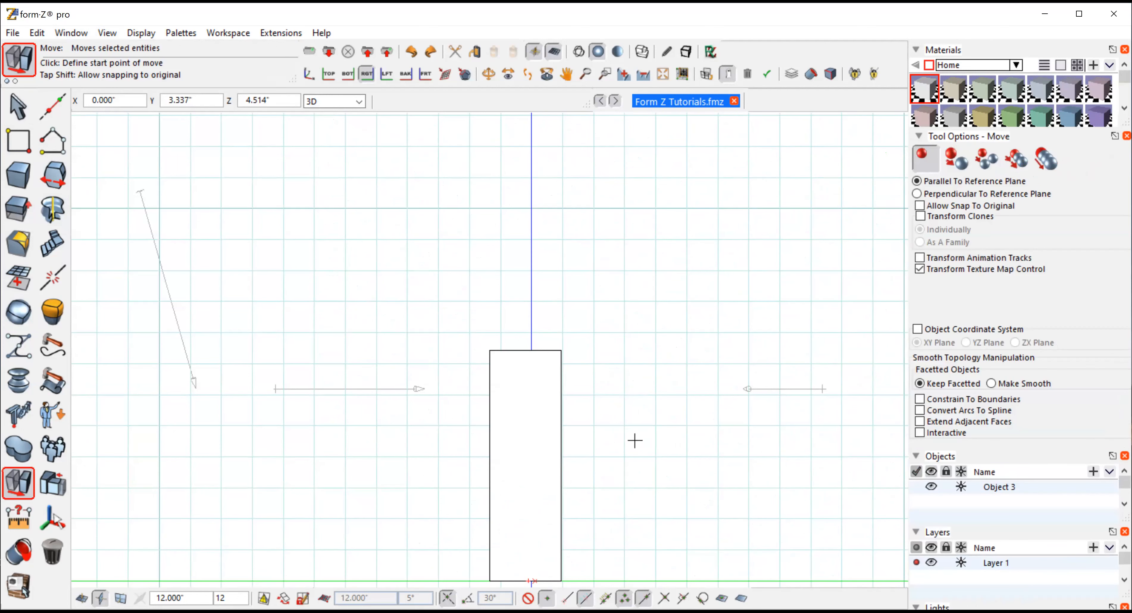
left_click(634, 440)
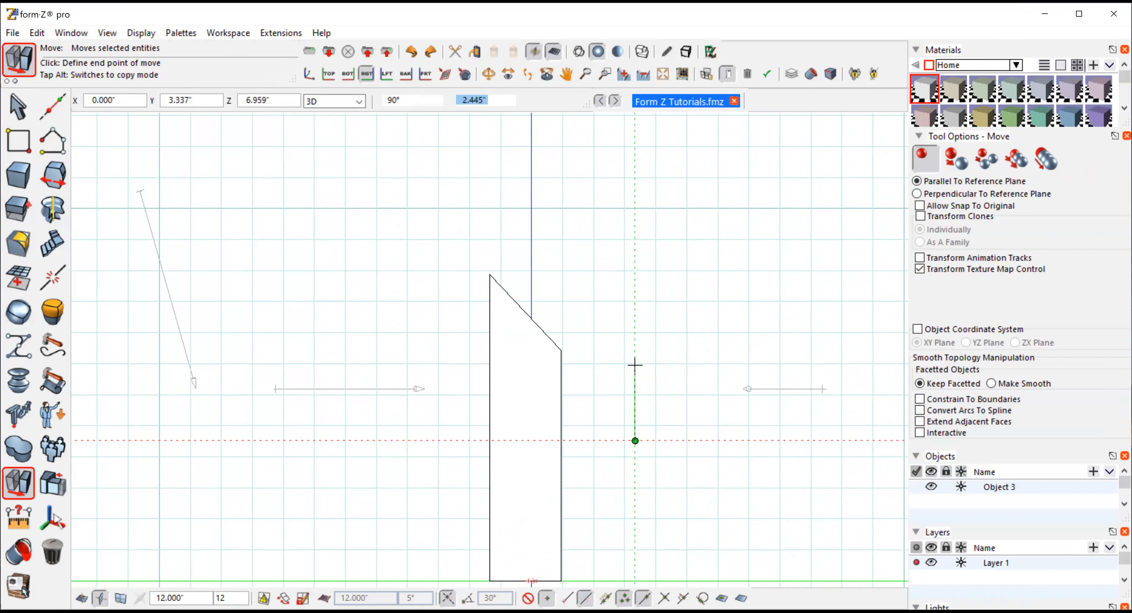
left_click(634, 365)
Select the box's top face at face level
left_click(488, 74)
left_click_drag(639, 379, 511, 497)
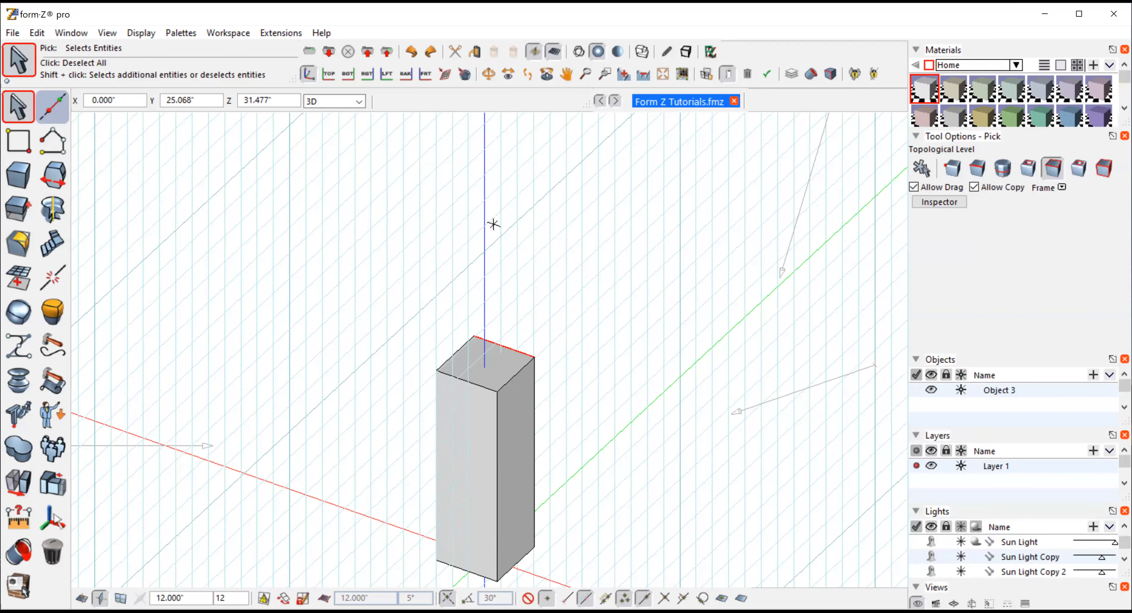
left_click(790, 331)
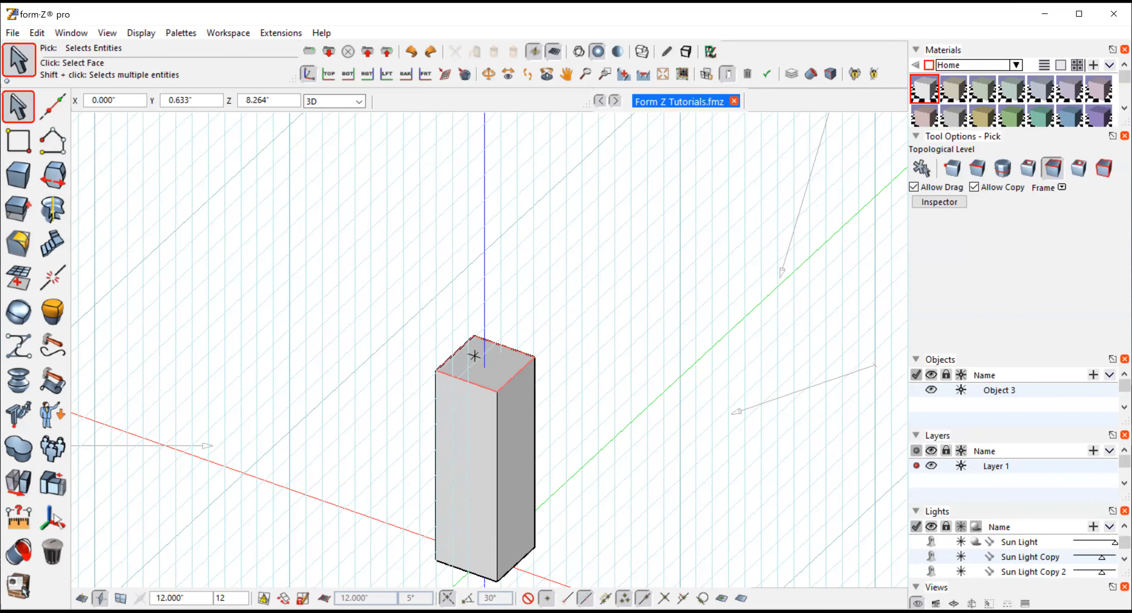
left_click(474, 354)
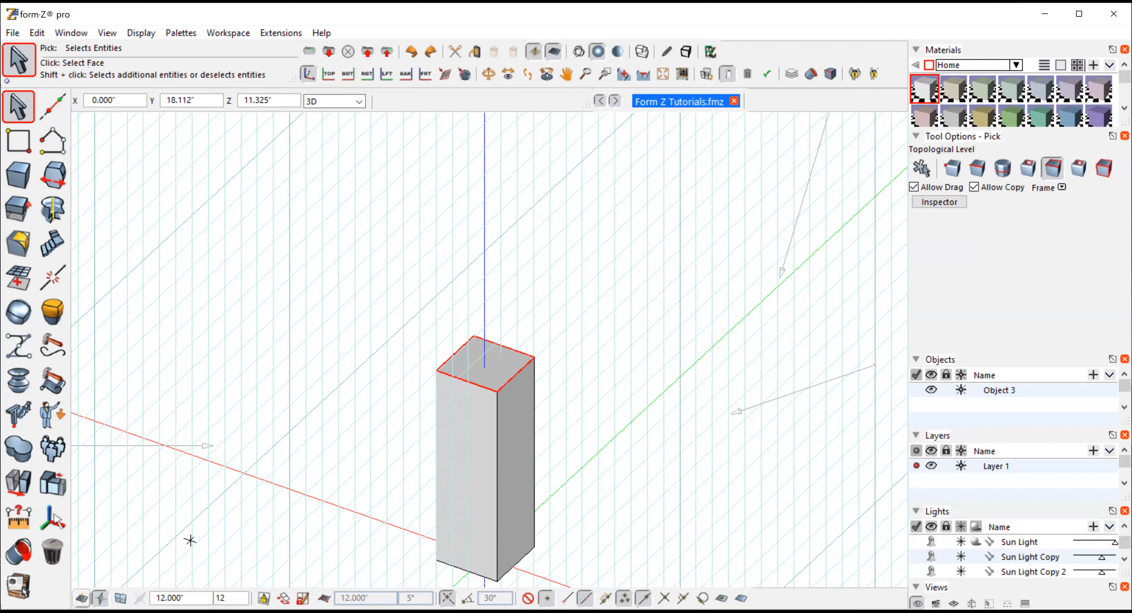
Try scaling the top face independently by about 2.35 along one axis, then undo the scale
left_click(81, 598)
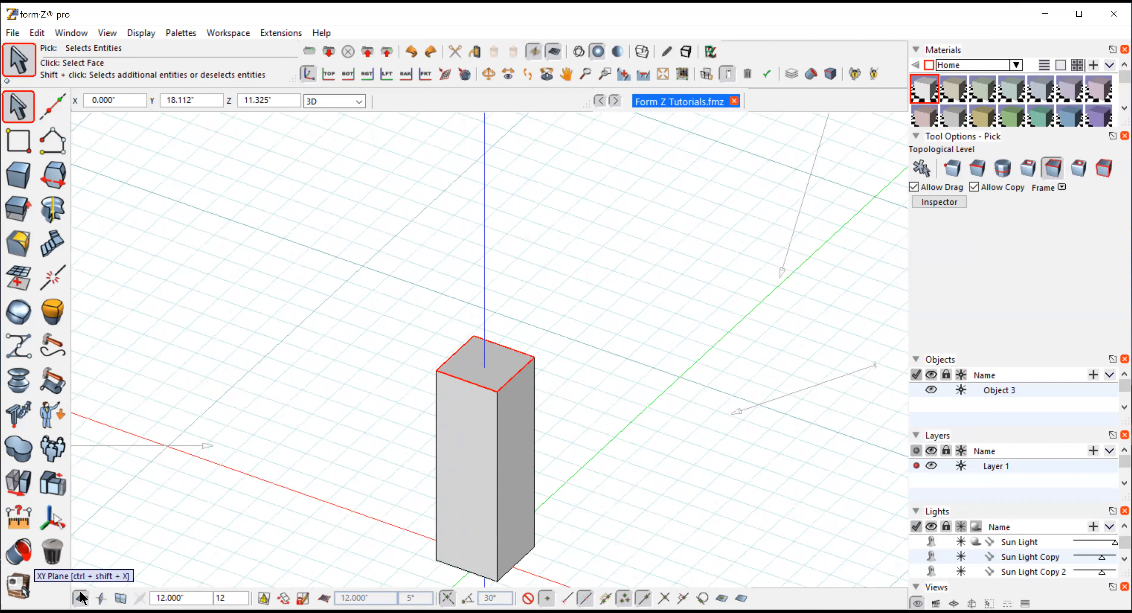
left_click(18, 448)
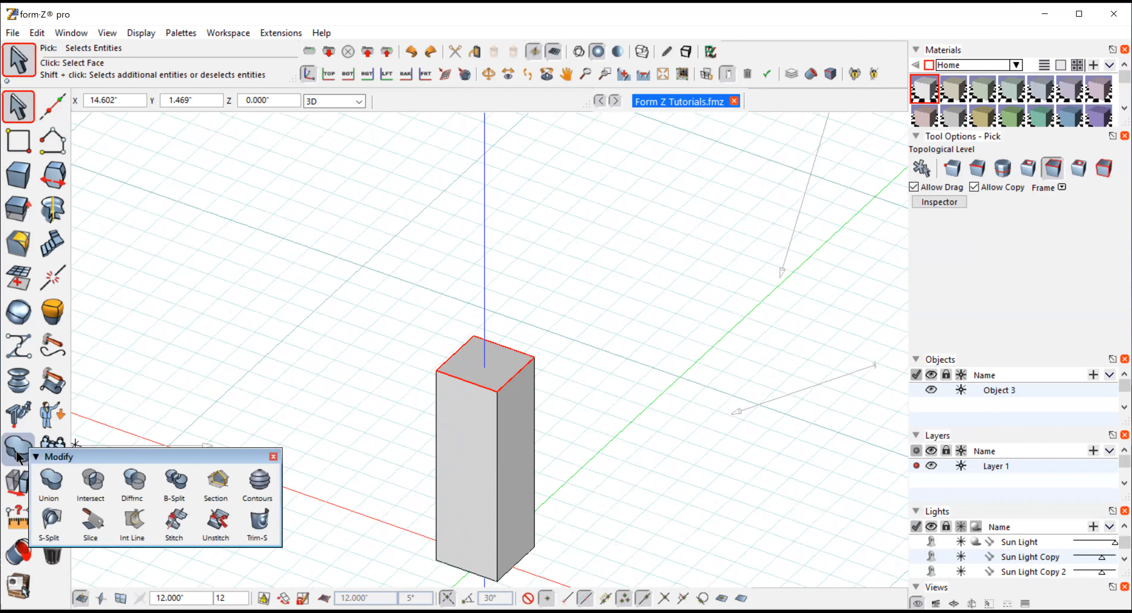
left_click(19, 484)
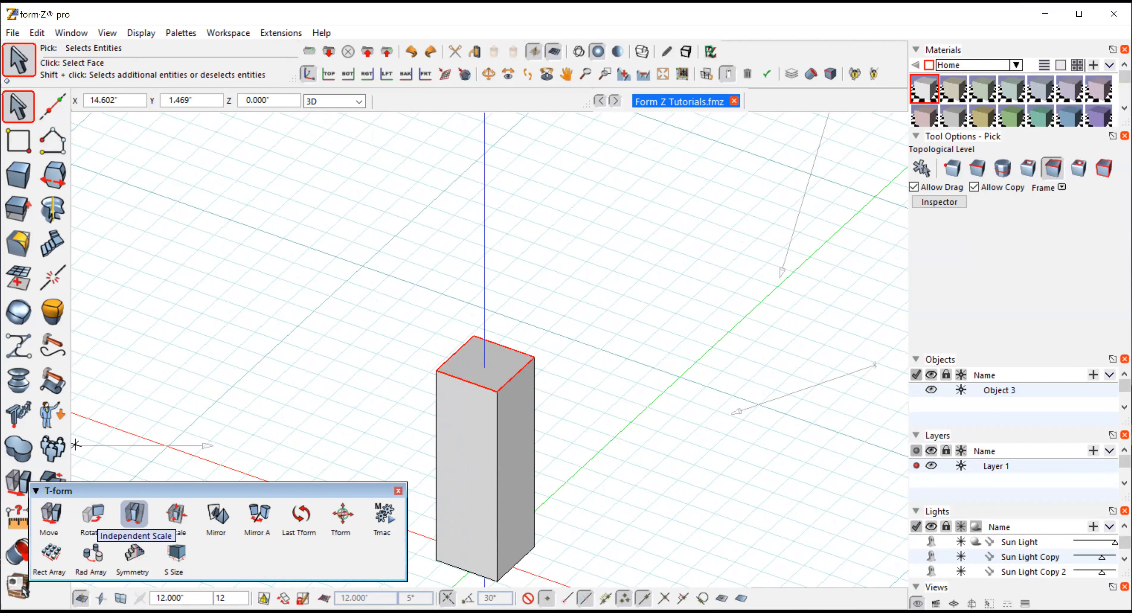
left_click(134, 515)
left_click(485, 364)
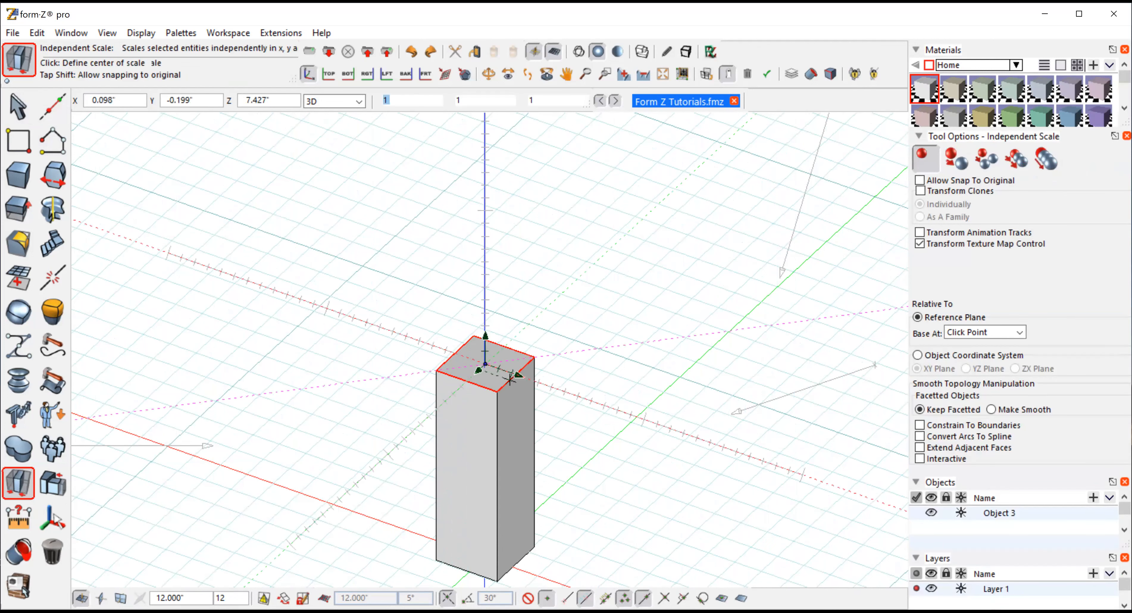
left_click(556, 388)
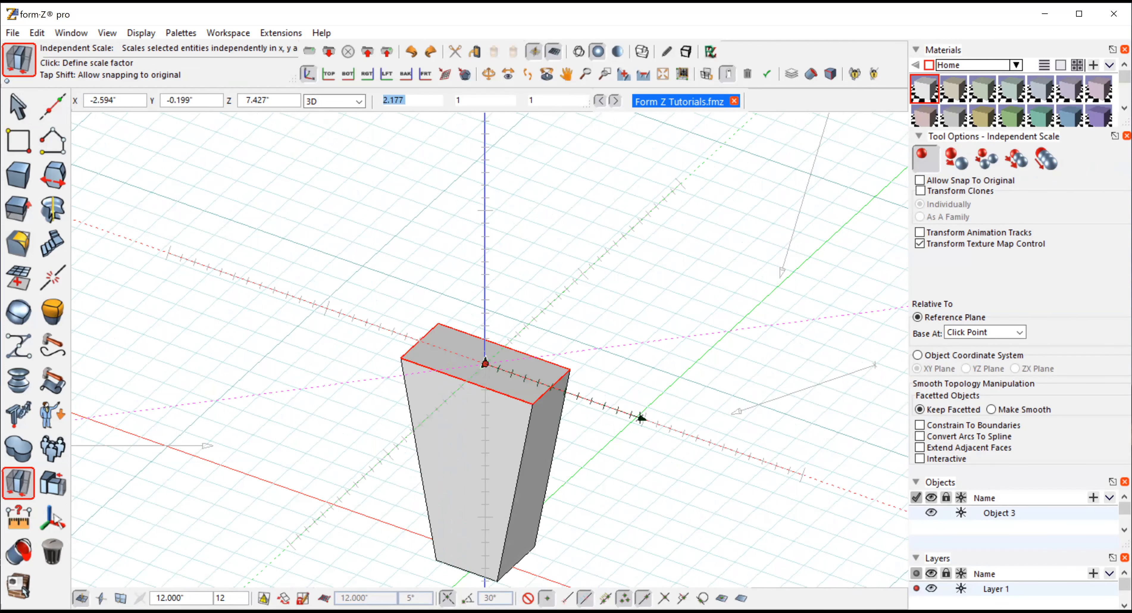
left_click(652, 423)
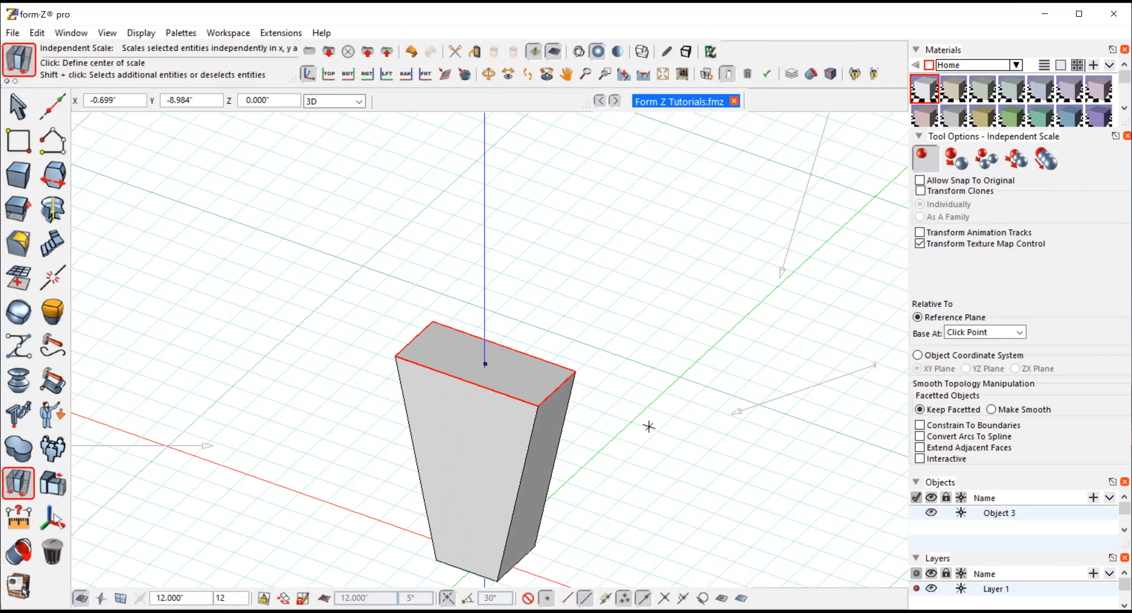
left_click(36, 33)
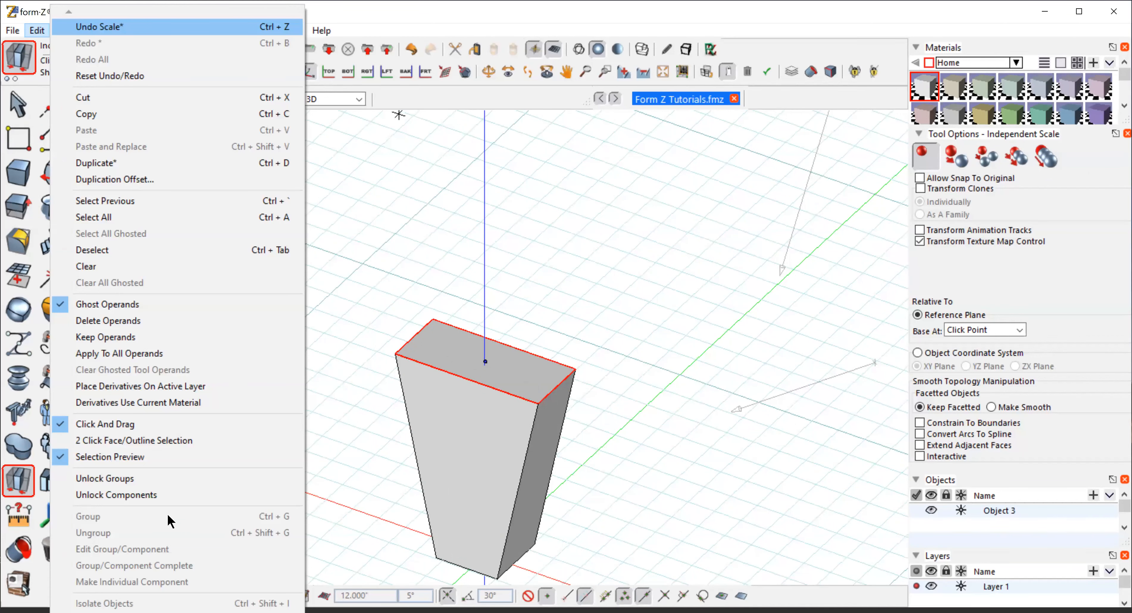
left_click(101, 27)
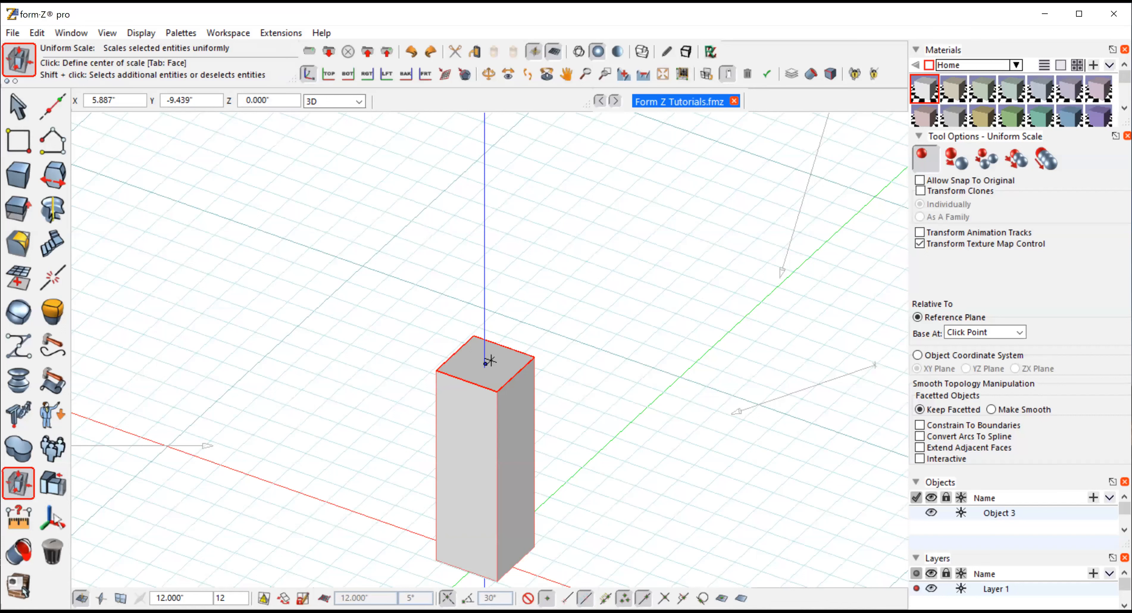
Scale the top face uniformly by about 1.47 about its centre to taper the box
left_click(485, 363)
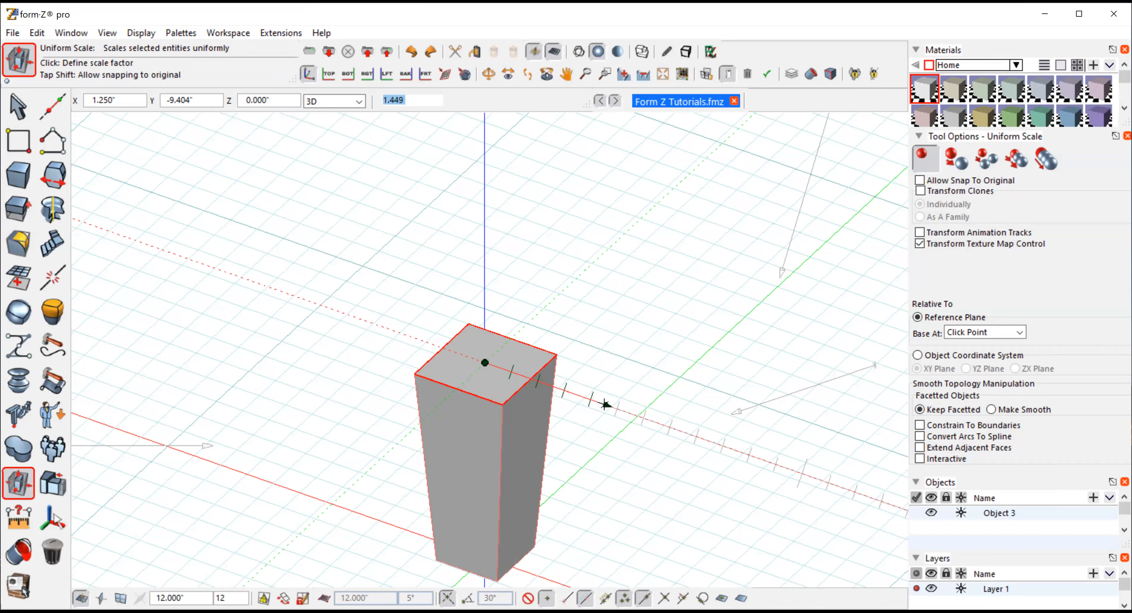
left_click(566, 74)
left_click_drag(645, 482, 650, 378)
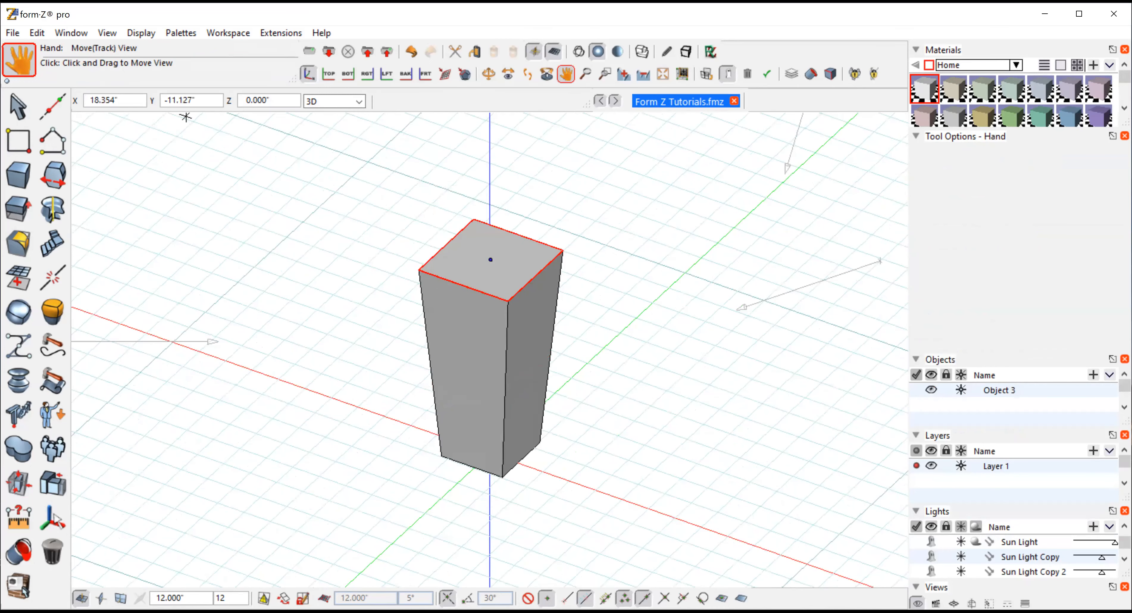
Round the edges of the selected top face with a circular 0.75-inch radius
left_click(19, 107)
mouse_move(60, 166)
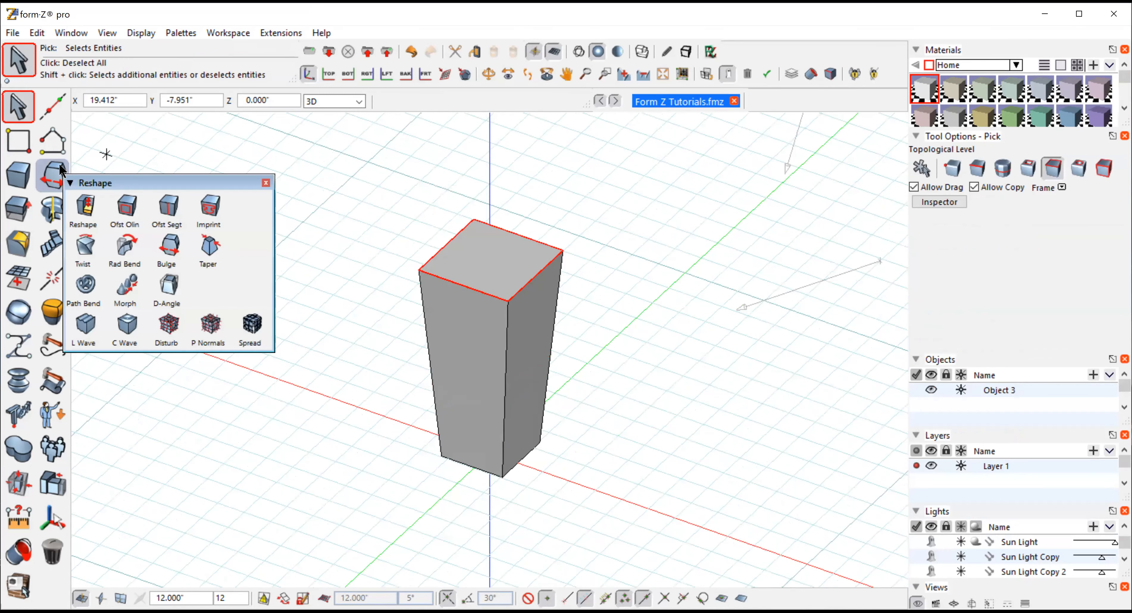
mouse_move(13, 249)
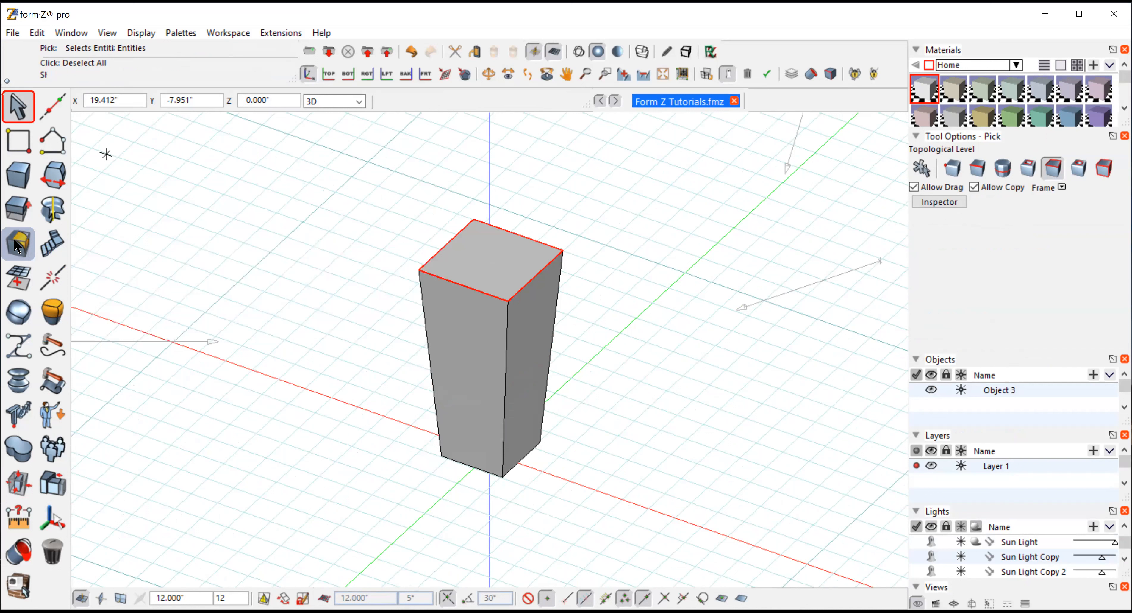
left_click(17, 245)
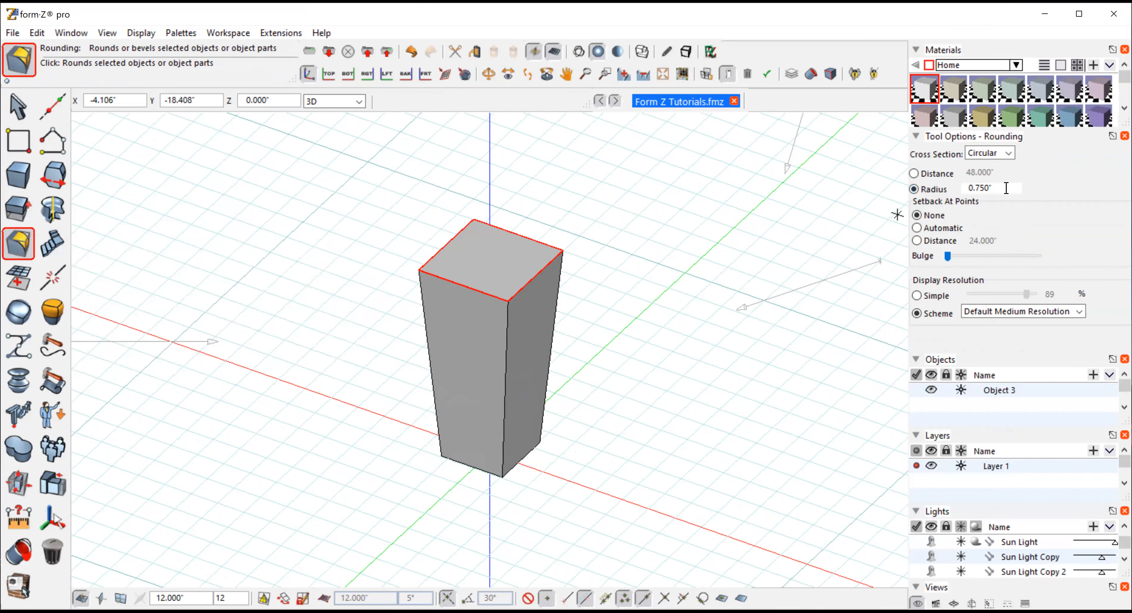
left_click(651, 259)
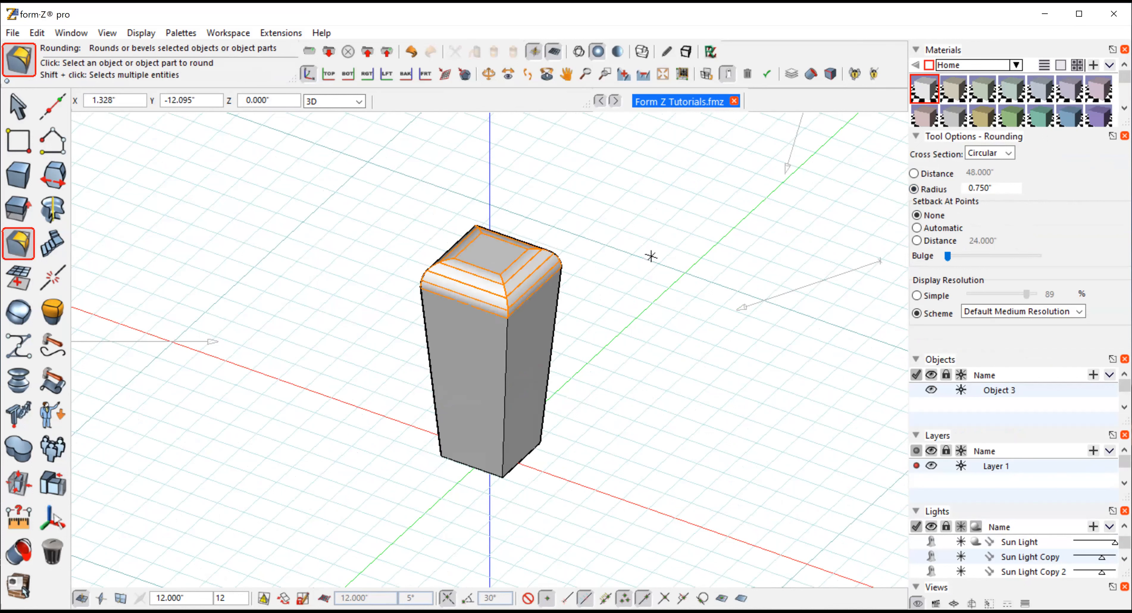
mouse_move(650, 256)
middle_mouse_down()
mouse_move(678, 303)
mouse_move(644, 410)
middle_mouse_up()
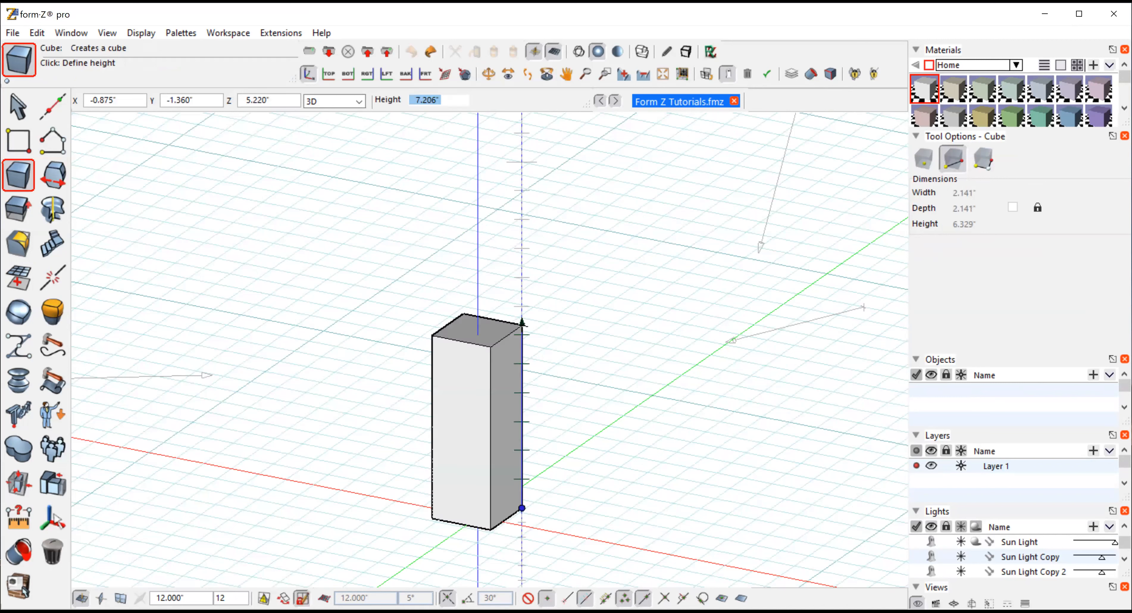
Finish drawing a new box about 7.2 inches tall and select its top face
left_click(477, 264)
left_click(20, 110)
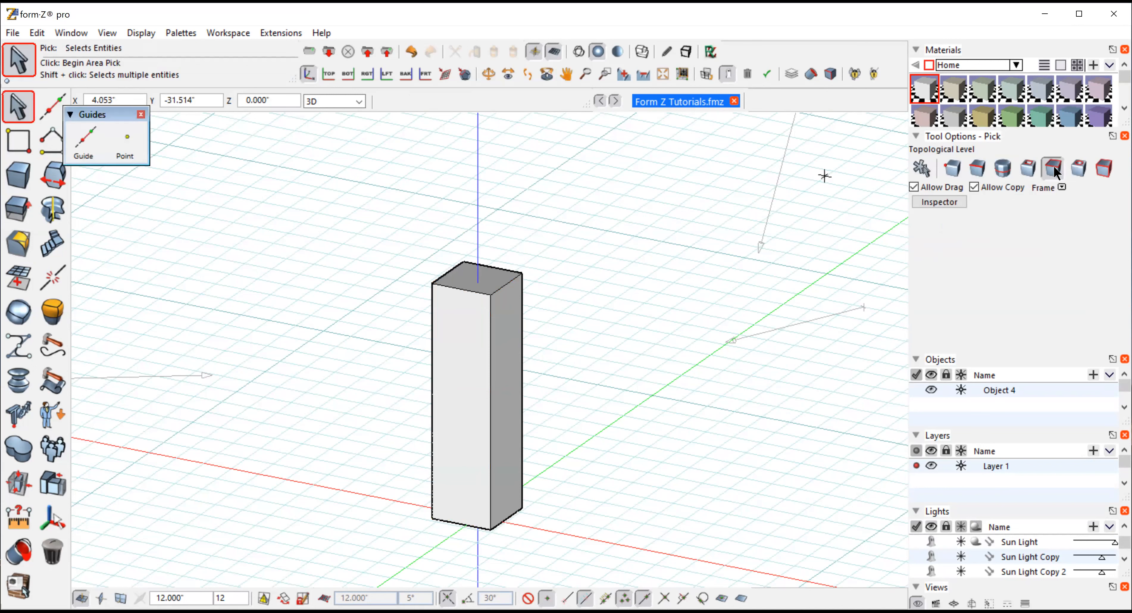
left_click(470, 277)
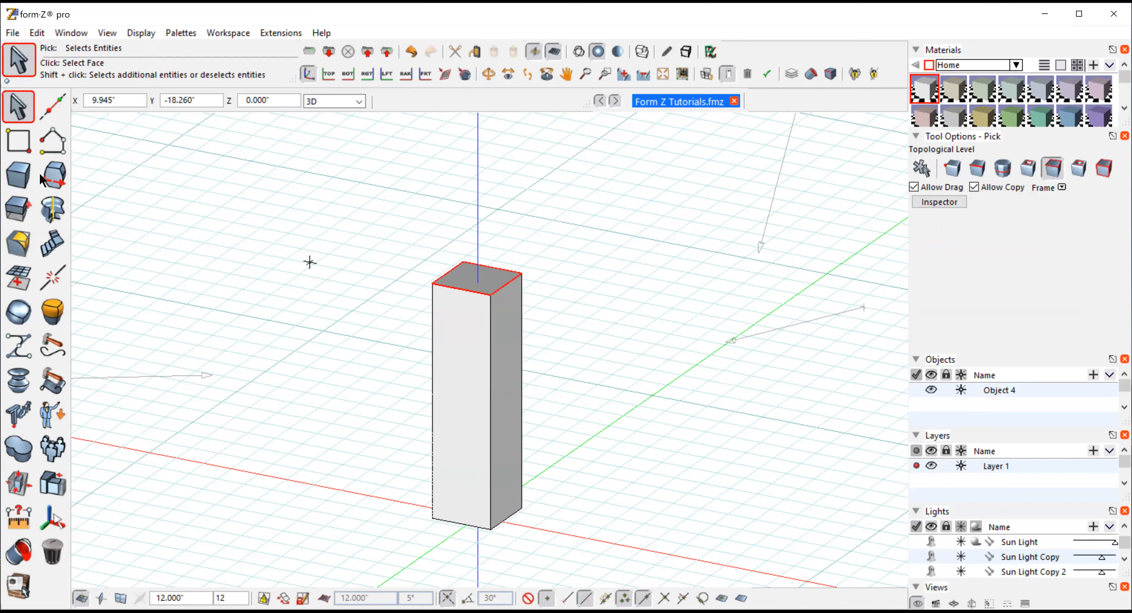
Try bevelling the top face's edges with the Rounding tool's Bevel cross section, then undo it
left_click(20, 245)
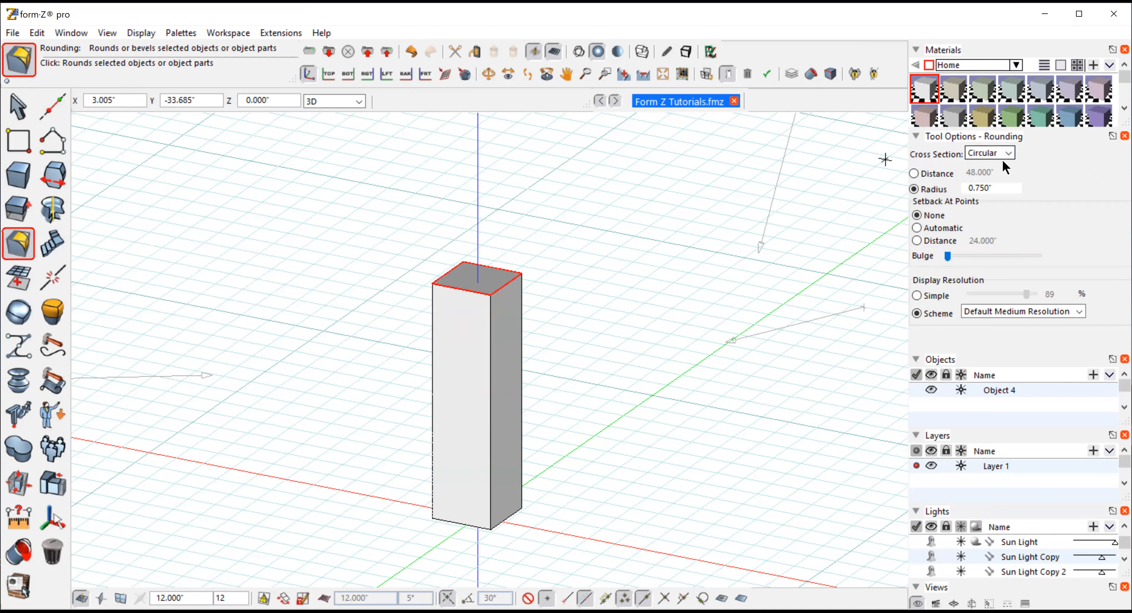
left_click(1009, 156)
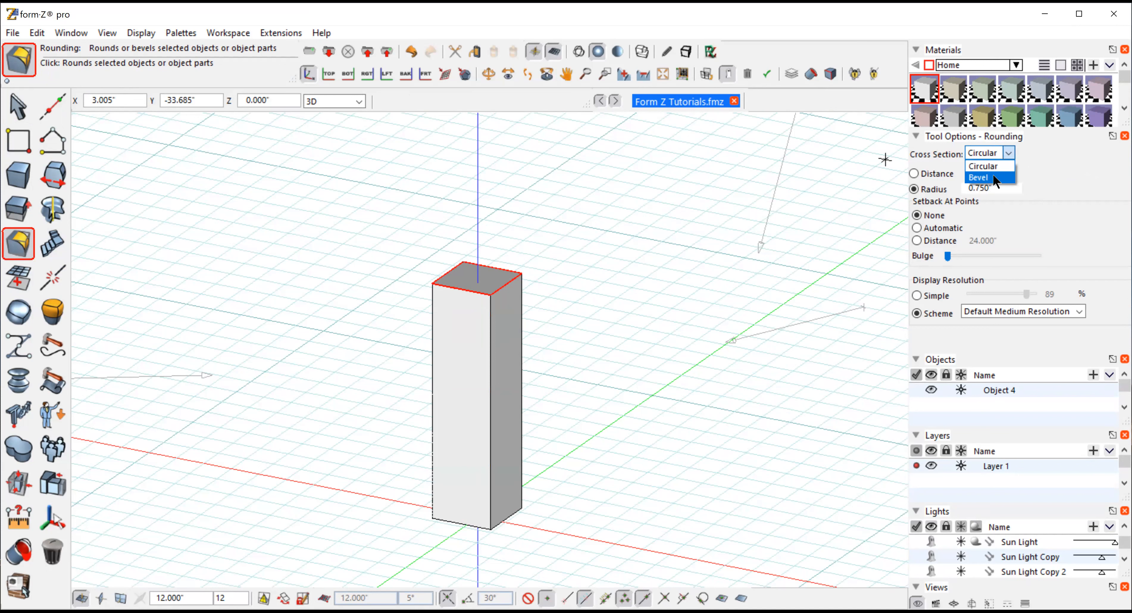
left_click(993, 178)
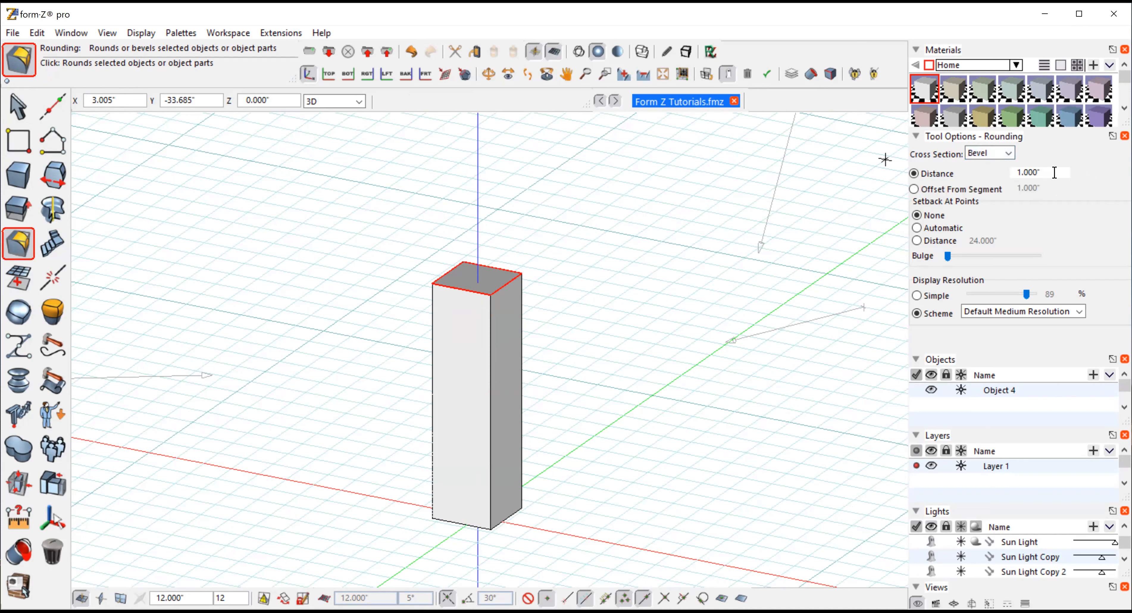
left_click(633, 255)
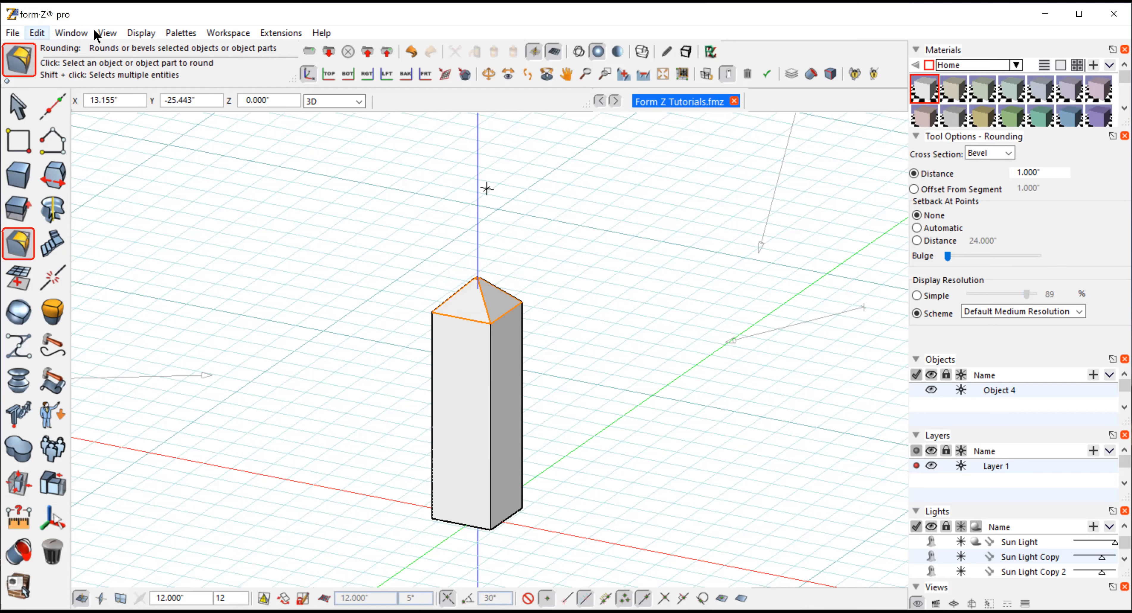
left_click(36, 33)
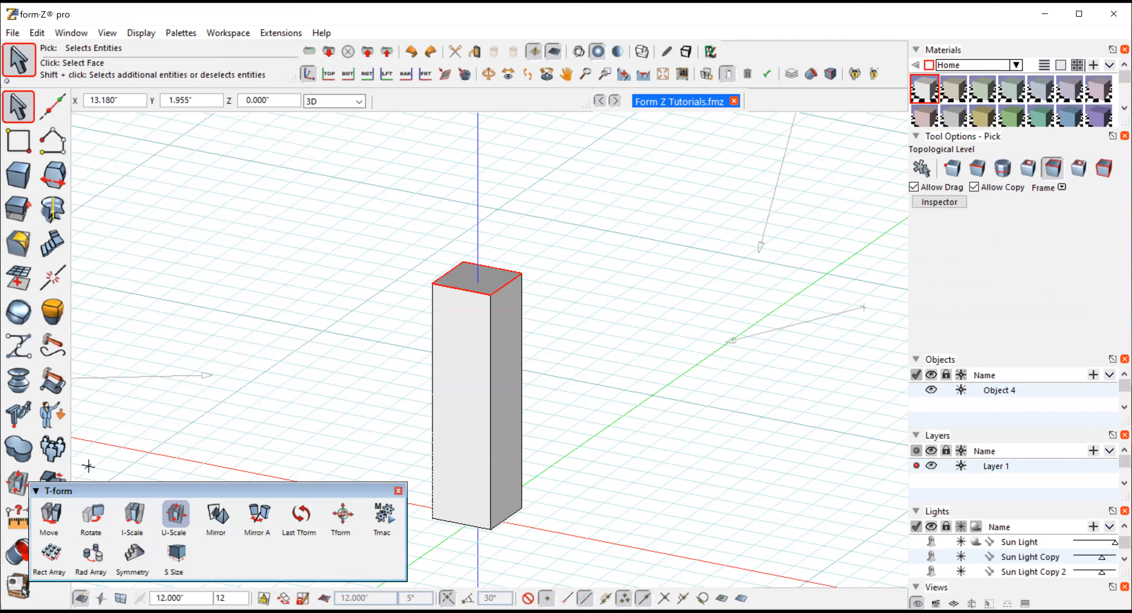
Scale the top face uniformly about its centre to widen the top of the box
left_click(176, 514)
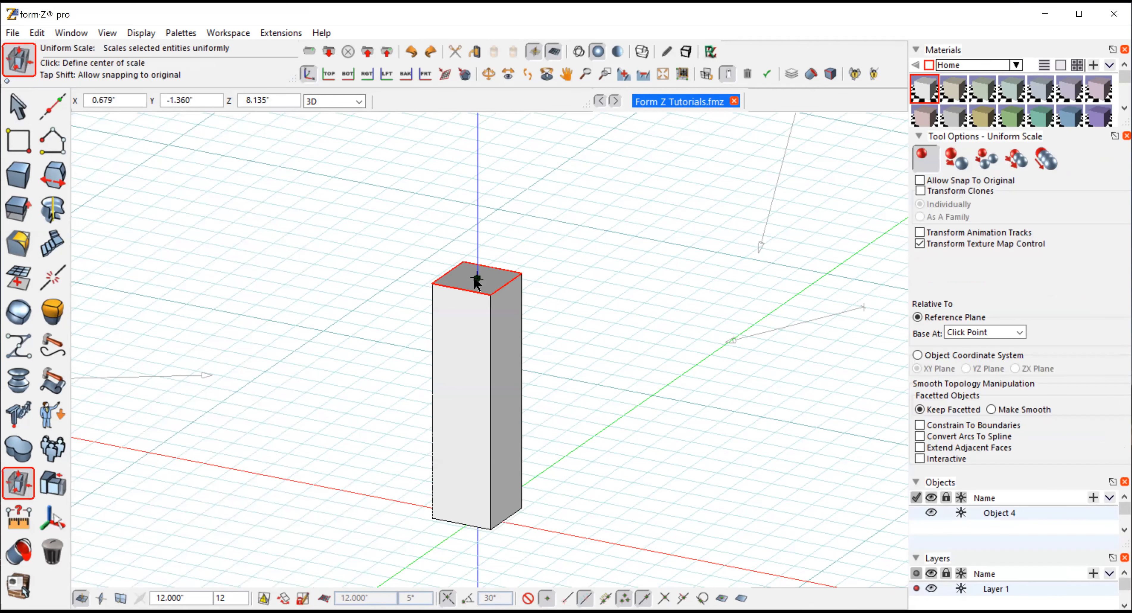
left_click(477, 278)
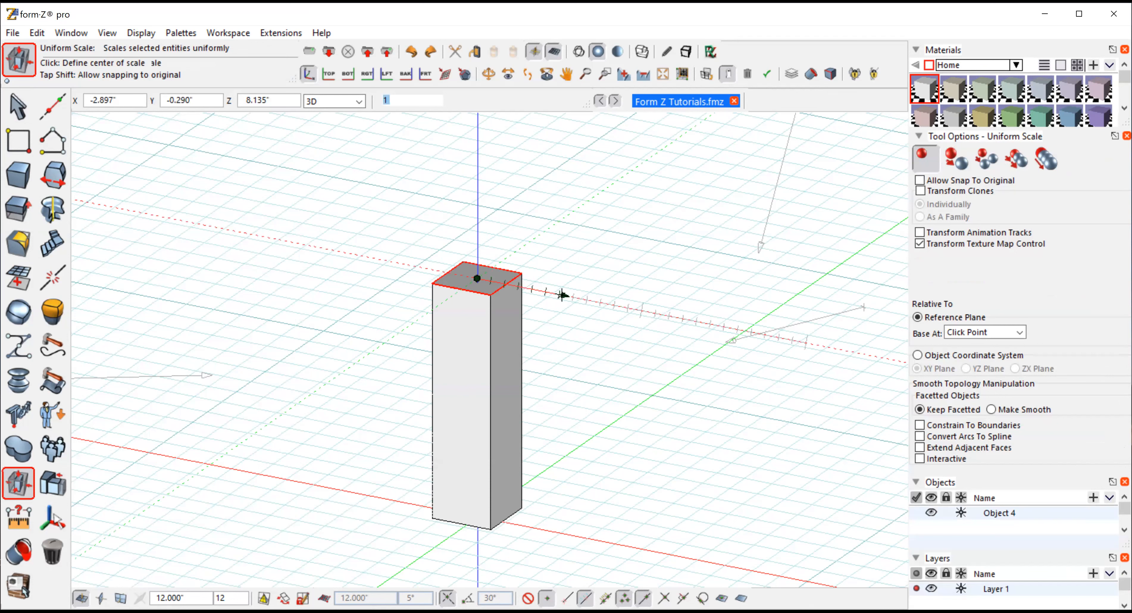
left_click(562, 295)
left_click(602, 312)
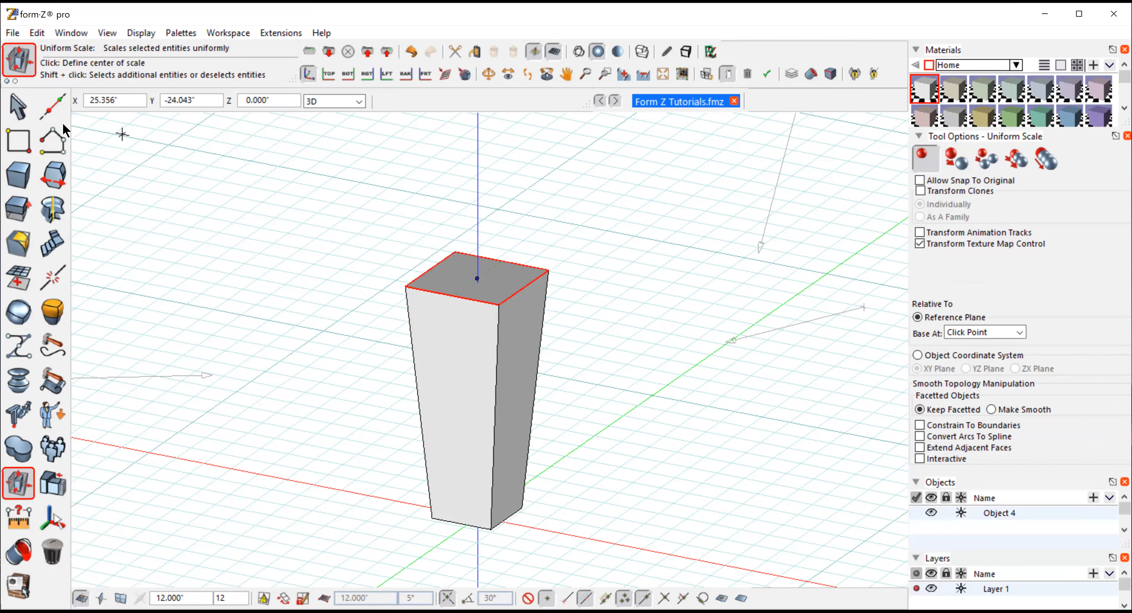
Bevel the top face's edges with the Rounding tool at a 0.75-inch distance
left_click(18, 107)
left_click(51, 134)
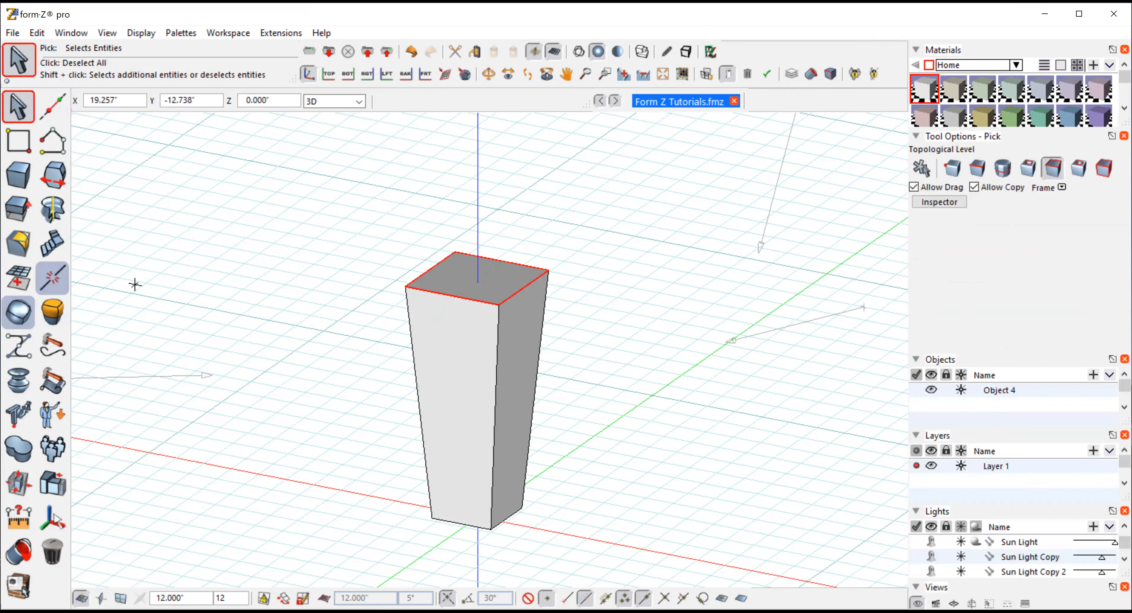
left_click(19, 242)
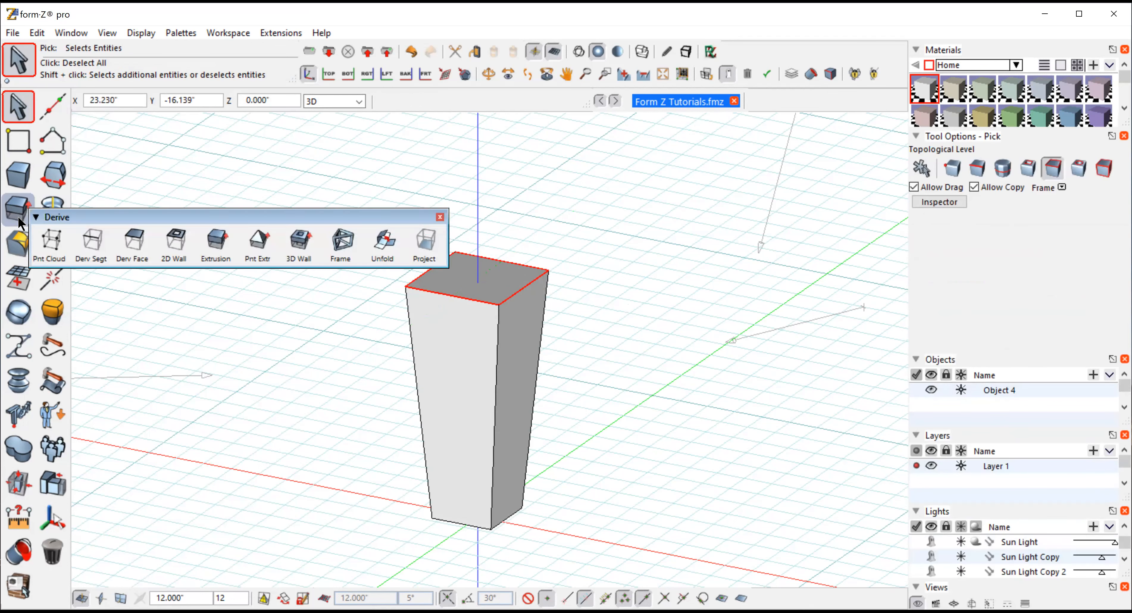
left_click(20, 247)
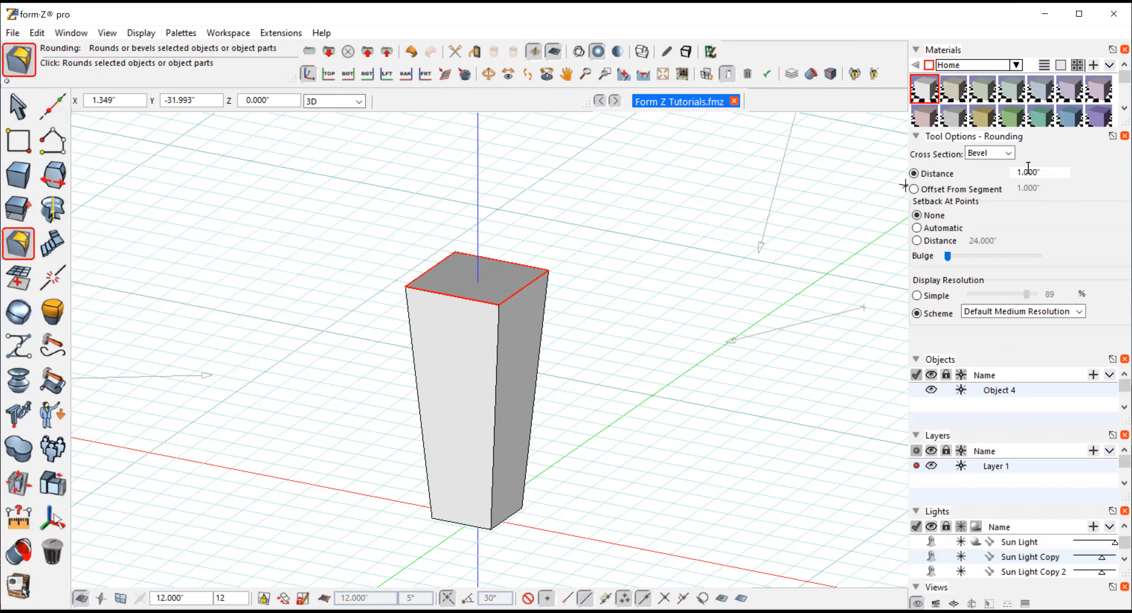
double_click(1052, 174)
key("BackSpace")
type(".75")
key("Return")
left_click(651, 274)
left_click(18, 108)
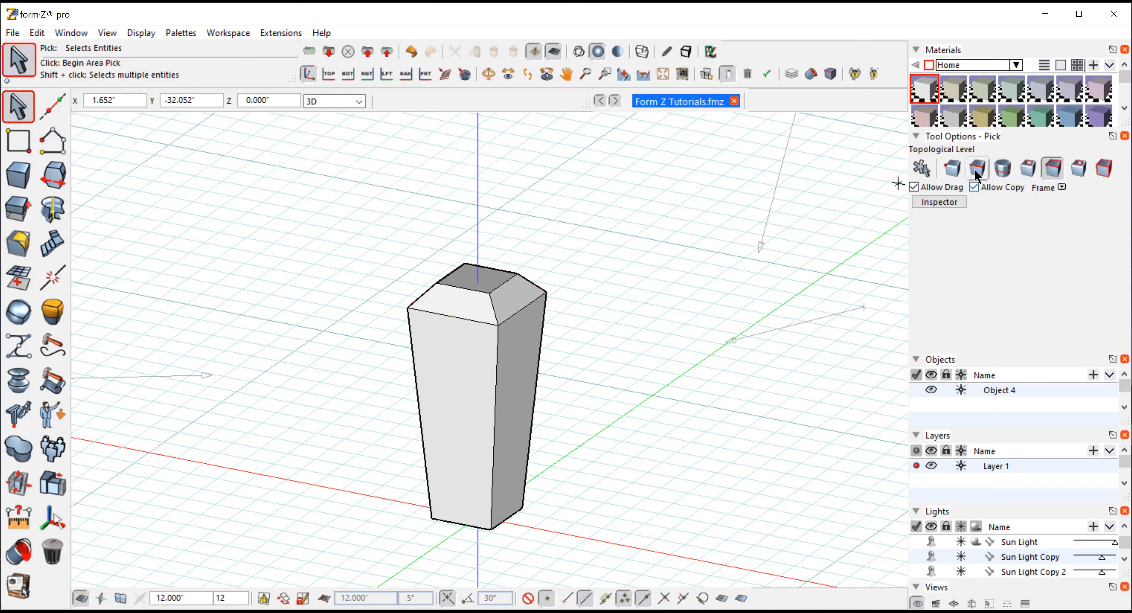
Select two lower edges of the bevelled top at edge level
left_click(975, 167)
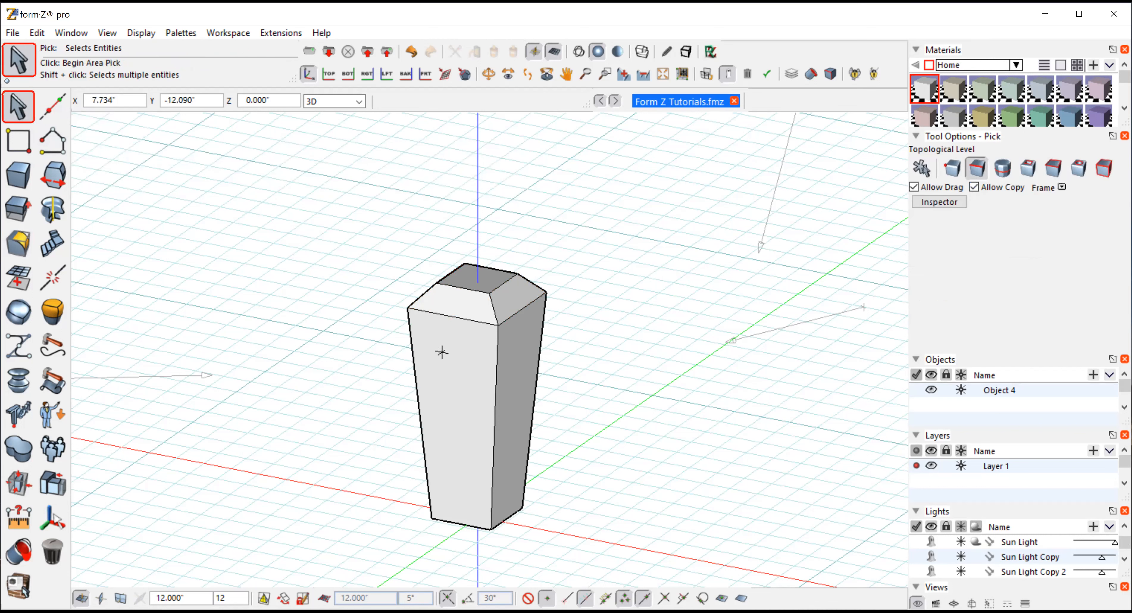
left_click(455, 316)
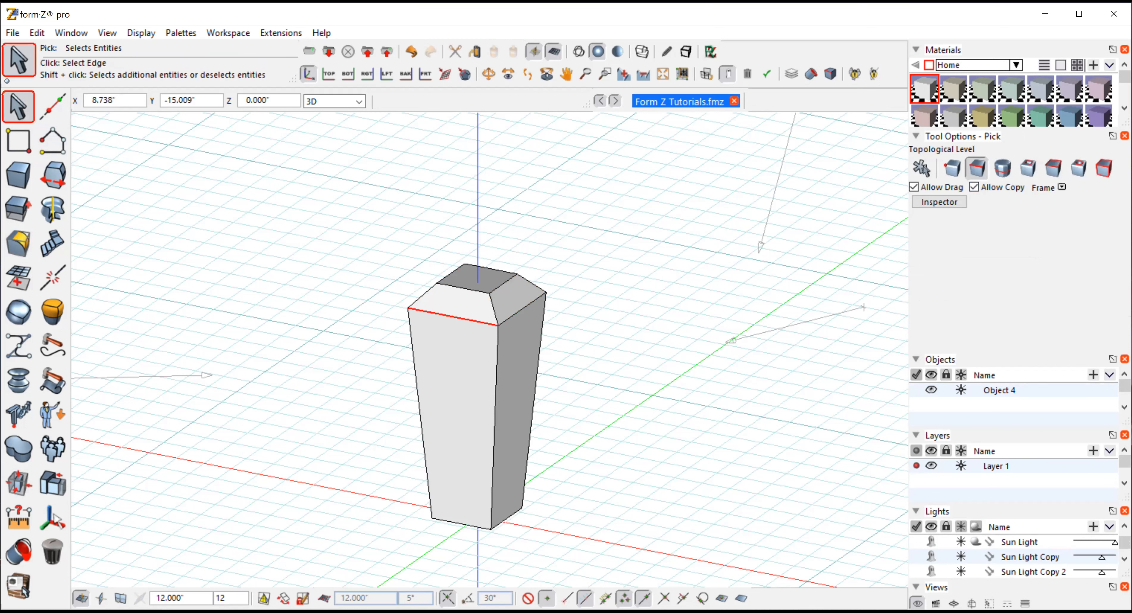
left_click(523, 309, "shift")
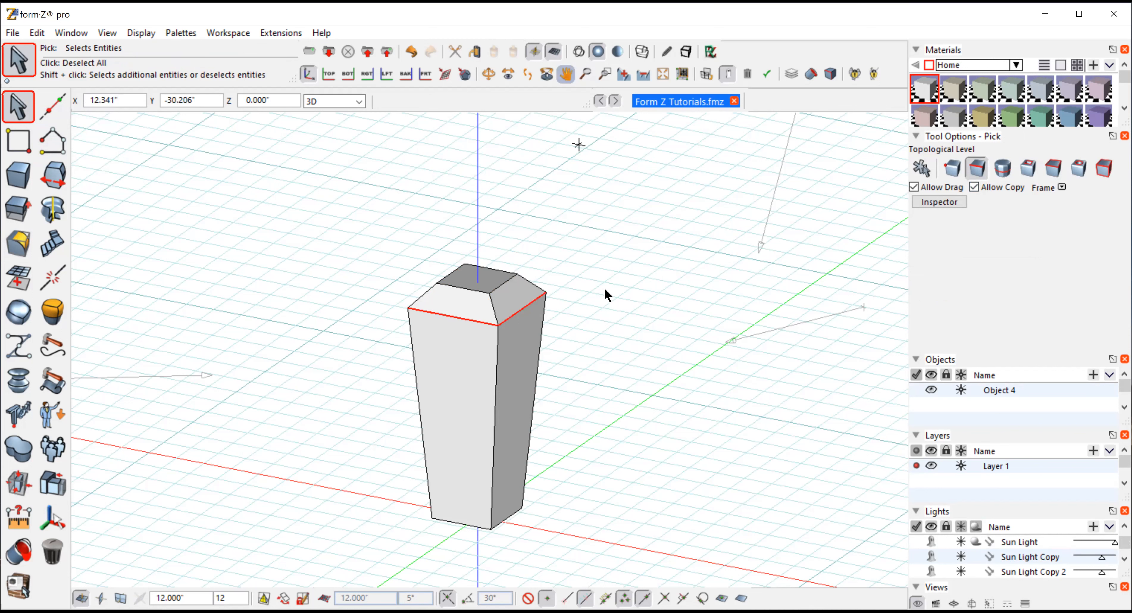
left_click(488, 74)
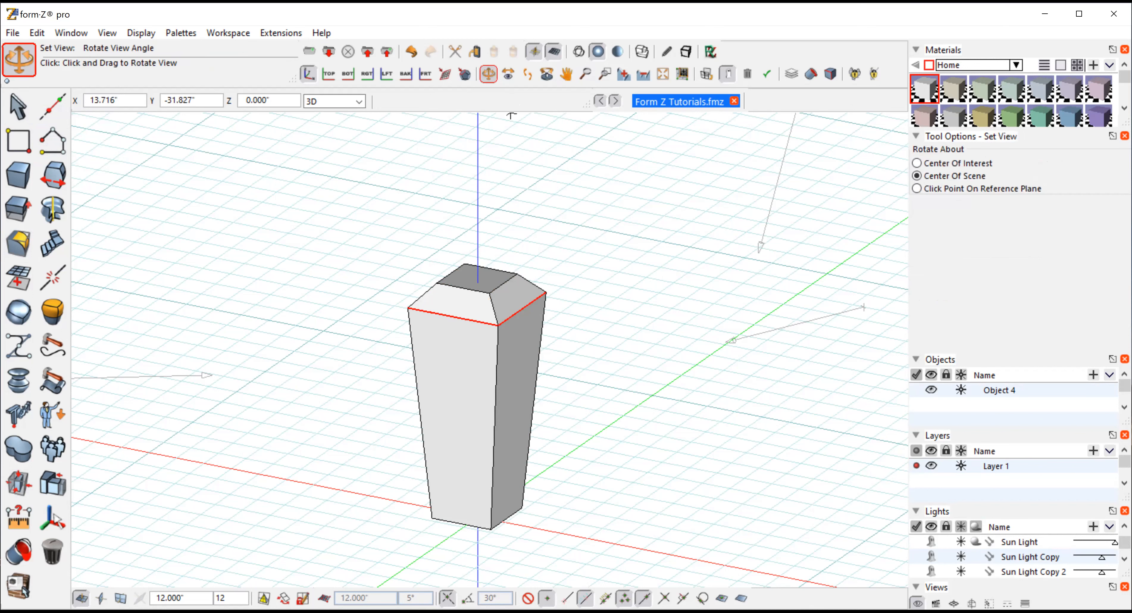
left_click_drag(649, 398, 127, 403)
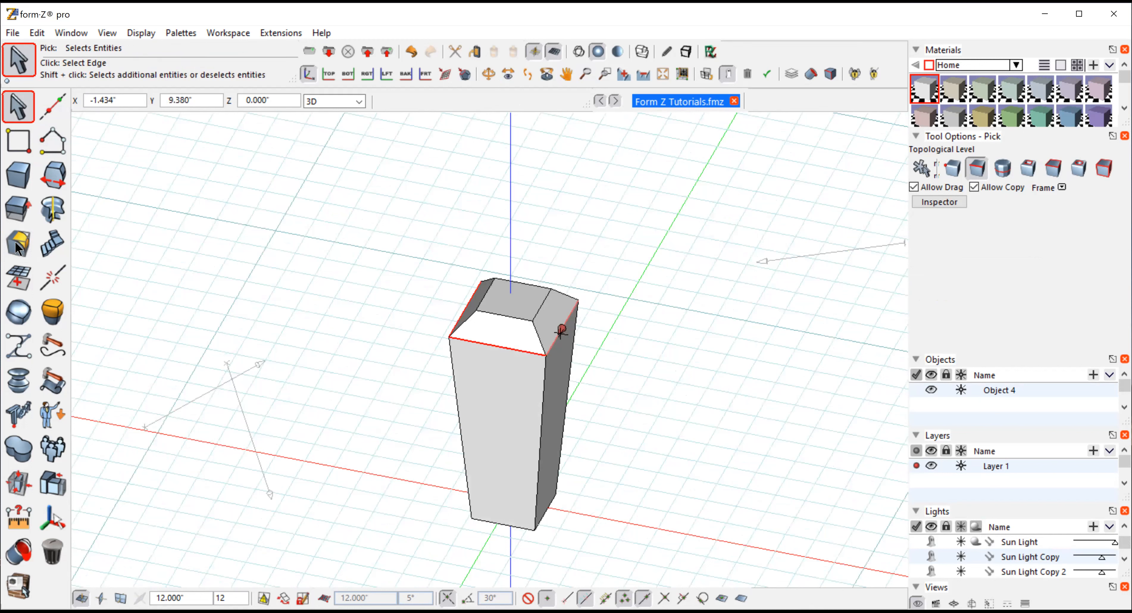
Round the selected edges with a circular cross section of 0.75-inch radius
left_click(18, 245)
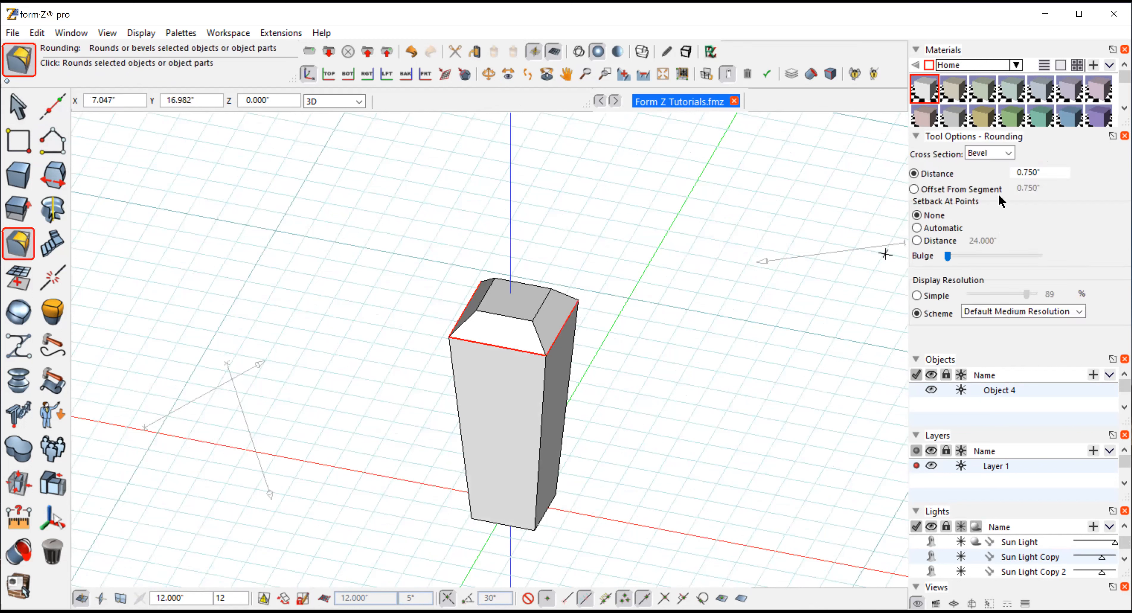
left_click(1009, 153)
left_click(993, 167)
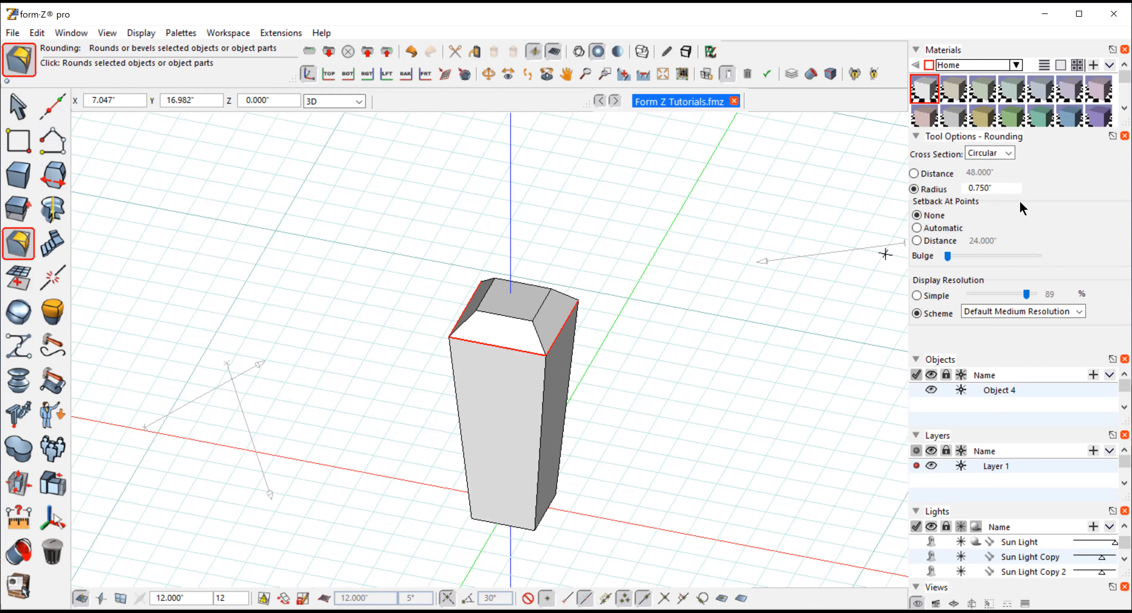
left_click(710, 335)
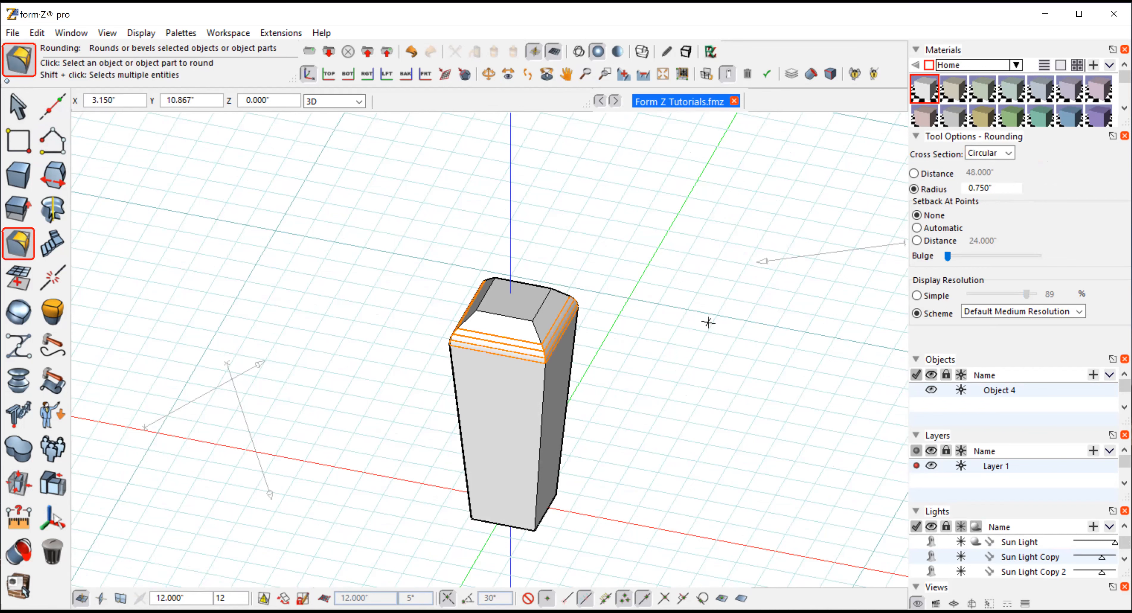
Select a vertical corner edge and round it with a circular 0.5-inch radius
left_click(488, 74)
left_click_drag(651, 334, 638, 384)
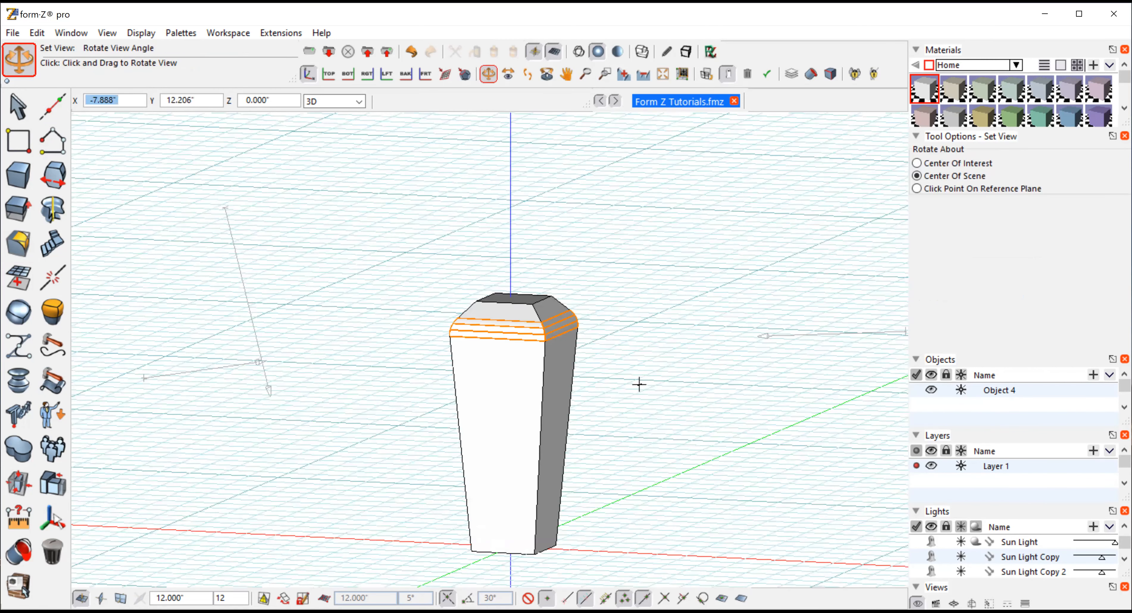
left_click(14, 108)
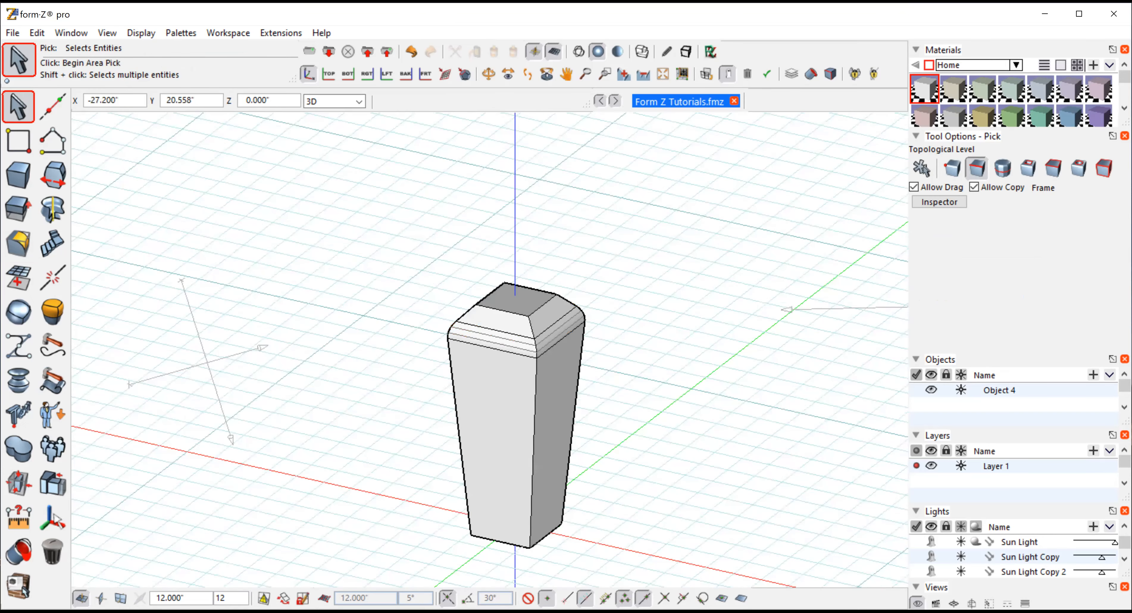
left_click(533, 425)
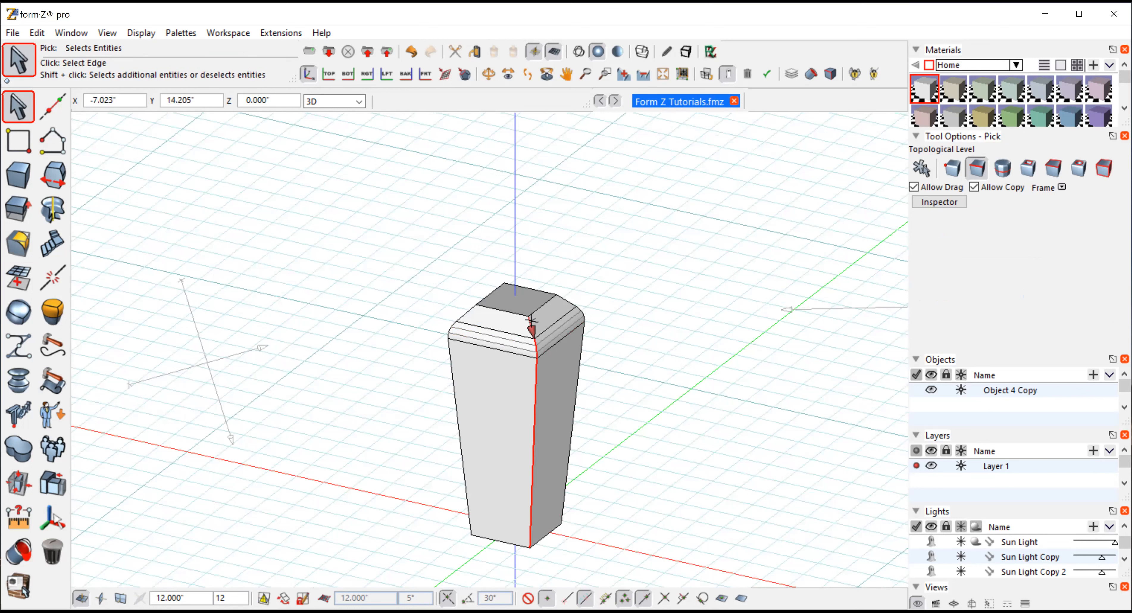
left_click(13, 251)
left_click(13, 250)
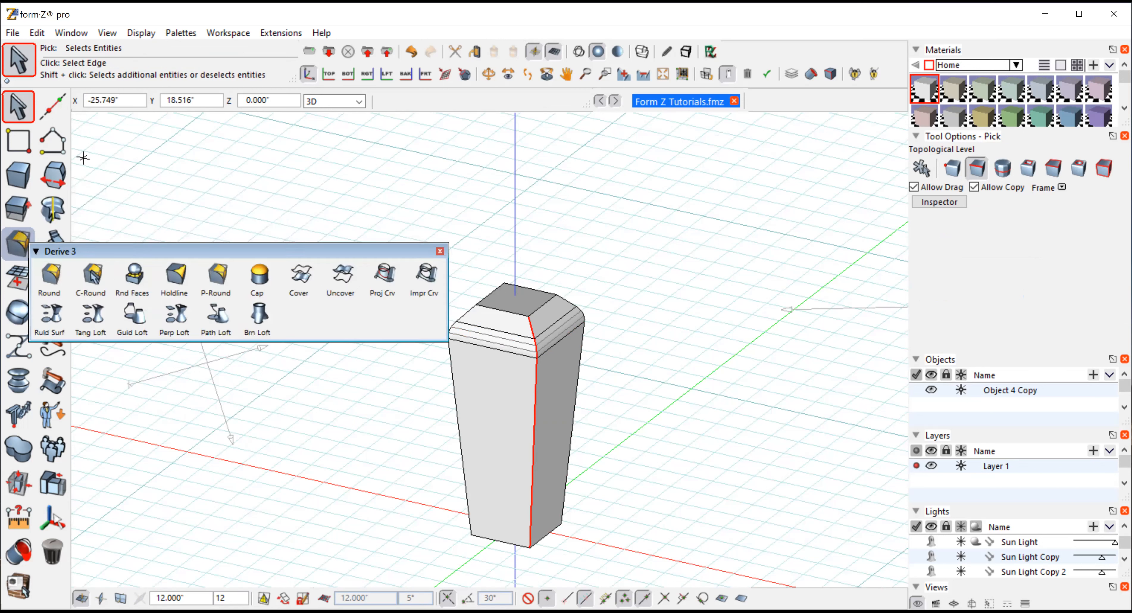
left_click(1019, 188)
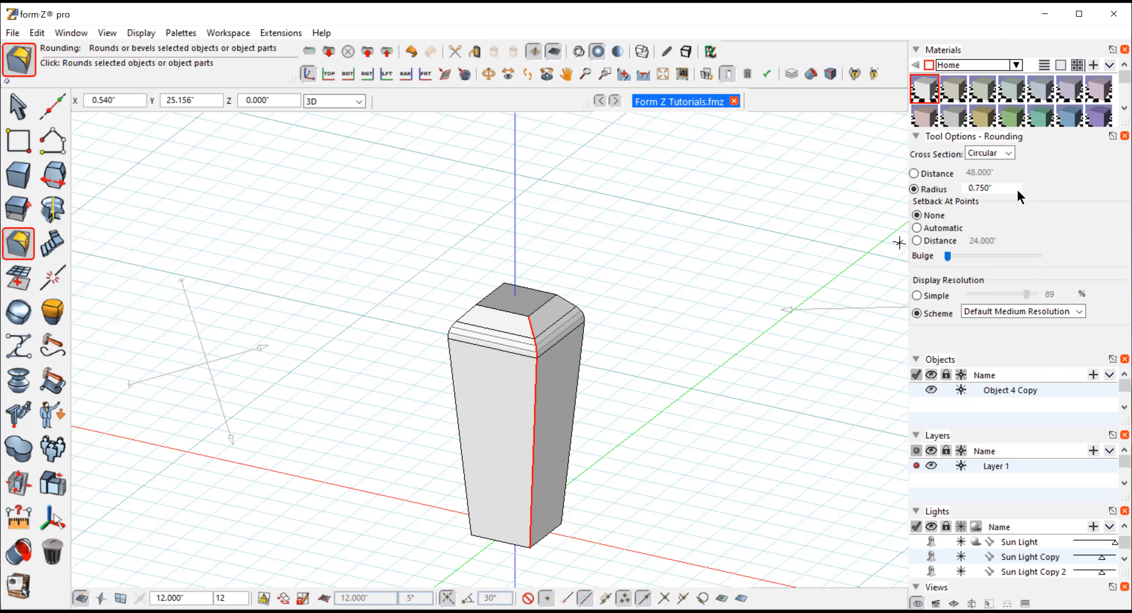
type(".5")
key("Return")
left_click(666, 324)
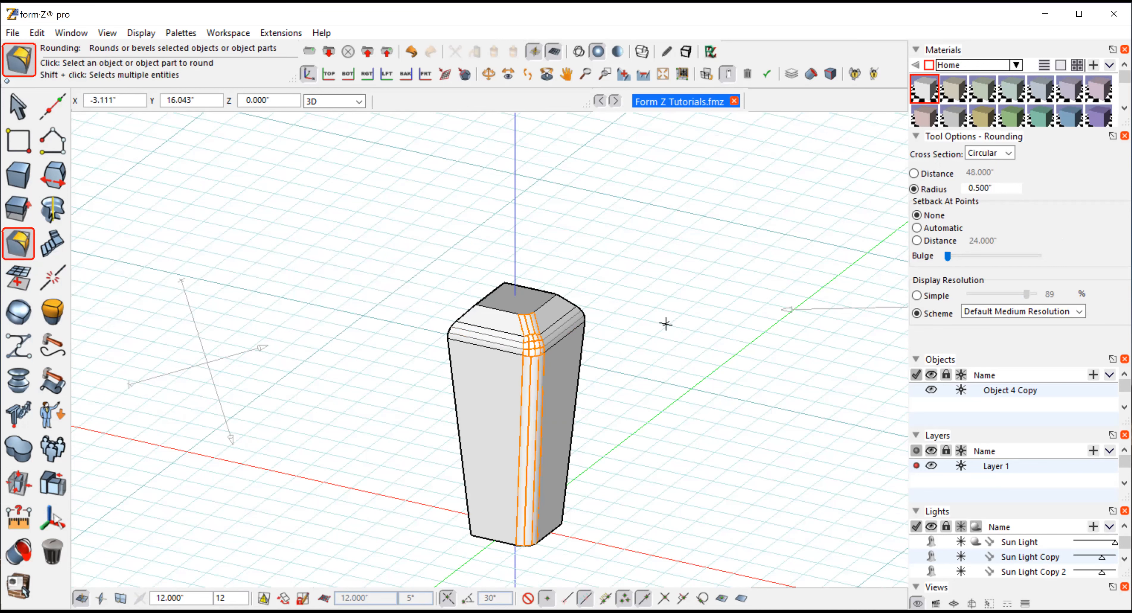
Undo the last two operations
left_click(487, 74)
mouse_move(662, 435)
left_mouse_down()
mouse_move(623, 451)
mouse_move(676, 424)
left_mouse_up()
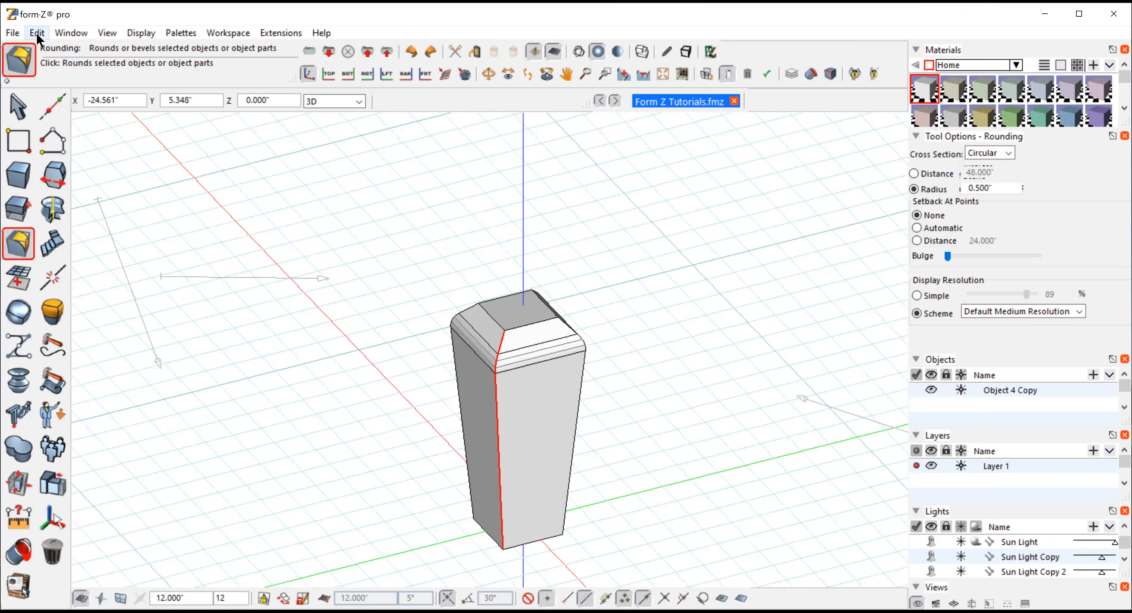
key("ctrl+z")
key("ctrl+z")
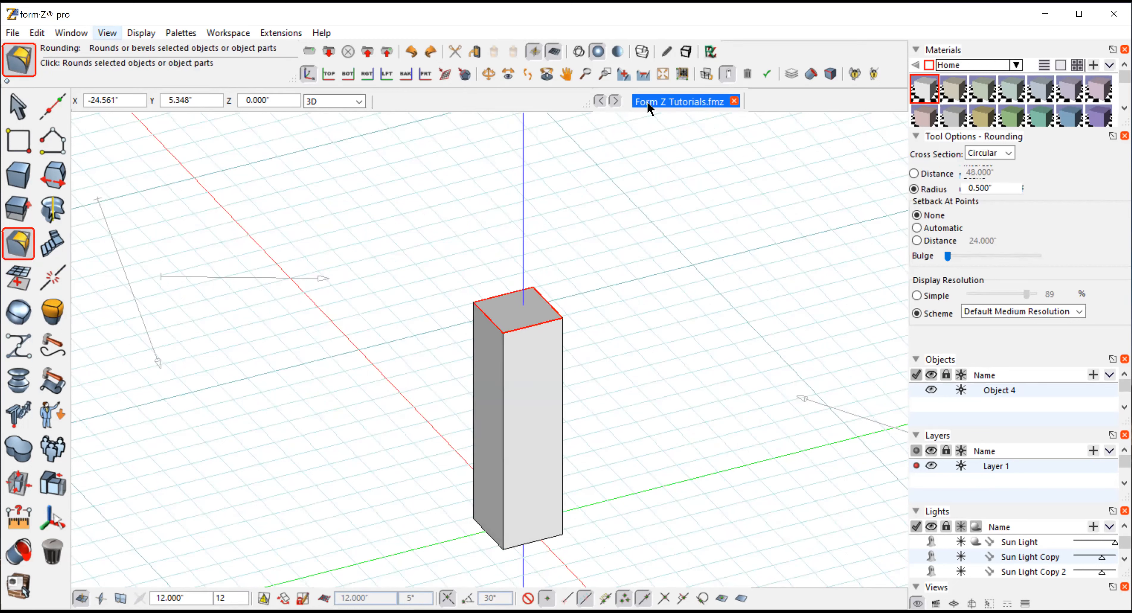
Twist the box by -90° about its bottom with the Twist tool
left_click(624, 74)
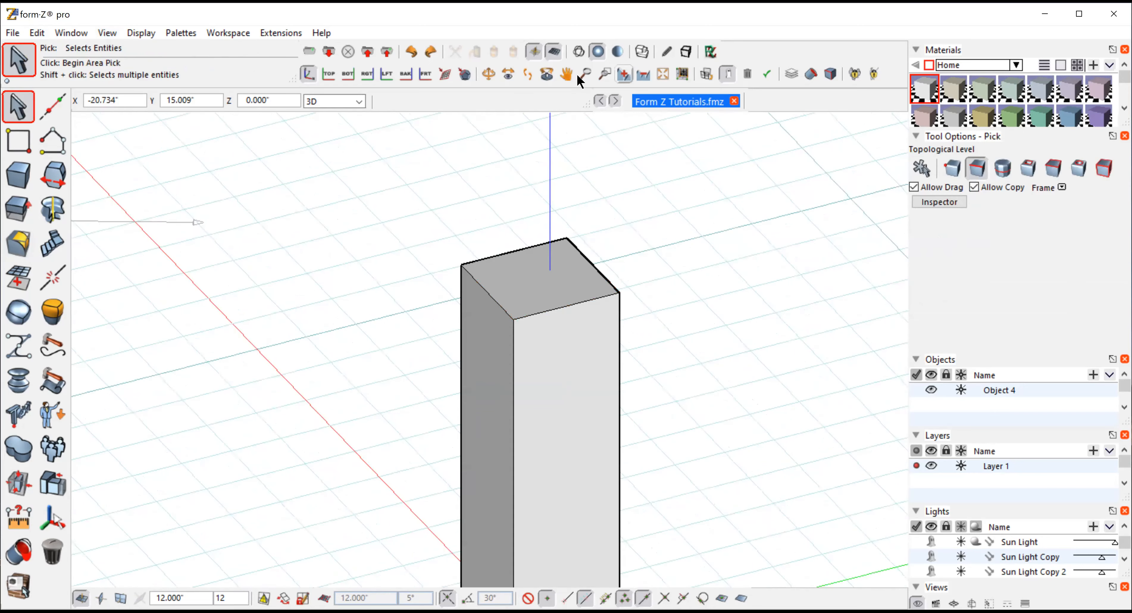
left_click(566, 73)
left_click_drag(710, 309, 702, 192)
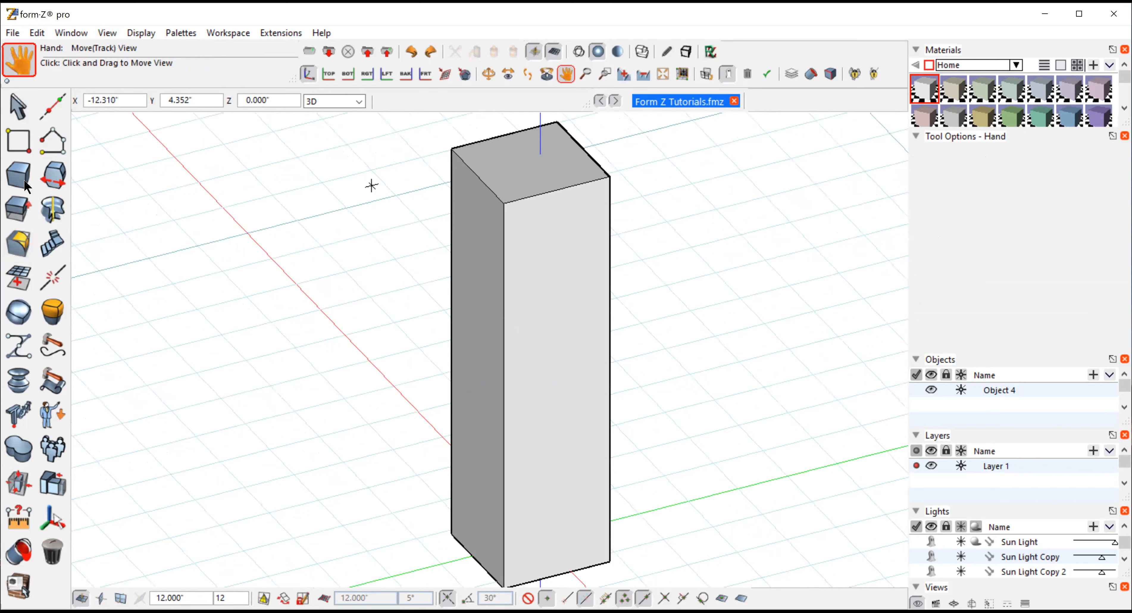
left_click(58, 180)
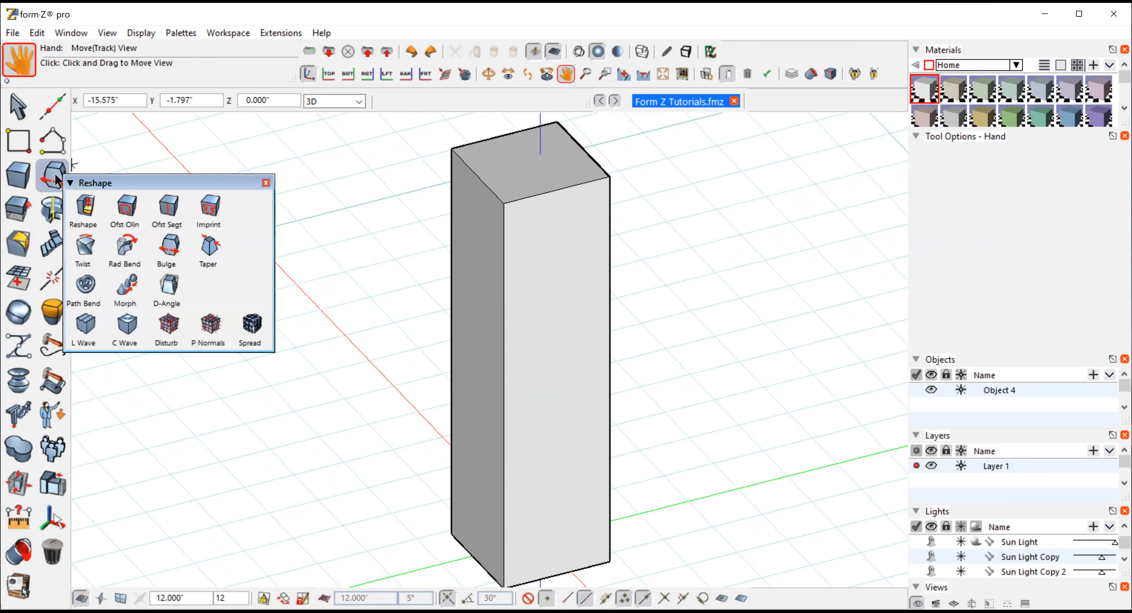
left_click(85, 245)
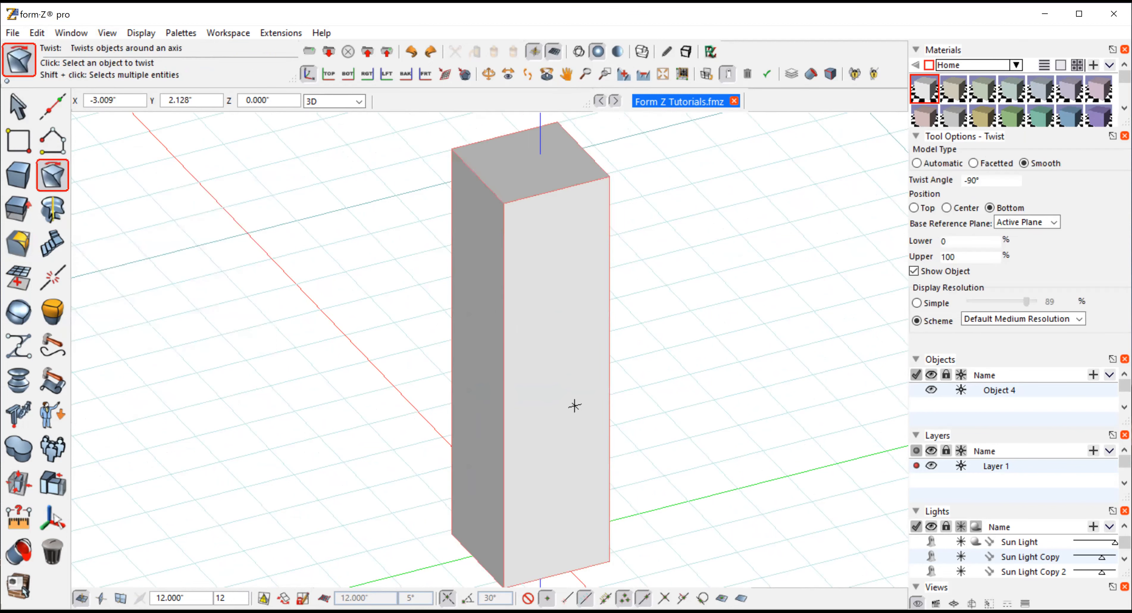
left_click(575, 405)
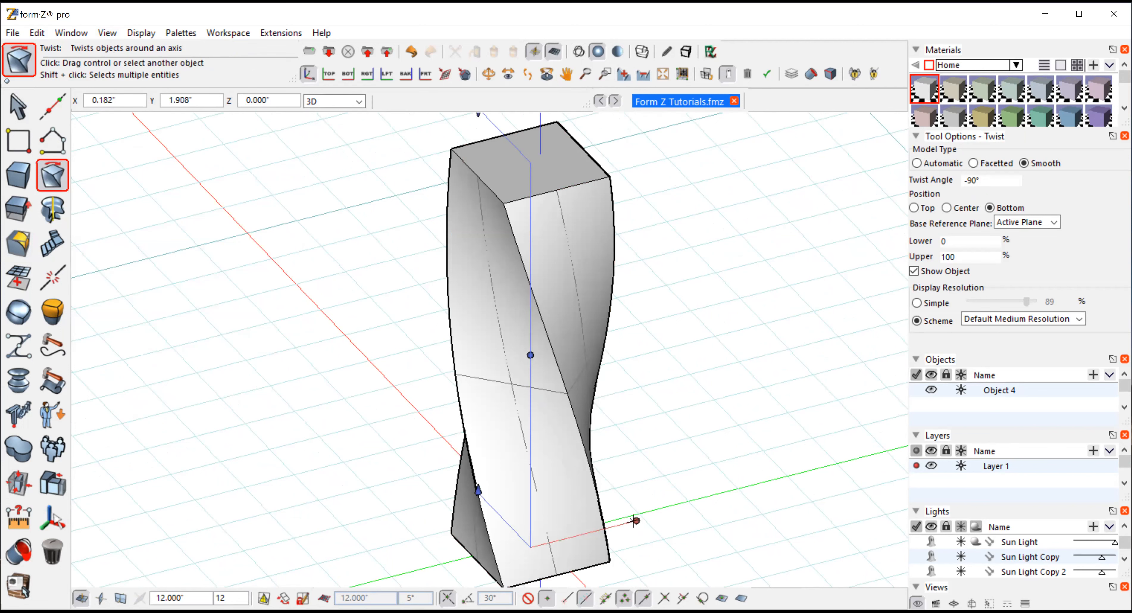
Change the twist angle to 29°, then undo the whole twist
left_click(636, 520)
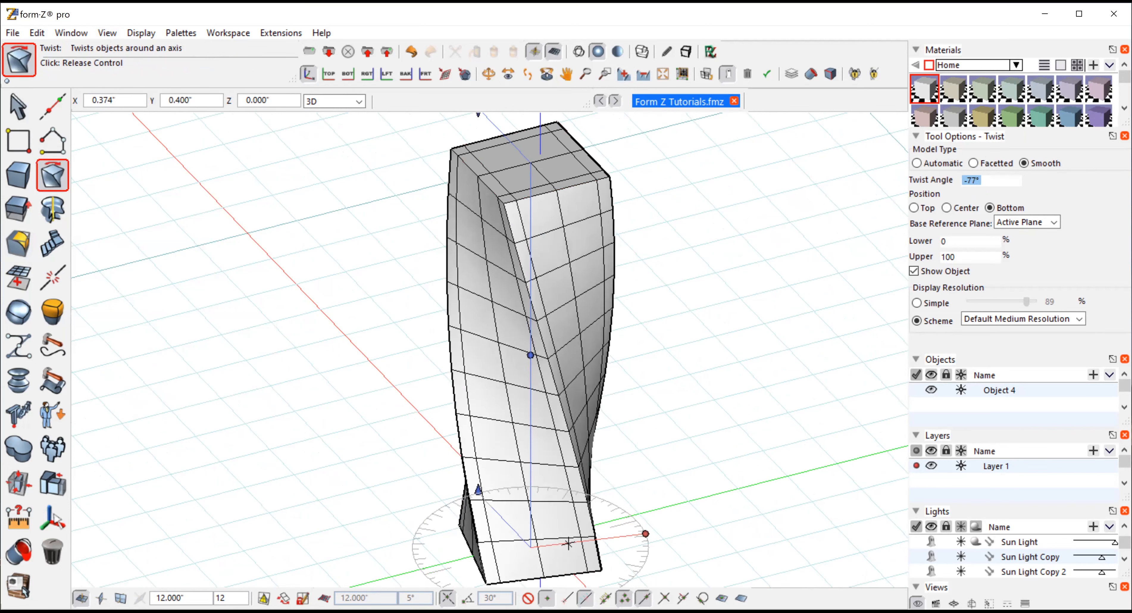
left_click(530, 557)
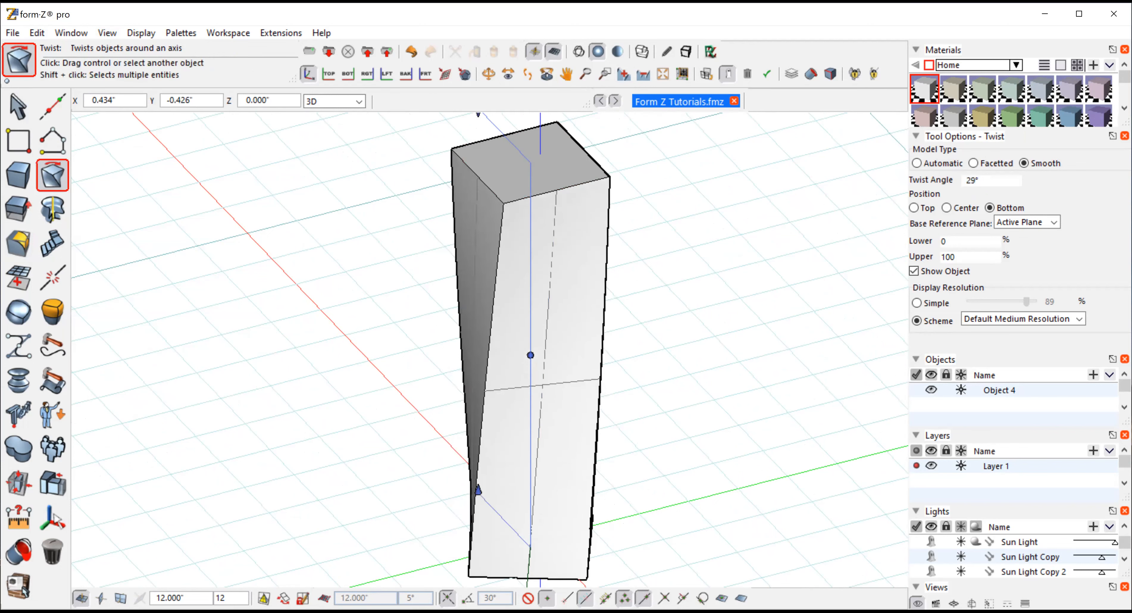
left_click(36, 34)
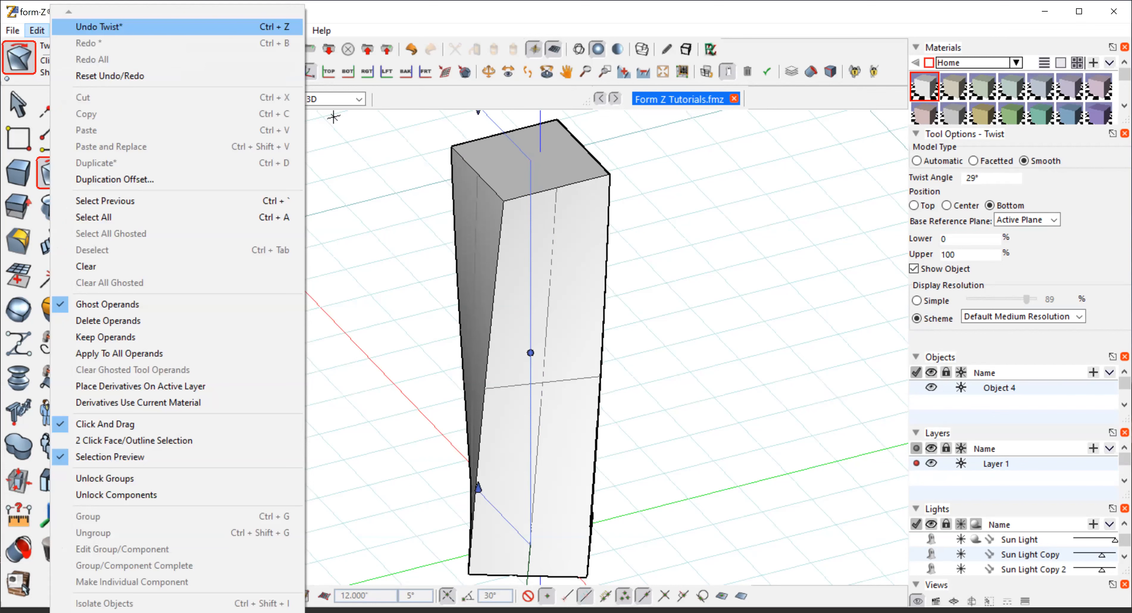
key("Return")
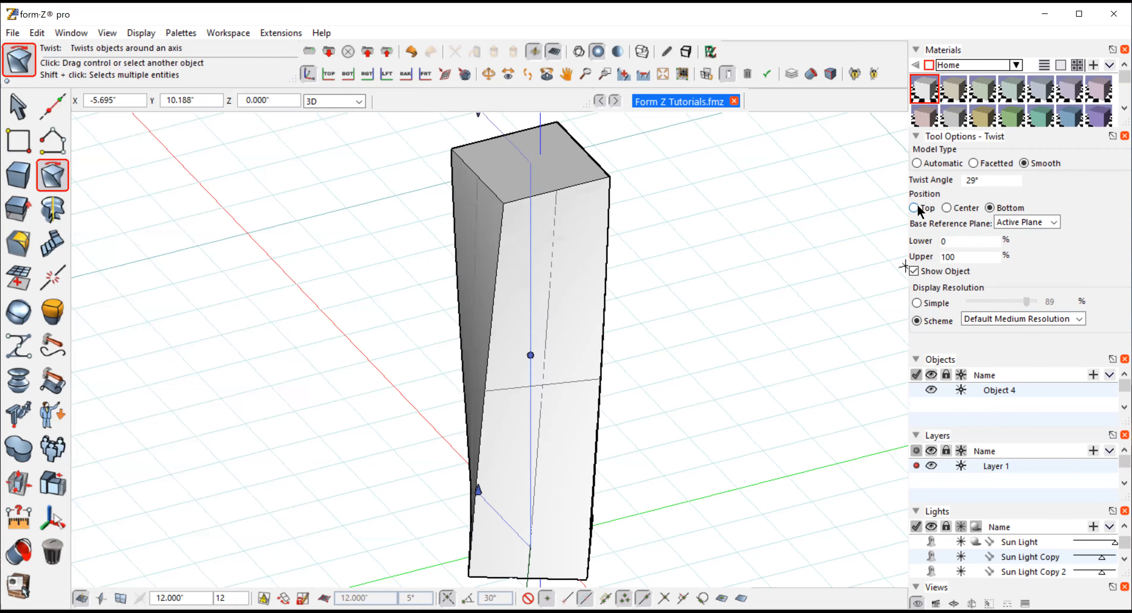
Try twisting the box about its top and then its center, with the lower limit at about 49%, then undo it
left_click(915, 207)
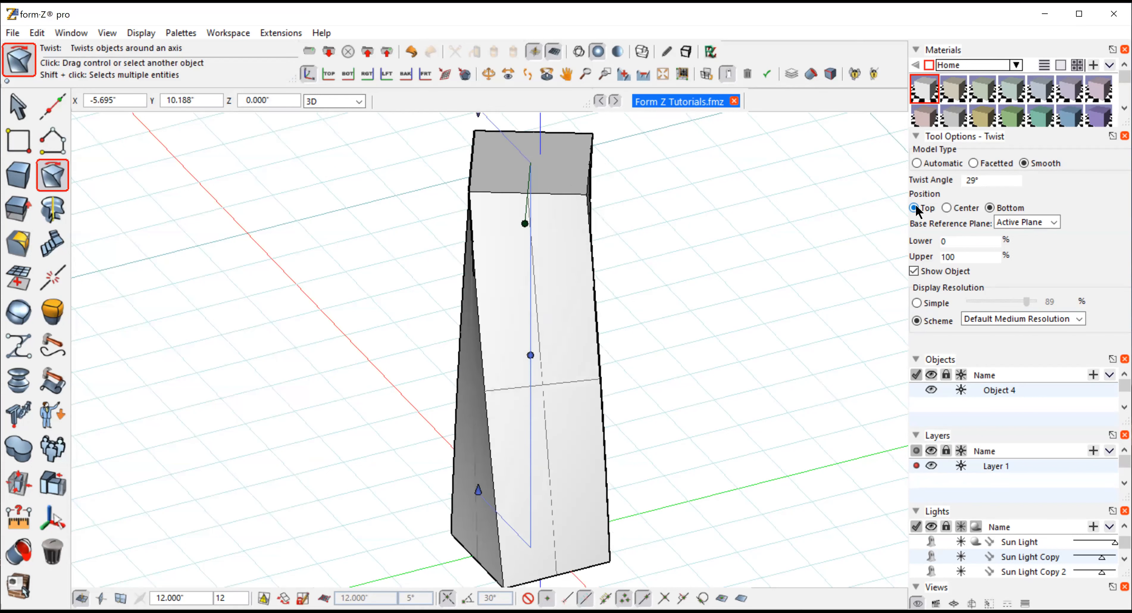
left_click(947, 208)
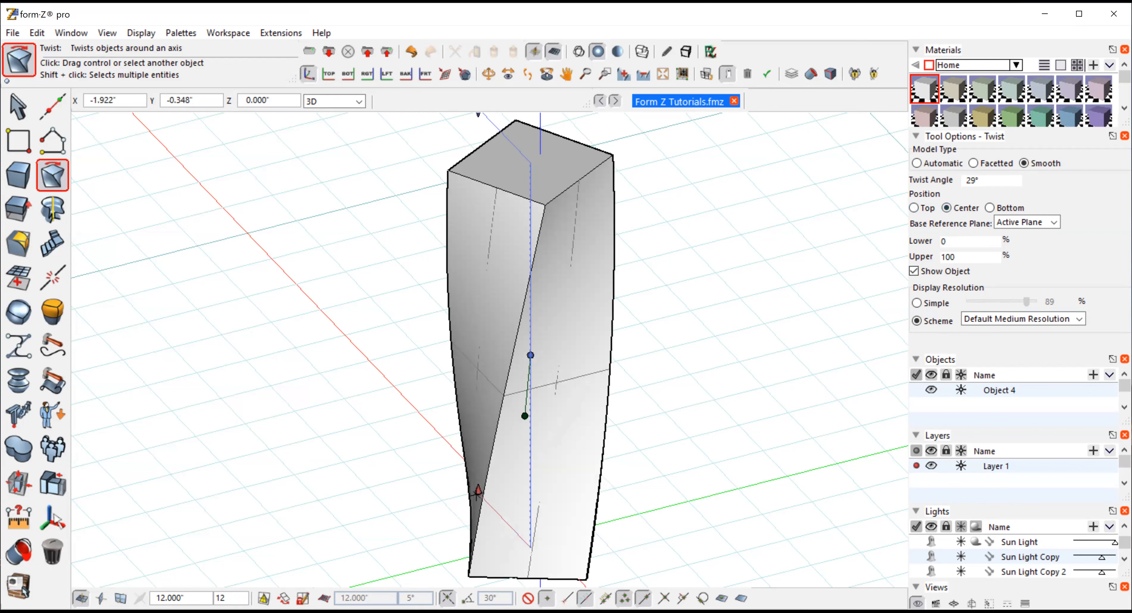
left_click(478, 490)
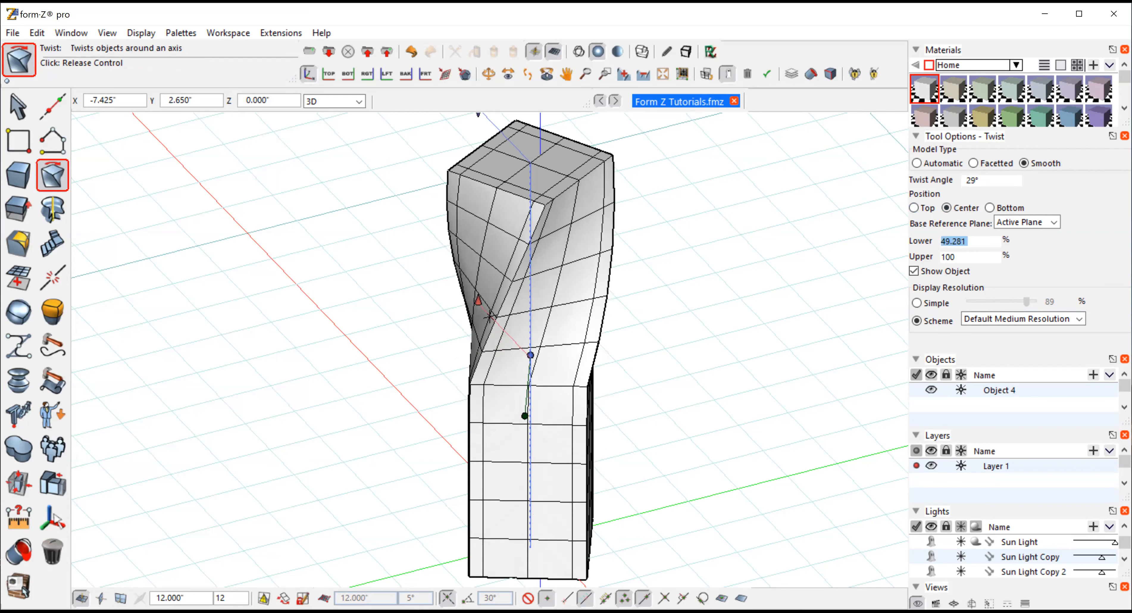
left_click(489, 317)
left_click(488, 74)
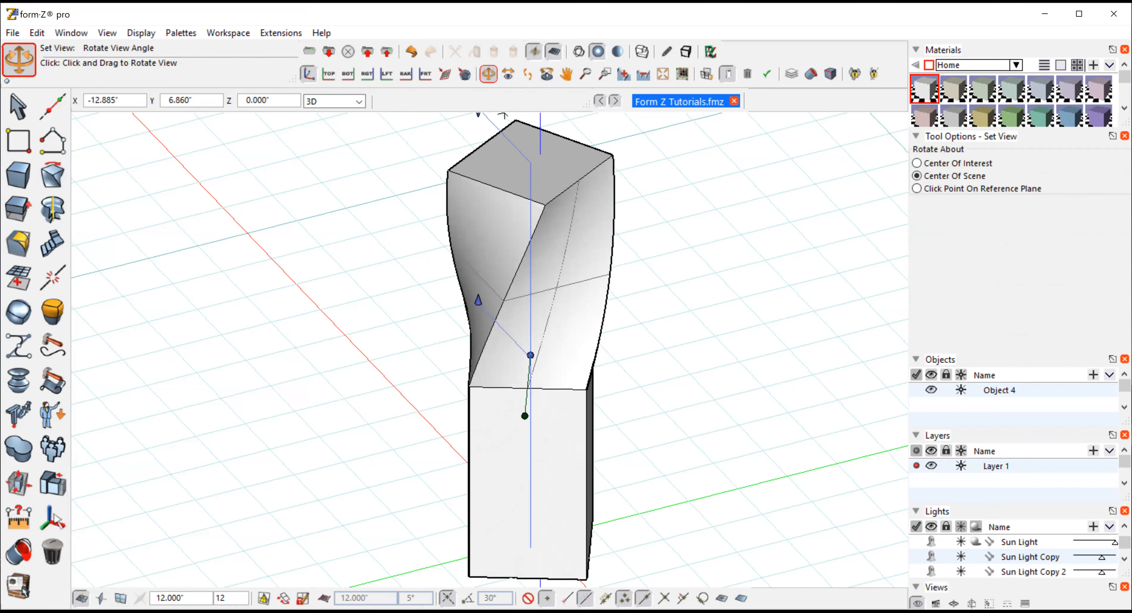
left_click_drag(311, 301, 157, 118)
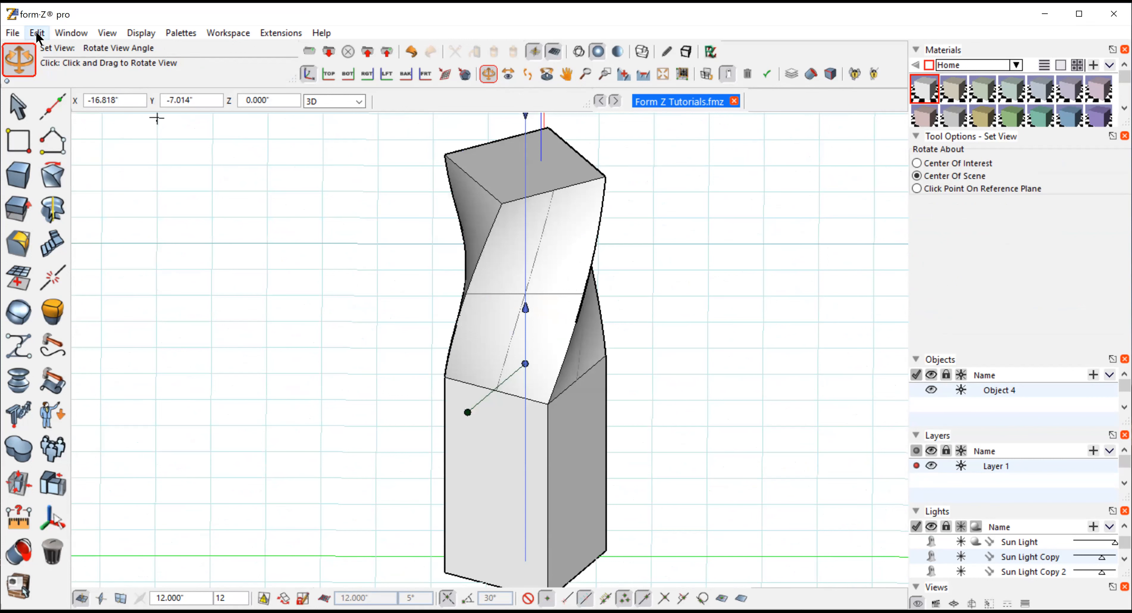
key("ctrl+z")
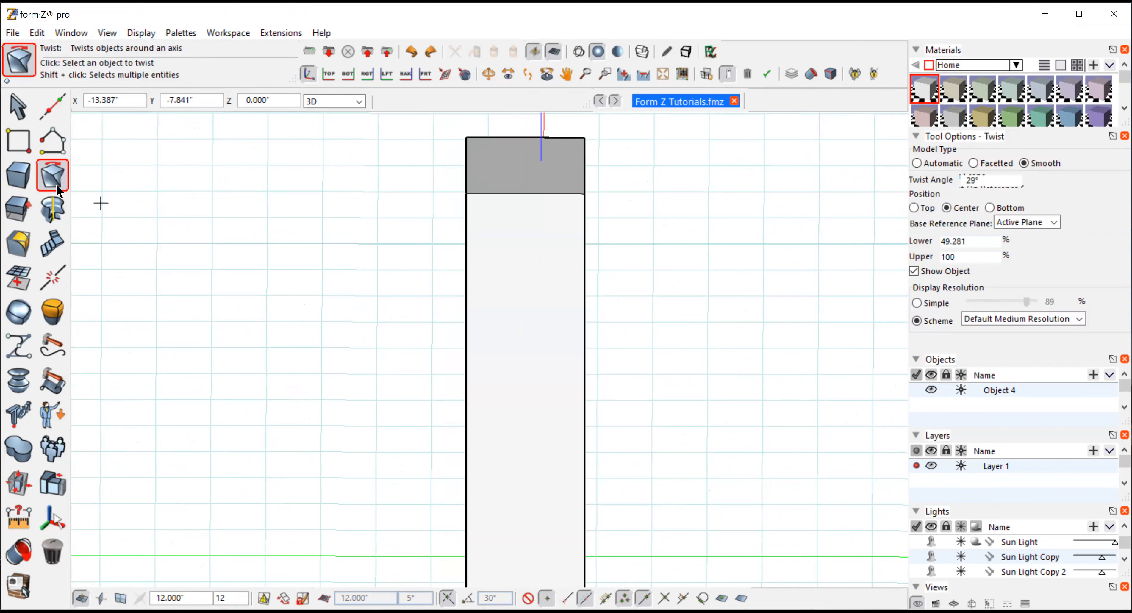
Bend the box radially by about 45° from its top with the Radial Bend tool
left_click(51, 178)
left_click(55, 180)
left_click(126, 247)
left_click(487, 74)
left_click_drag(217, 191, 464, 184)
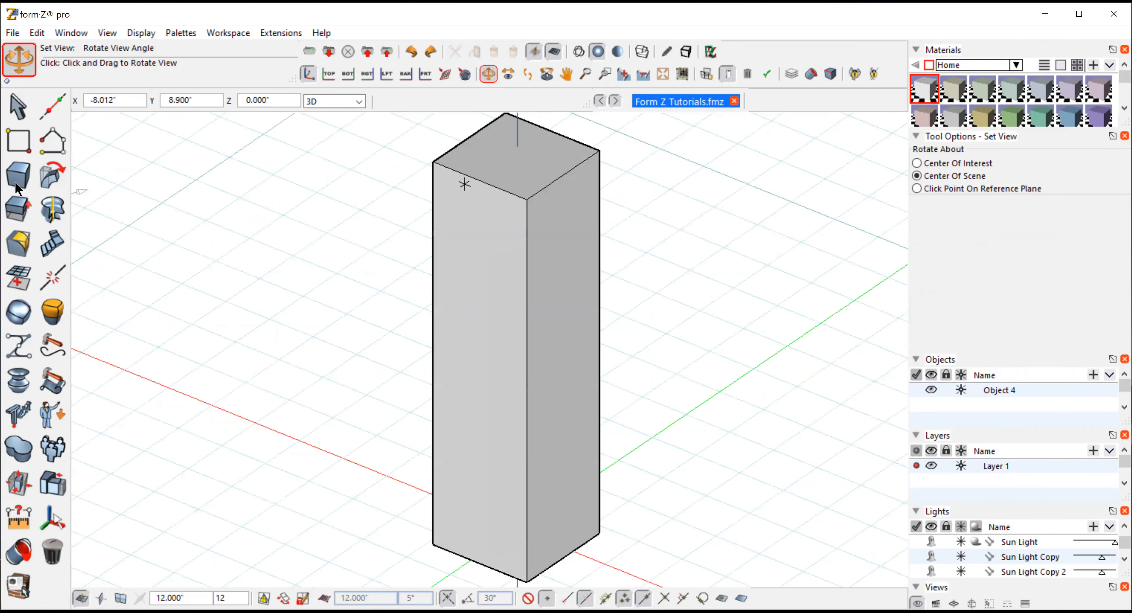
left_click(48, 174)
left_click(468, 335)
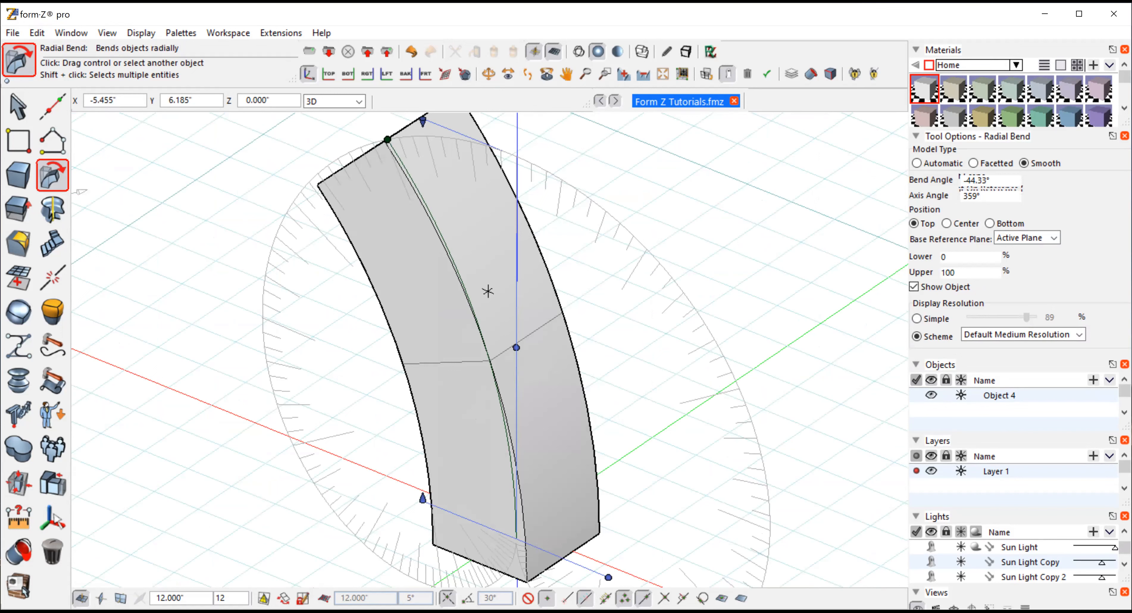
left_click(387, 139)
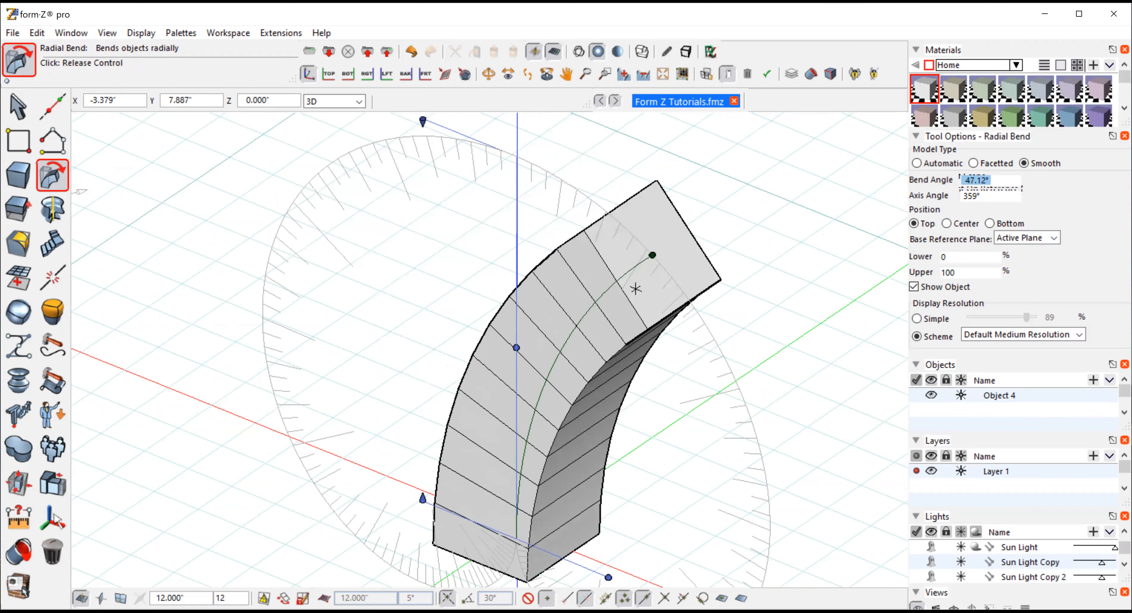
left_click(630, 285)
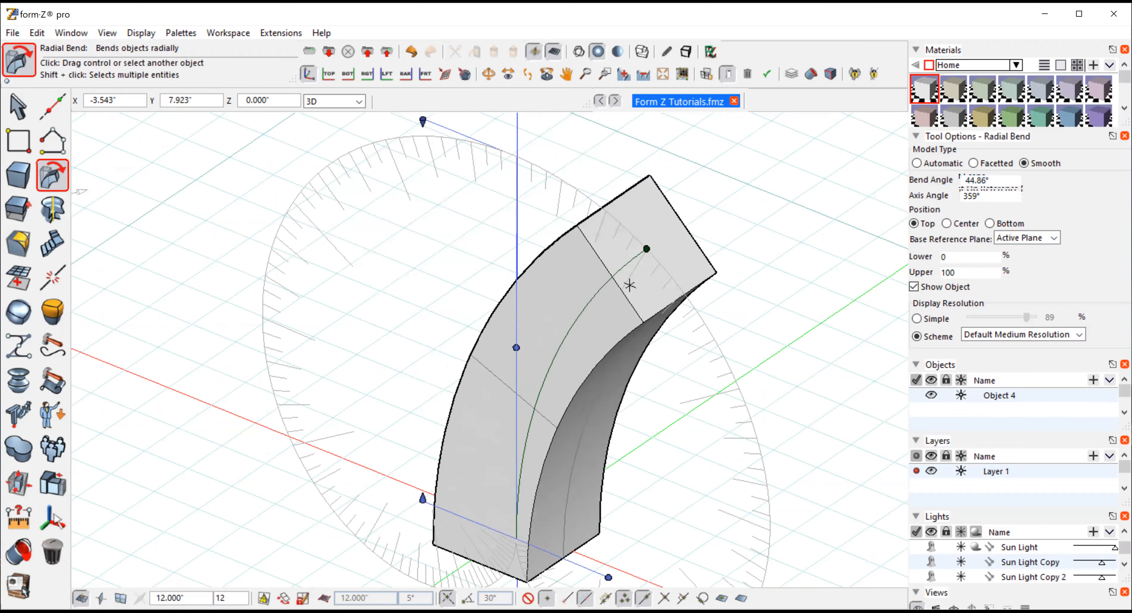
Raise the bend's lower limit to about 2.5%, then undo the bend
left_click(424, 502)
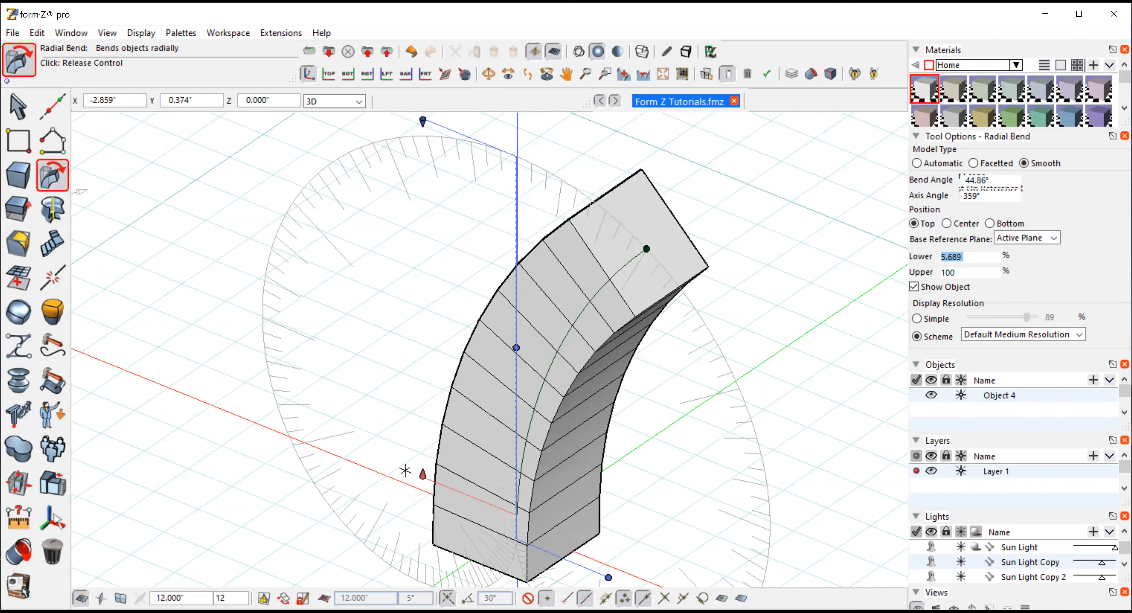
left_click(406, 485)
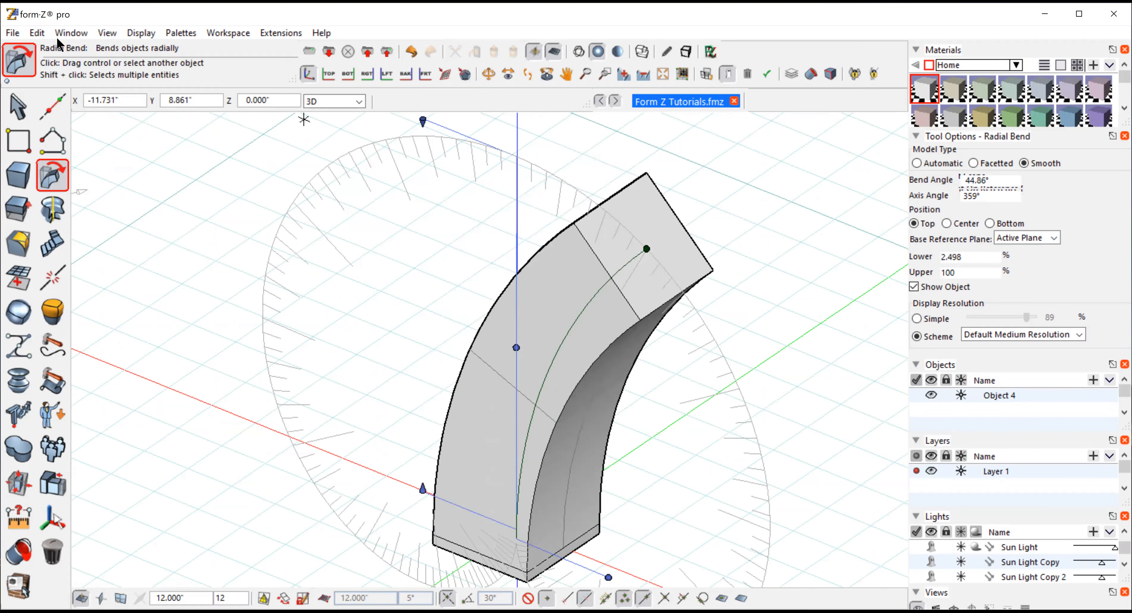
key("ctrl+z")
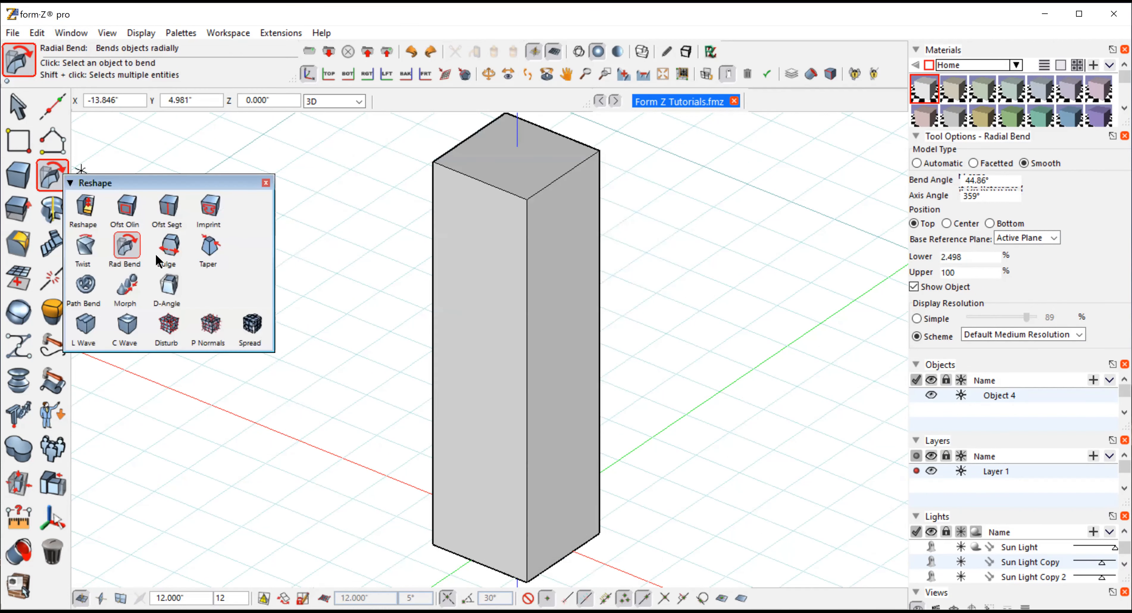
Bulge the box with the Bulge tool, offsets about 0.784 and -0.784 inches from its bottom
mouse_move(52, 174)
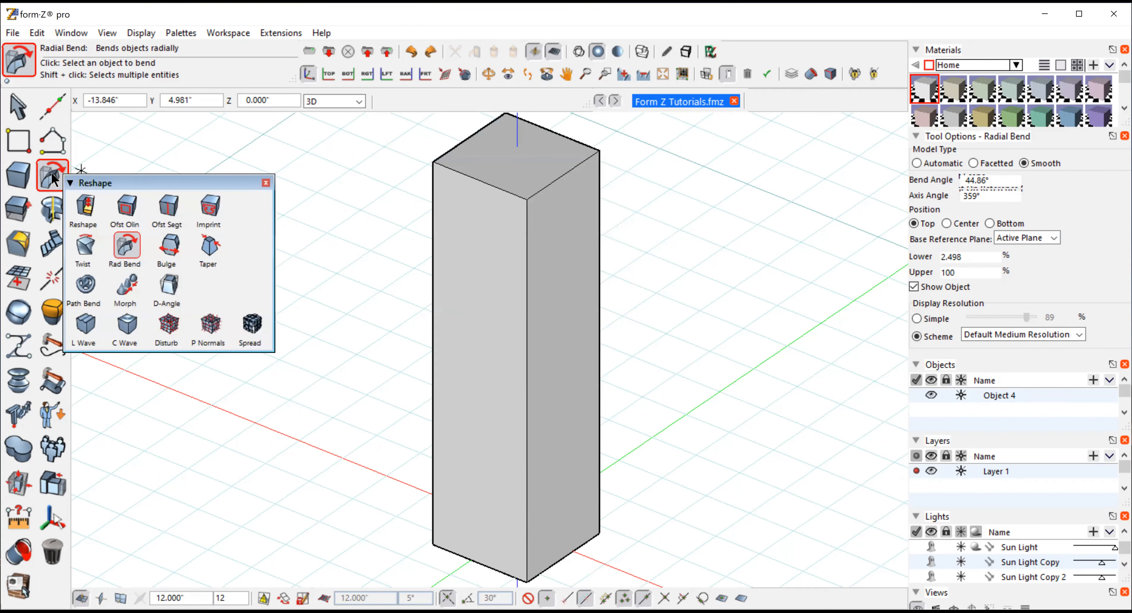
left_click(170, 248)
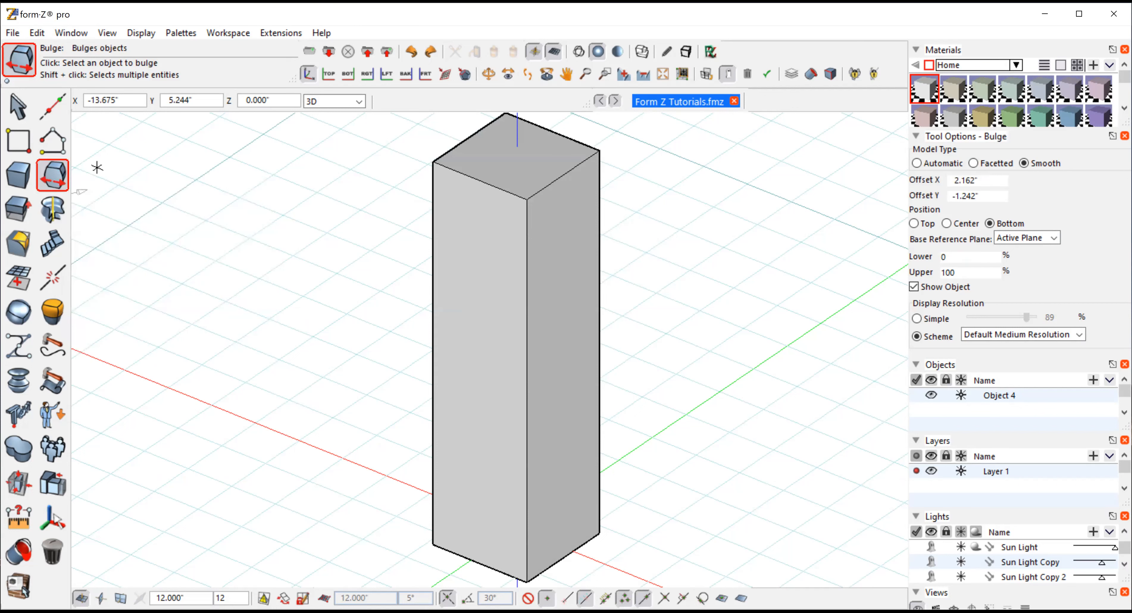
left_click(498, 369)
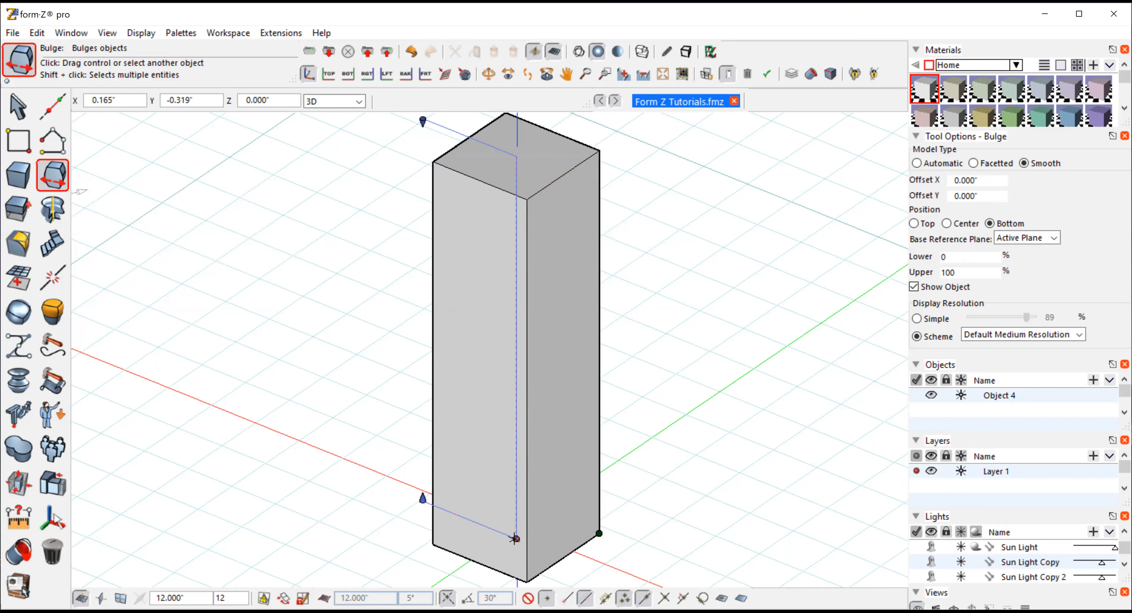
left_click(599, 534)
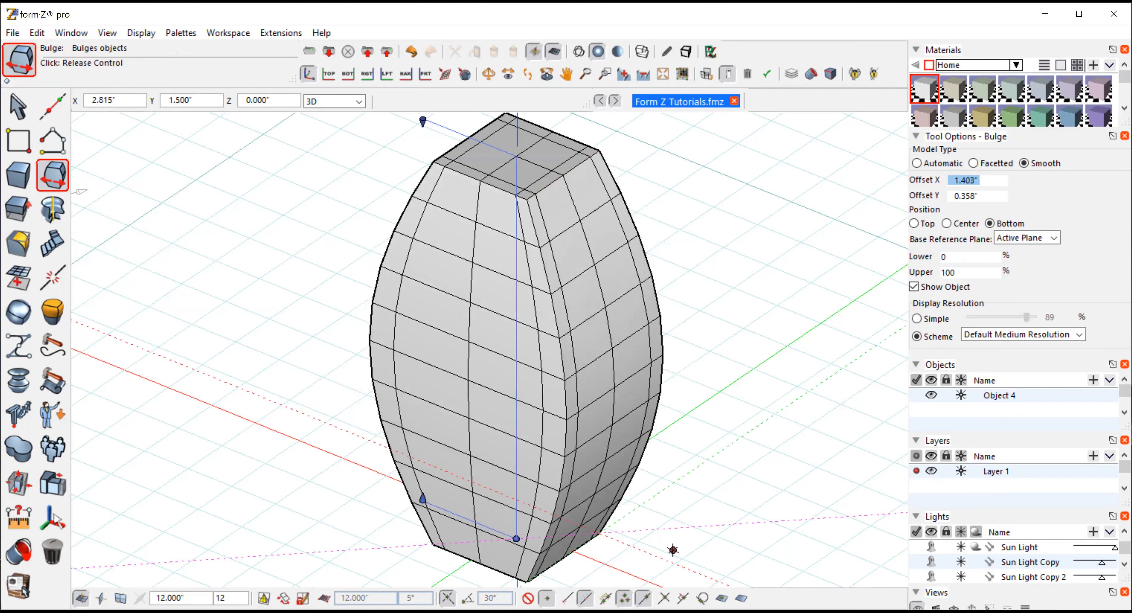
left_click(607, 564)
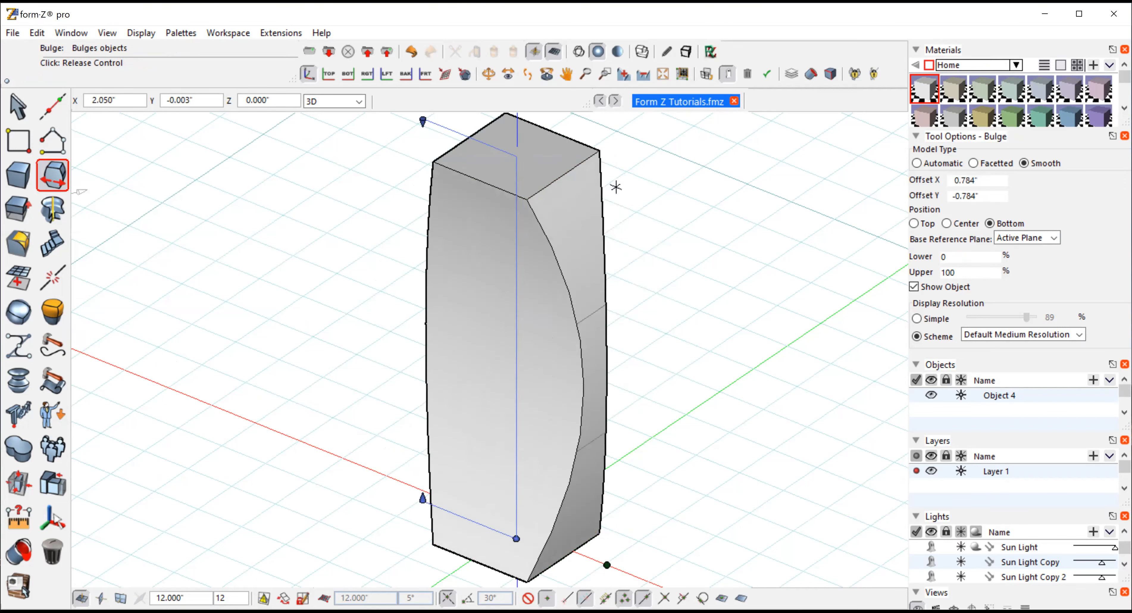
Undo the bulge
left_click(486, 73)
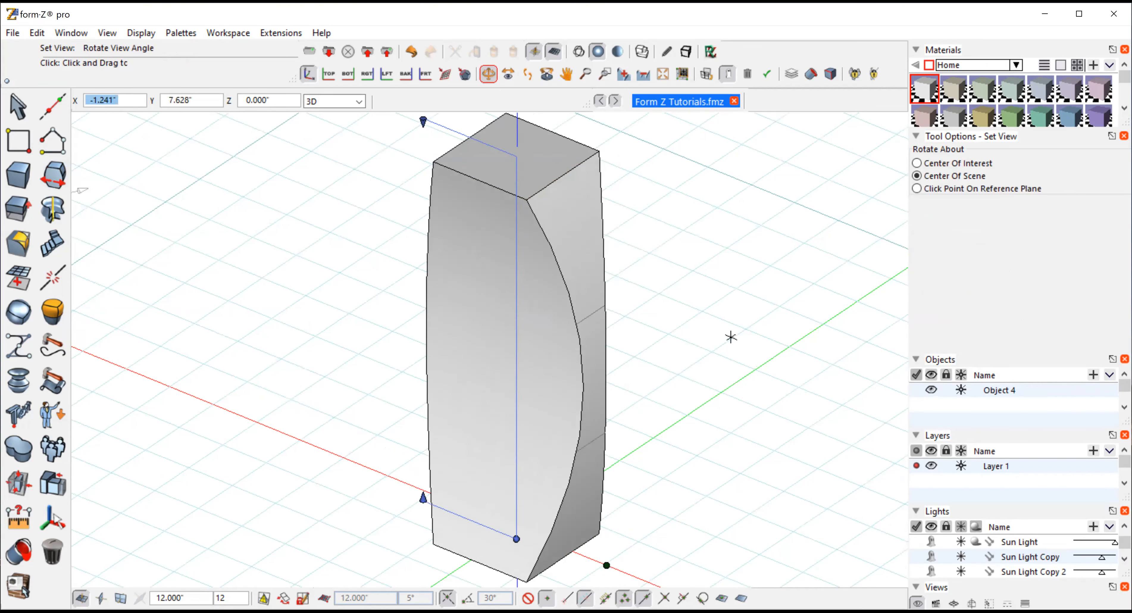
left_click_drag(748, 345, 794, 402)
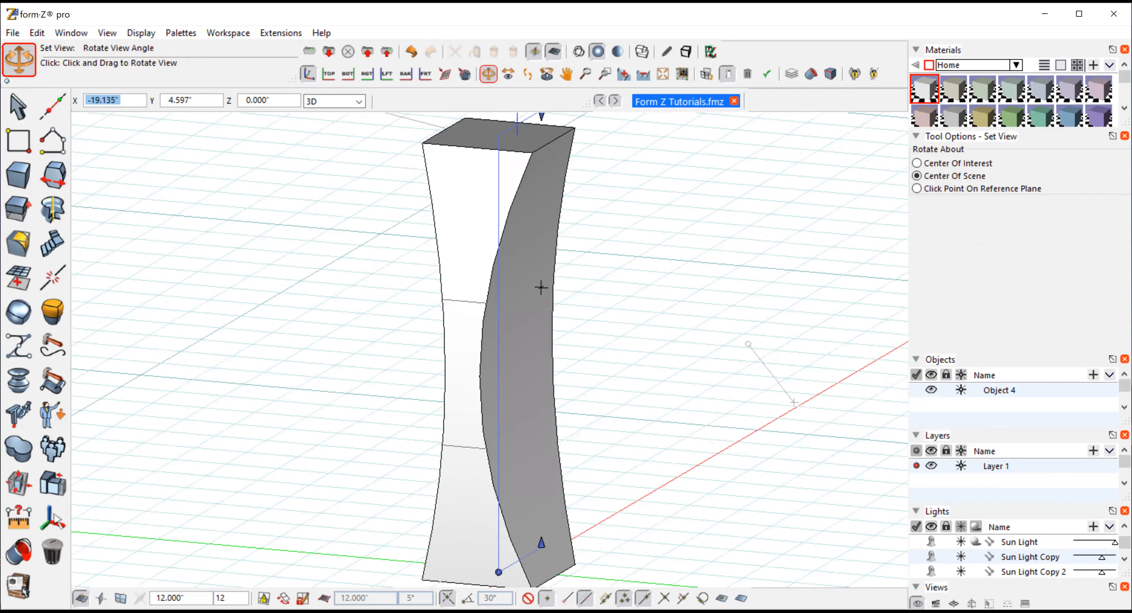
left_click_drag(541, 287, 928, 304)
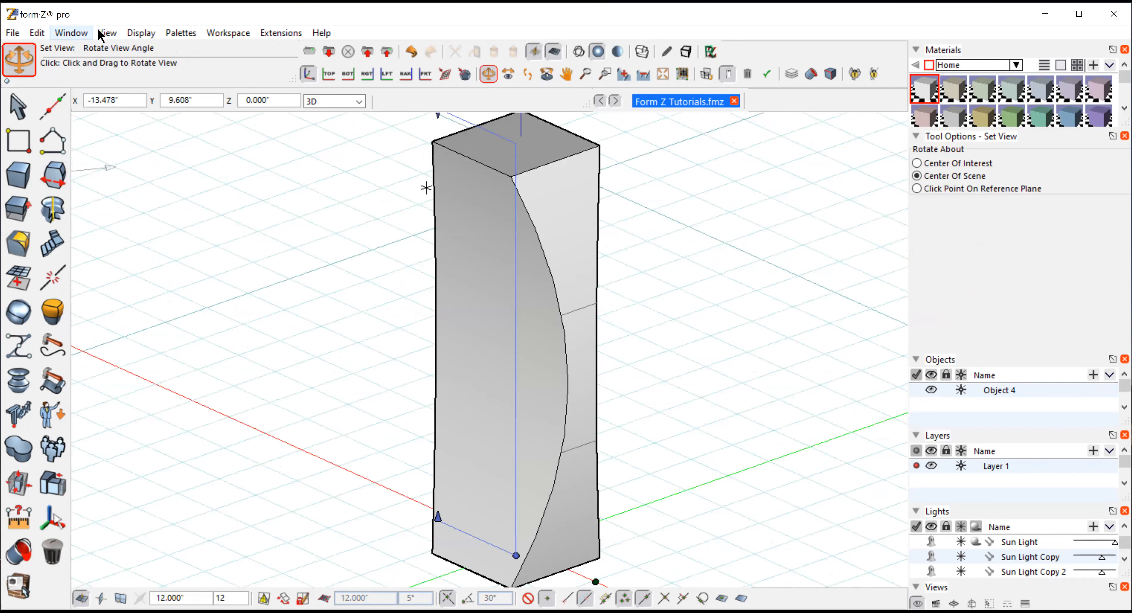
key("ctrl+z")
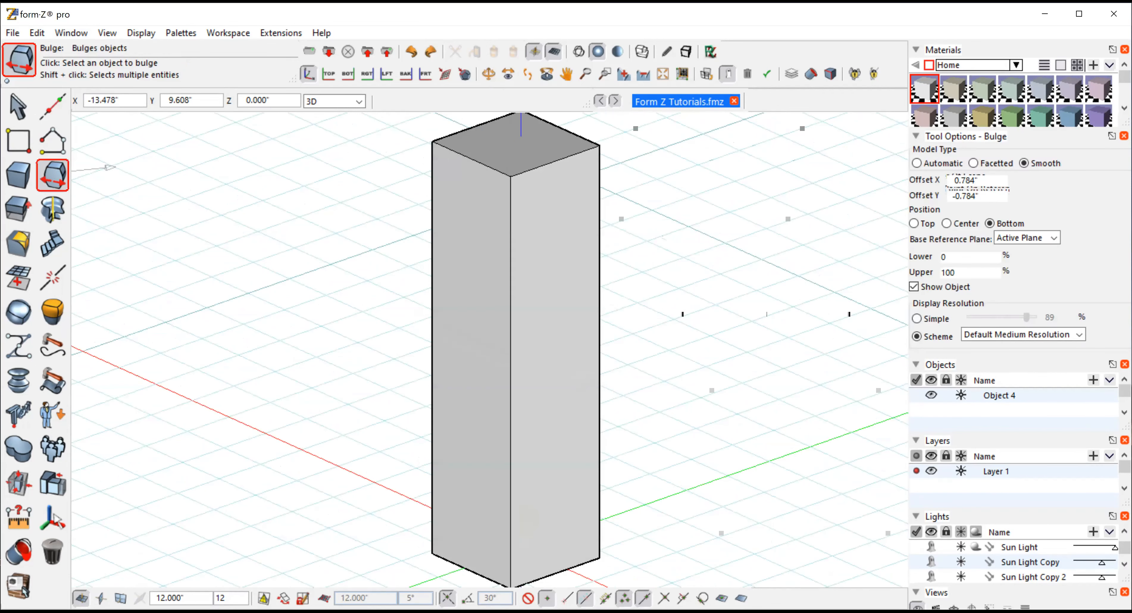
Delete the box from the model
left_click(18, 107)
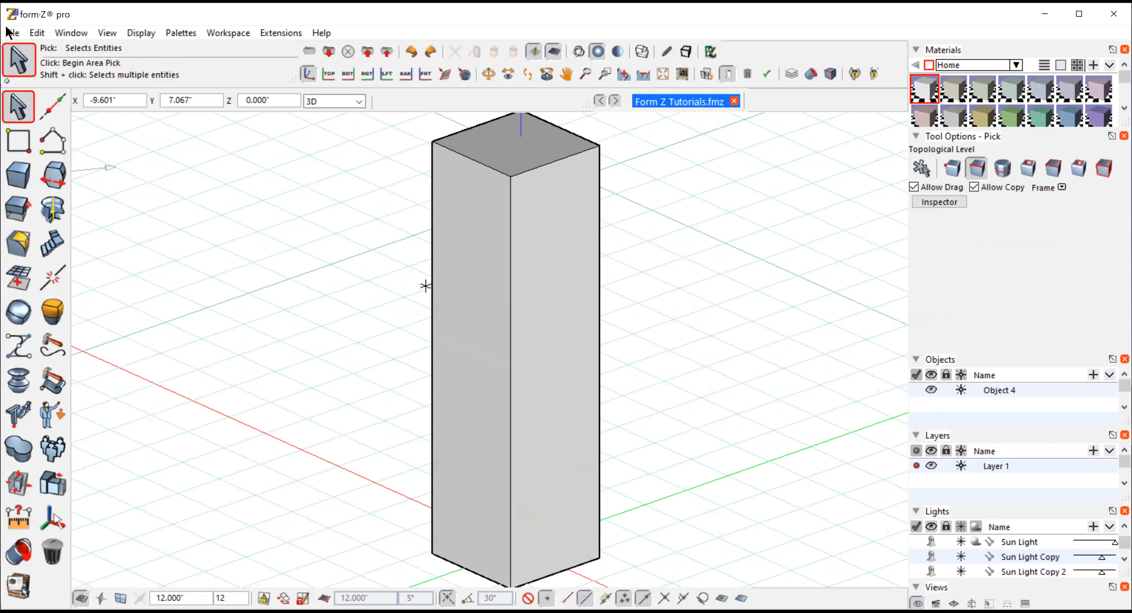
left_click(36, 32)
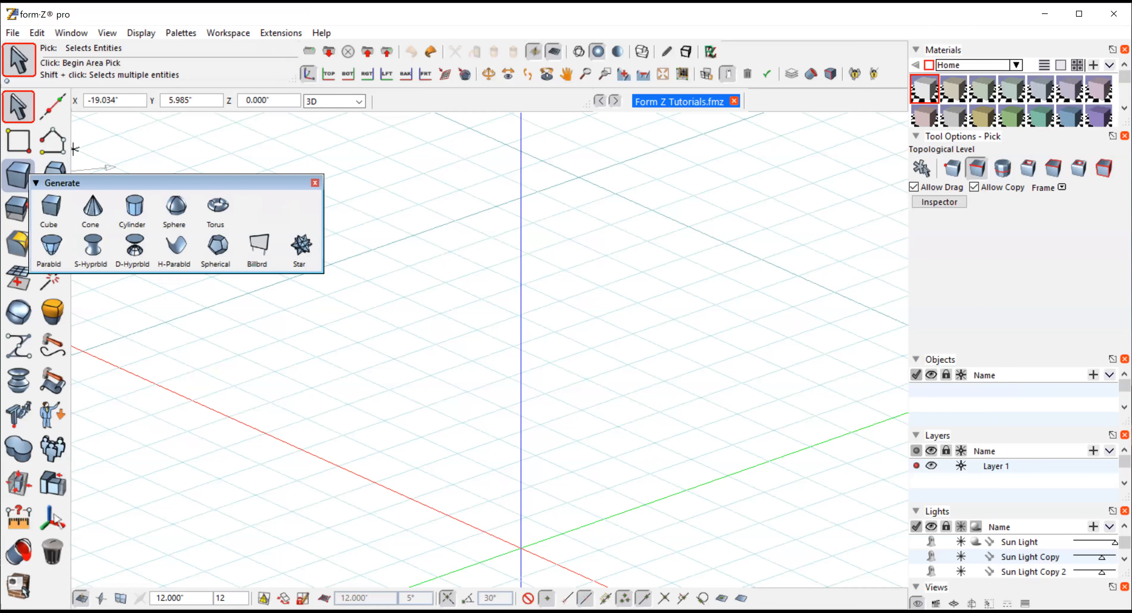
Create a cylinder centred at the origin with about 1-inch radius and about 10-inch height
left_click(487, 74)
mouse_move(424, 389)
left_mouse_down()
mouse_move(347, 365)
mouse_move(433, 398)
left_mouse_up()
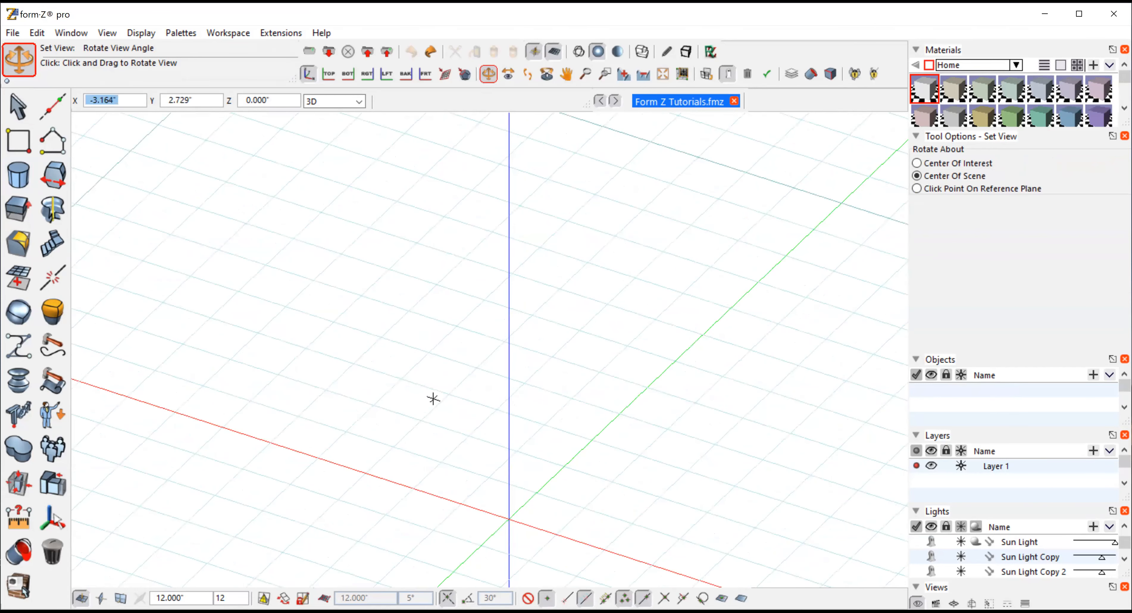
left_click(141, 99)
key("BackSpace")
type("0")
key("Tab")
type("0")
key("Tab")
key("Return")
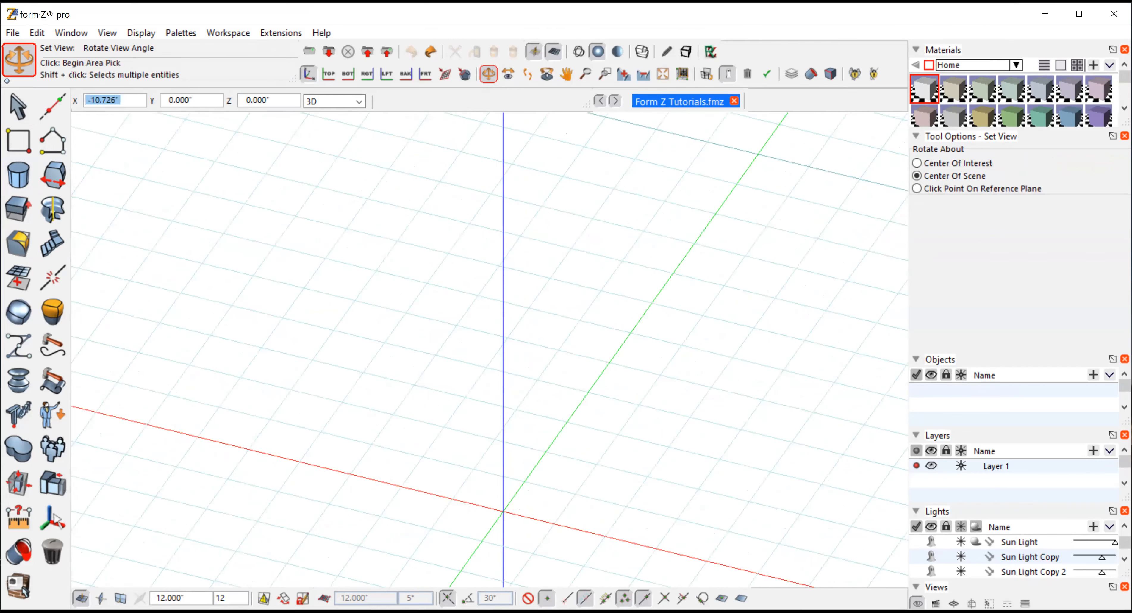
left_click(19, 175)
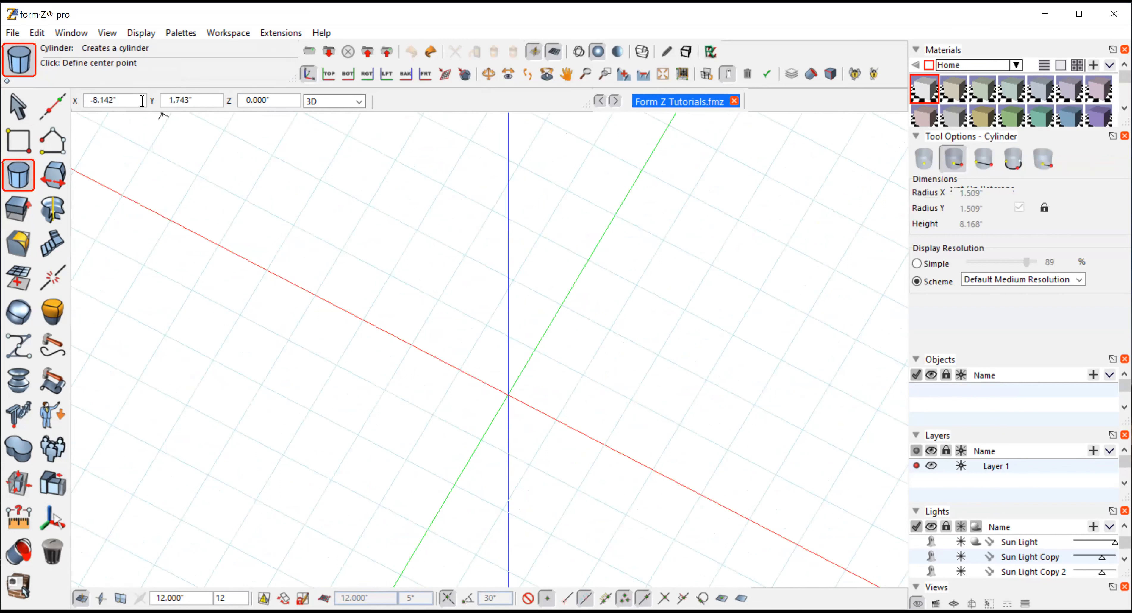
key("BackSpace")
type("0")
key("Tab")
type("0")
key("Tab")
type("0")
key("Return")
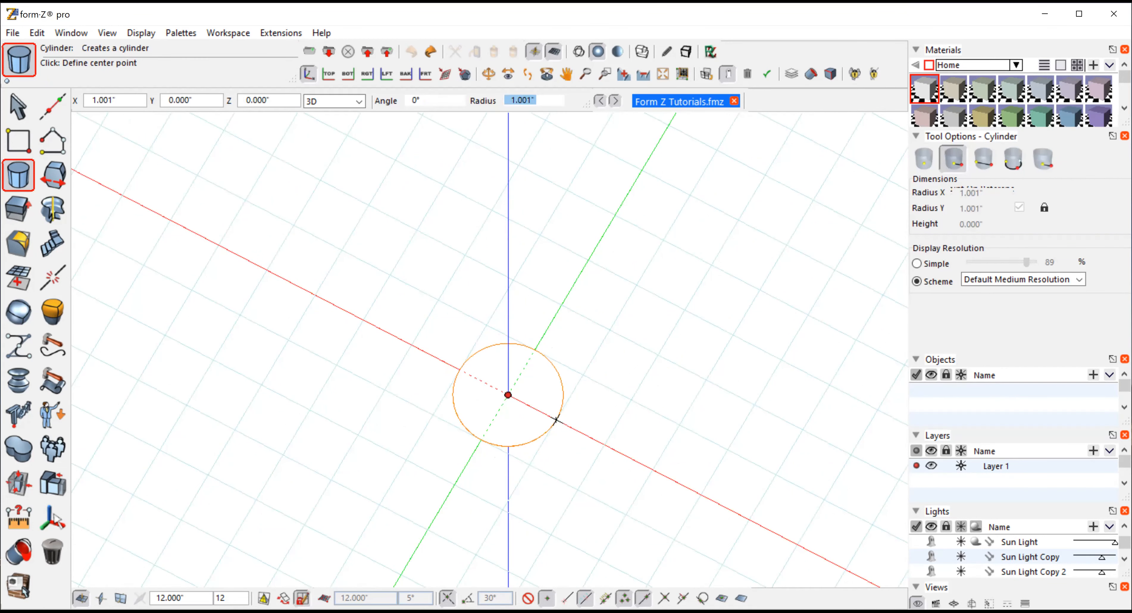
left_click(559, 420)
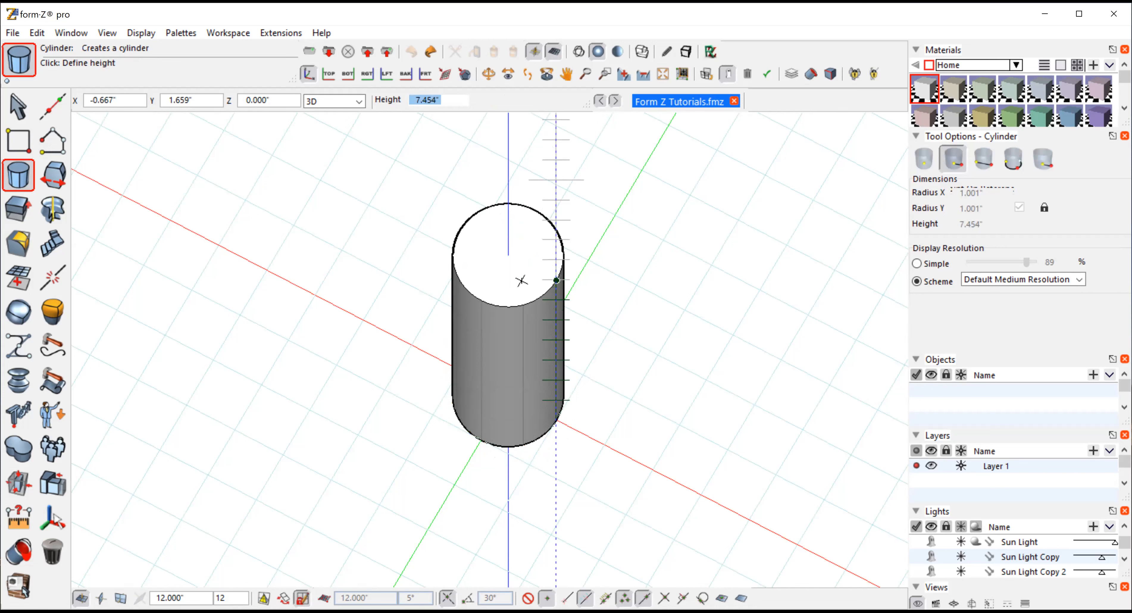
left_click(513, 217)
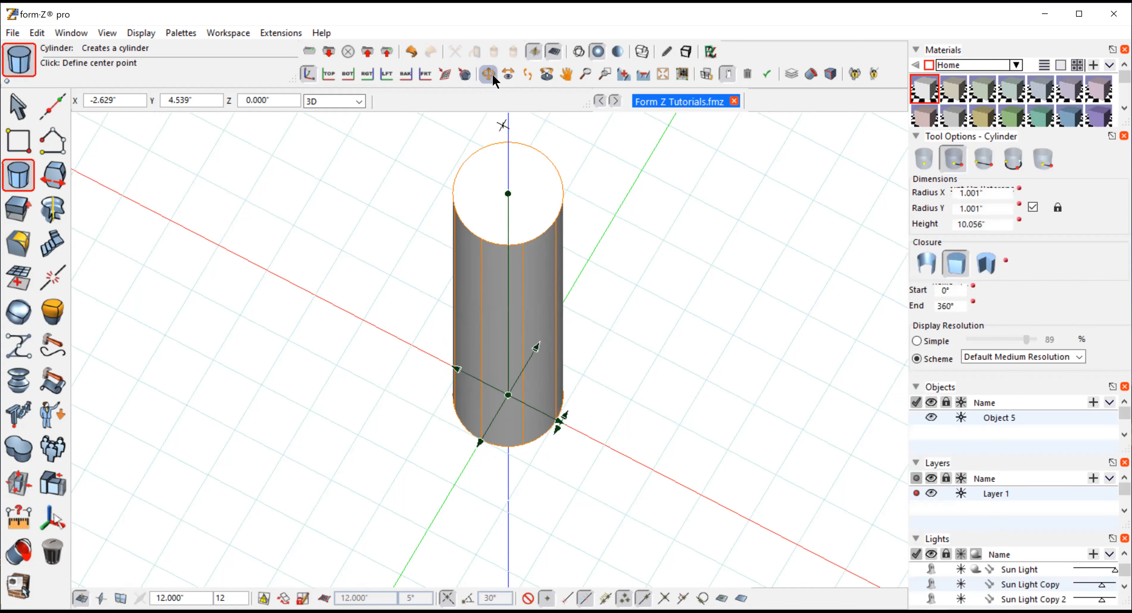
left_click(488, 74)
left_click_drag(374, 507, 420, 412)
left_click(641, 75)
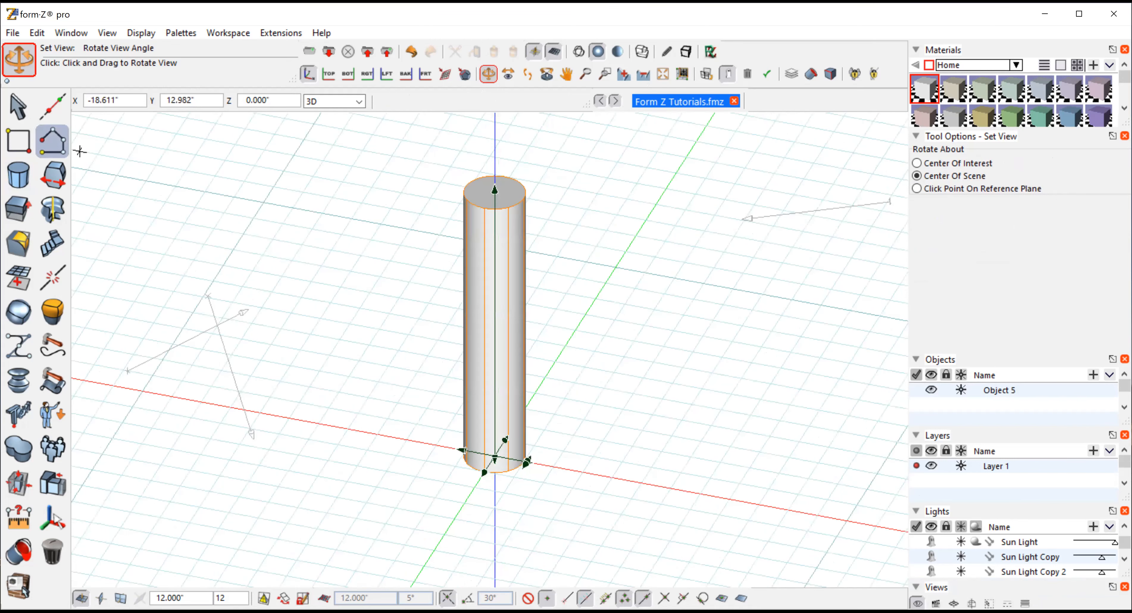
left_click(18, 107)
mouse_move(20, 107)
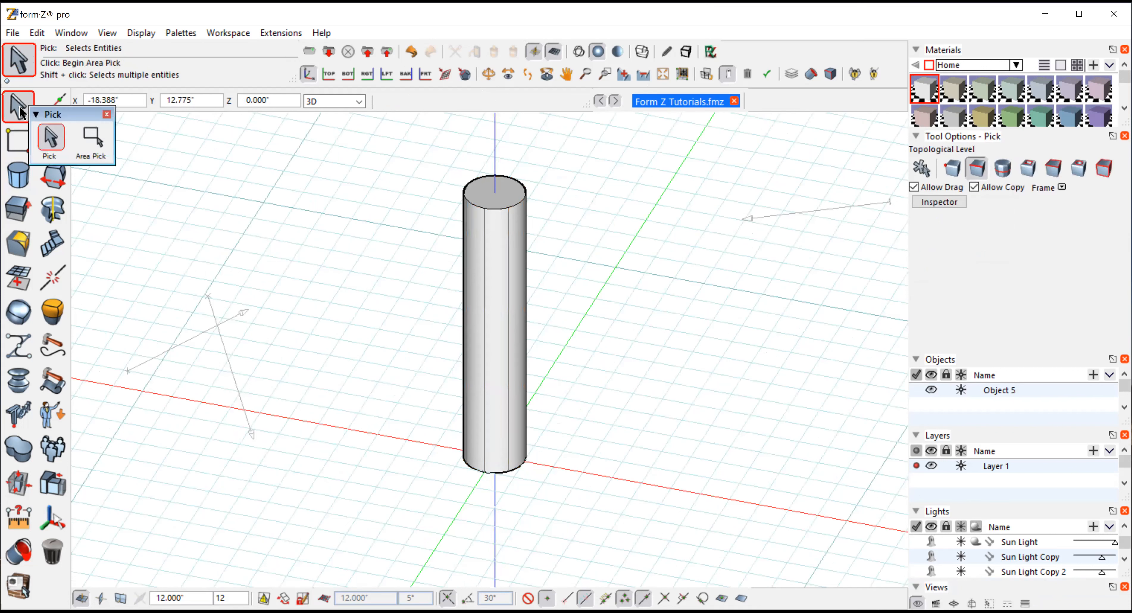
Scale the cylinder's top face independently by about 1.246 along X, centred on the face
left_click(1053, 168)
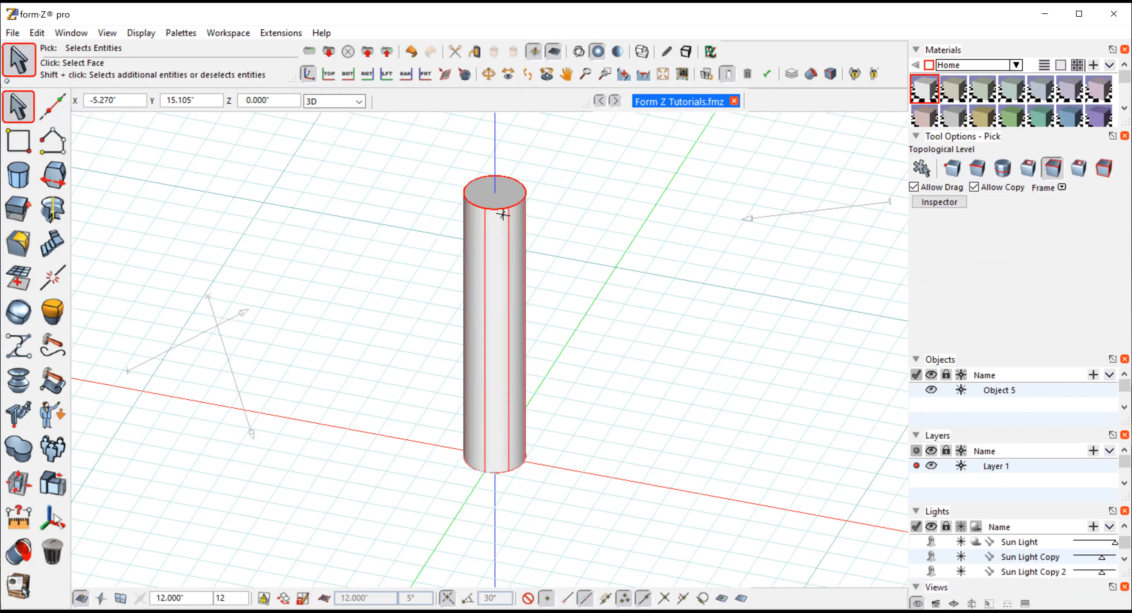
mouse_move(16, 486)
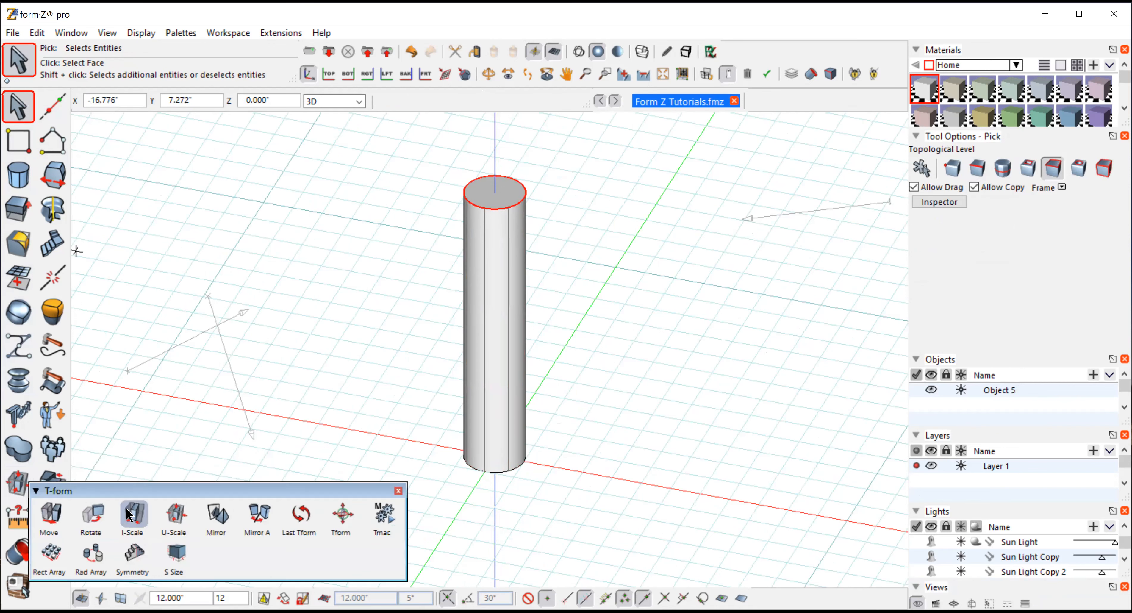
left_click(133, 515)
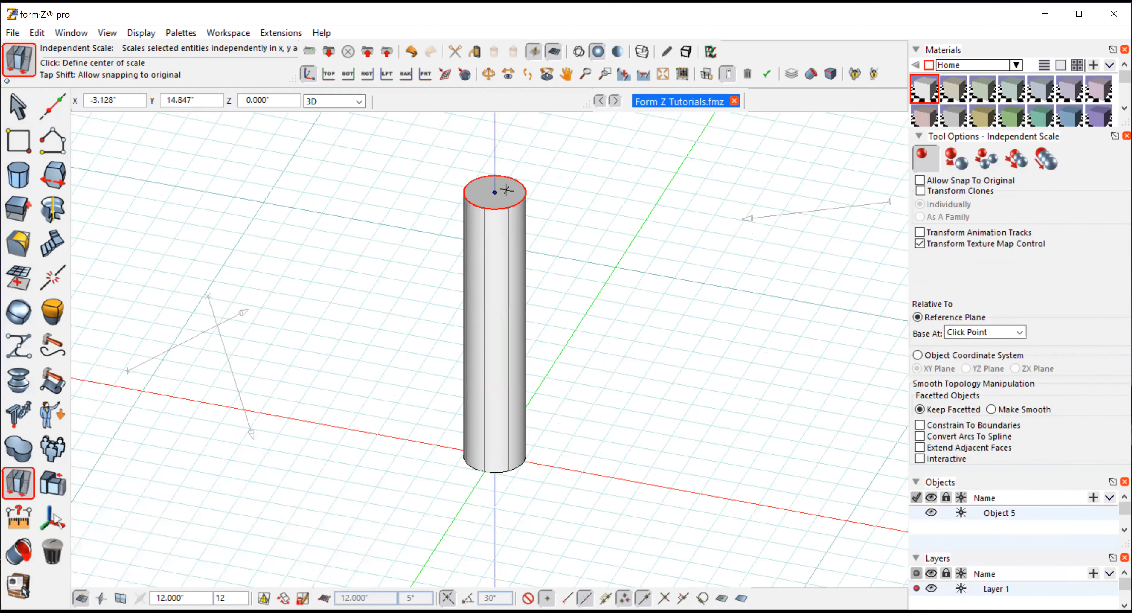
left_click(495, 193)
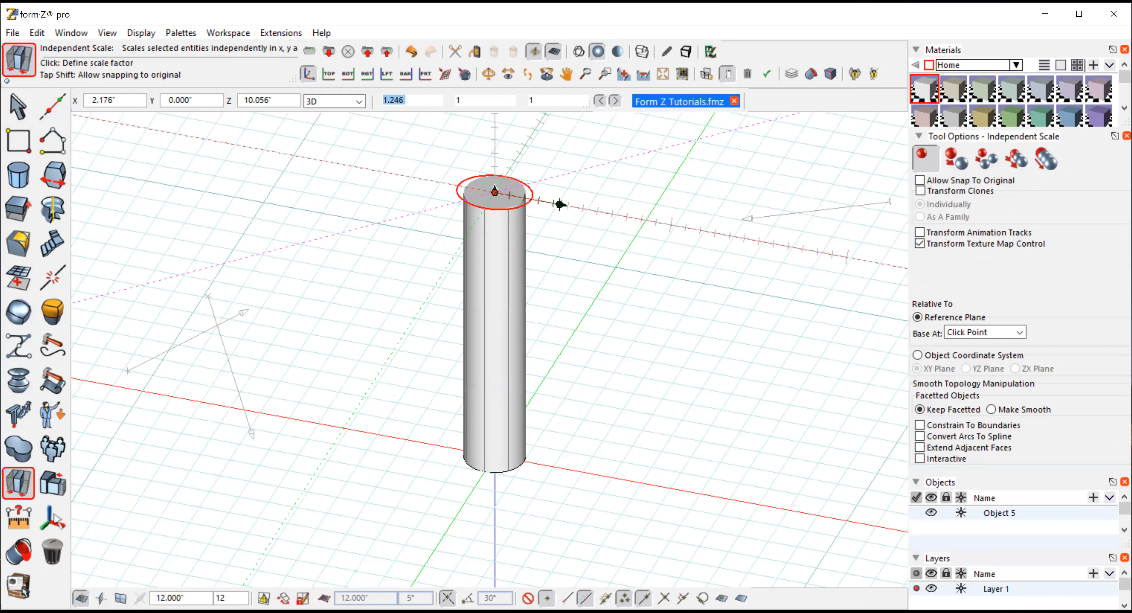
left_click(598, 214)
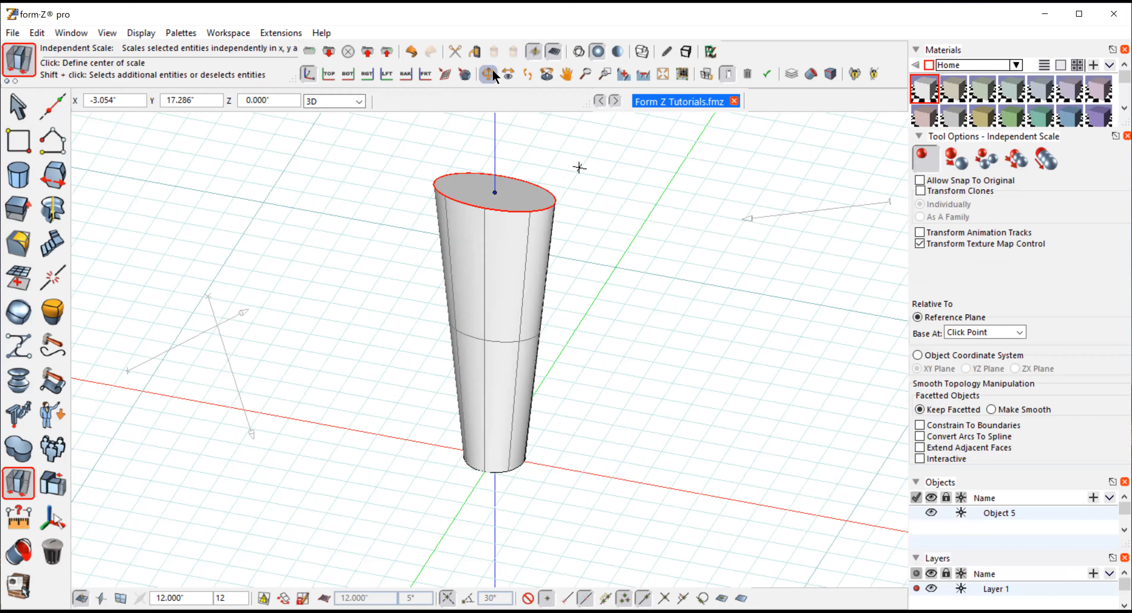
In a front wireframe view, draw a three-point arc over the cylinder's top, from its left top corner to its right top corner
left_click_drag(641, 308, 565, 304)
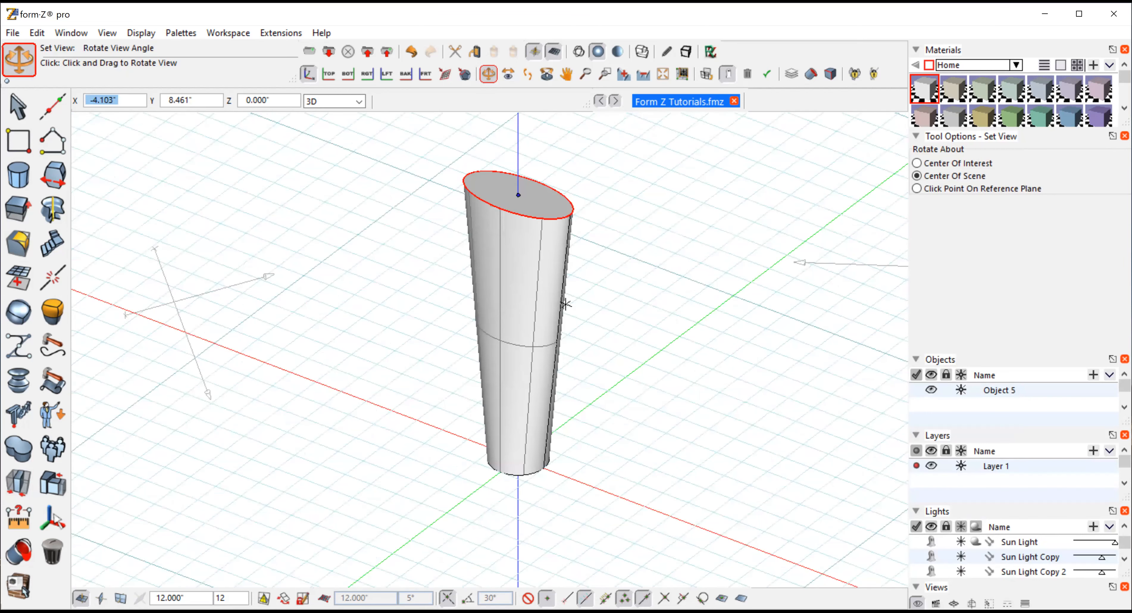
left_click_drag(565, 304, 346, 141)
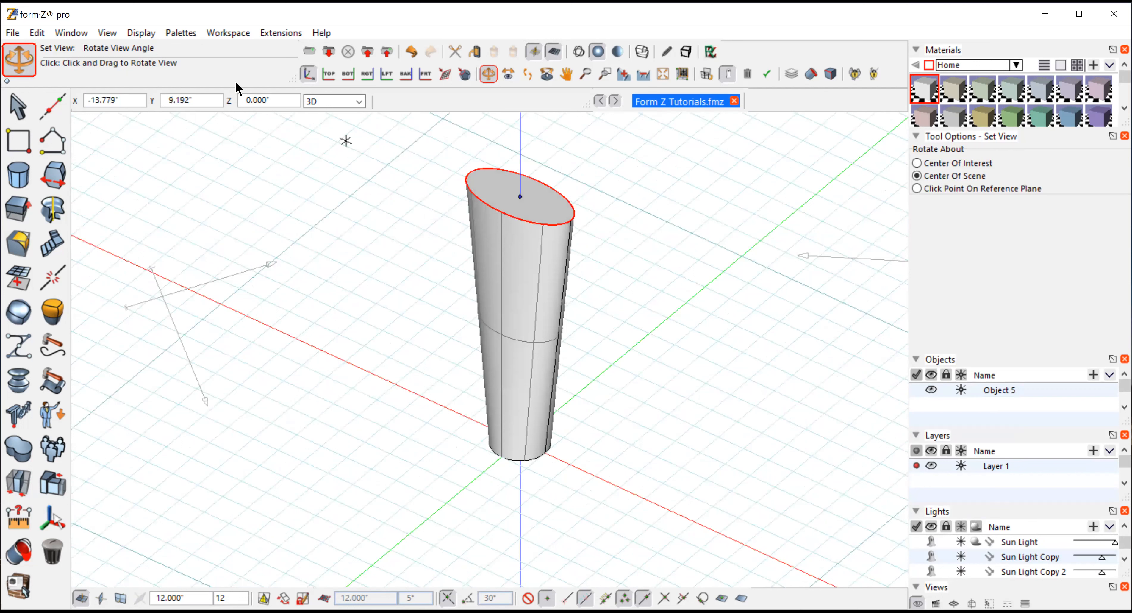
left_click(17, 104)
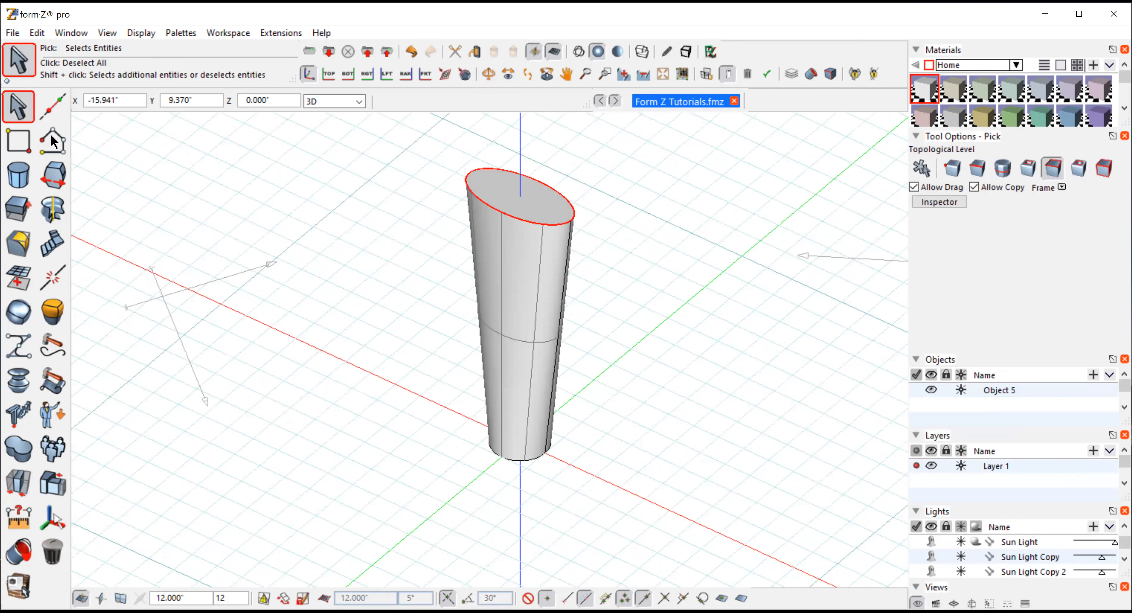
mouse_move(50, 133)
left_mouse_down()
mouse_move(333, 171)
mouse_move(503, 173)
left_mouse_up()
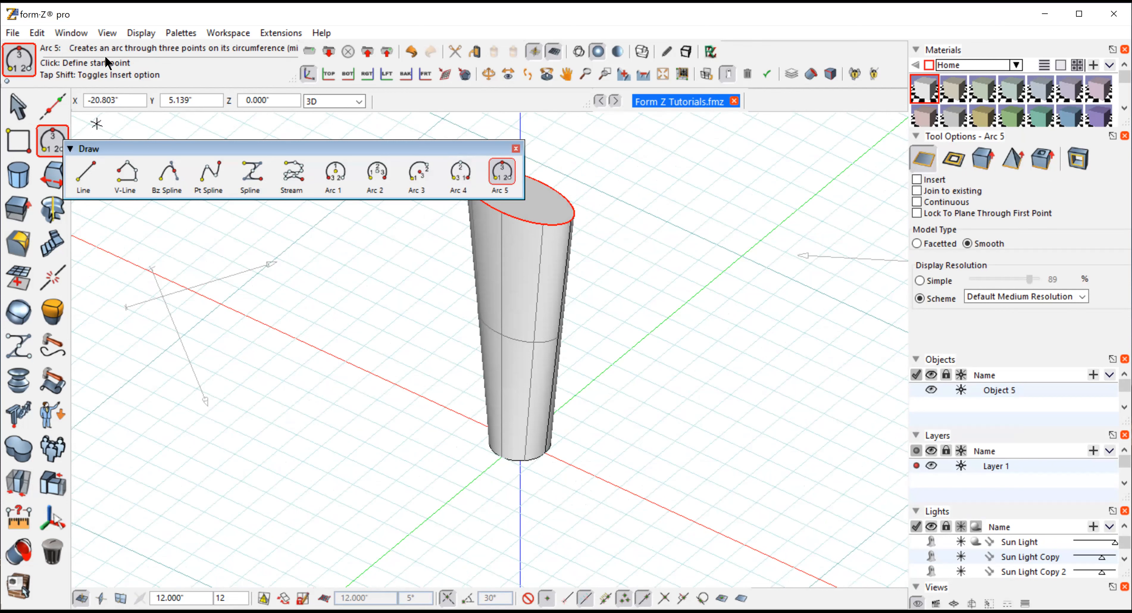
left_click(107, 32)
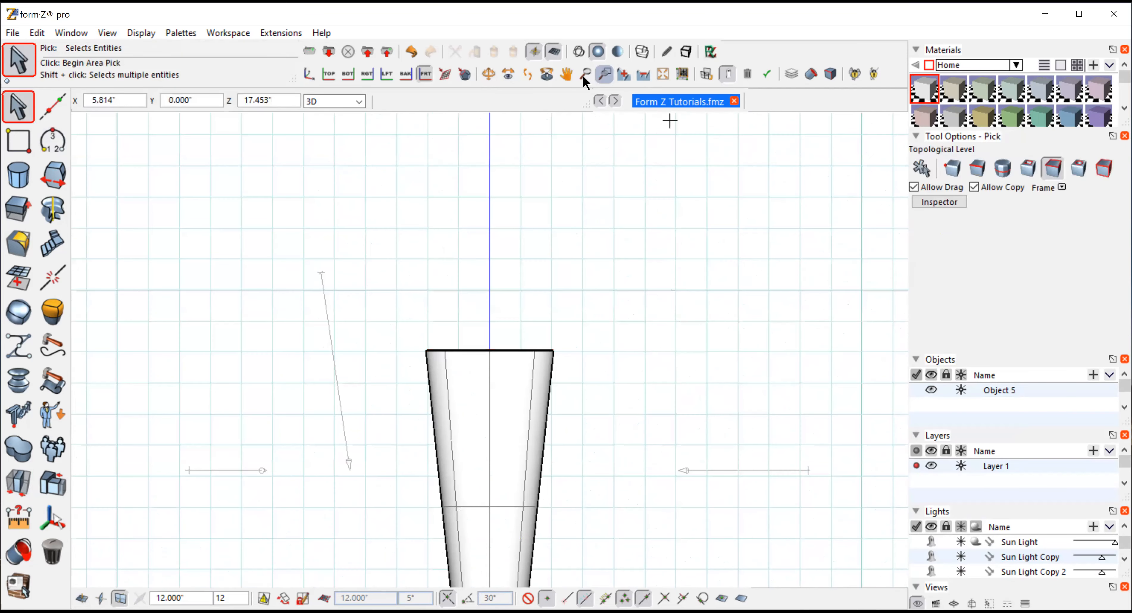
left_click(566, 74)
left_click_drag(643, 406, 664, 265)
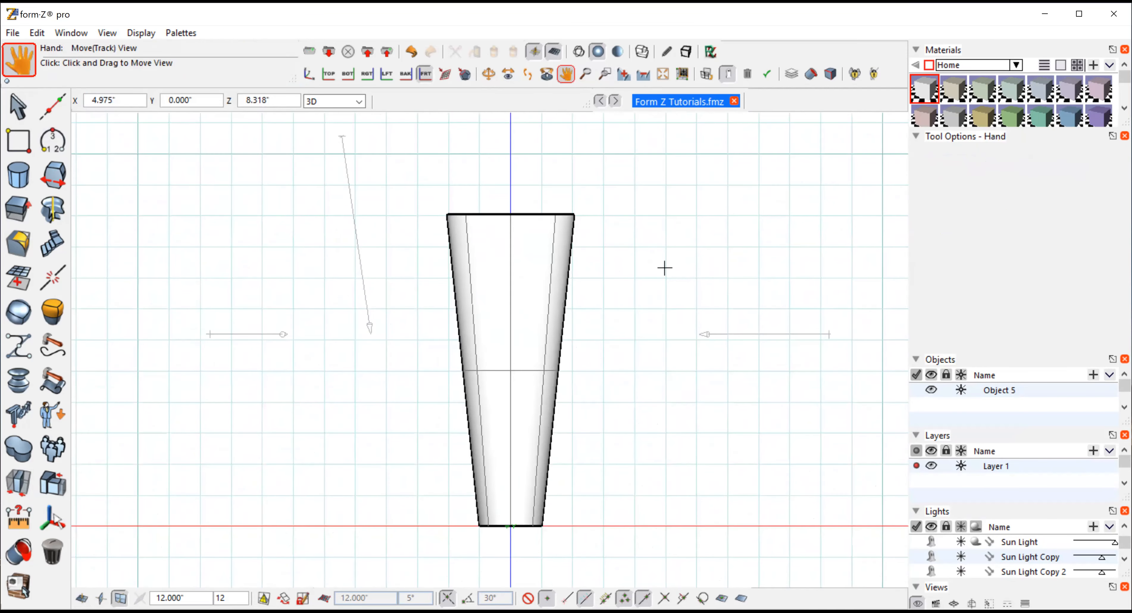
left_click(578, 51)
left_click(51, 142)
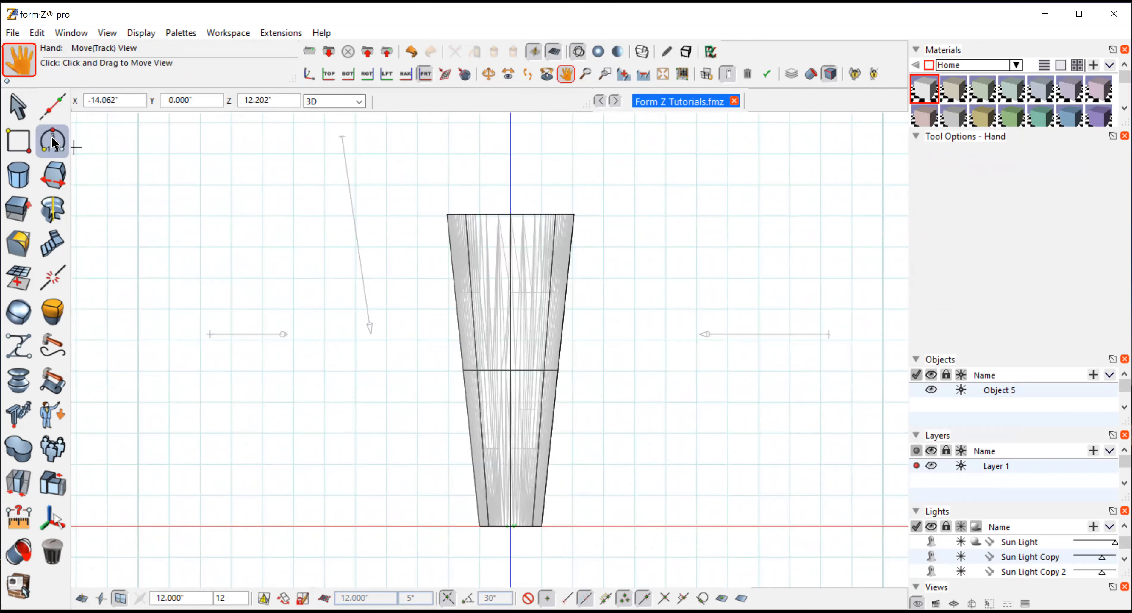
left_click(501, 175)
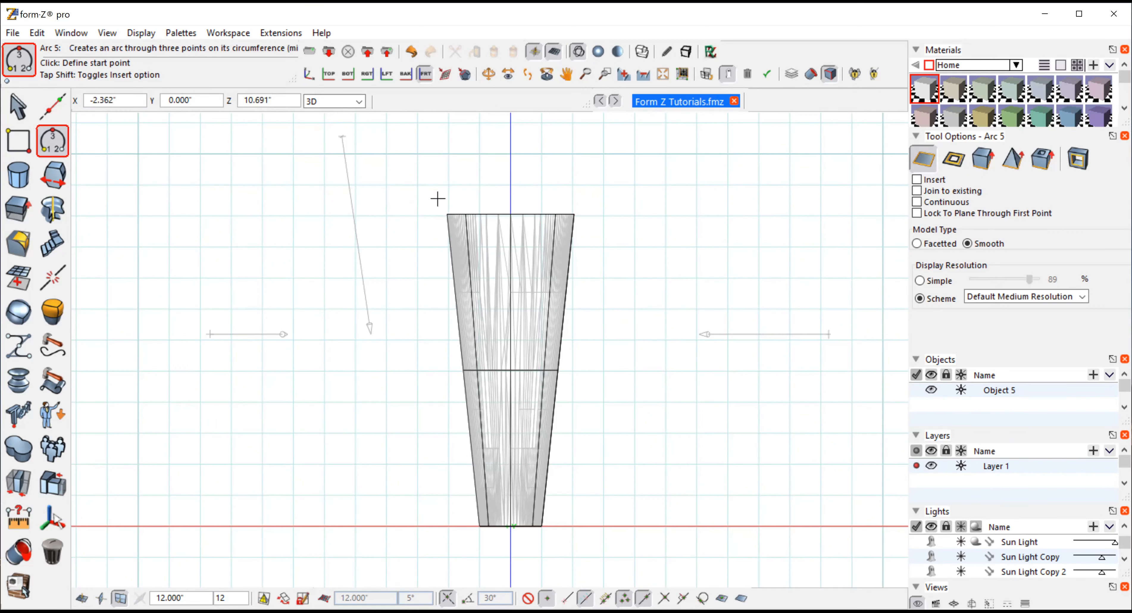
left_click(447, 214)
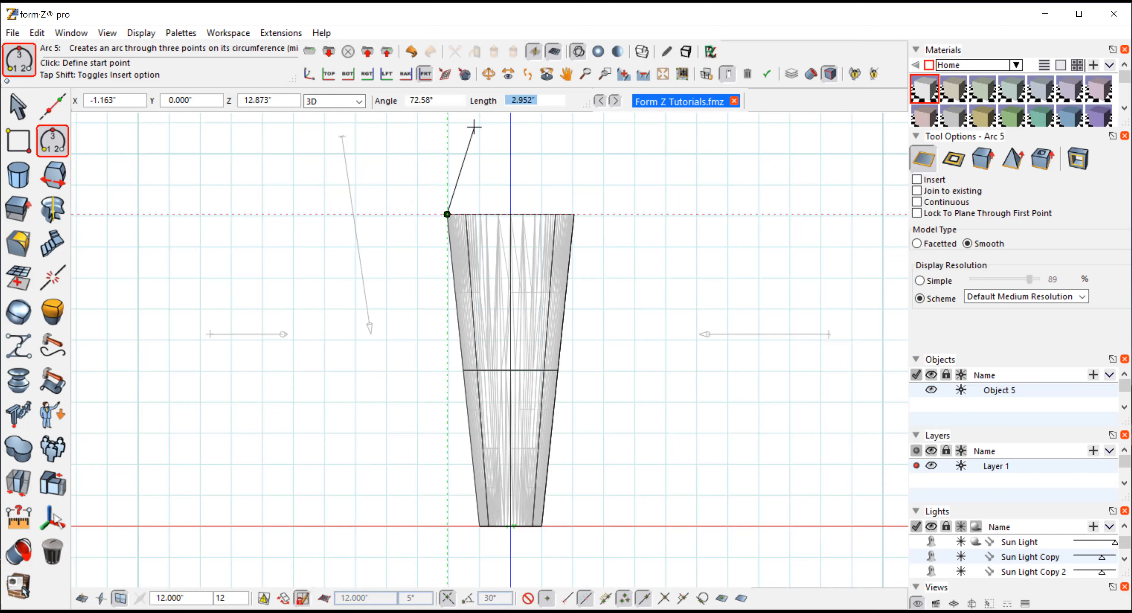
left_click(573, 214)
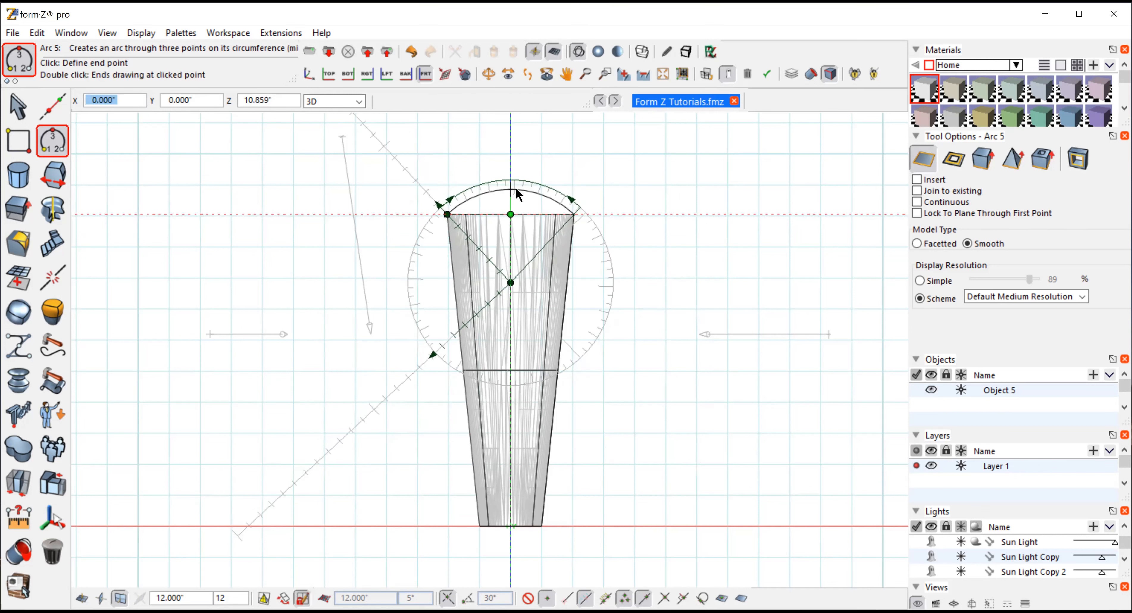
left_click(517, 193)
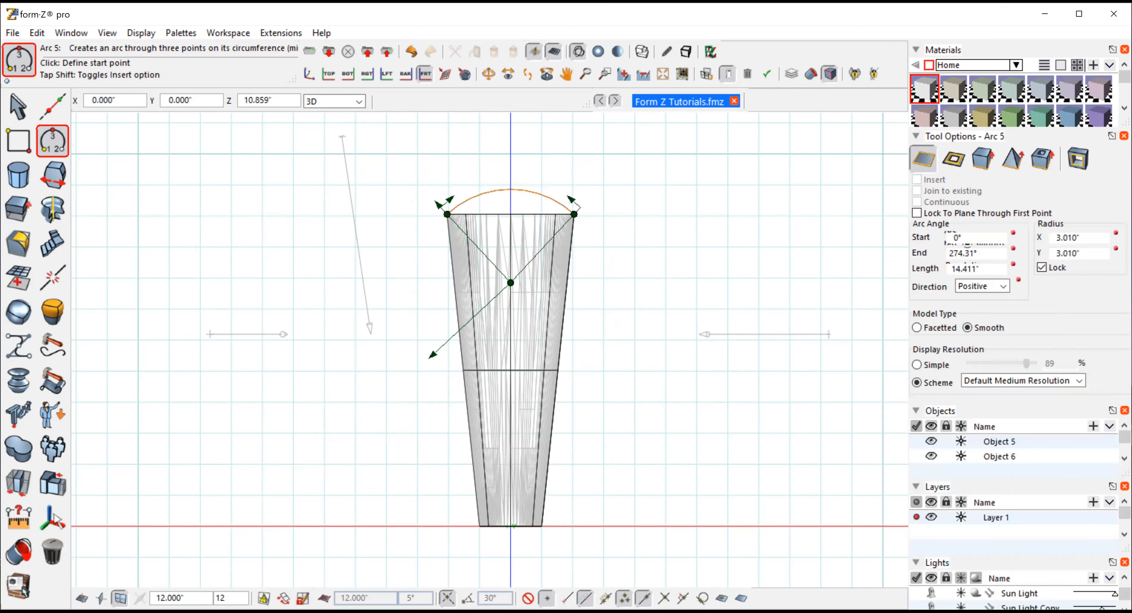
Select the arc as a whole object and move it down so it crosses the upper part of the cylinder
key("p")
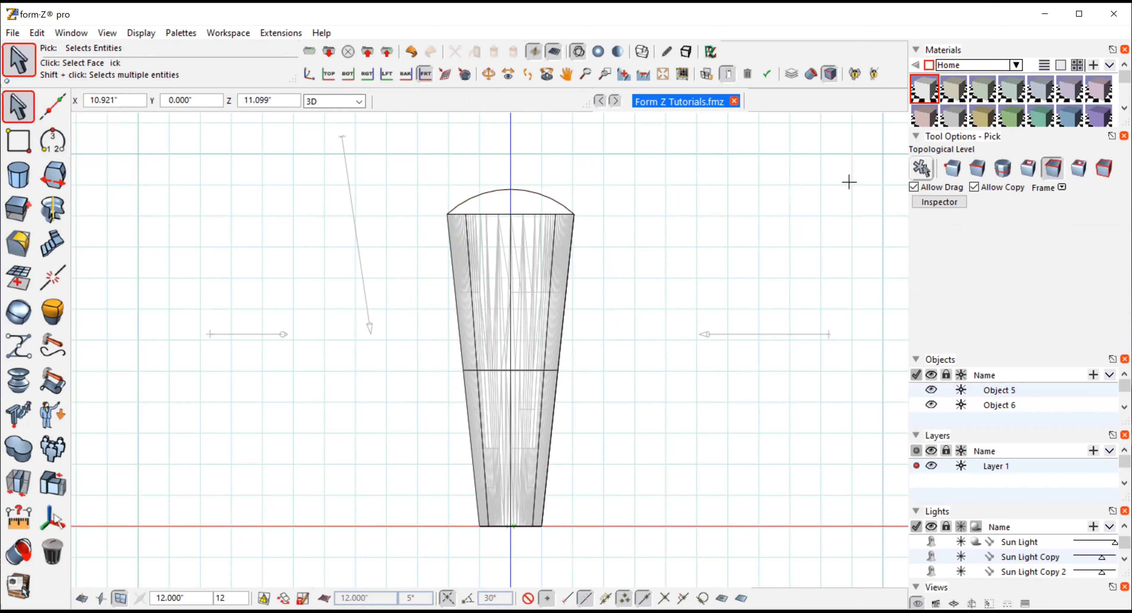
left_click(922, 167)
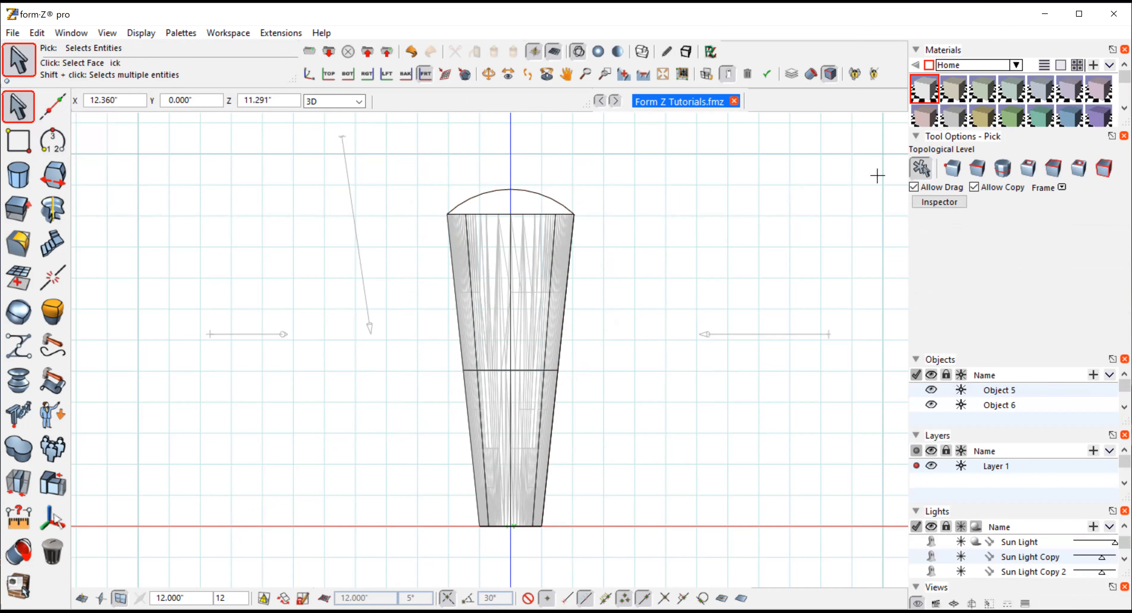
left_click(532, 193)
left_click(20, 479)
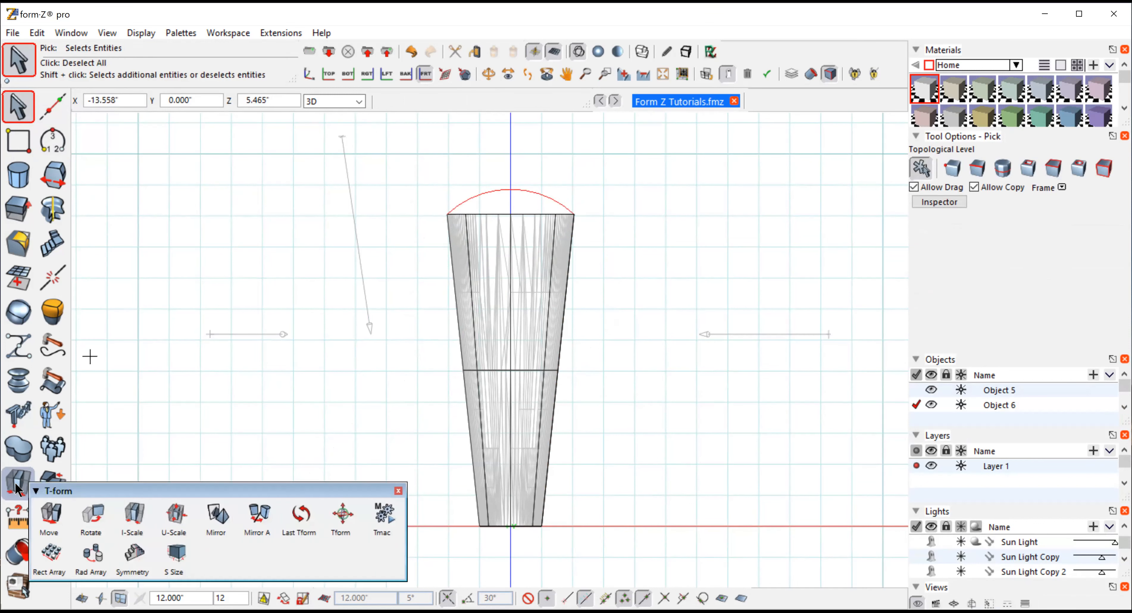
left_click(51, 518)
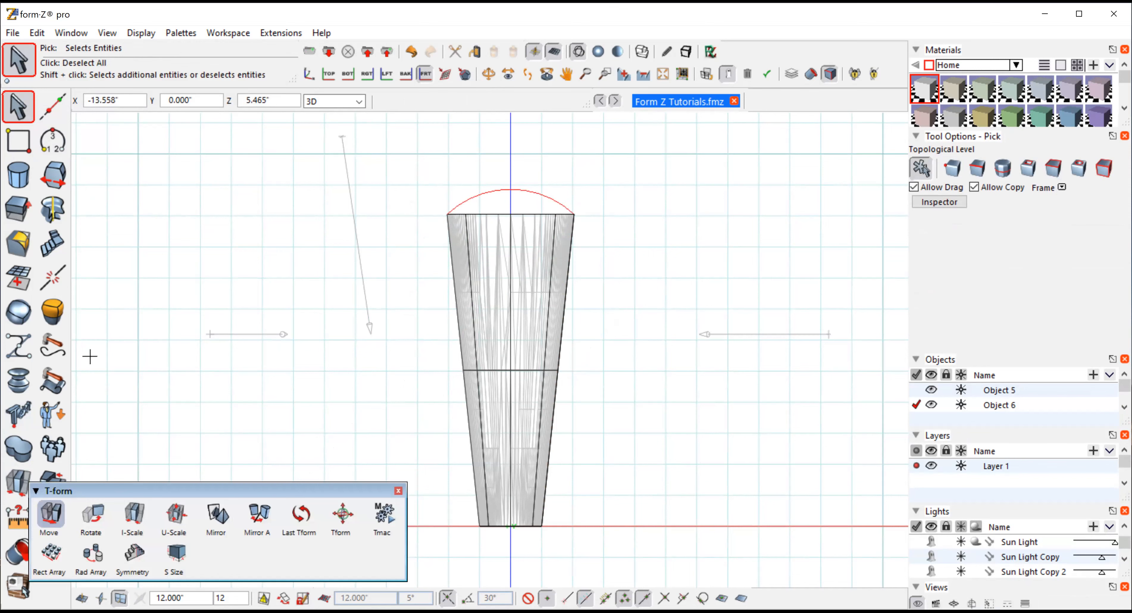
left_click(634, 245)
left_click(634, 291)
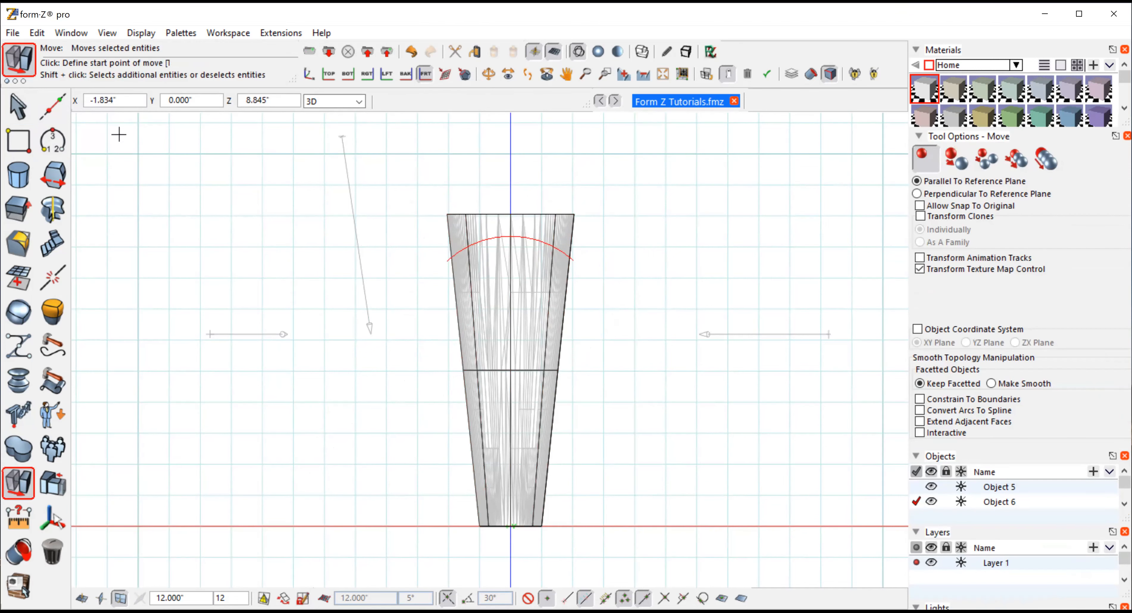
left_click(16, 108)
left_click(17, 108)
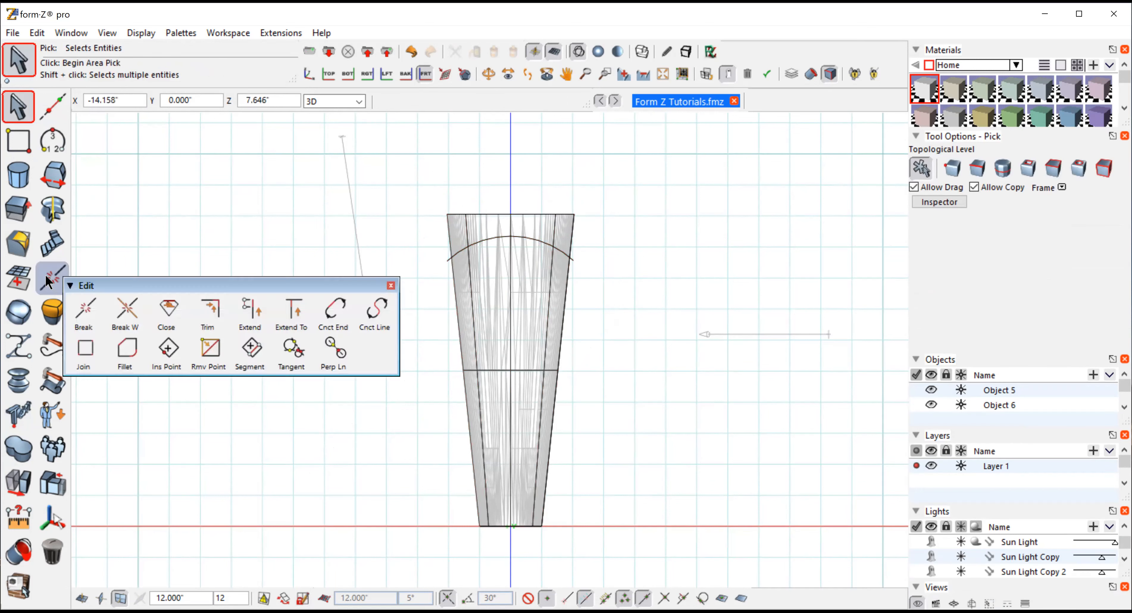
Trim the cylinder with the arc using Trim/Split set to Trim With Line and Stitch
mouse_move(15, 456)
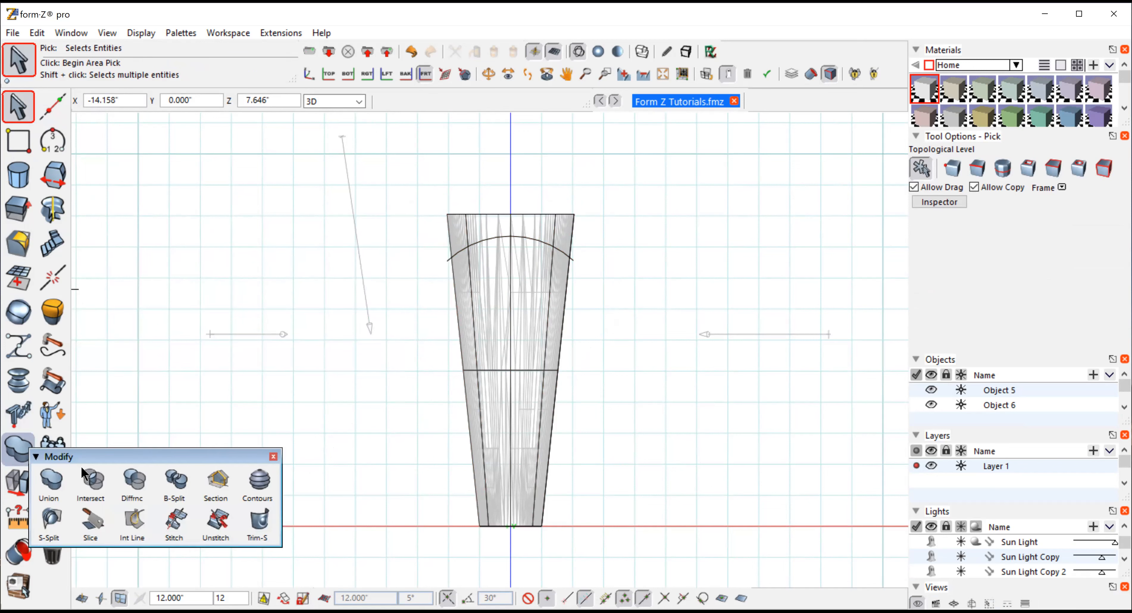
left_click(264, 517)
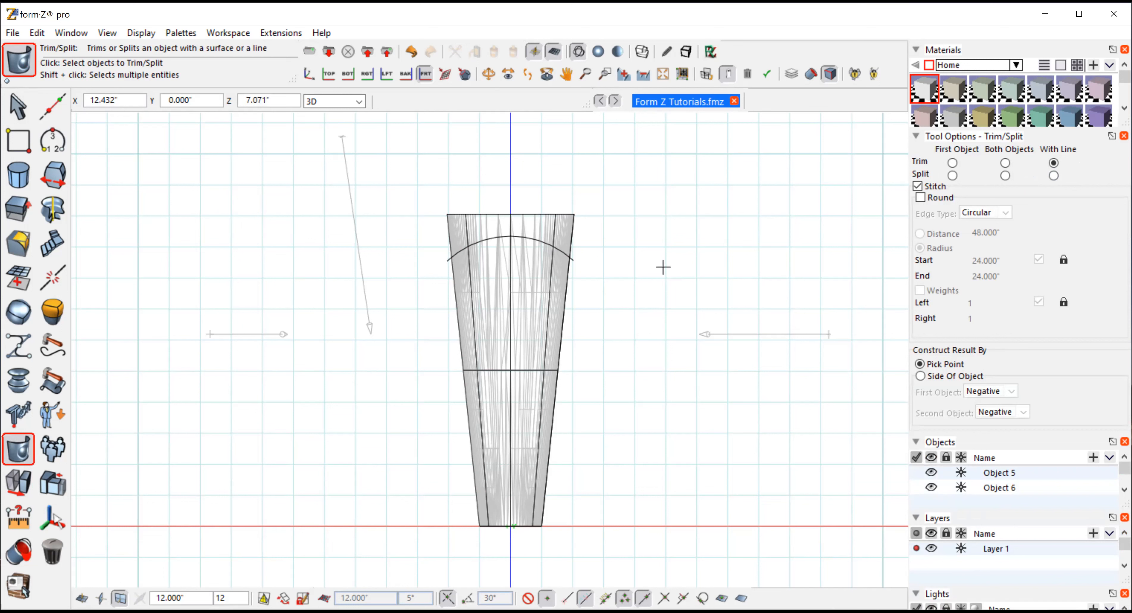
left_click(527, 312)
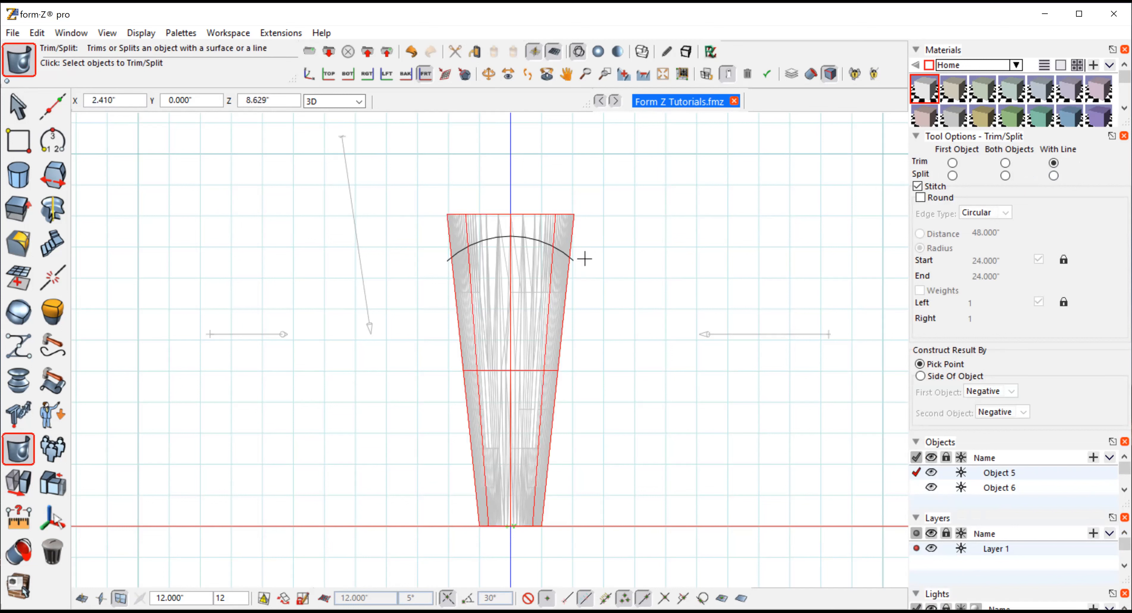
left_click(571, 260)
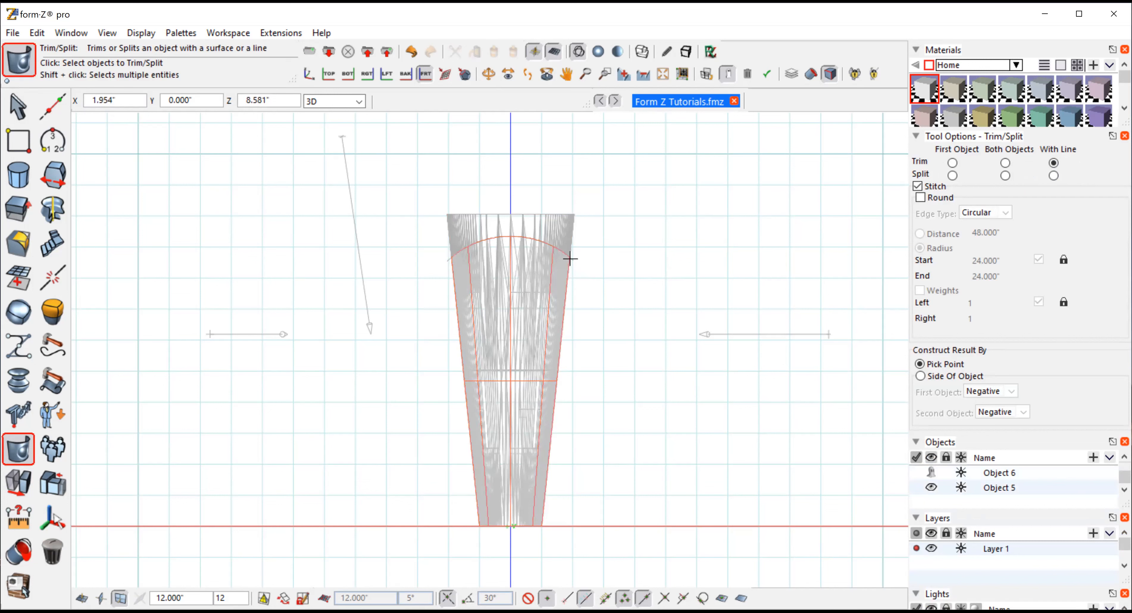
Select the trimmed top face of the cylinder and round its edges with a 0.5-inch radius
left_click(598, 52)
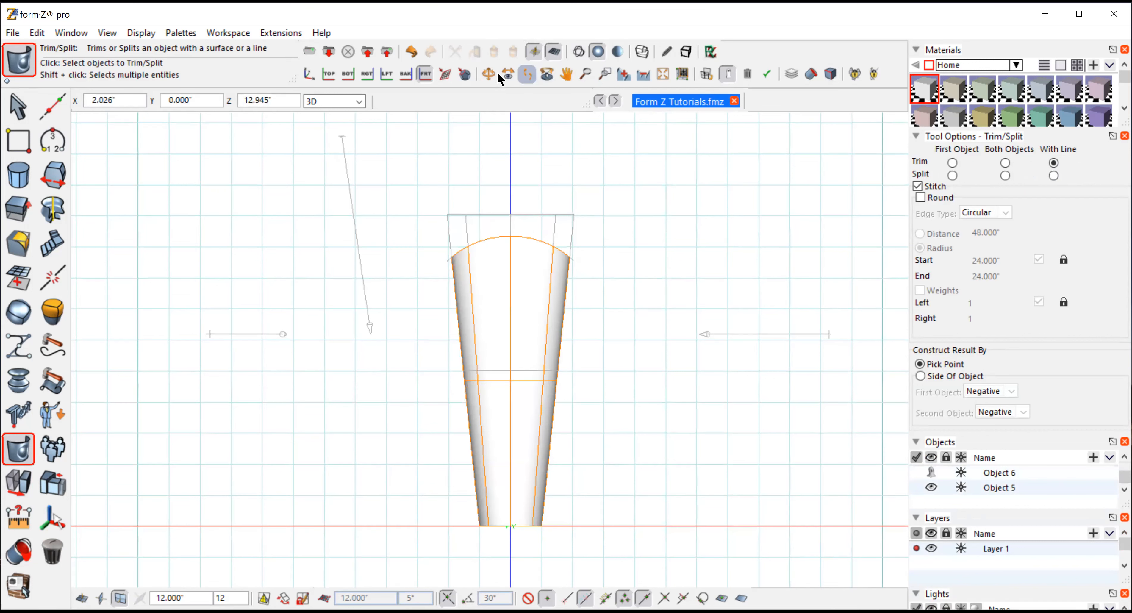
left_click(488, 74)
left_click_drag(636, 269, 552, 376)
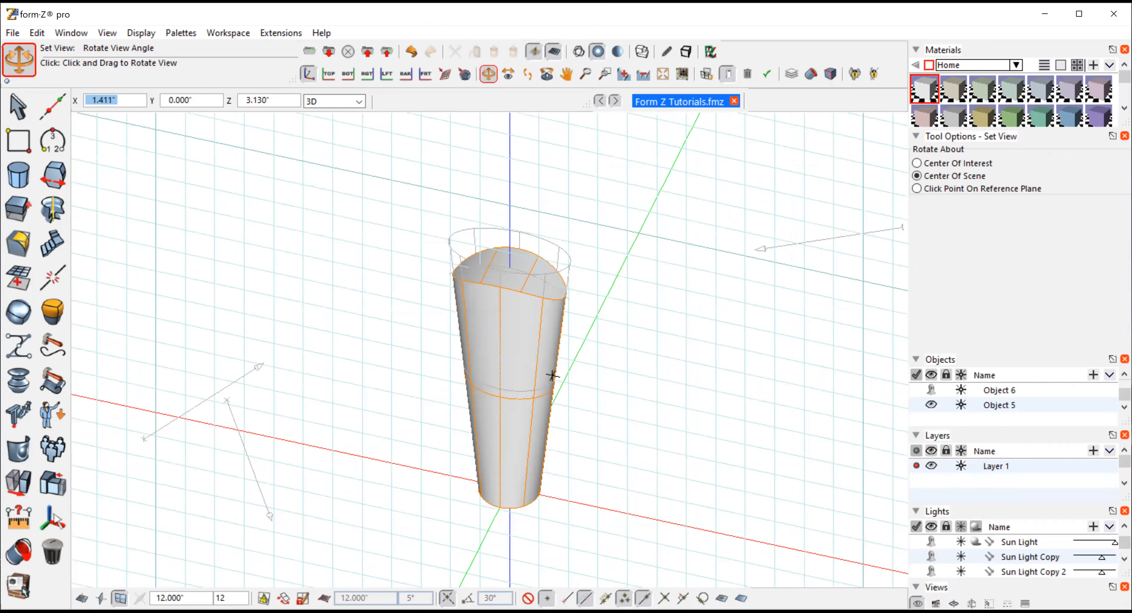
left_click(51, 138)
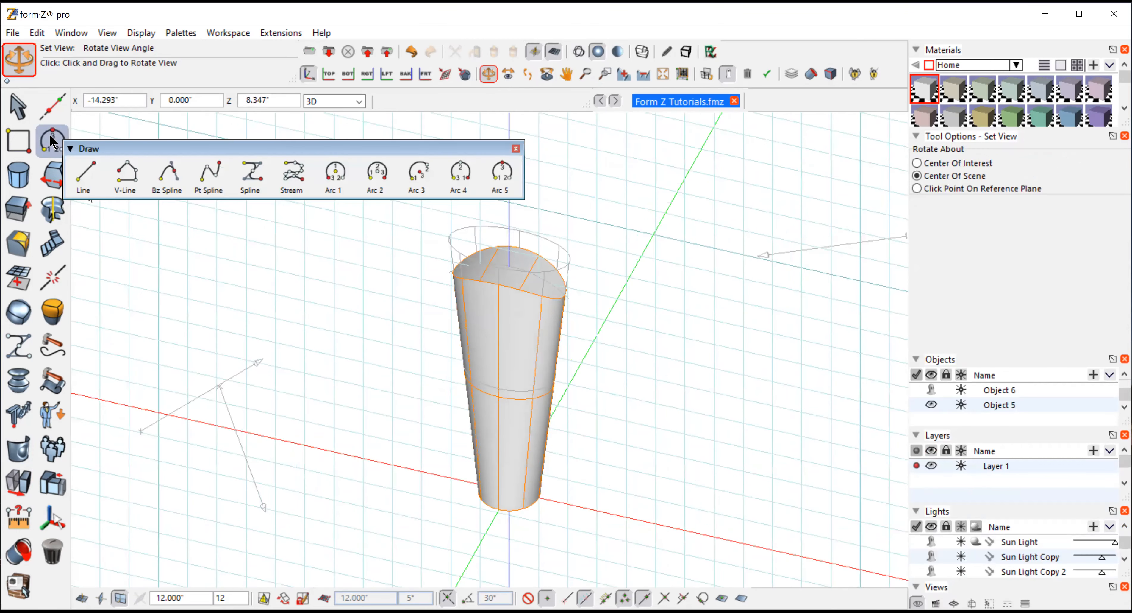
left_click(13, 451)
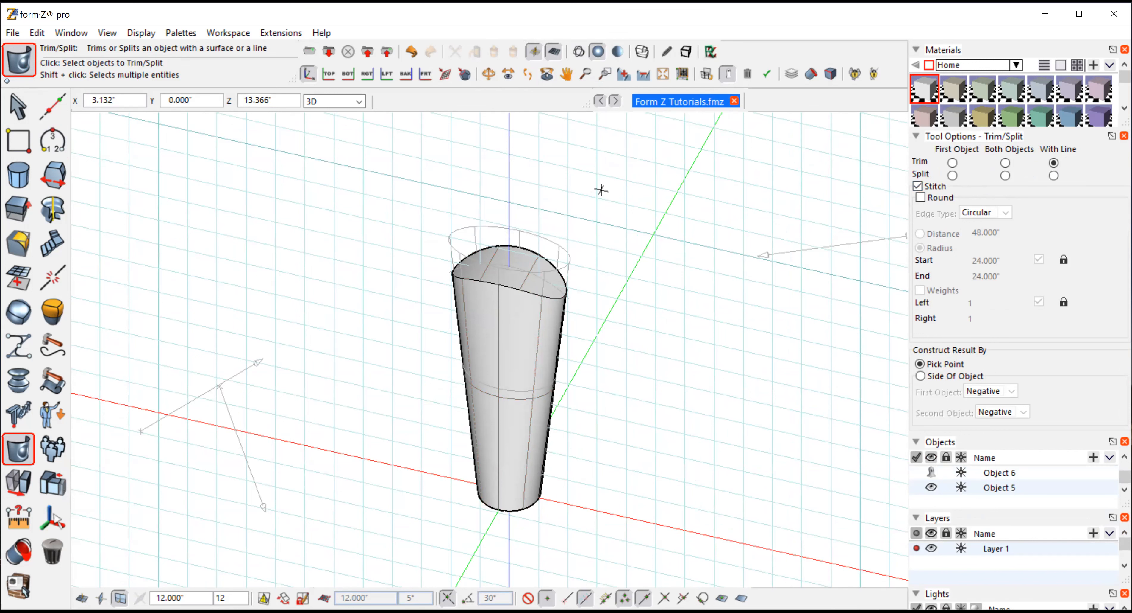
left_click(488, 74)
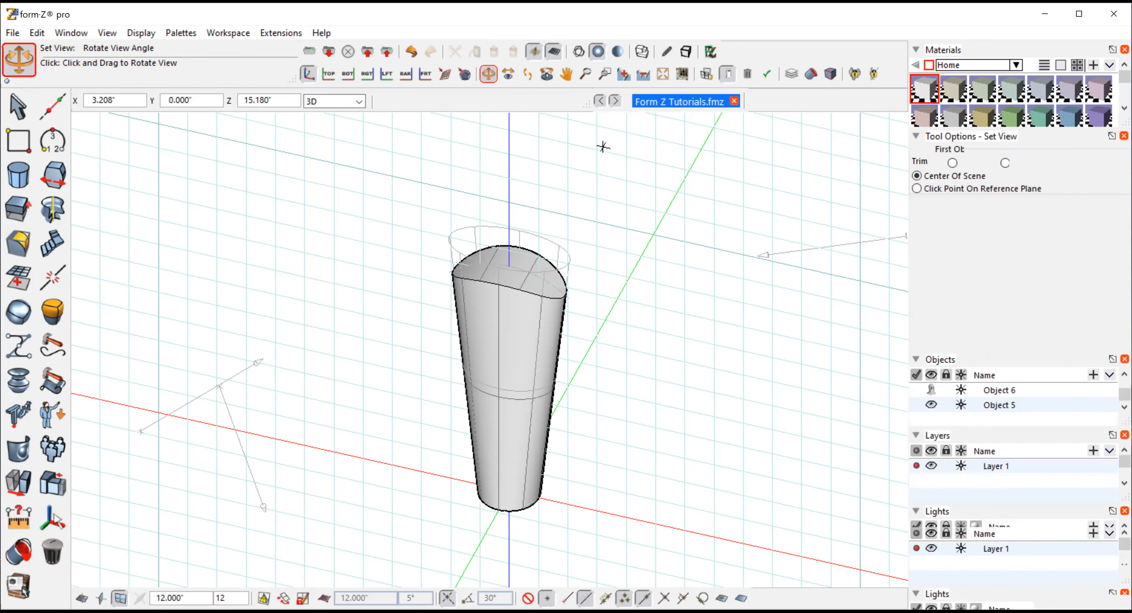
left_click_drag(631, 468, 594, 430)
left_click(20, 106)
left_click(977, 168)
left_click(493, 260)
left_click(19, 244)
left_click(50, 275)
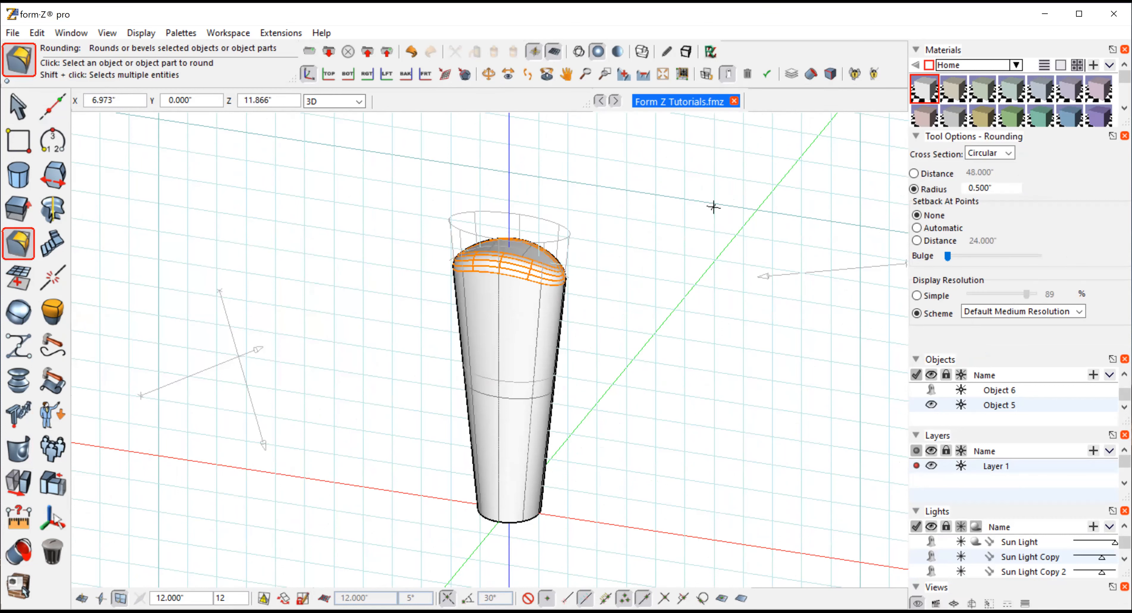
Undo the rounding and the operation before it
left_click(488, 74)
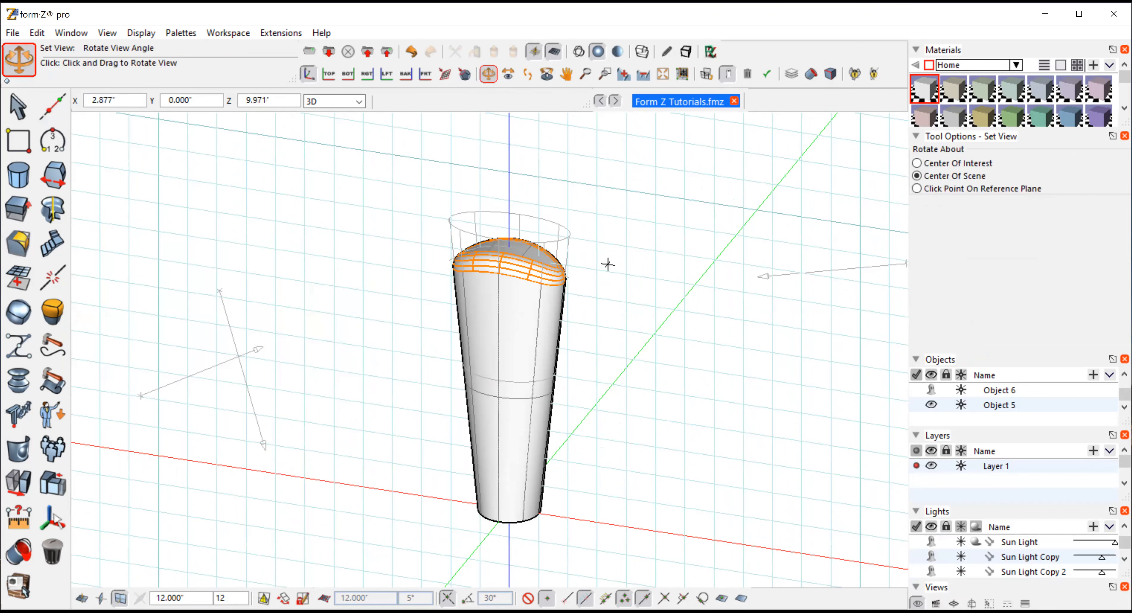
left_click_drag(613, 293, 108, 27)
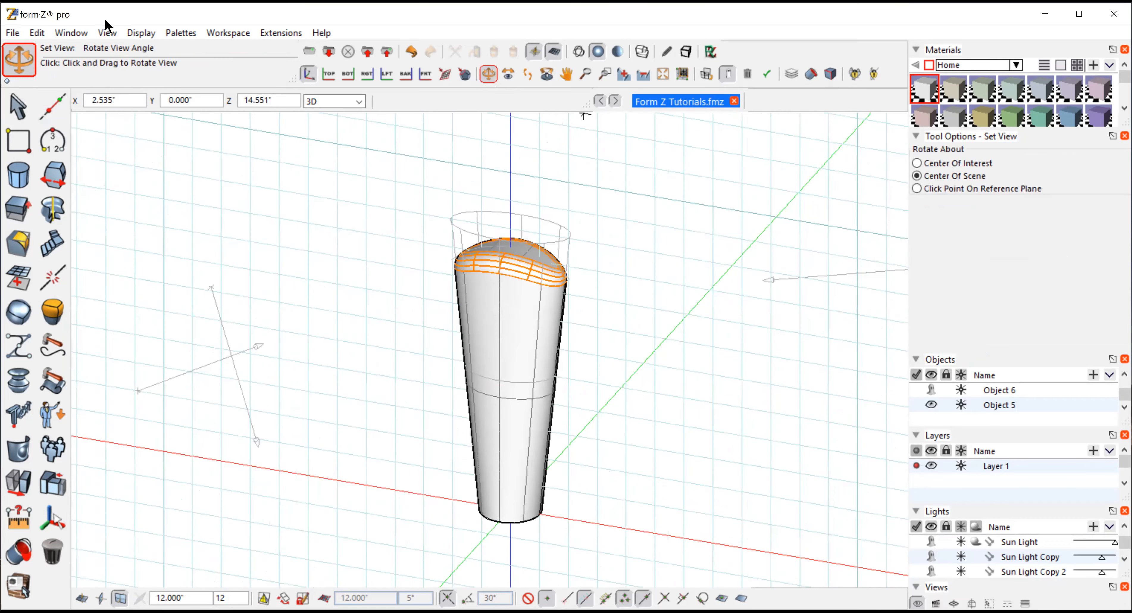
left_click(38, 34)
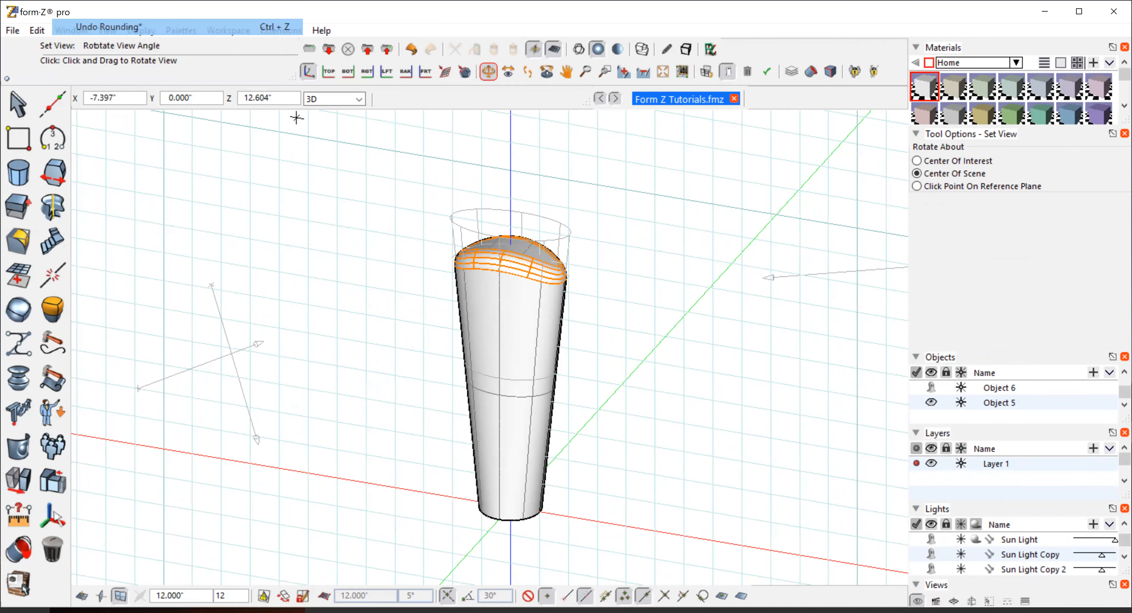
left_click(93, 28)
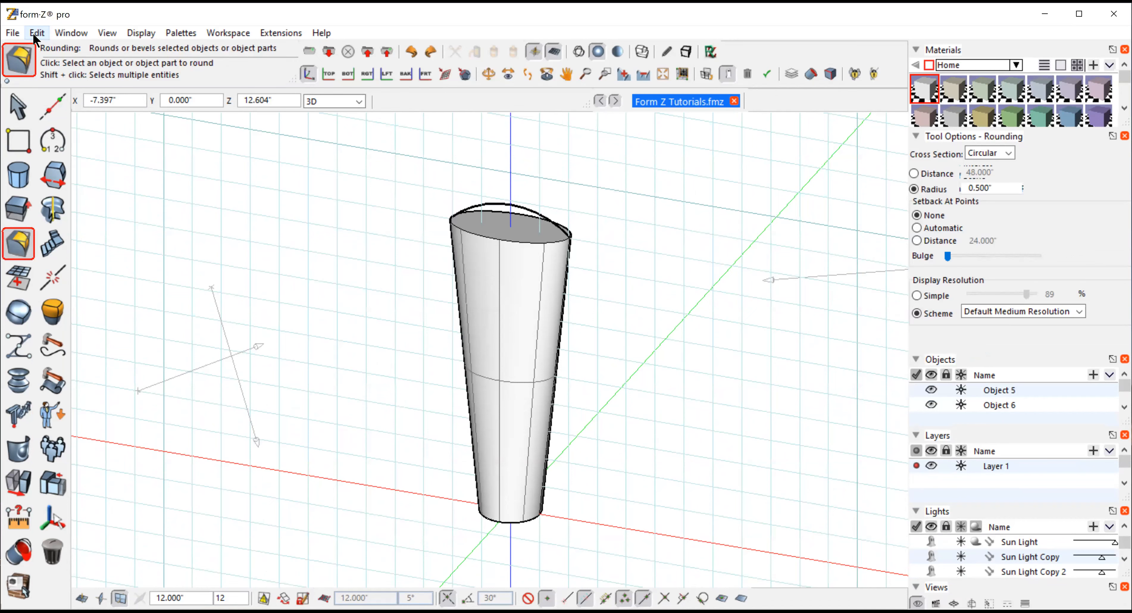
left_click(33, 33)
left_click(94, 30)
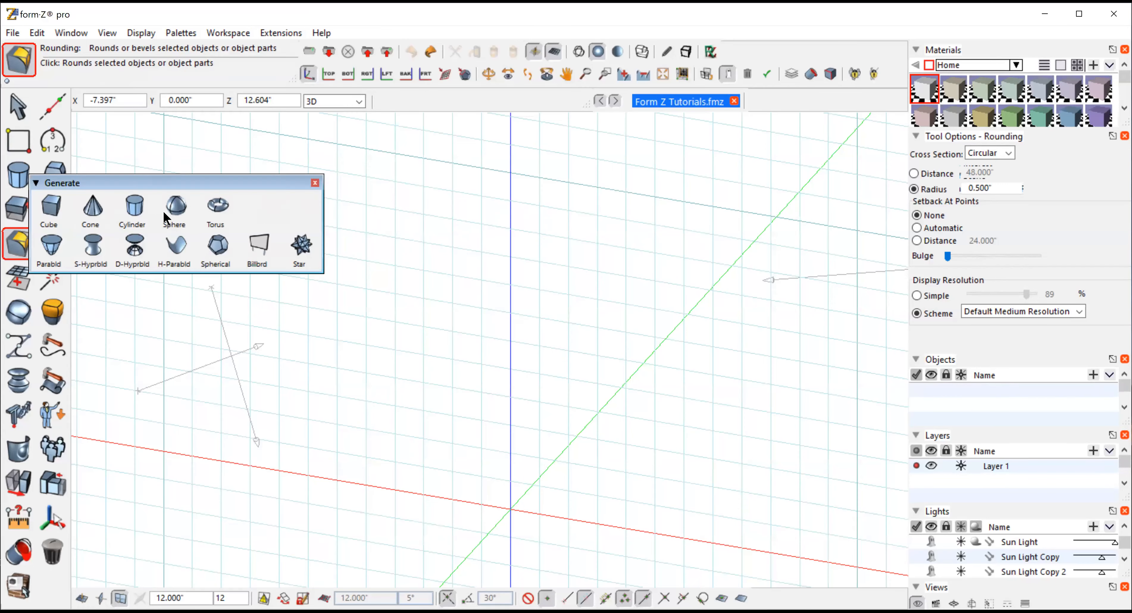
Create a sphere centered at X -11.462, Y 0, Z 0 and undo it
left_click(174, 212)
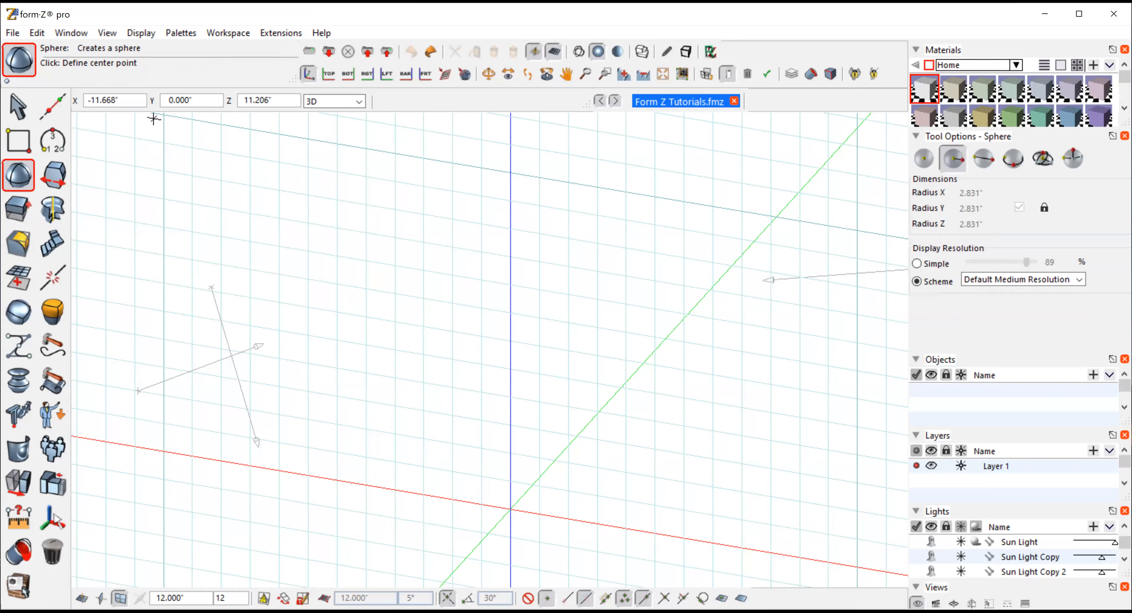
left_click(139, 99)
type("0")
type("-11.462")
key("Tab")
key("Tab")
type("0")
key("Return")
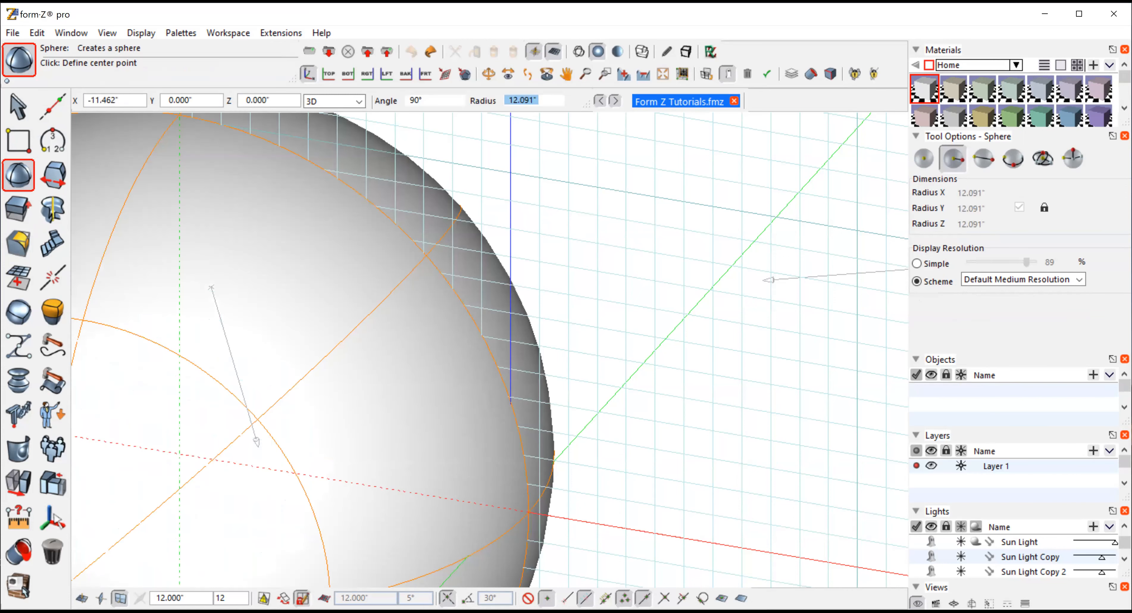
left_click(454, 412)
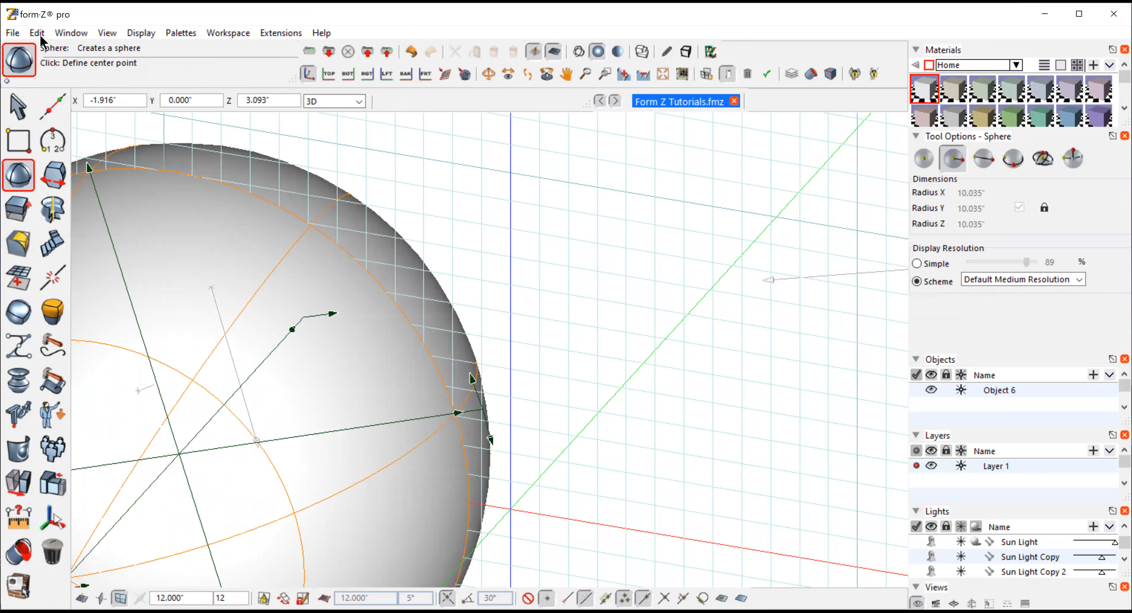
key("ctrl+z")
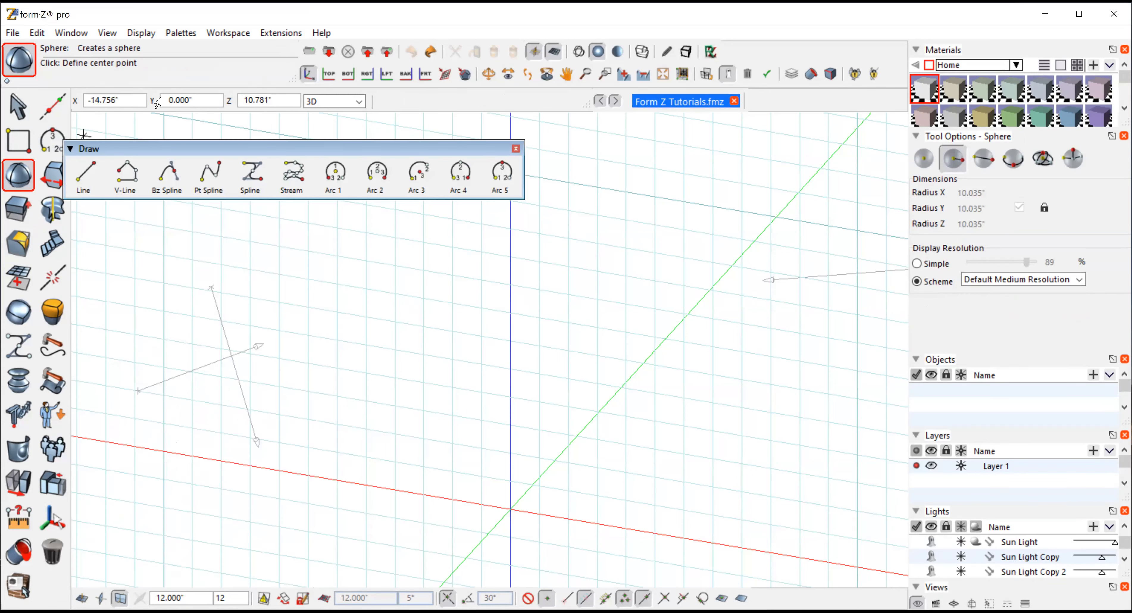
Create a sphere centered at the origin (0, 0, 0) with a radius of about 1.9 inches
left_click(138, 101)
type("0")
key("Tab")
type("0")
key("Tab")
type("0")
key("Return")
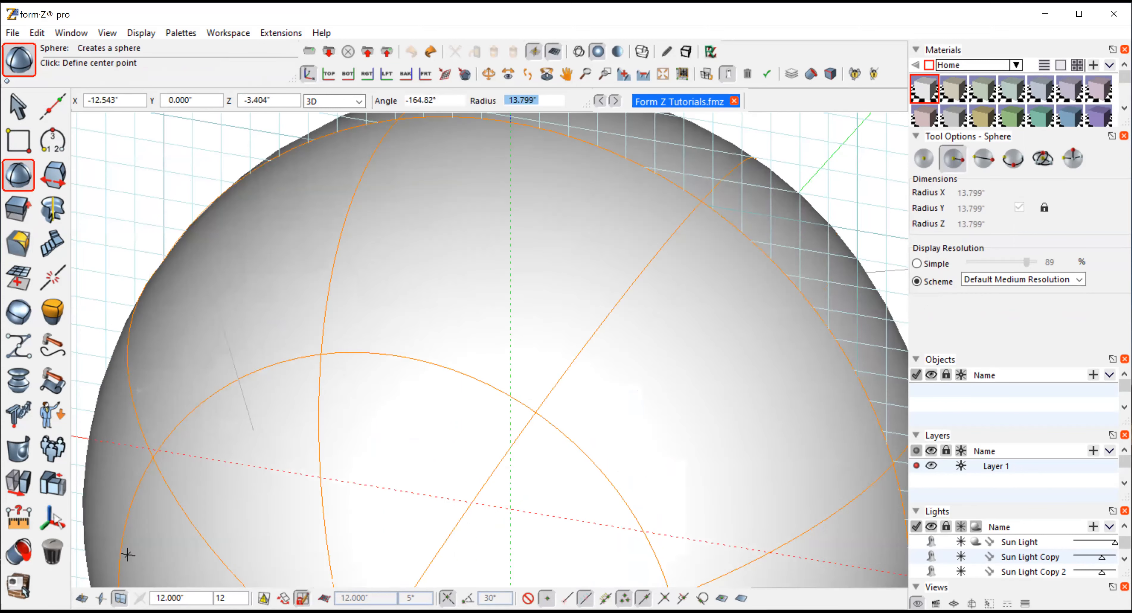
left_click(103, 583)
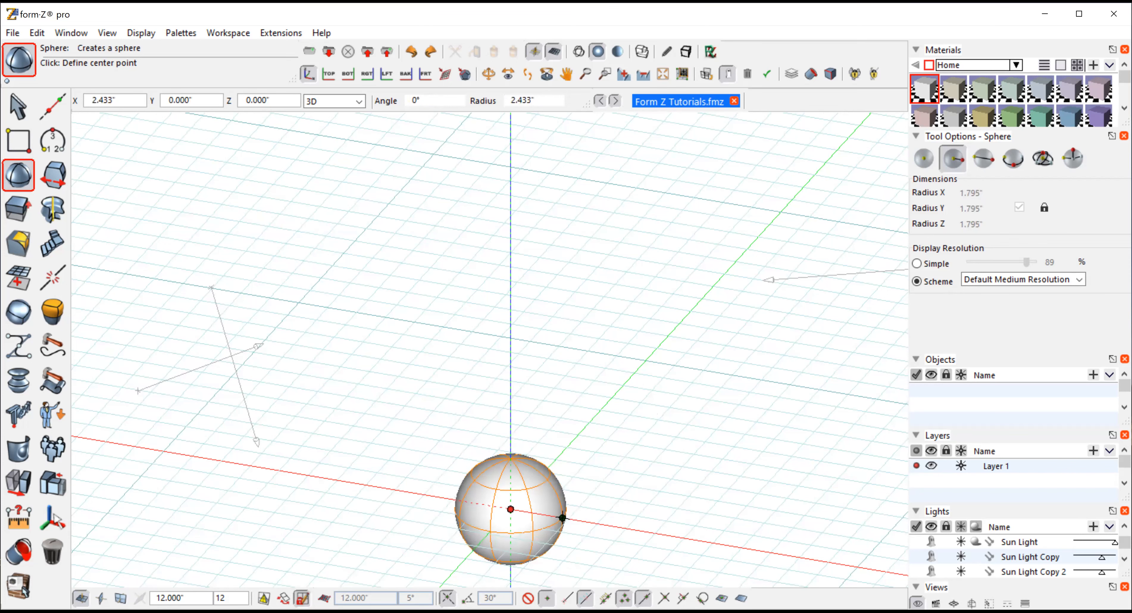
left_click(557, 524)
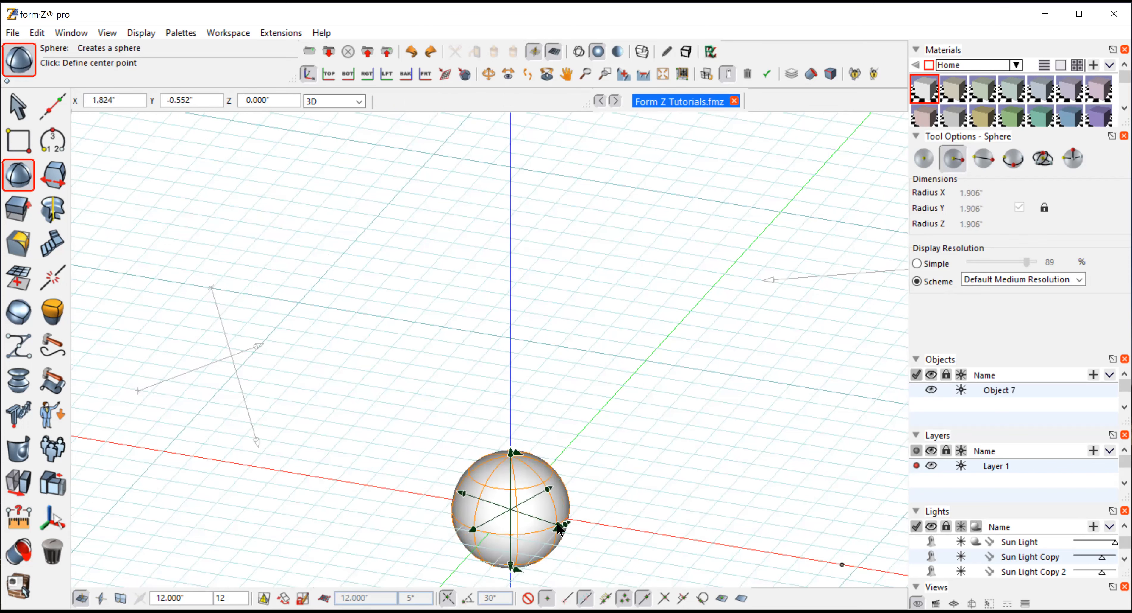
Select the whole sphere as an object
left_click(661, 72)
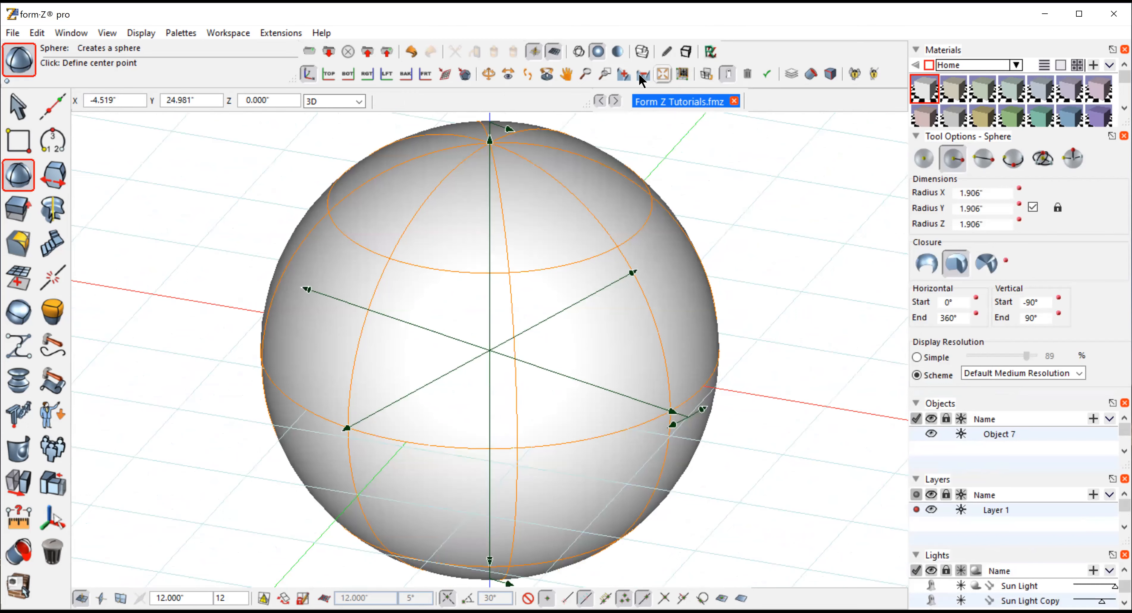
left_click(641, 75)
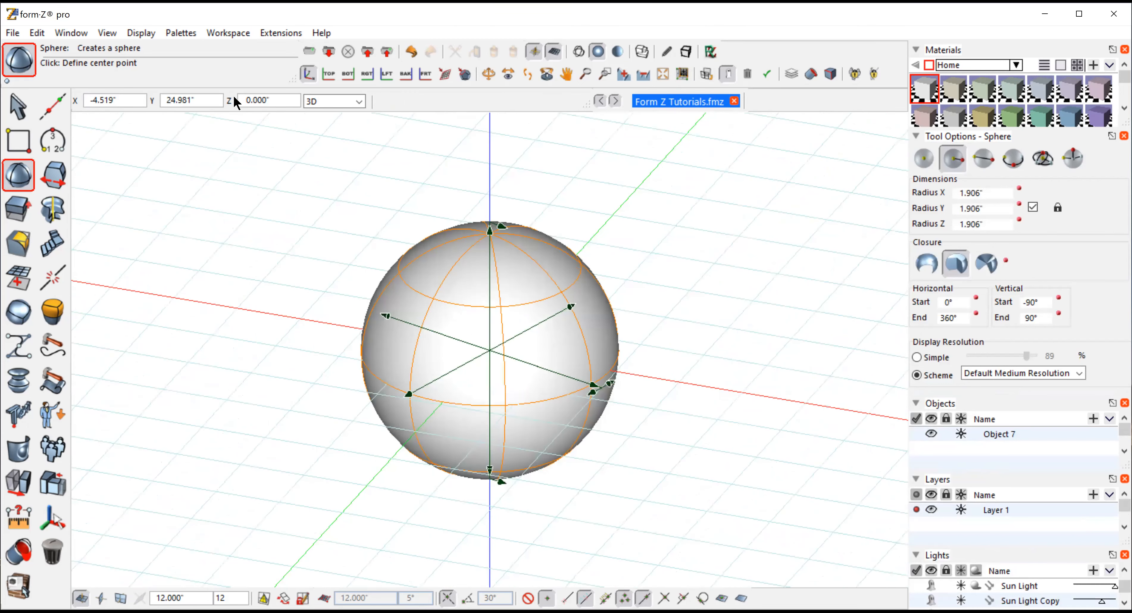
left_click(17, 108)
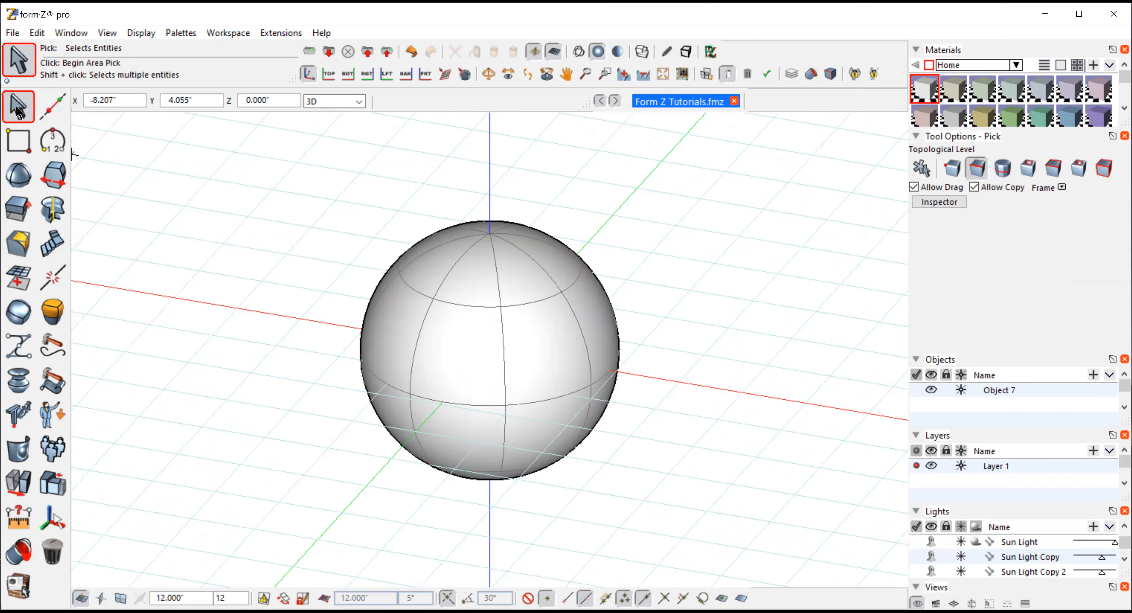
left_click(924, 167)
left_click(603, 345)
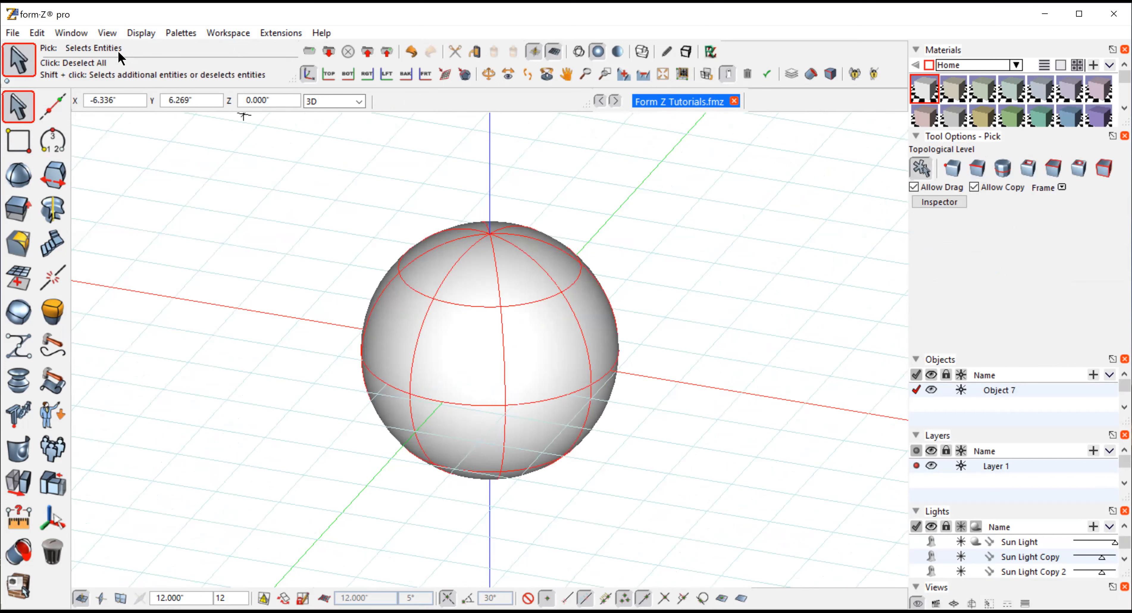
Switch to the front view and stretch the sphere vertically by a factor of about 1.69 with Independent Scale
left_click(102, 34)
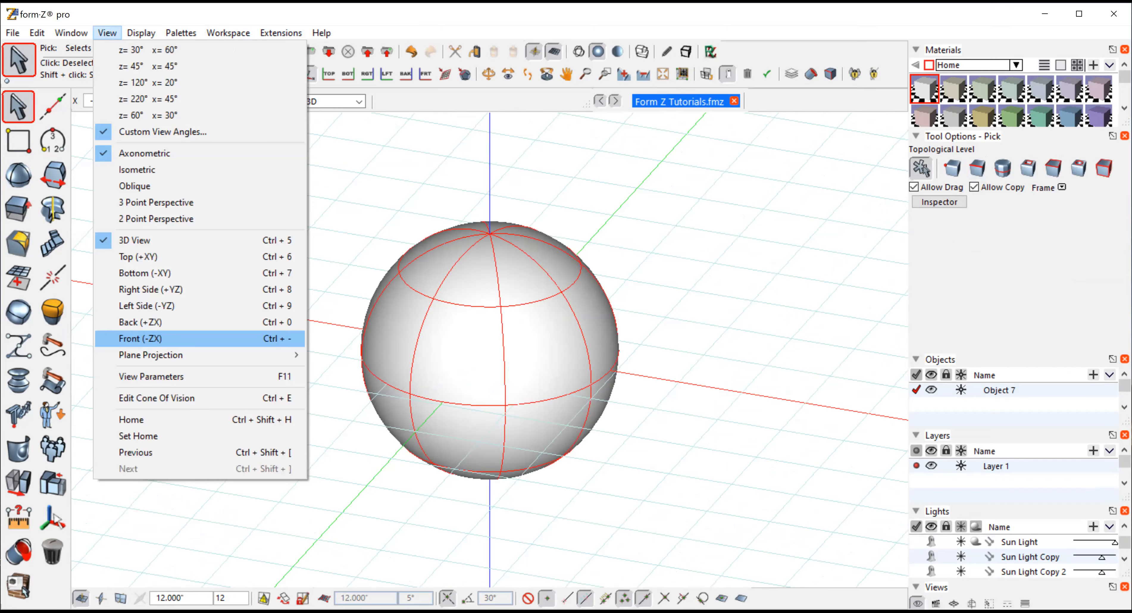
left_click(131, 338)
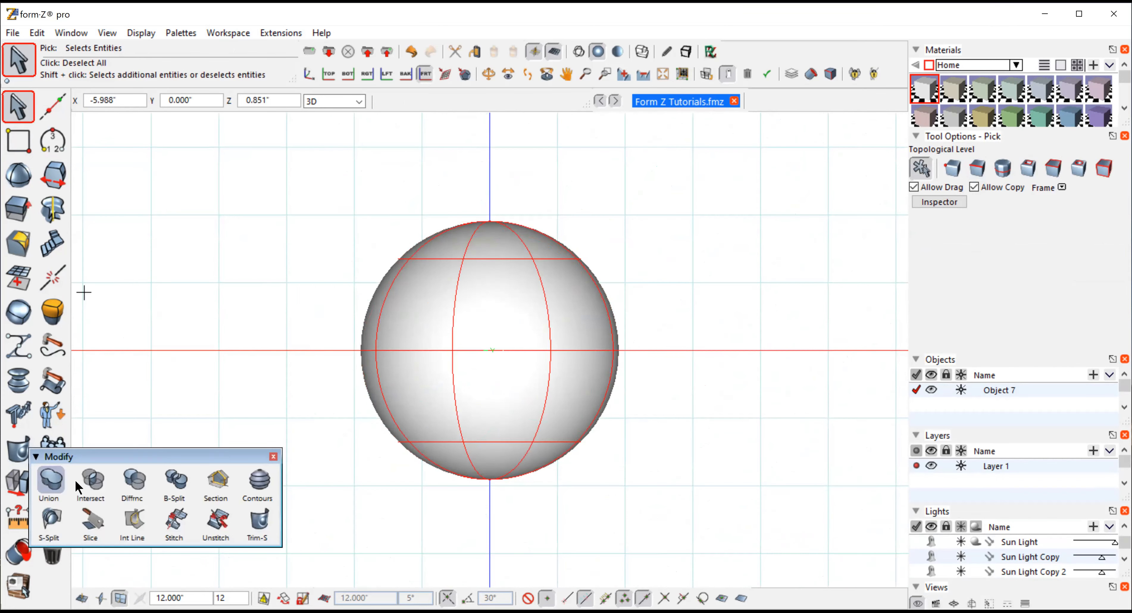
mouse_move(17, 486)
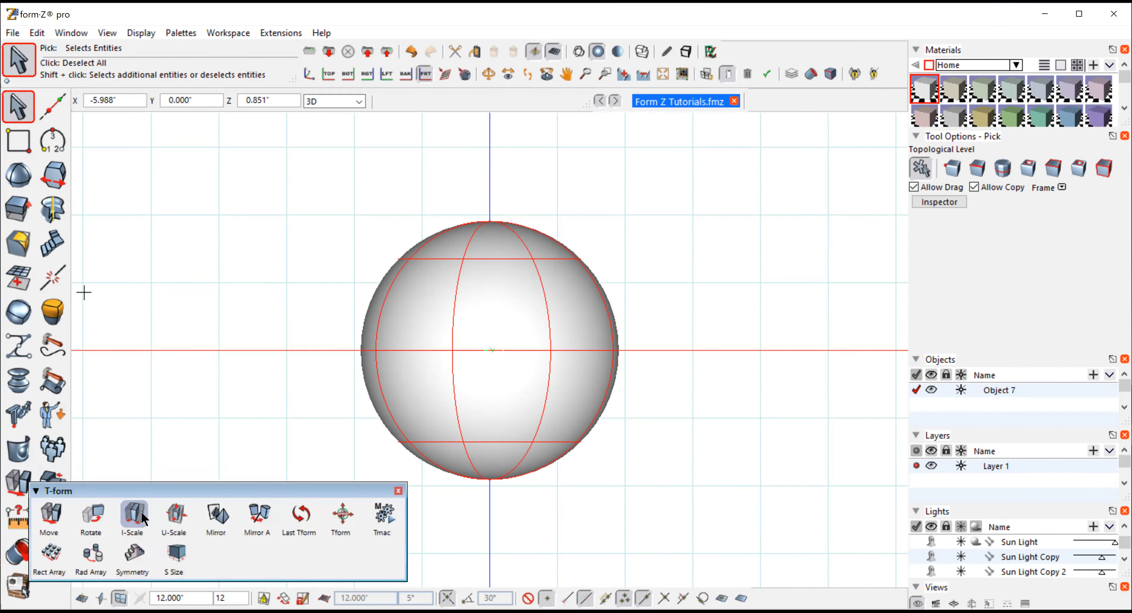
left_click(134, 514)
left_click(489, 350)
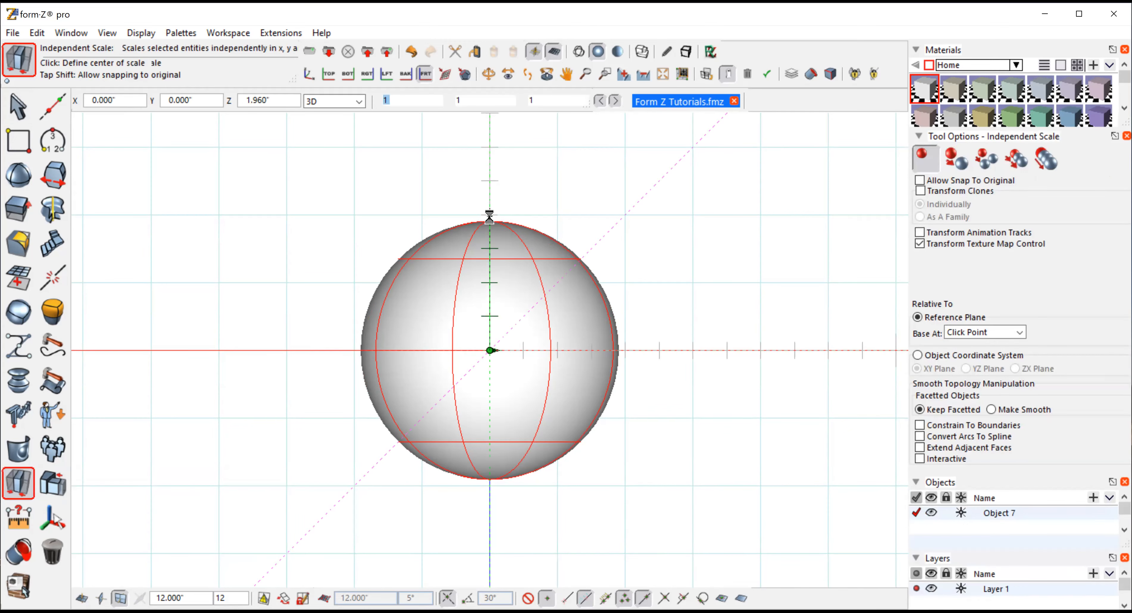
left_click(489, 216)
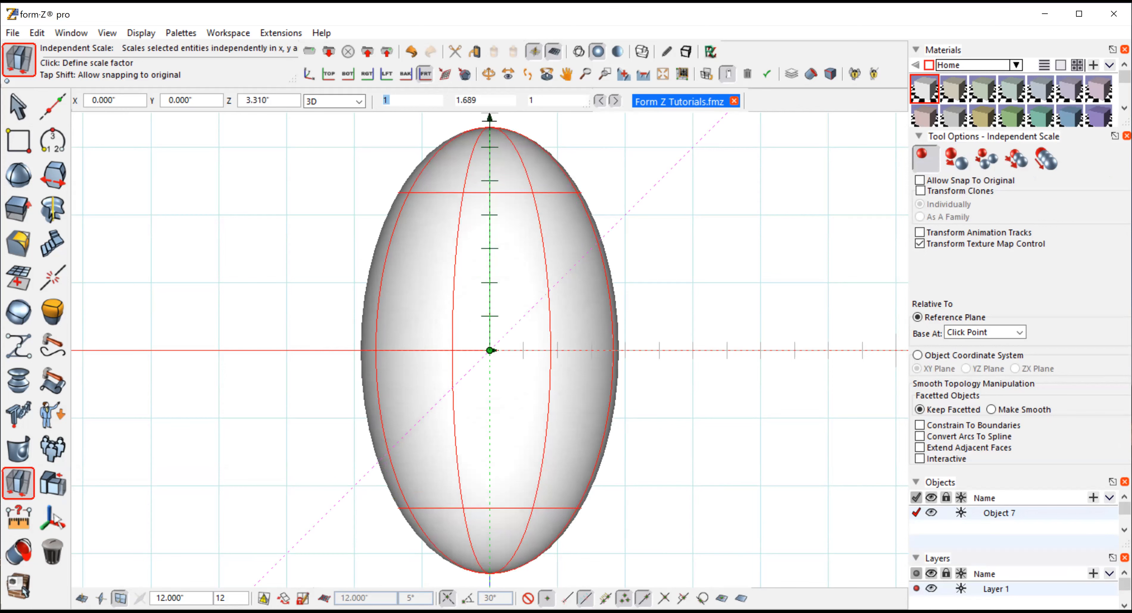
left_click(489, 123)
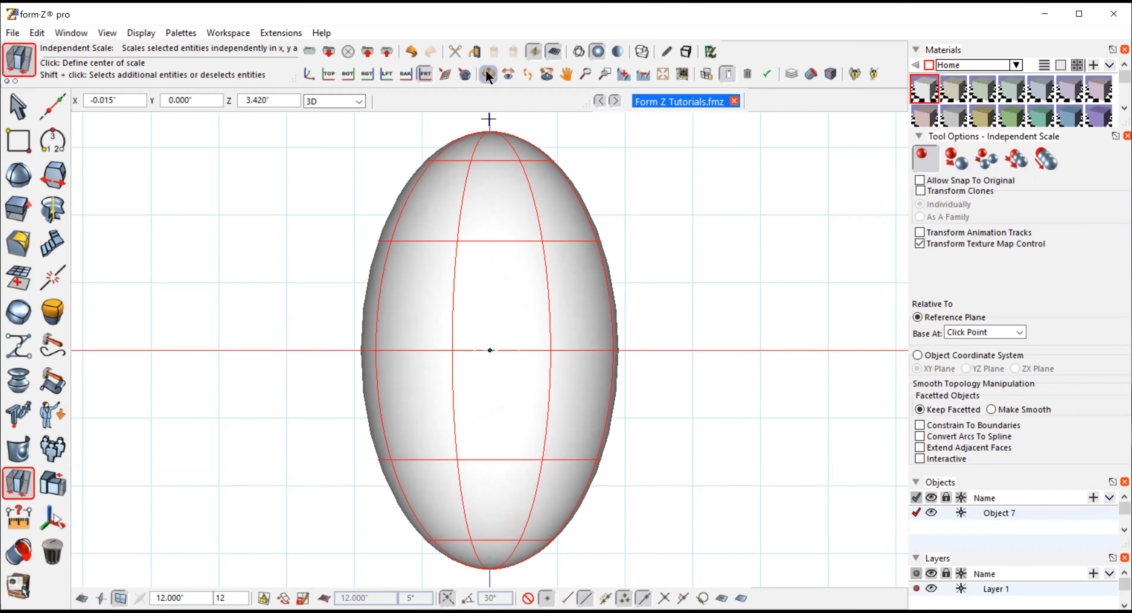
left_click(788, 399)
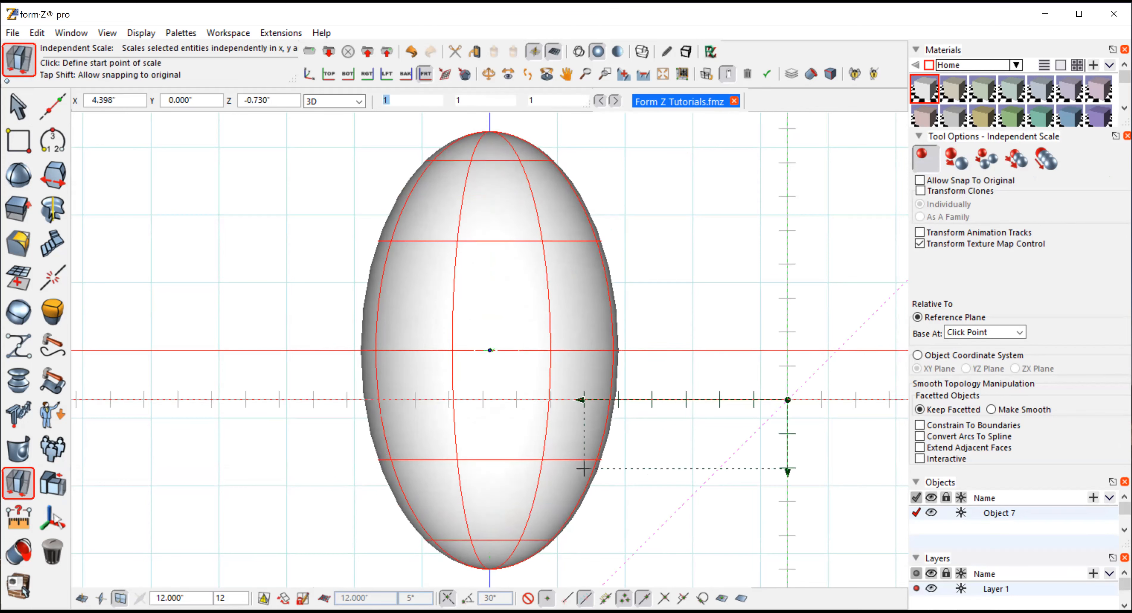
left_click(487, 73)
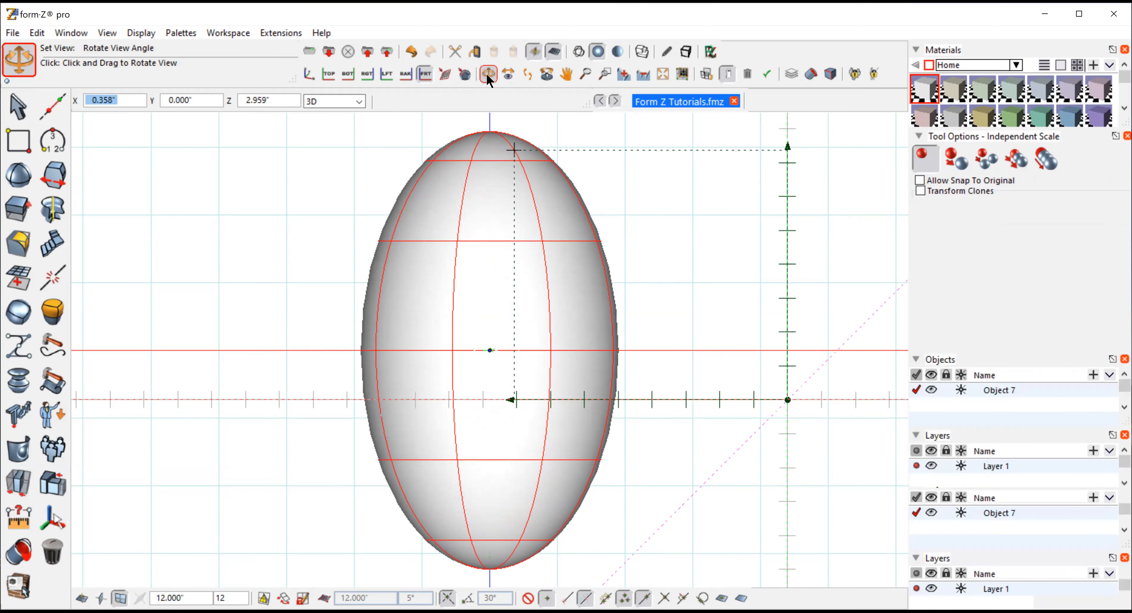
left_click_drag(773, 440, 37, 46)
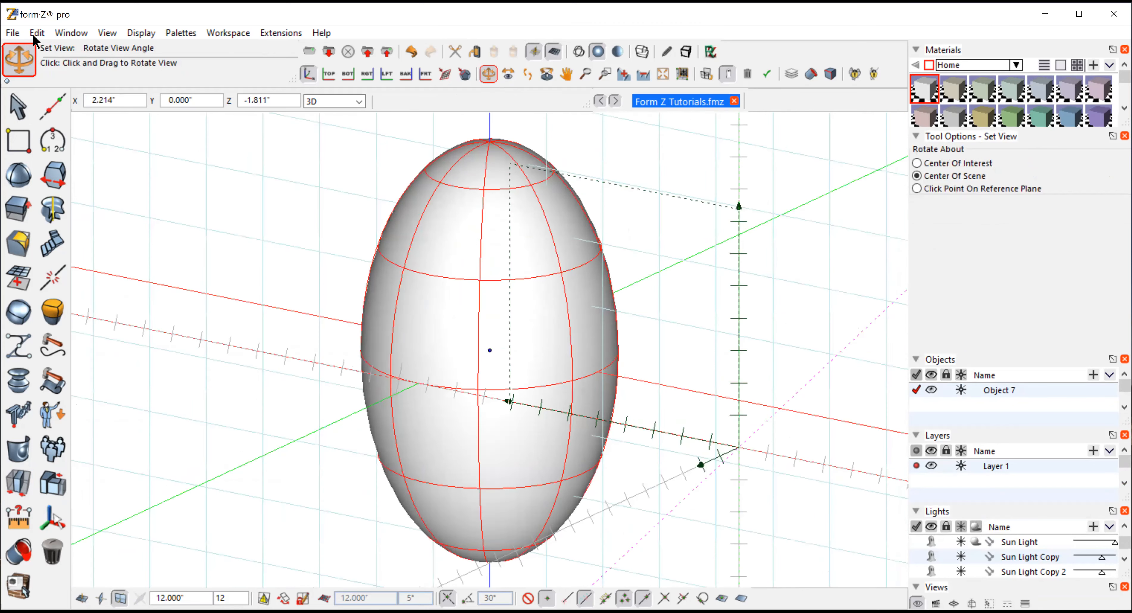
left_click(37, 33)
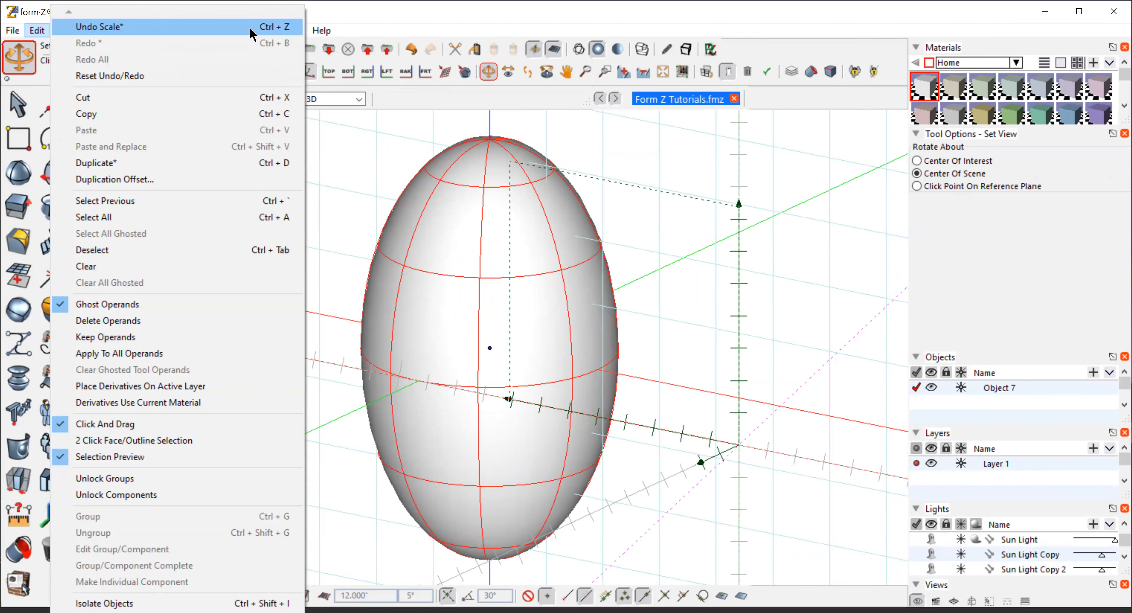
left_click(312, 22)
Switch to the right side view and squeeze the elongated sphere horizontally with Independent Scale from its center
left_click(106, 34)
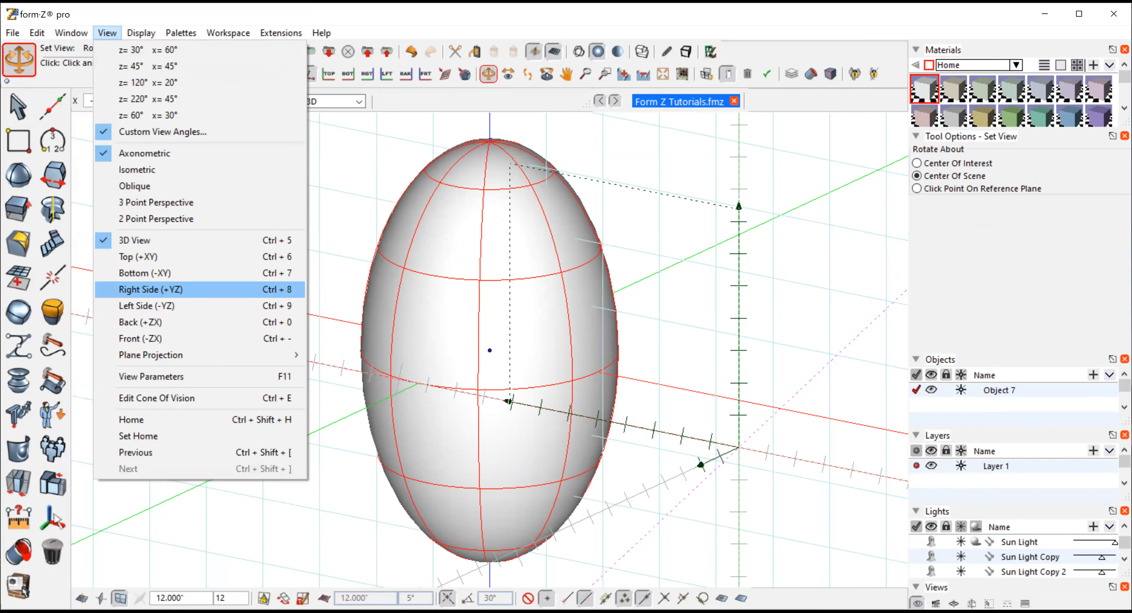
left_click(157, 290)
left_click(17, 106)
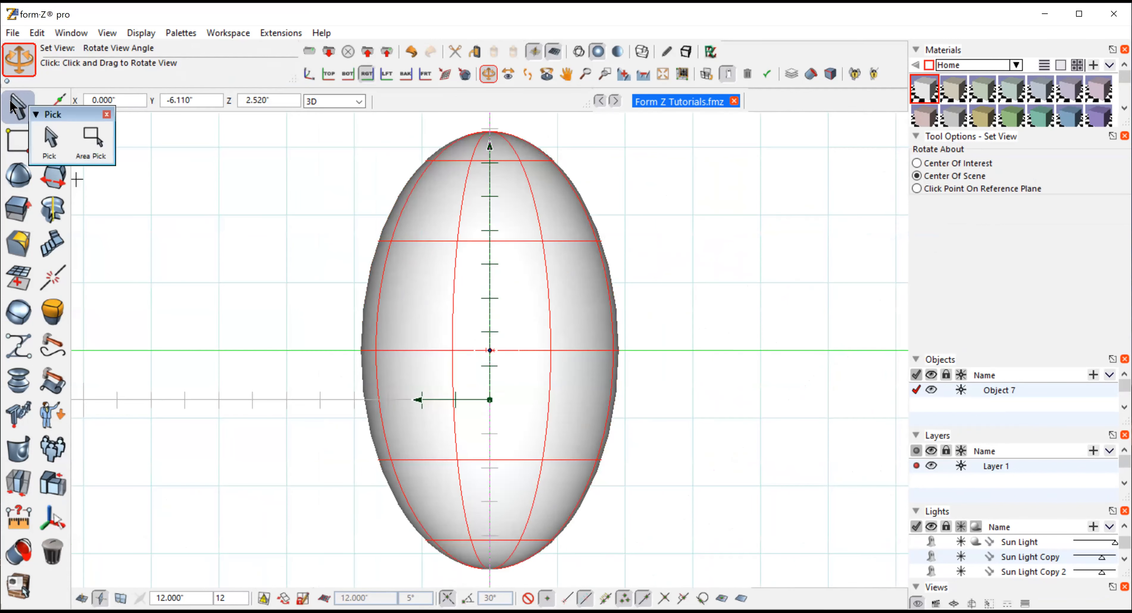
left_click(52, 209)
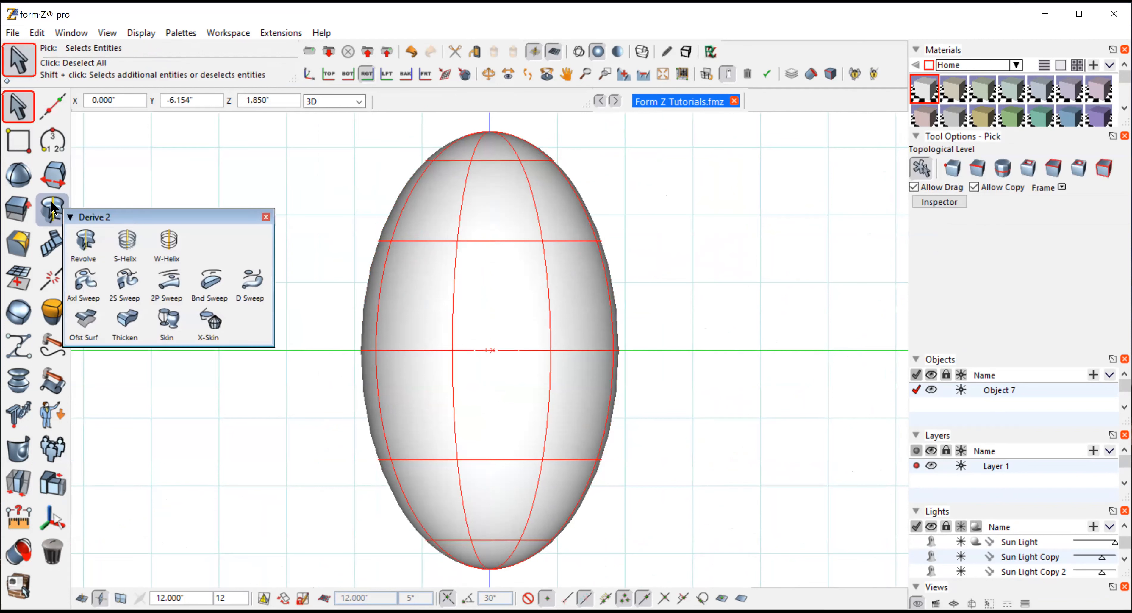
left_click(18, 449)
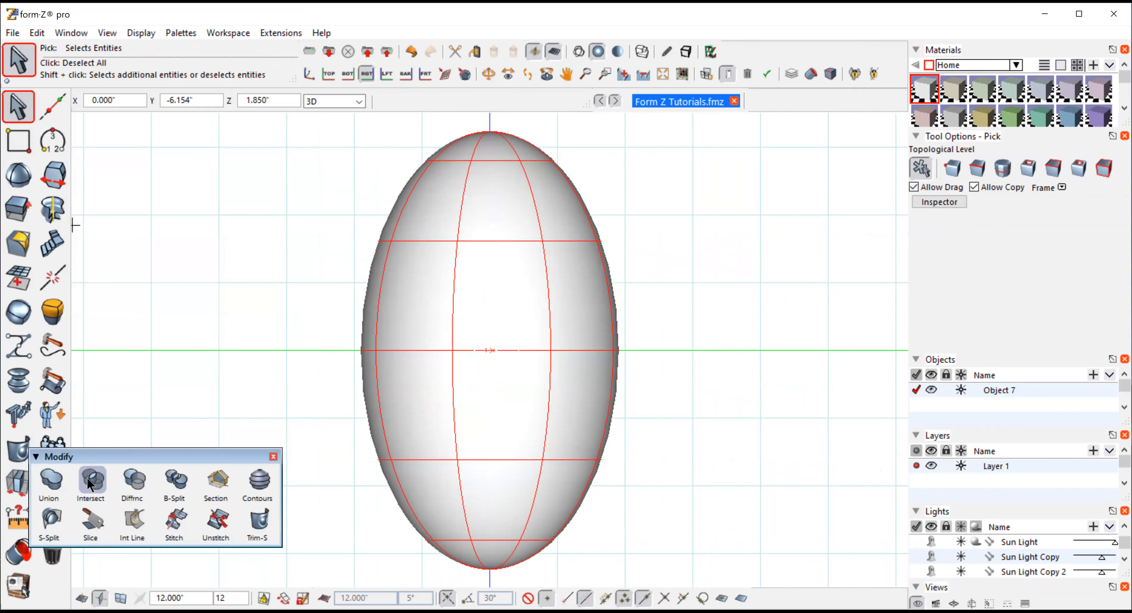
left_click(18, 481)
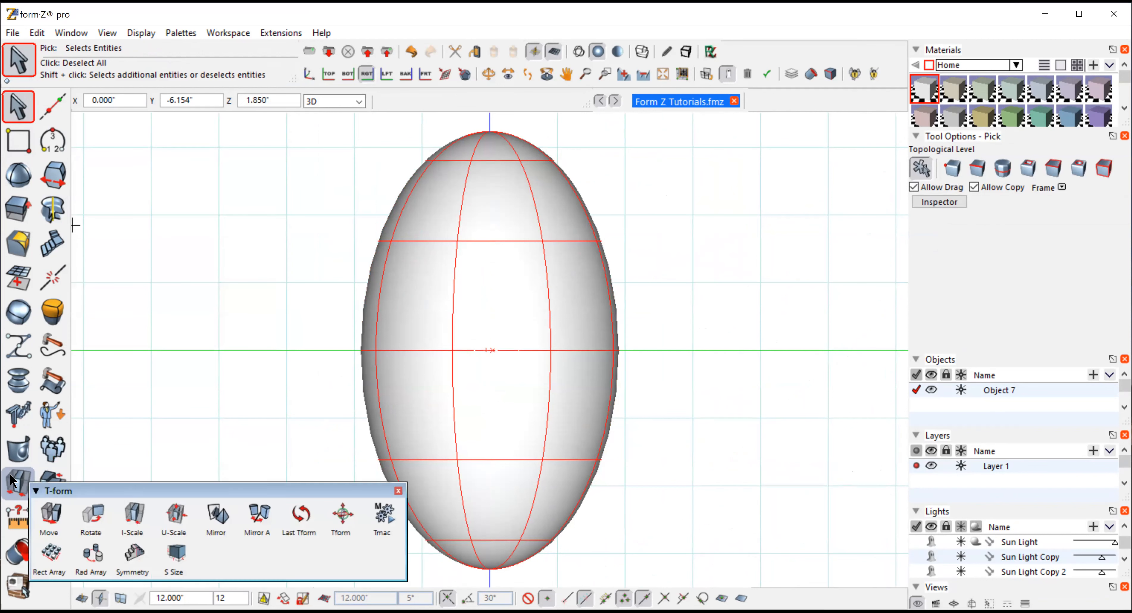
left_click(131, 514)
left_click(490, 350)
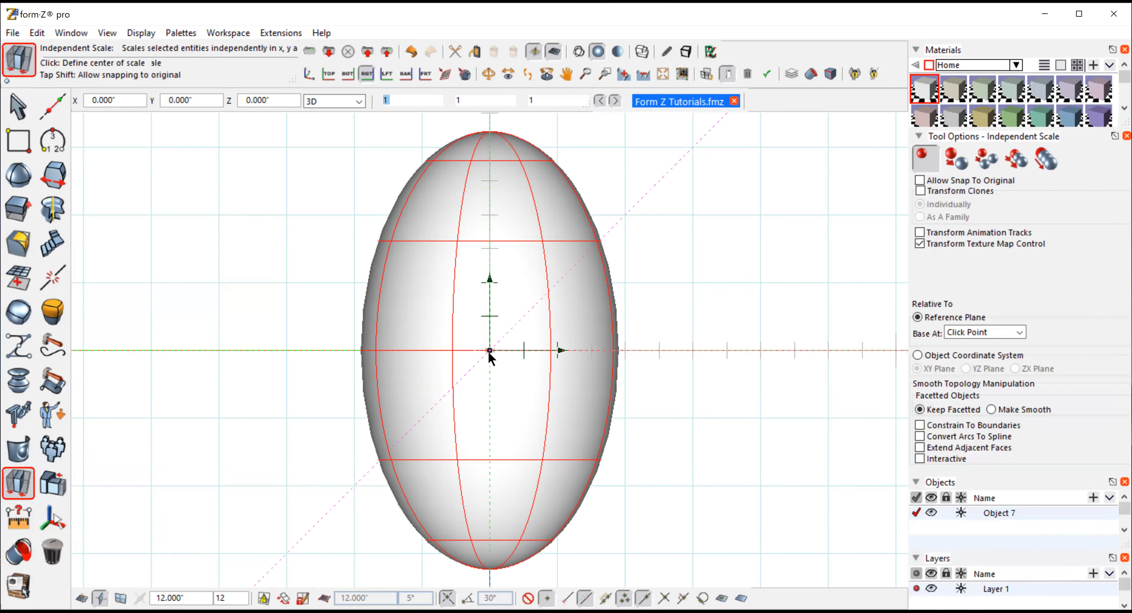
left_click(765, 351)
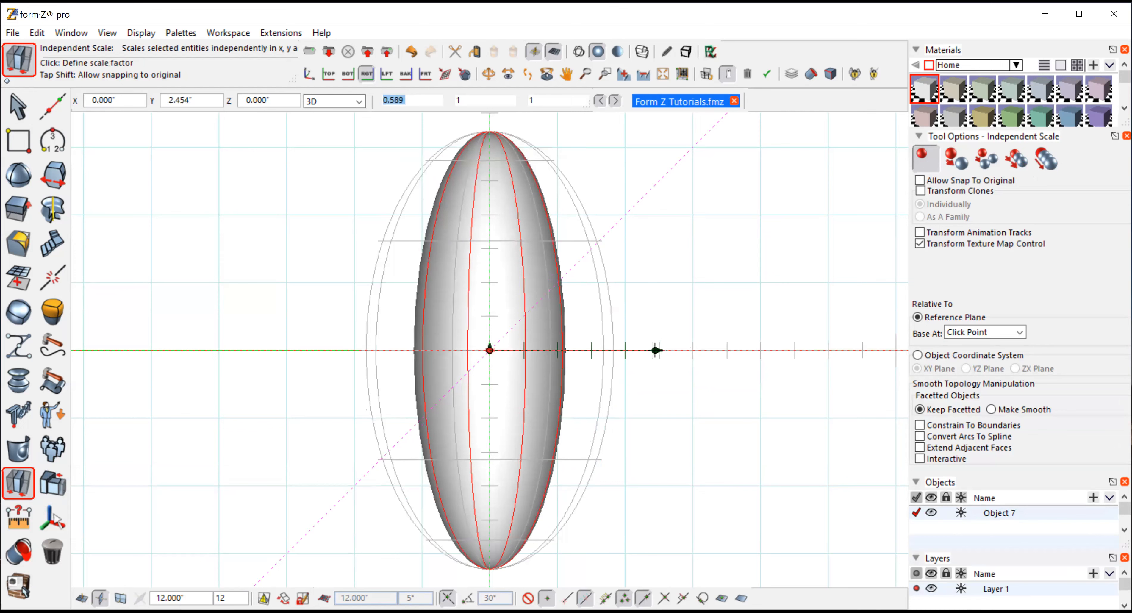
left_click(655, 350)
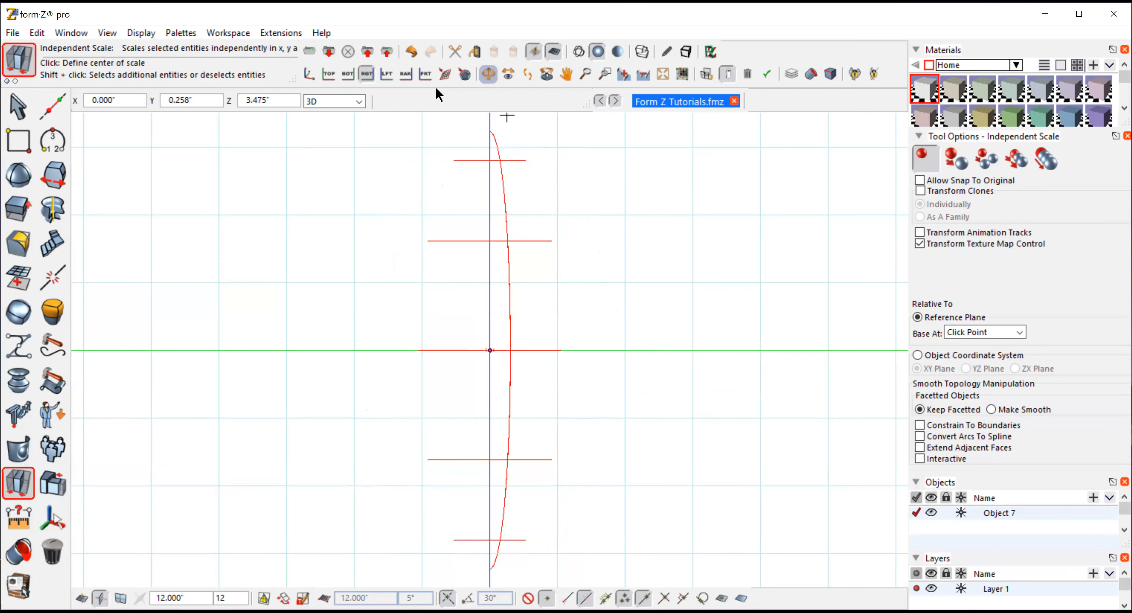
Undo the previous scale, then squeeze the elongated sphere horizontally by a factor of about 0.563 from its center
left_click(34, 36)
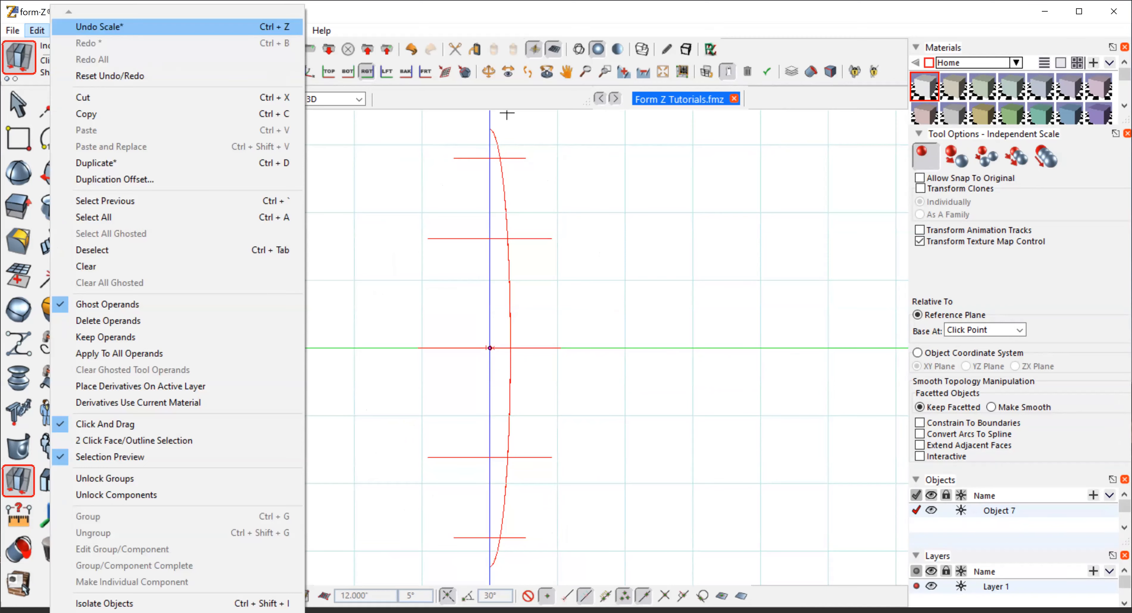
left_click(100, 27)
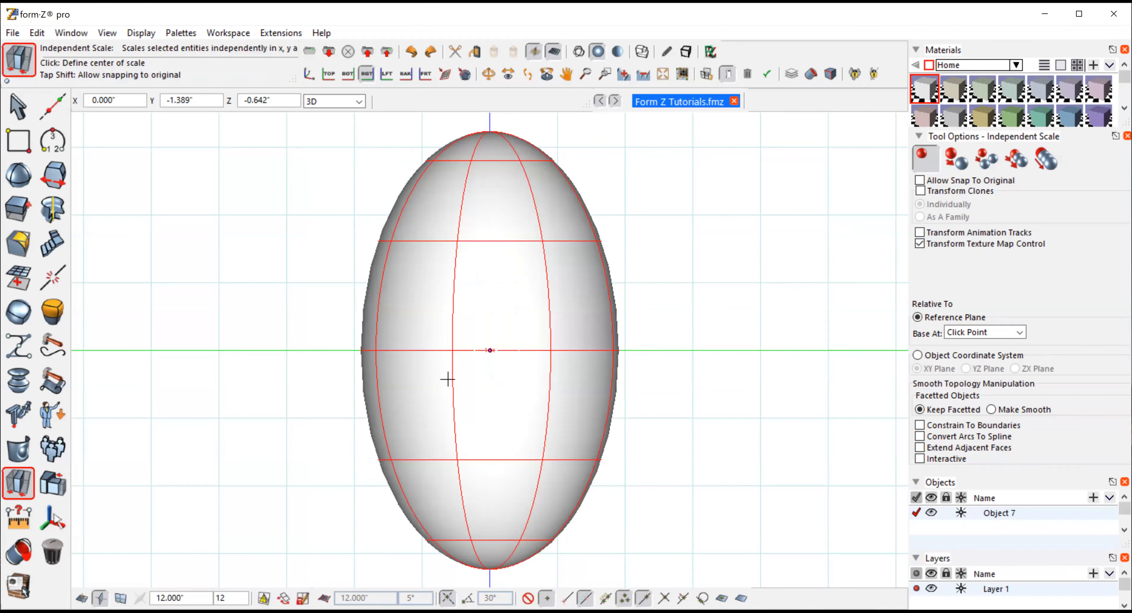
left_click(489, 351)
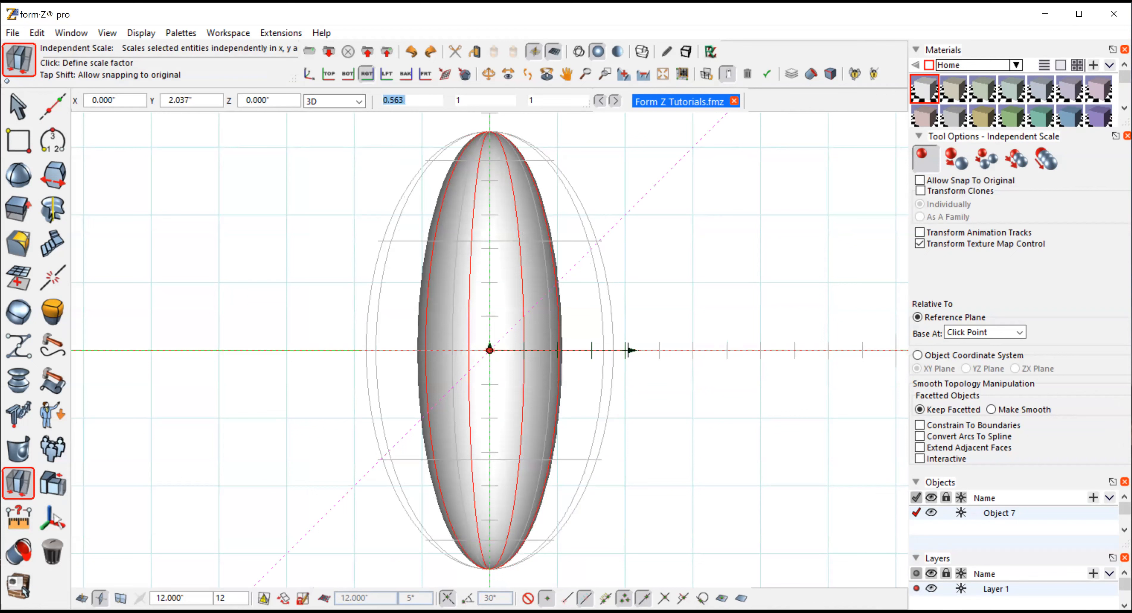
left_click(626, 351)
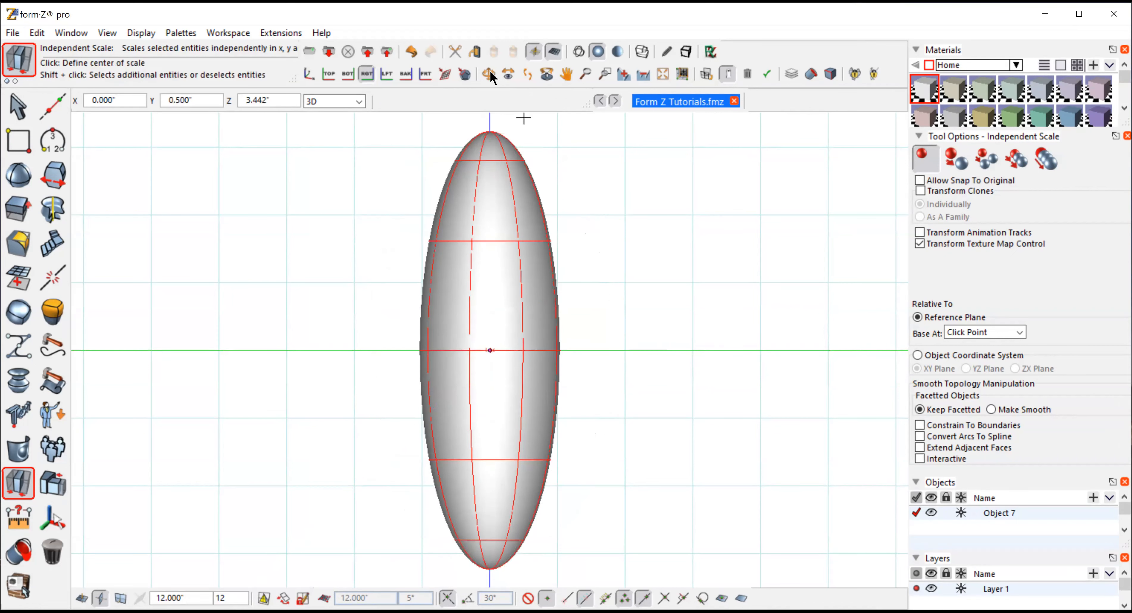
Return to the front view and switch the display to wireframe
left_click(490, 74)
left_click_drag(520, 115, 627, 372)
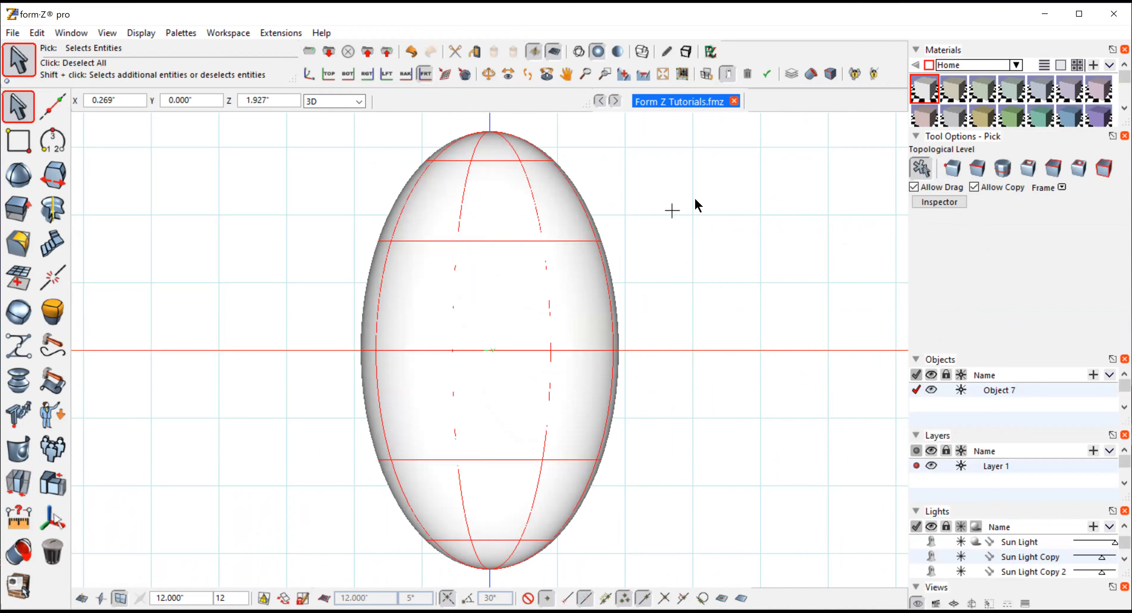
left_click(694, 165)
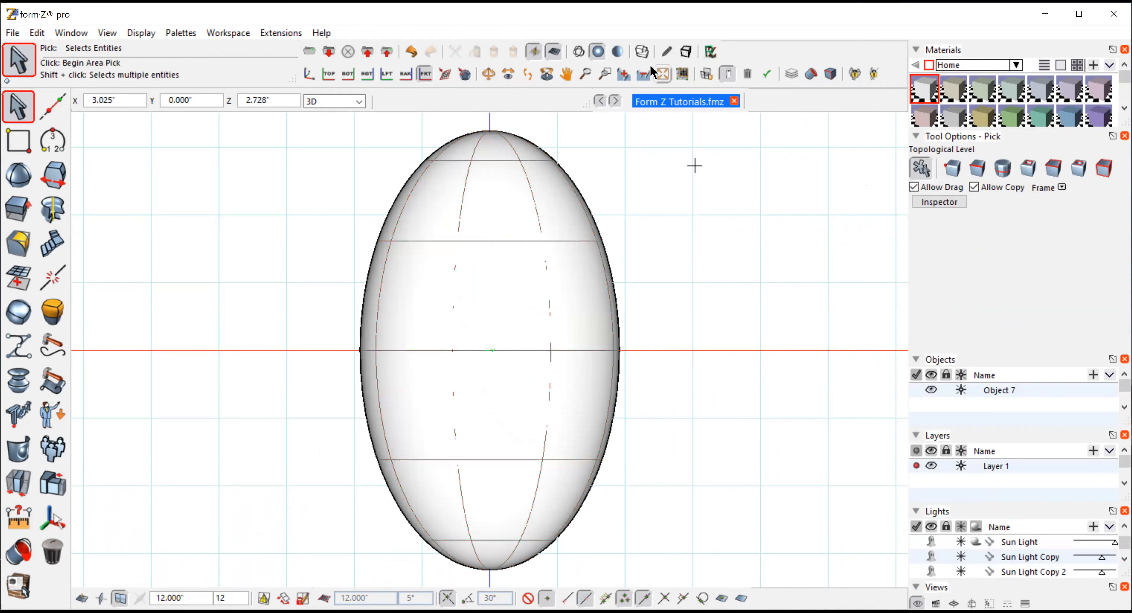
left_click(576, 50)
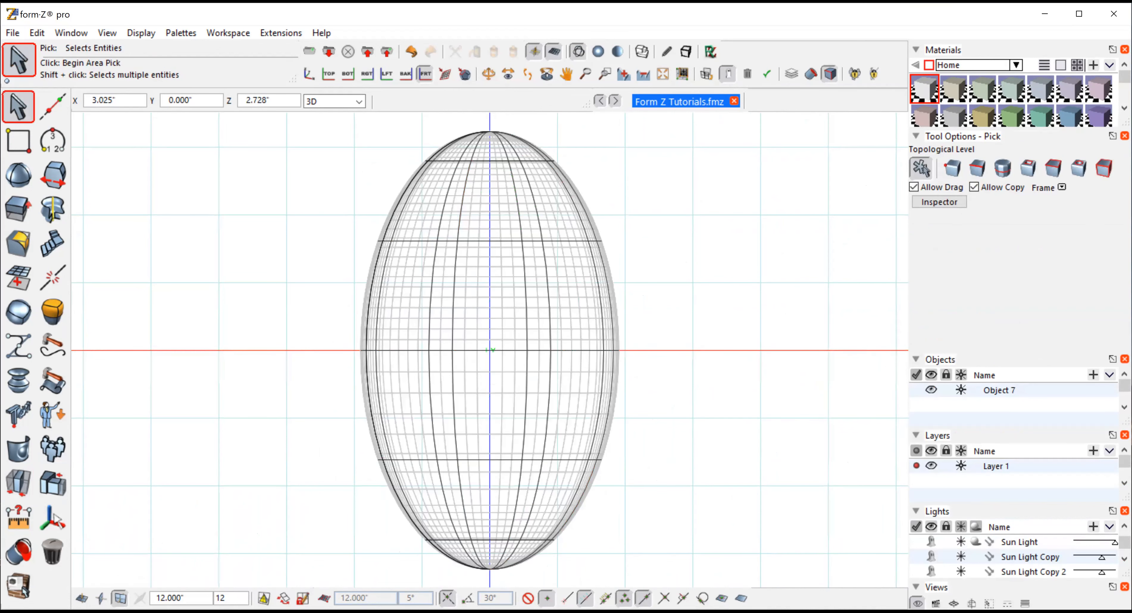
Draw a horizontal vector line across the top of the sphere
left_click(40, 139)
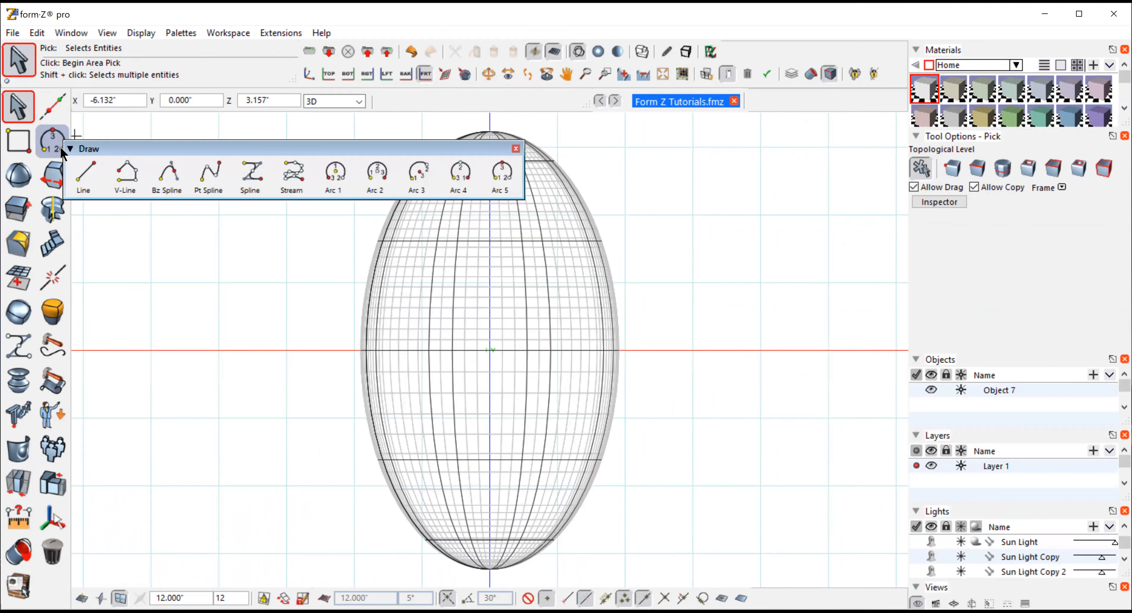
left_click(126, 175)
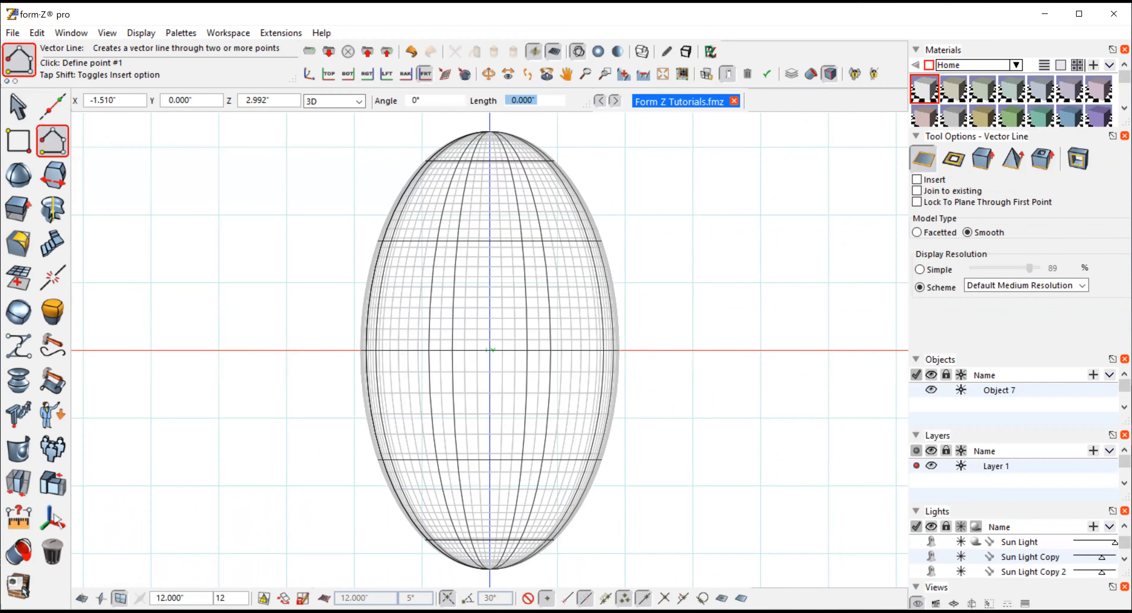
left_click(387, 147)
double_click(614, 147)
Select the line and move a copy of it down to just above the sphere's bottom
left_click(16, 110)
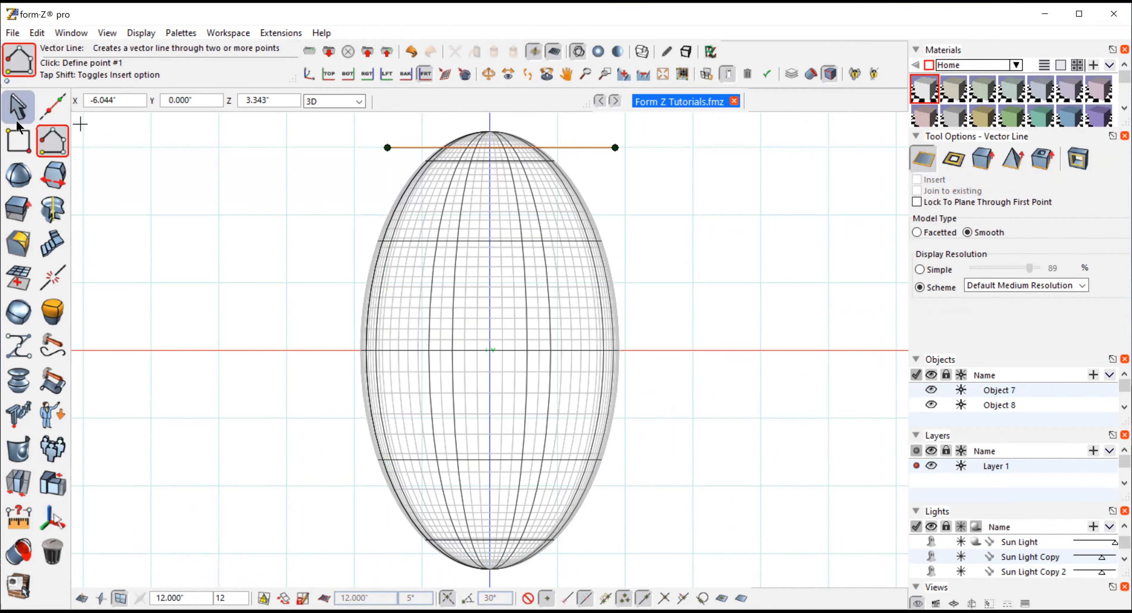
left_click(571, 147)
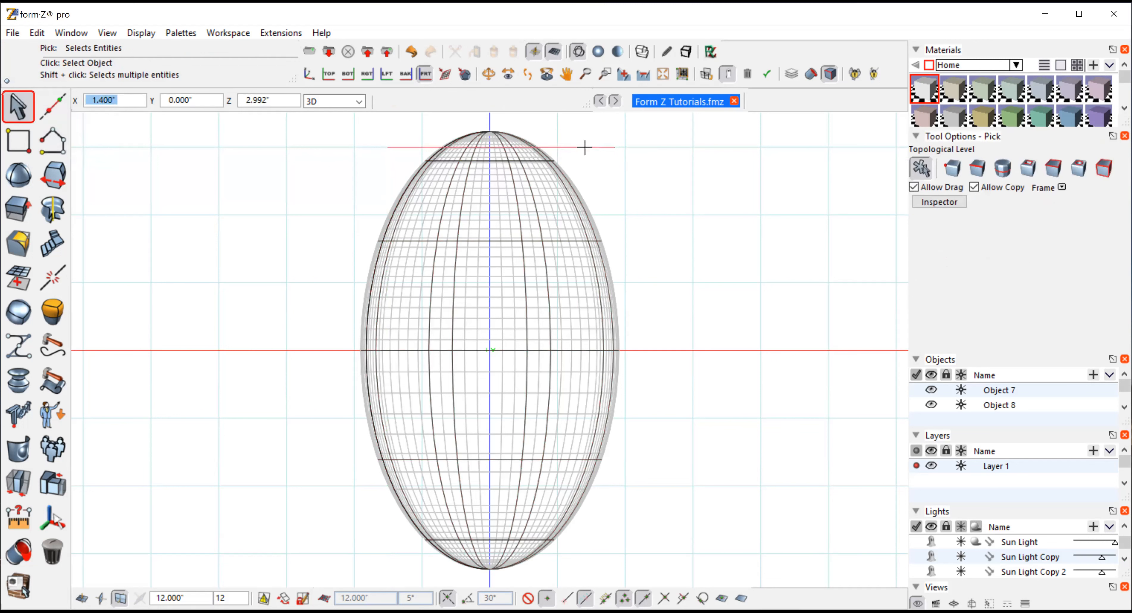
left_click(18, 484)
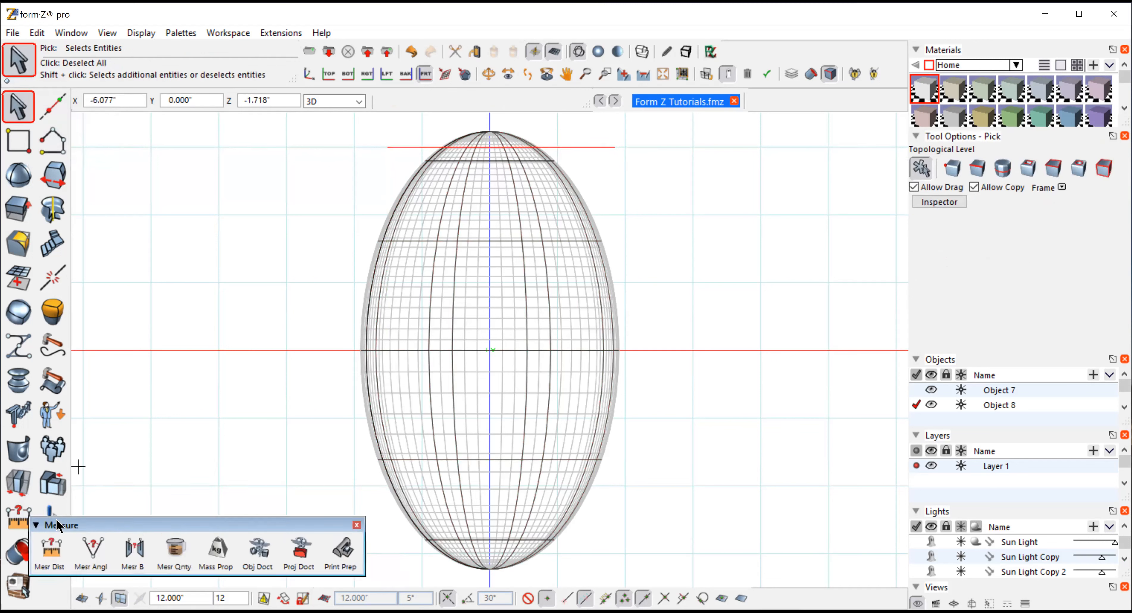
left_click(49, 513)
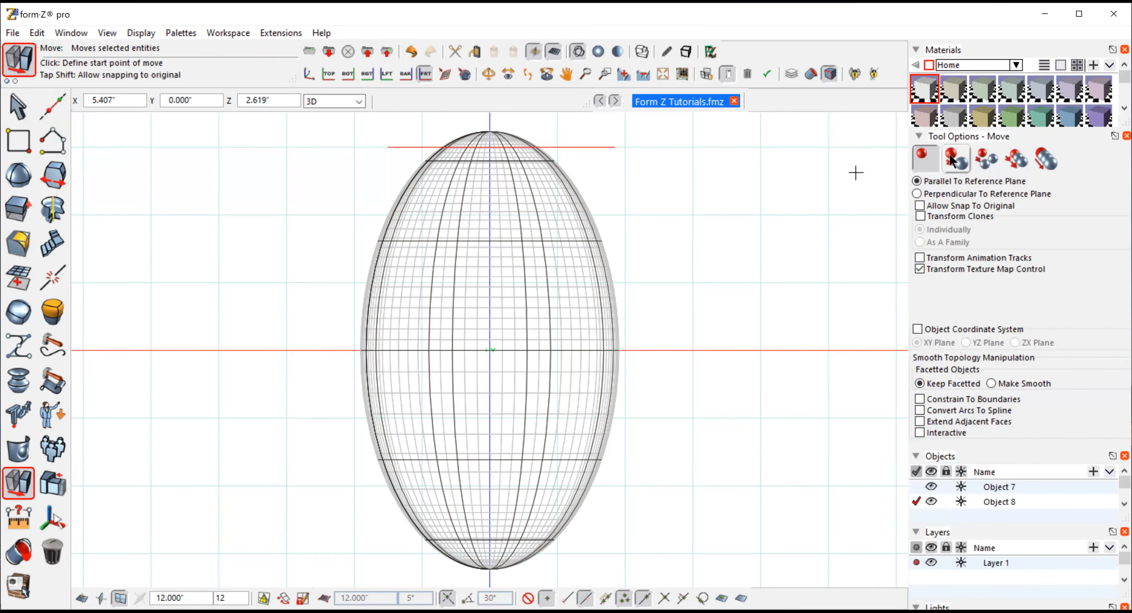
left_click(952, 160)
left_click(669, 150)
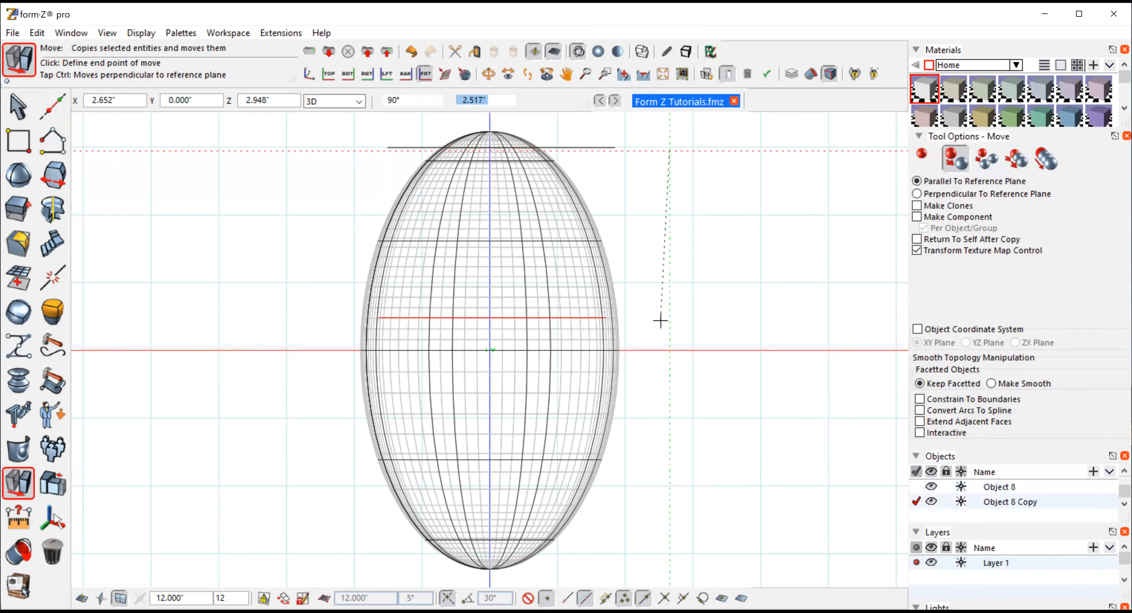
left_click(652, 506)
Draw a three-point arc curving inward beside the sphere's right side with the Arc 5 tool
left_click(12, 108)
left_click(49, 140)
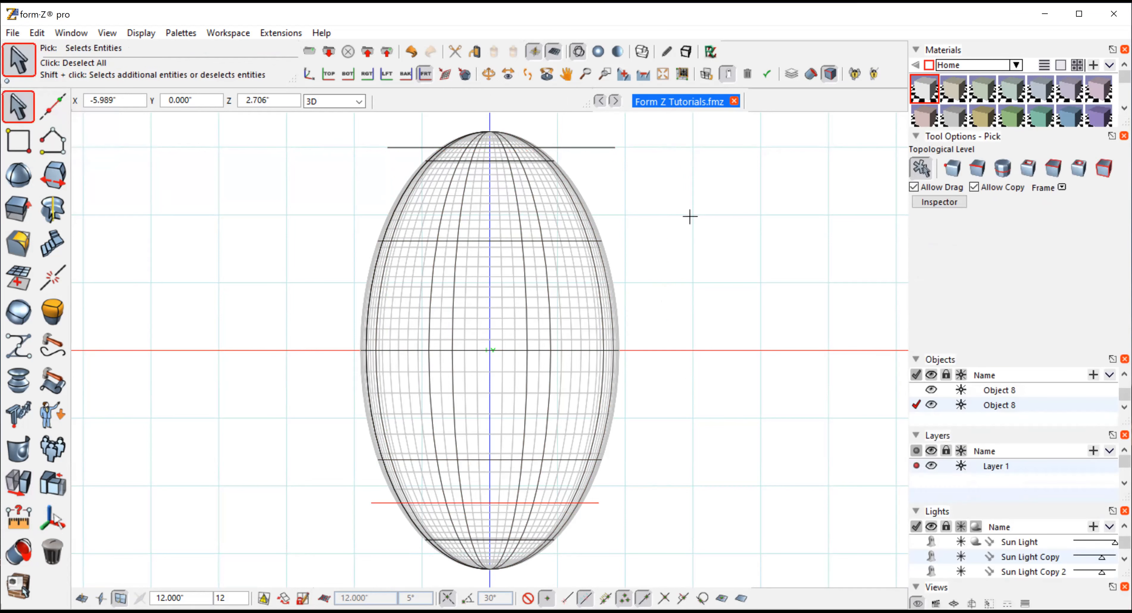
left_click(48, 133)
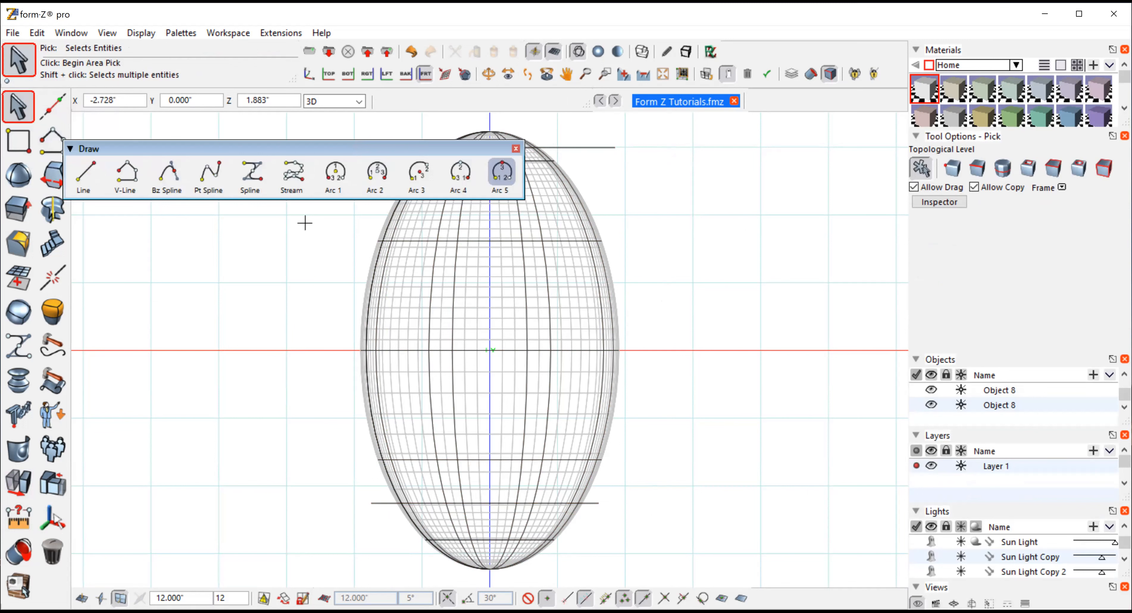
left_click(501, 175)
left_click(643, 259)
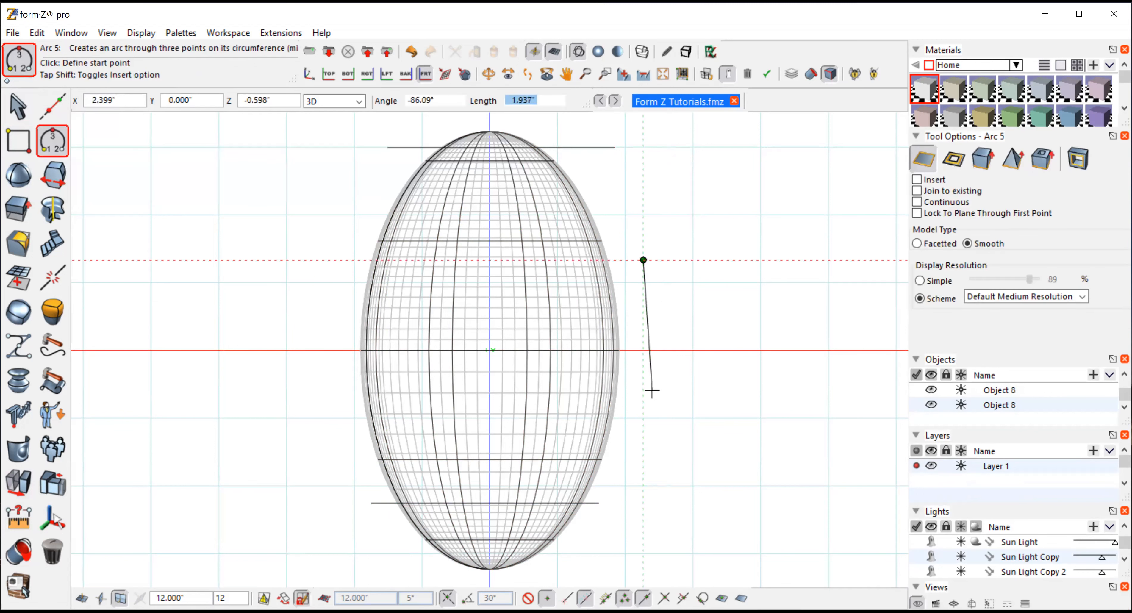
left_click(643, 432)
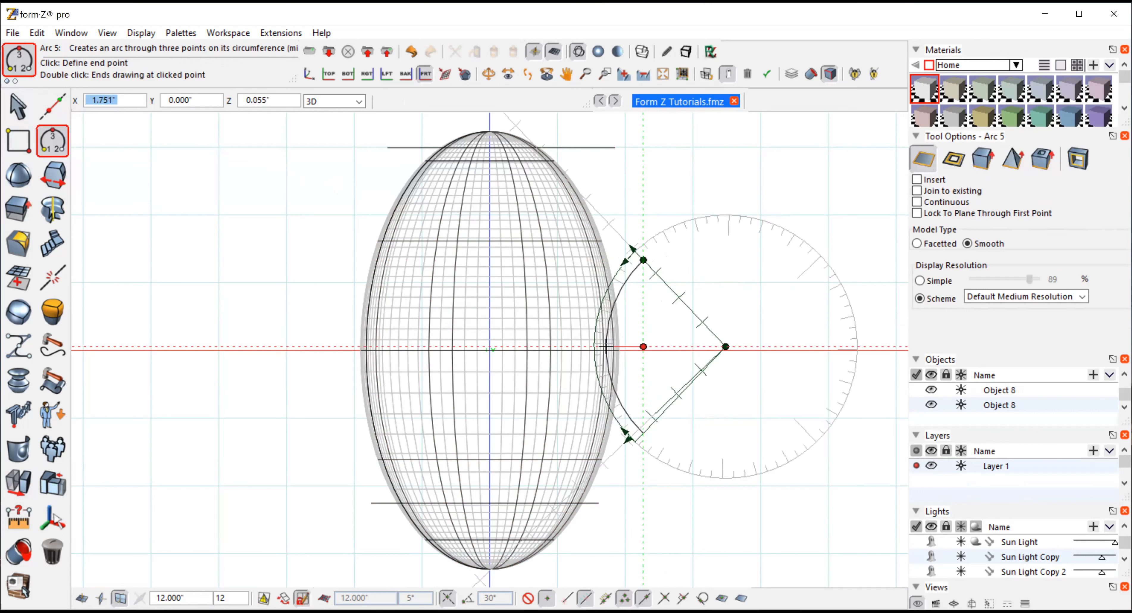
left_click(615, 347)
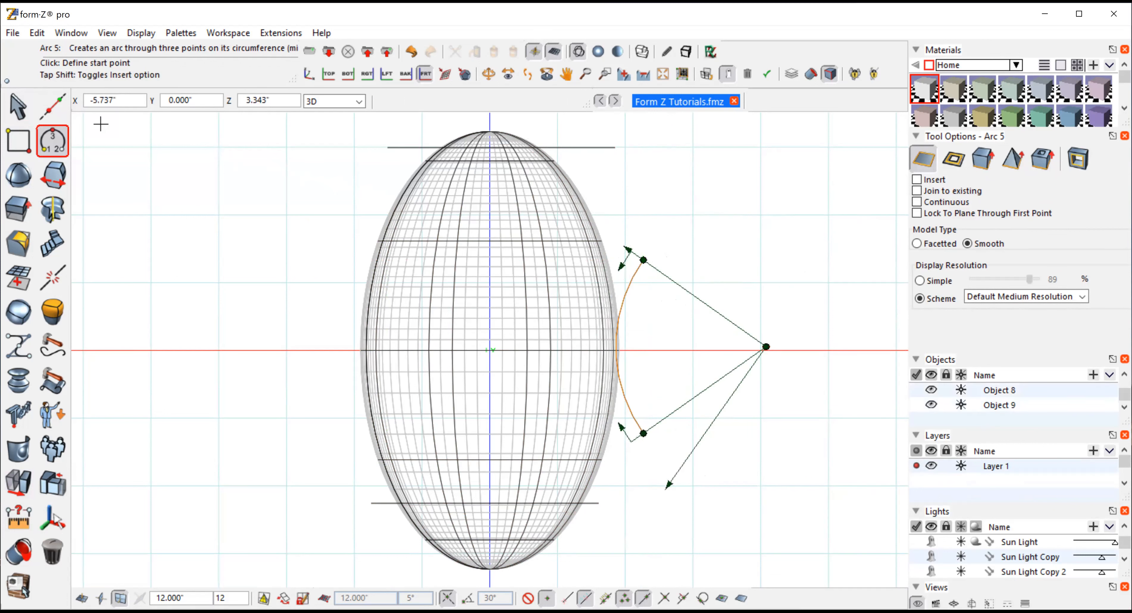
Select the arc and move it left by about 0.47 inches
left_click(19, 107)
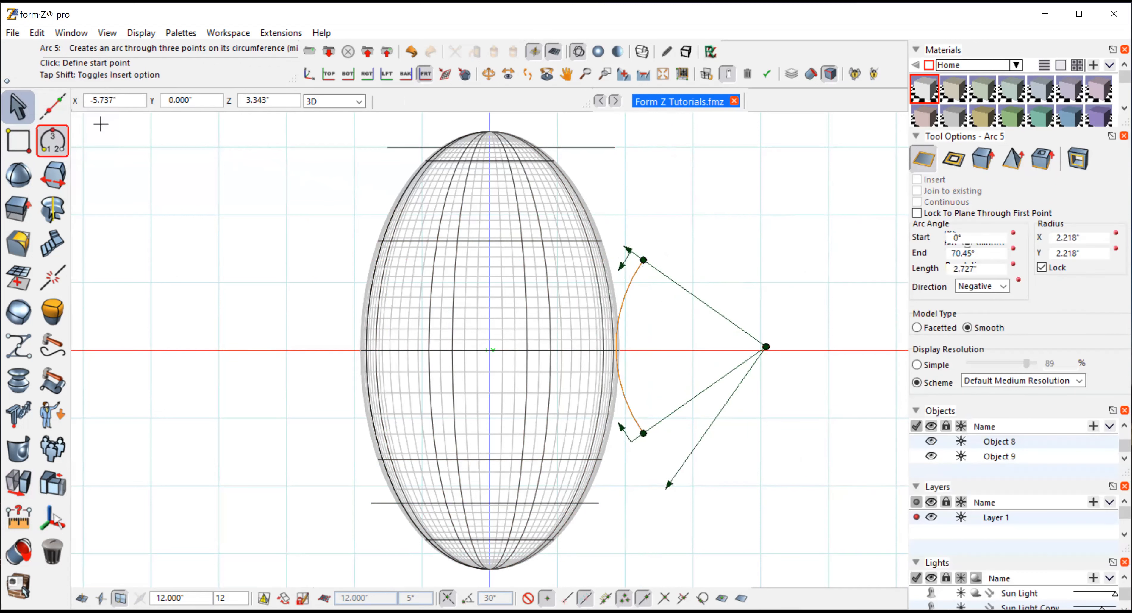
left_click(629, 286)
left_click(10, 485)
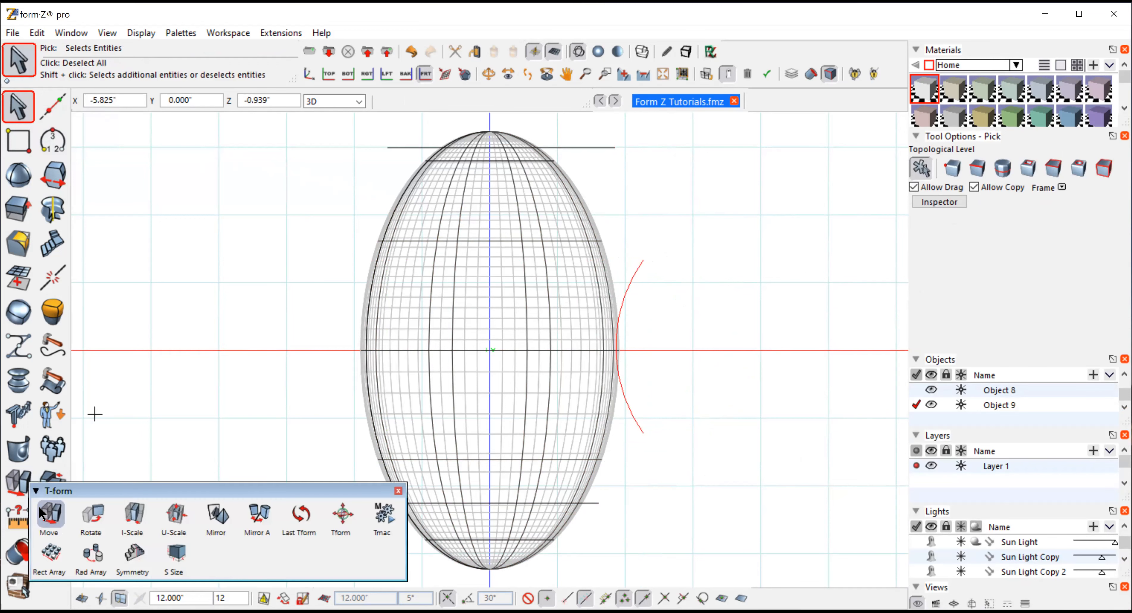
left_click(50, 512)
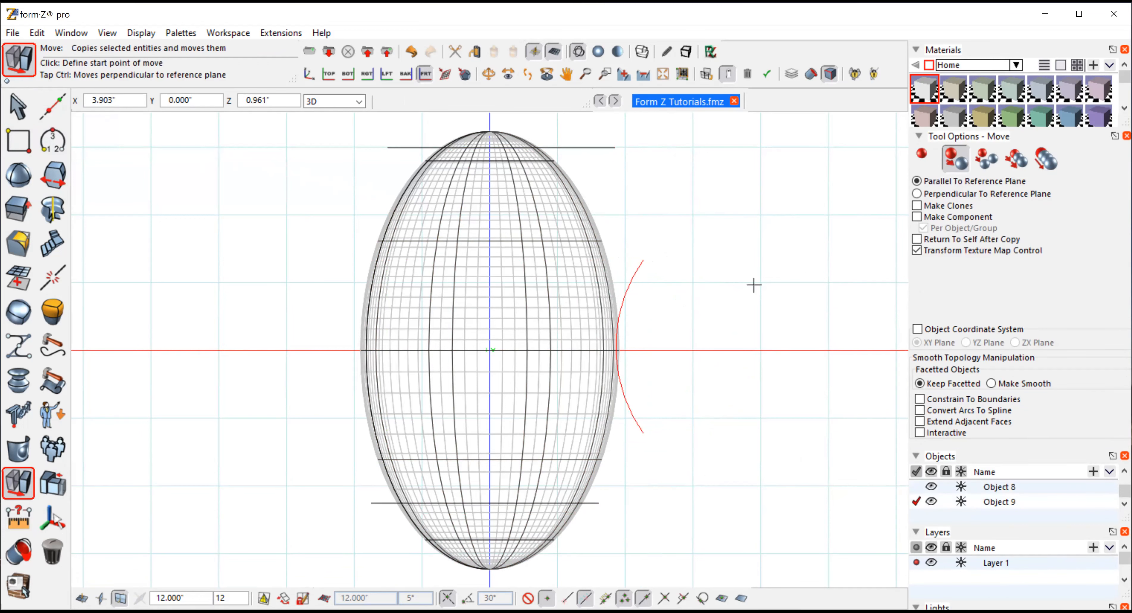
left_click(922, 154)
left_click(807, 292)
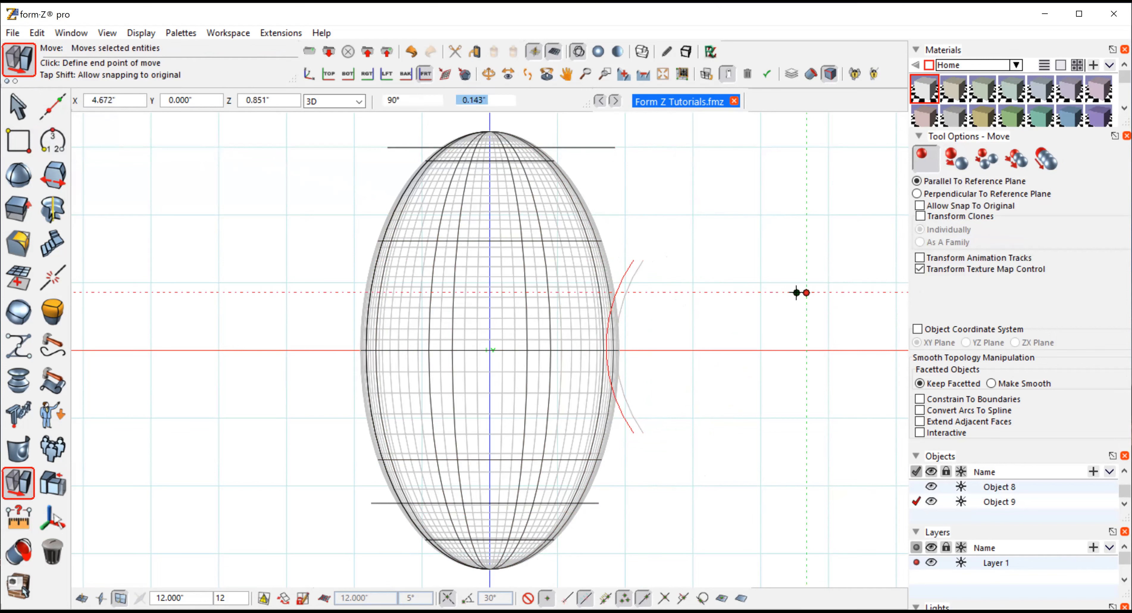
left_click(774, 293)
Scale the arc uniformly by a factor of about 1.28
mouse_move(18, 460)
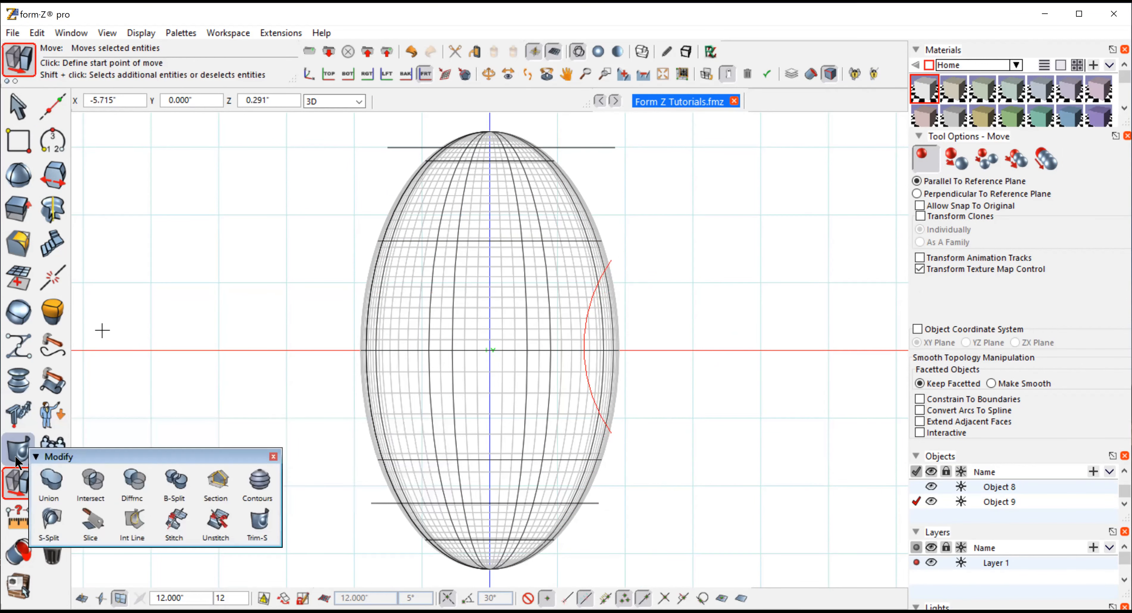
mouse_move(17, 481)
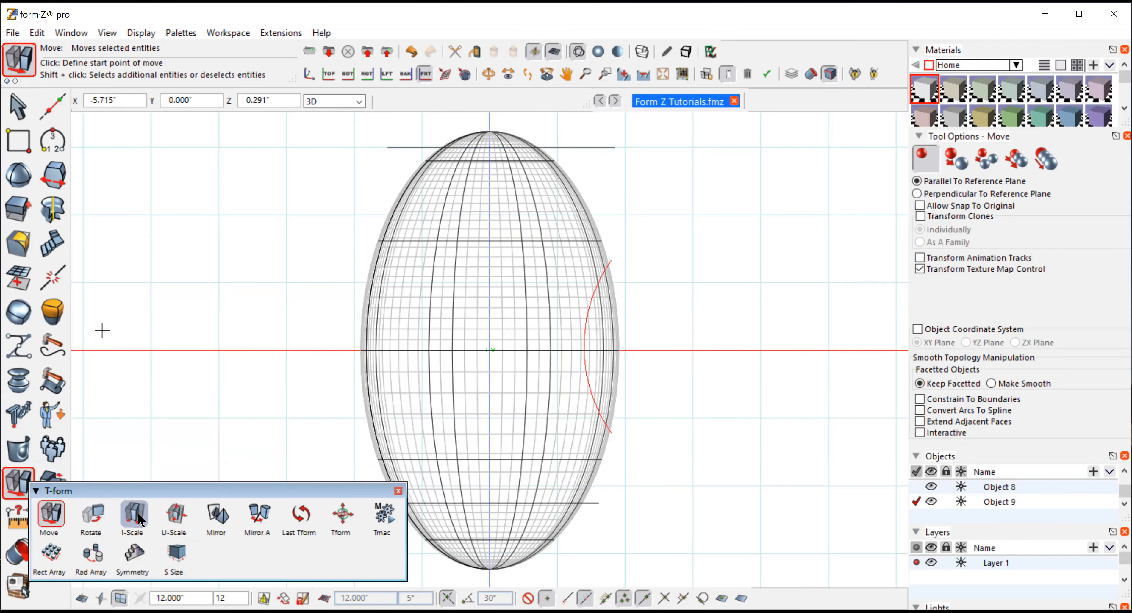
left_click(175, 514)
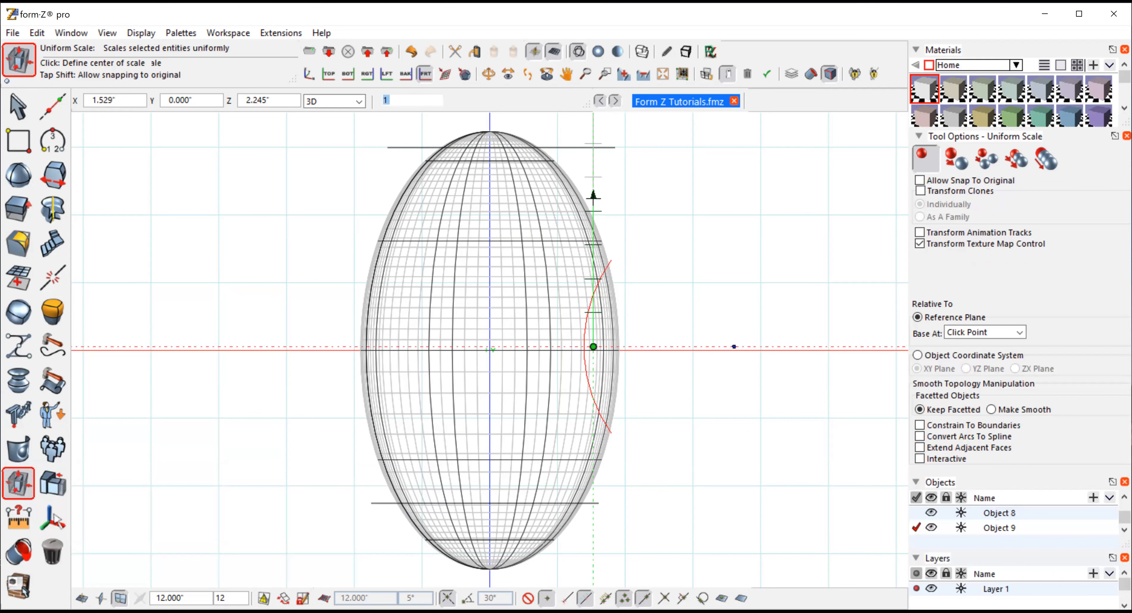
left_click(594, 196)
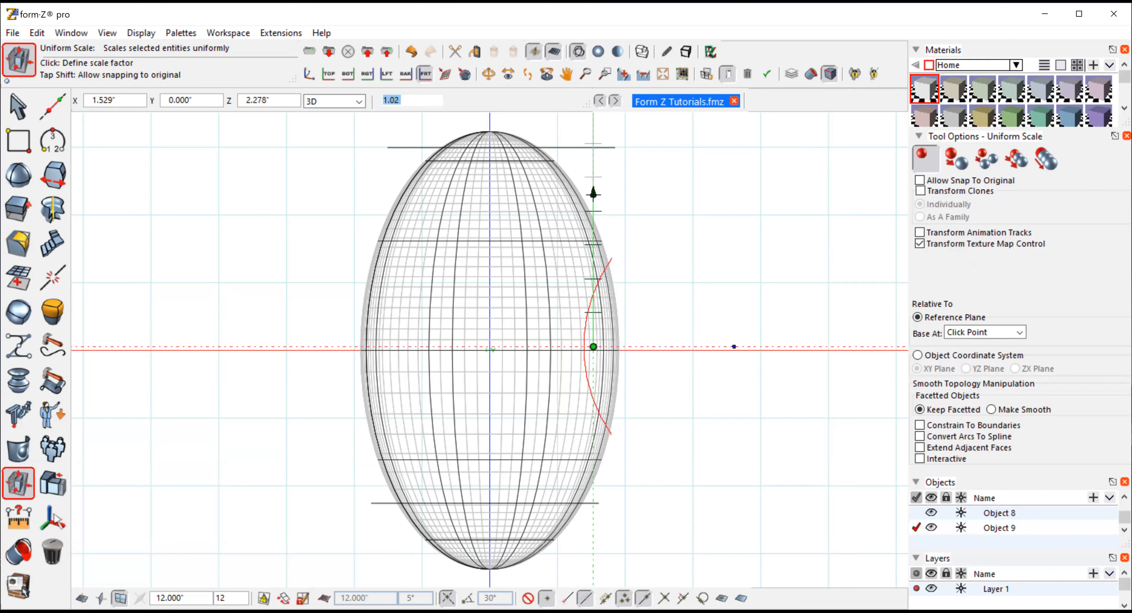
left_click(594, 144)
Move the arc slightly further left
mouse_move(17, 477)
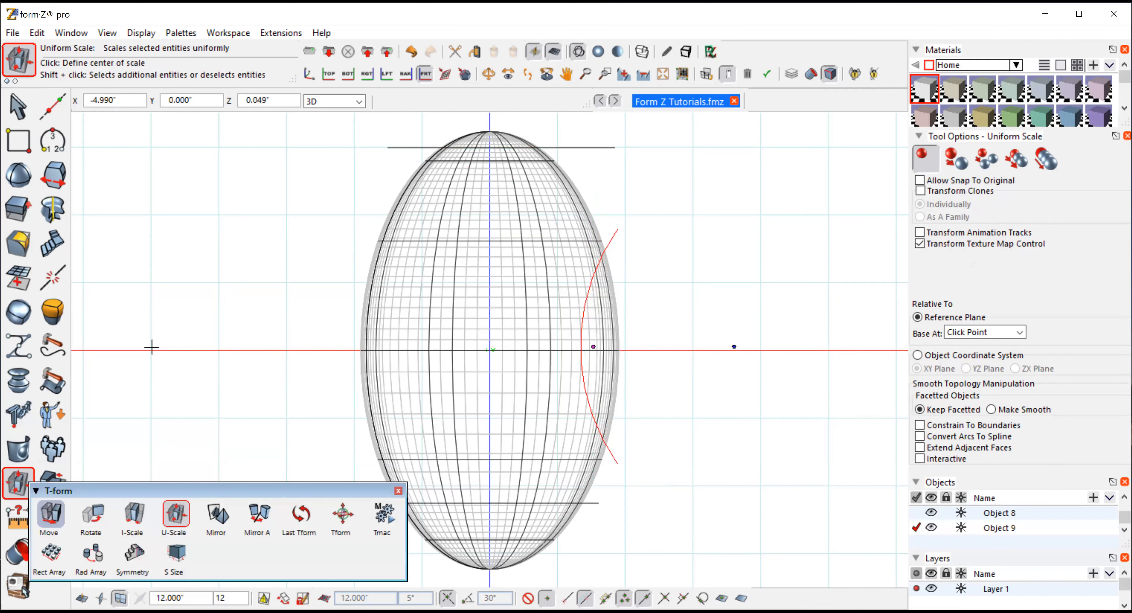
left_click(50, 515)
left_click(711, 423)
left_click(701, 422)
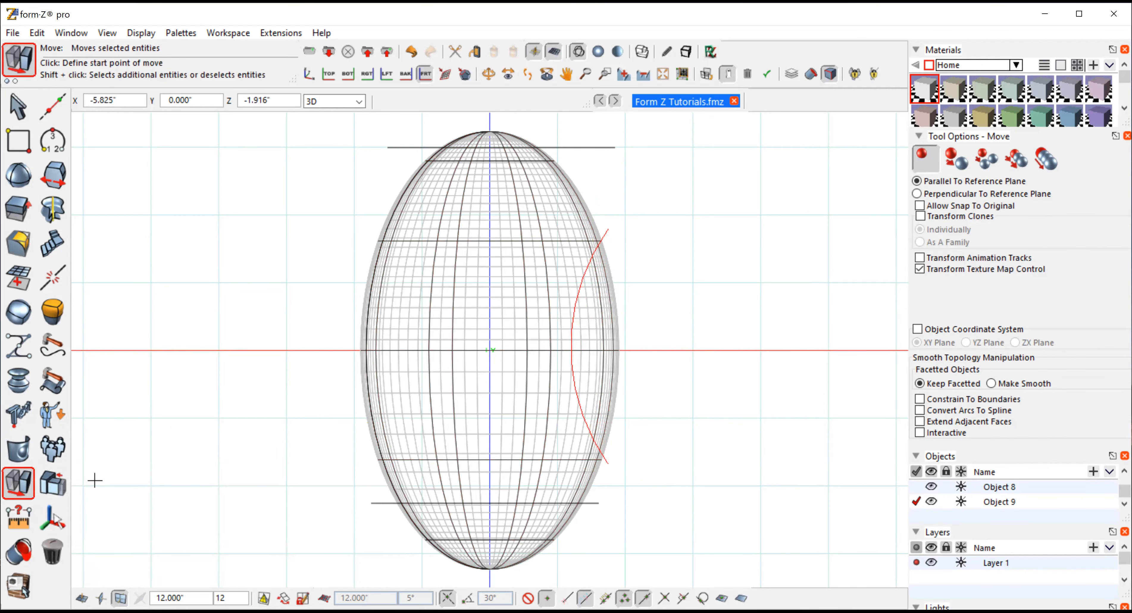
Mirror a copy of the arc about the sphere's vertical center axis to the left side
mouse_move(17, 482)
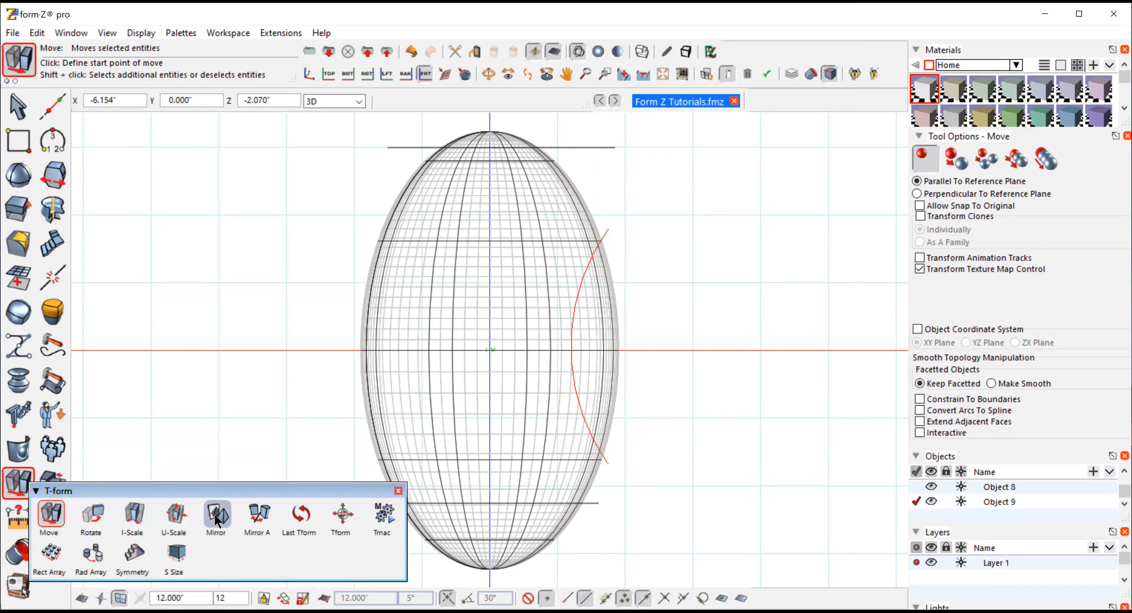
left_click(217, 513)
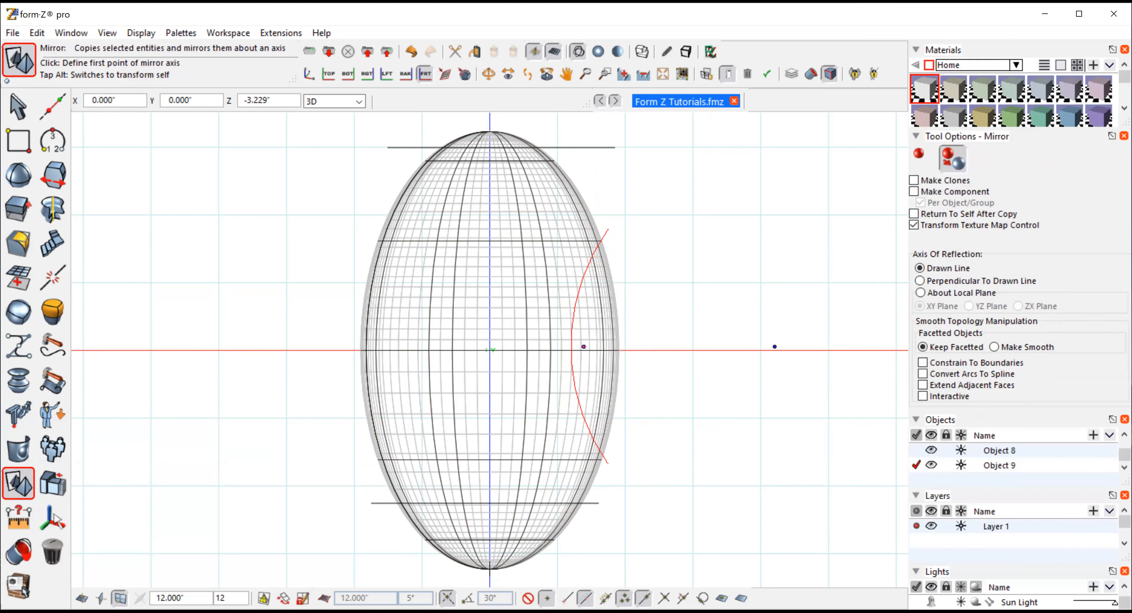
left_click(490, 569)
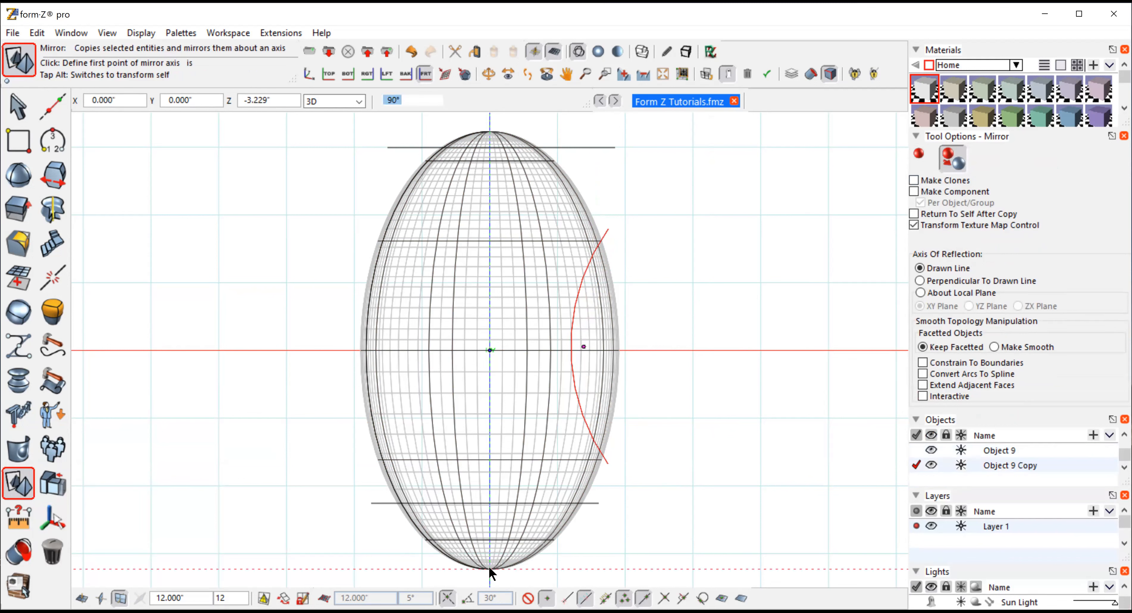
left_click(490, 416)
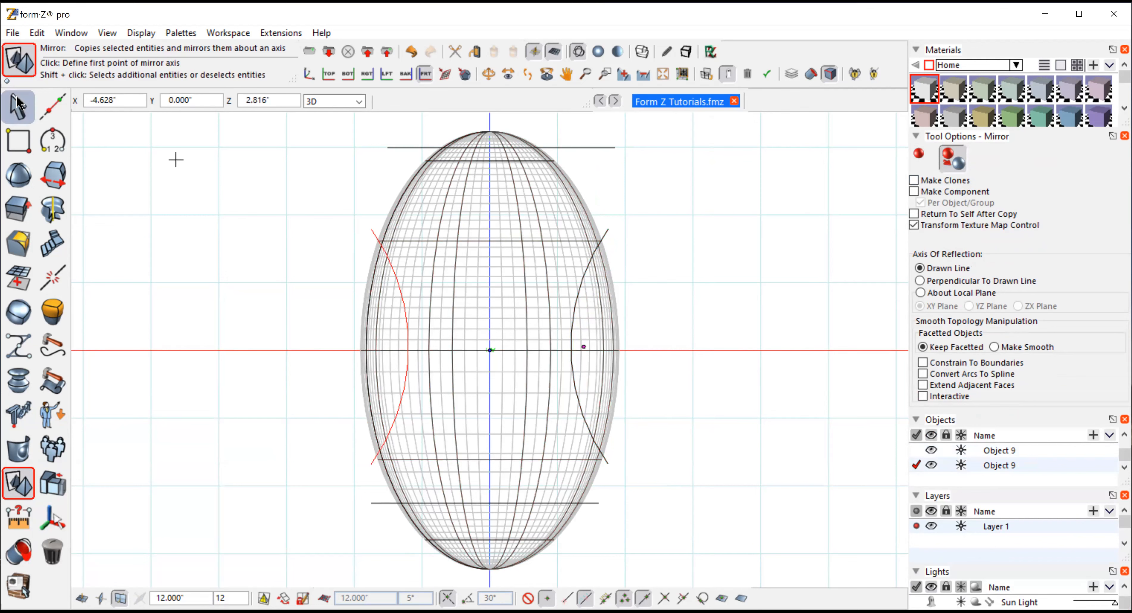
left_click(19, 107)
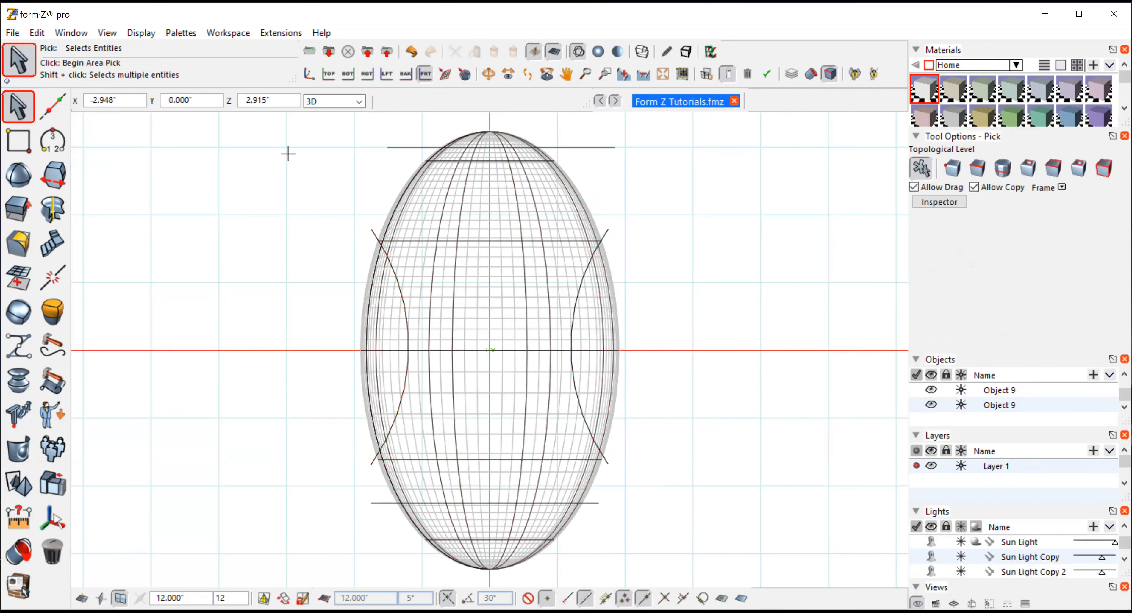
mouse_move(58, 245)
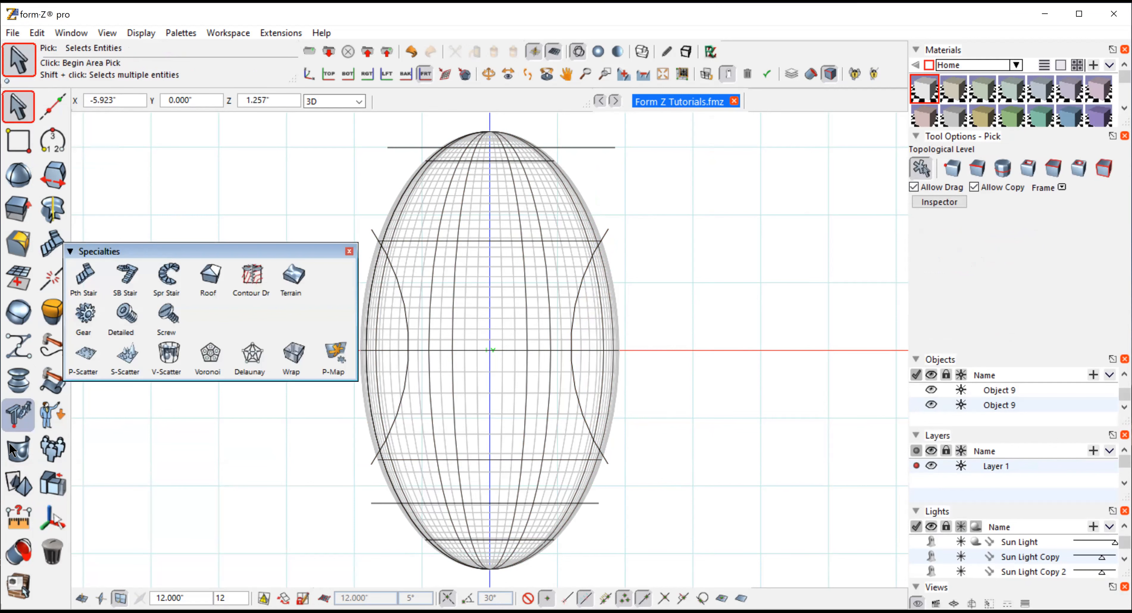
Trim the elongated sphere with both side arcs and the top and bottom lines using Trim/Split, then show it shaded
mouse_move(23, 451)
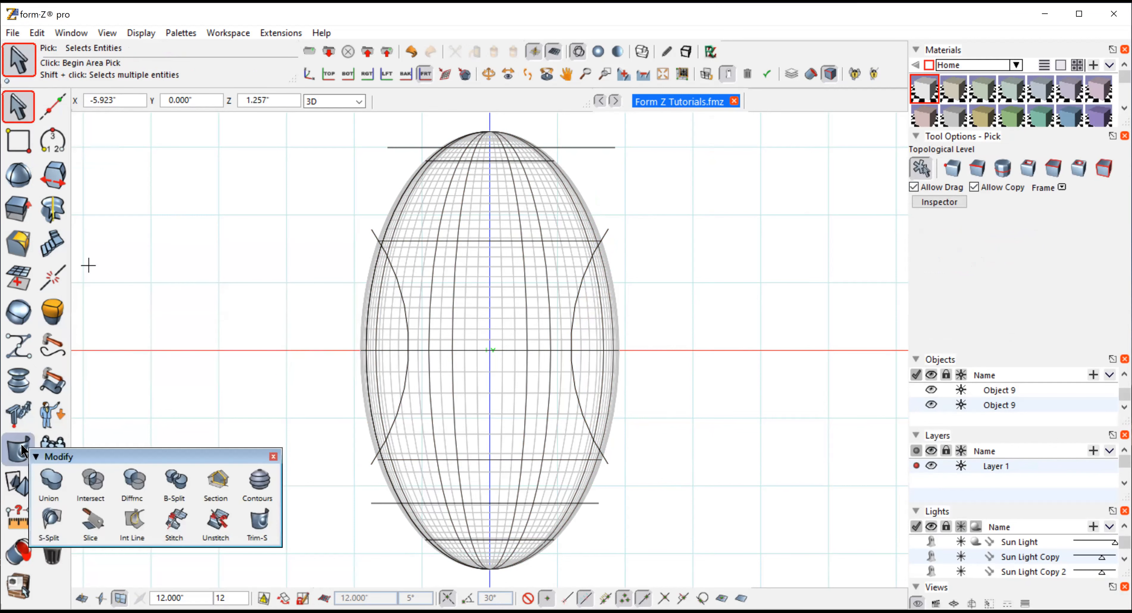
left_click(259, 519)
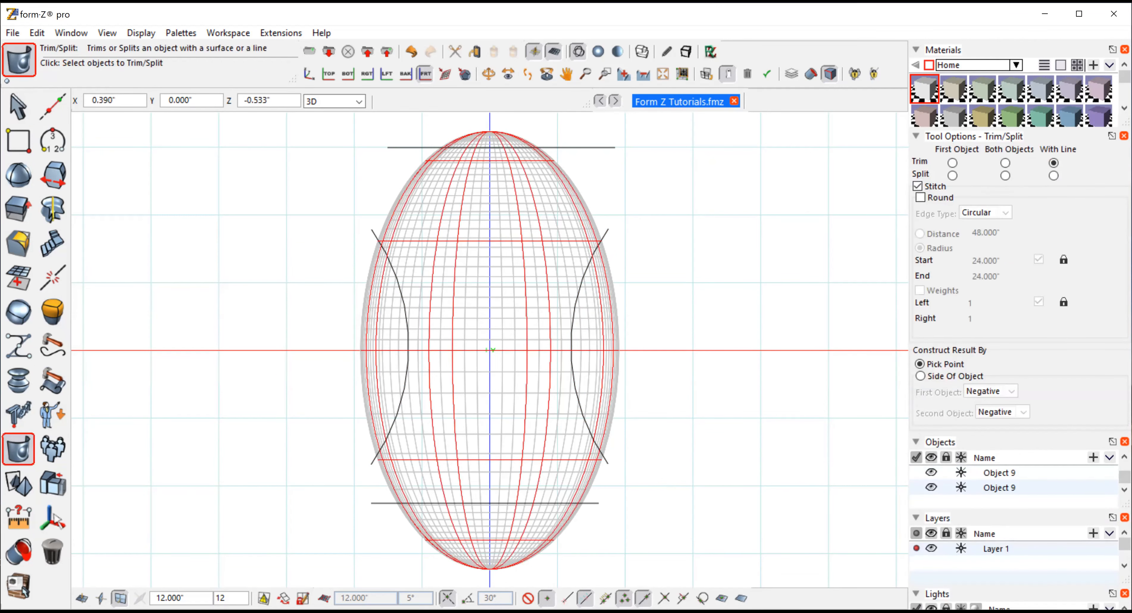
left_click(605, 233)
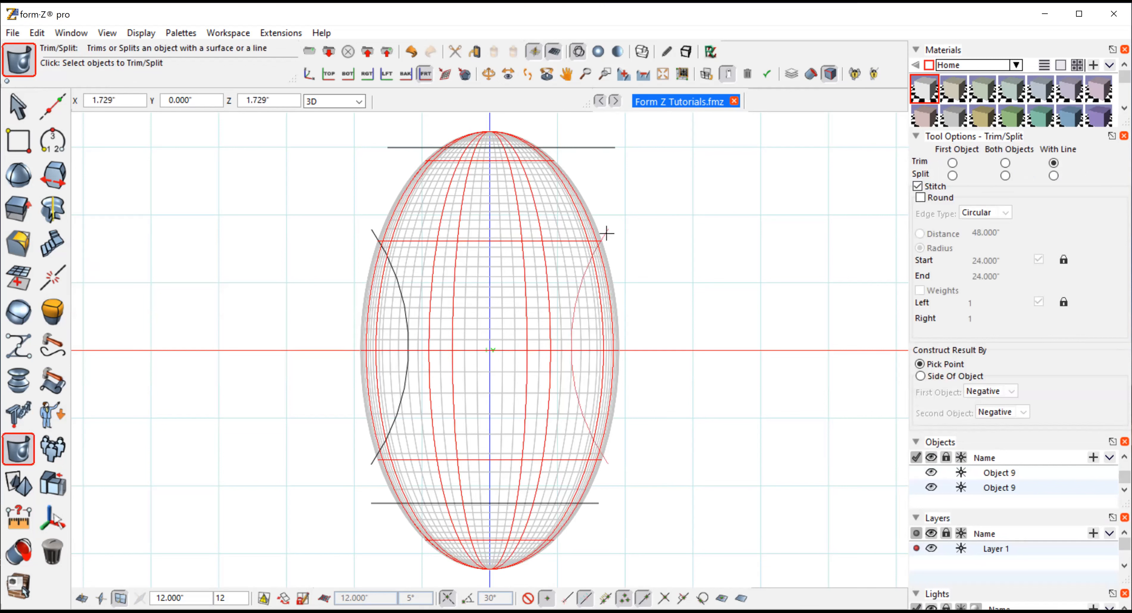
left_click(492, 303)
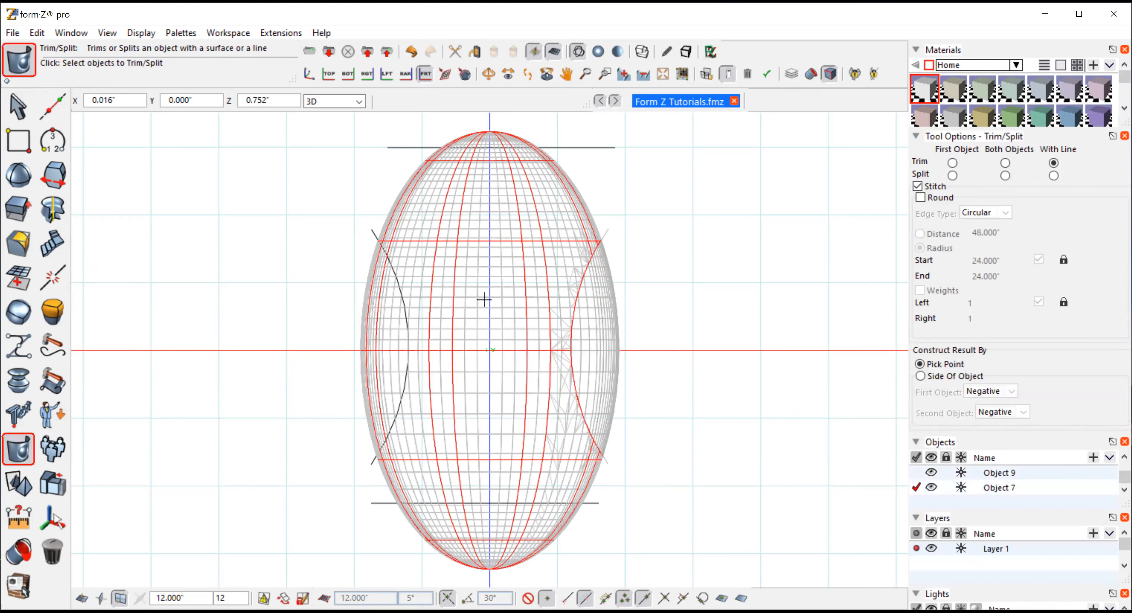
left_click(400, 409)
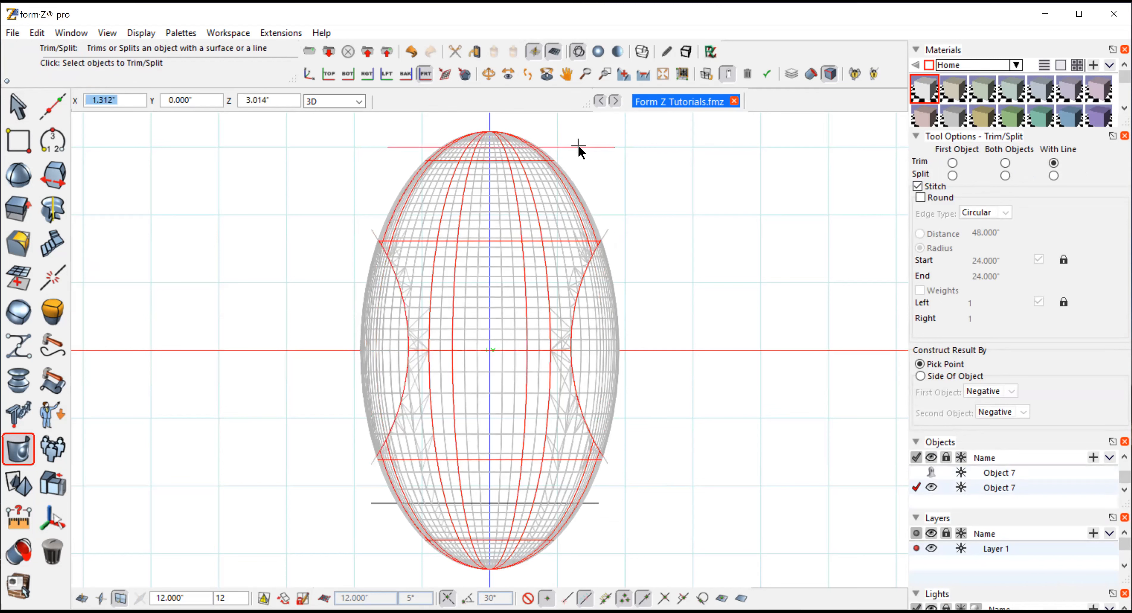
left_click(505, 314)
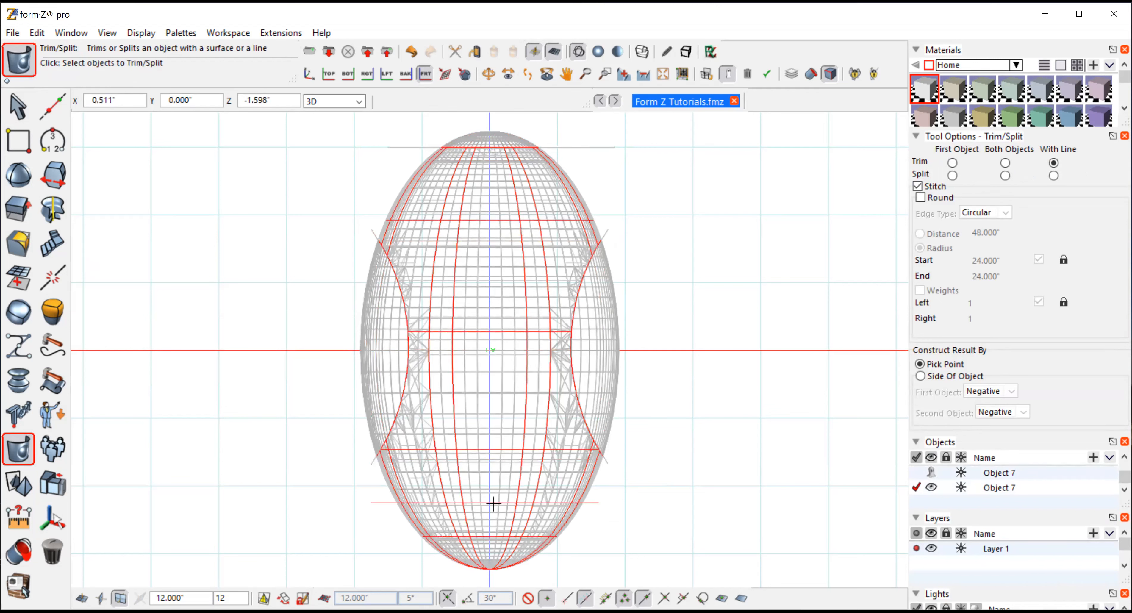
left_click(383, 503)
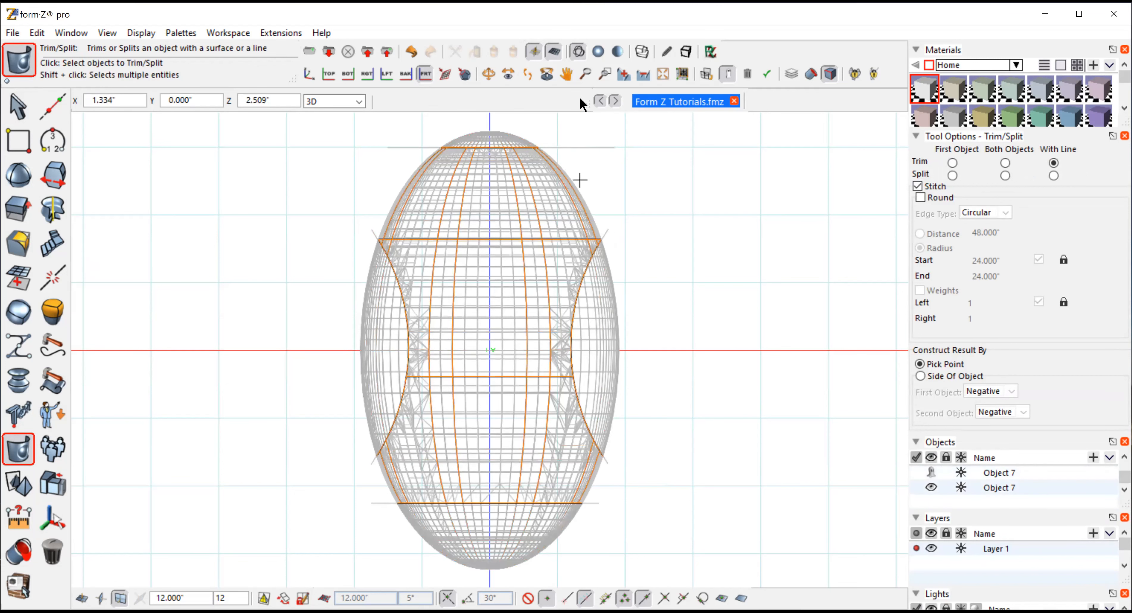
left_click(599, 52)
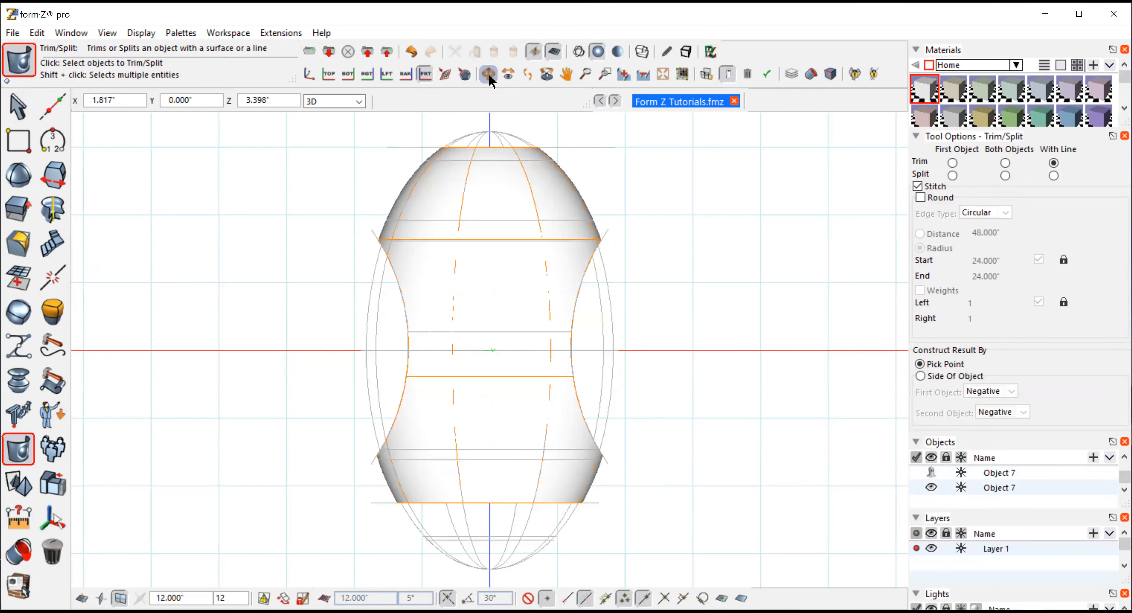
Orbit the view, select the cutout edges and round them with a 0.5-inch radius
left_click(488, 74)
left_click_drag(677, 270, 74, 150)
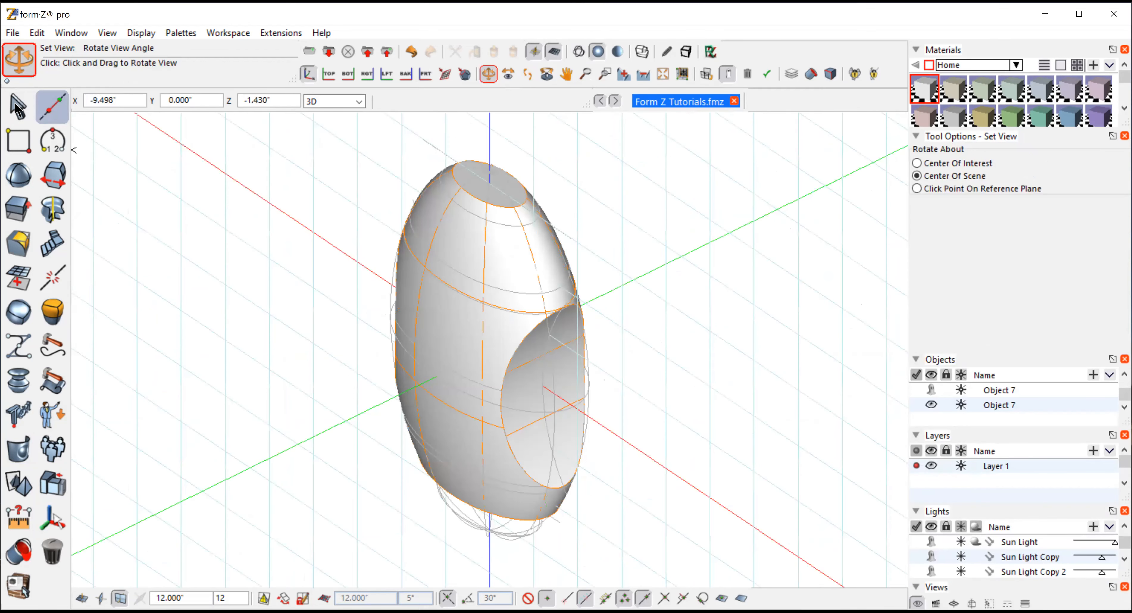
left_click(18, 106)
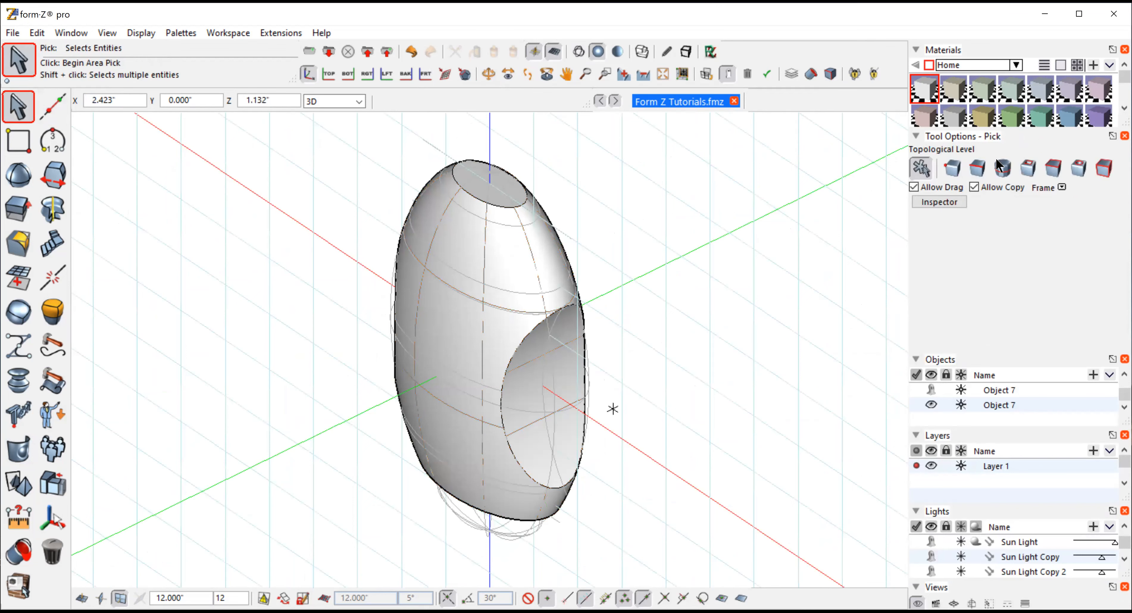
left_click(978, 169)
left_click(502, 409)
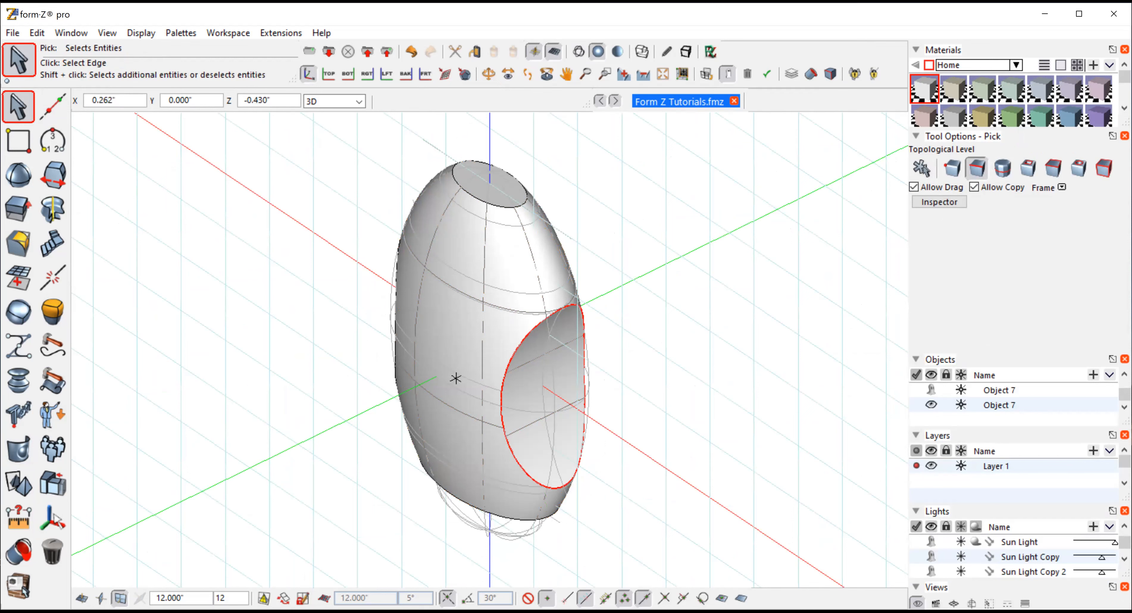
left_click(18, 243)
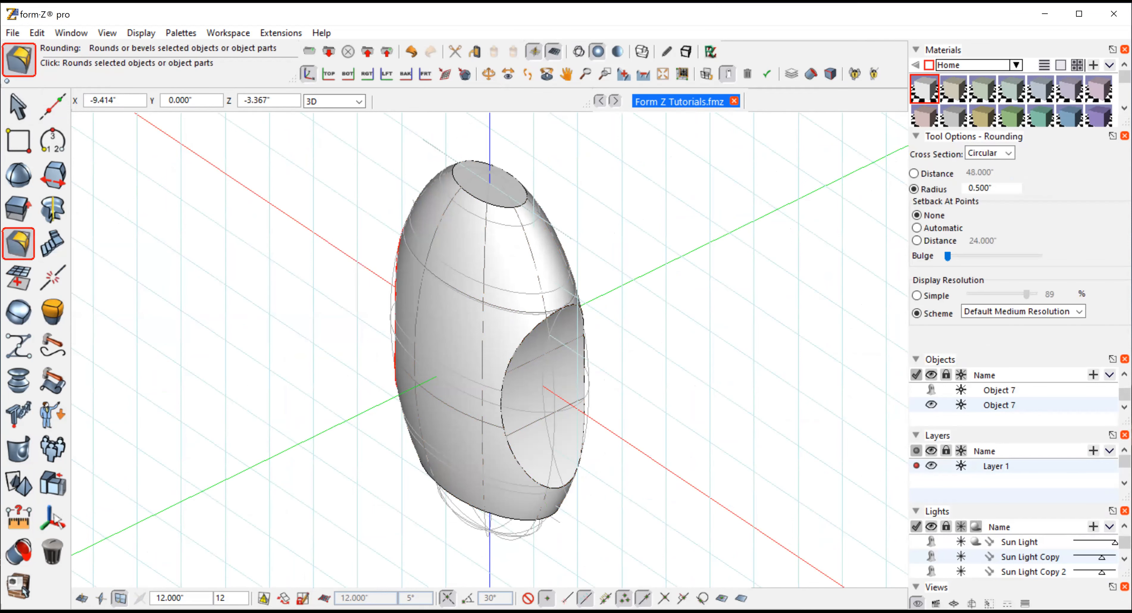
left_click(792, 307)
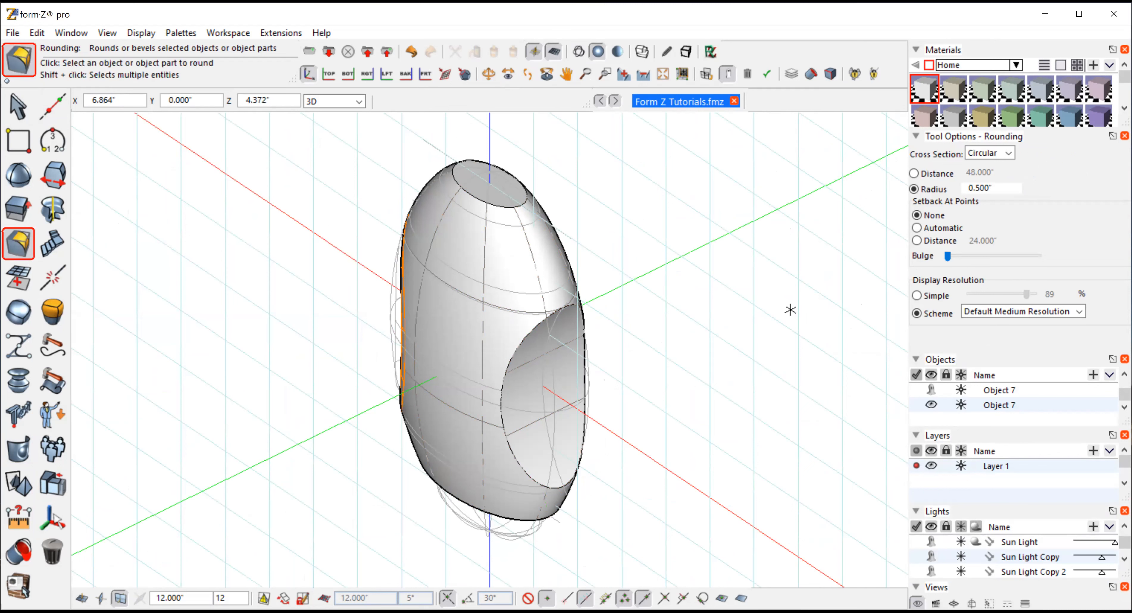
left_click(37, 32)
left_click(92, 29)
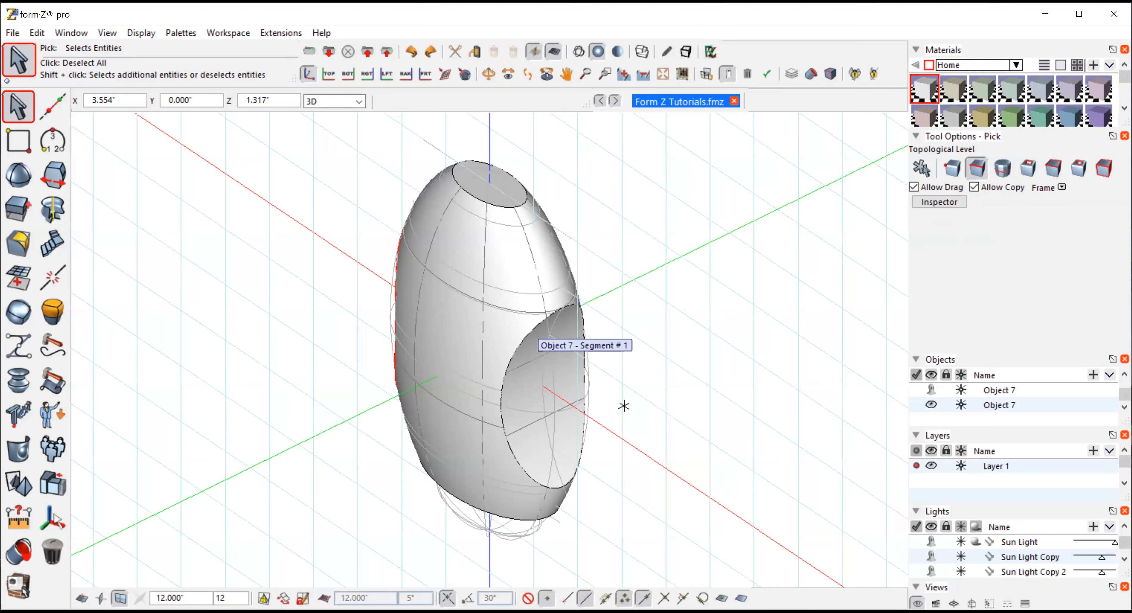
left_click(17, 242)
left_click(747, 222)
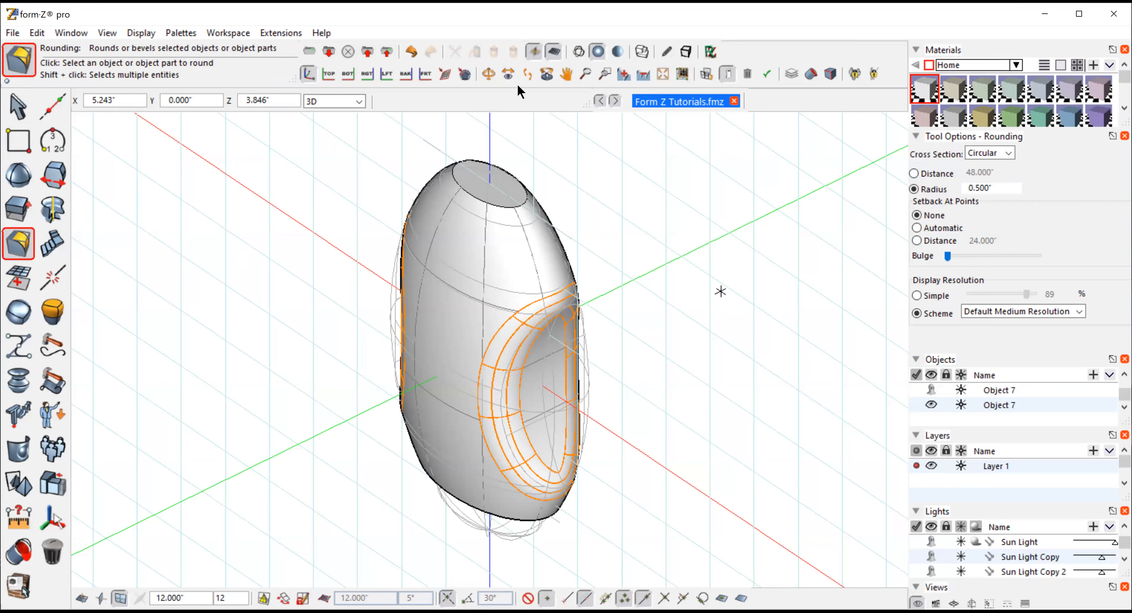
Orbit around the rounded shape and switch shading modes to inspect the result
left_click(489, 74)
mouse_move(664, 392)
left_mouse_down()
mouse_move(698, 315)
mouse_move(667, 365)
mouse_move(605, 365)
mouse_move(677, 408)
left_mouse_up()
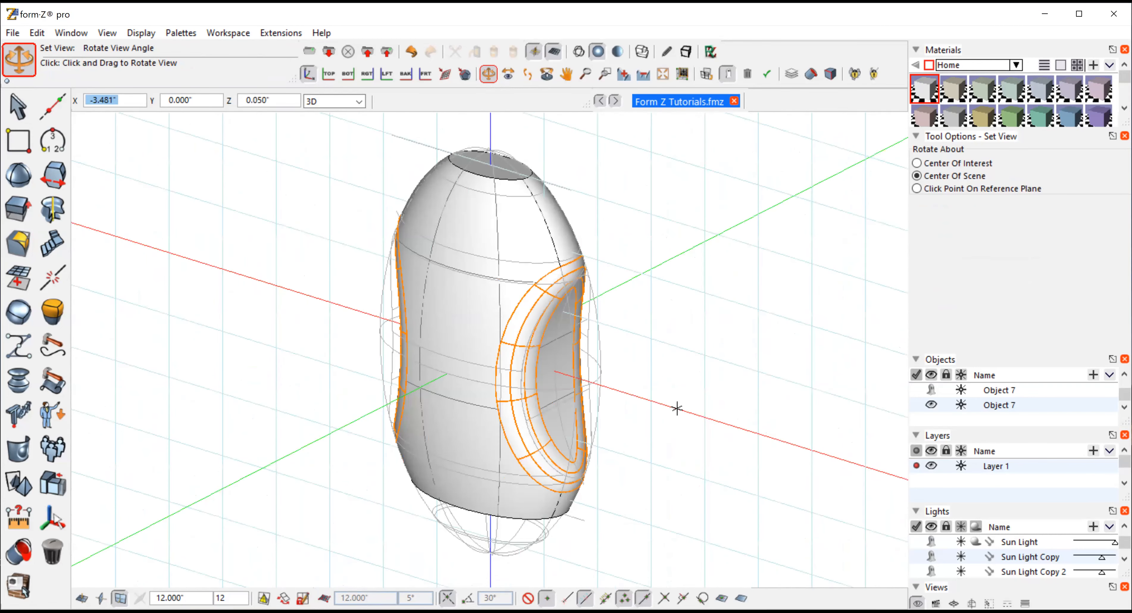
left_click(617, 51)
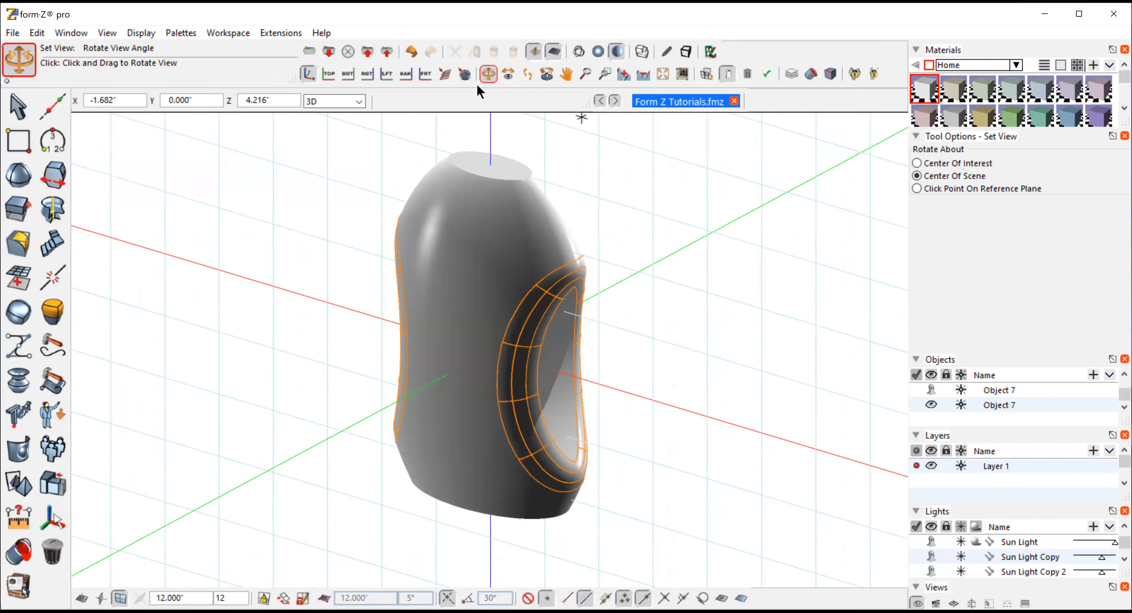
left_click(18, 106)
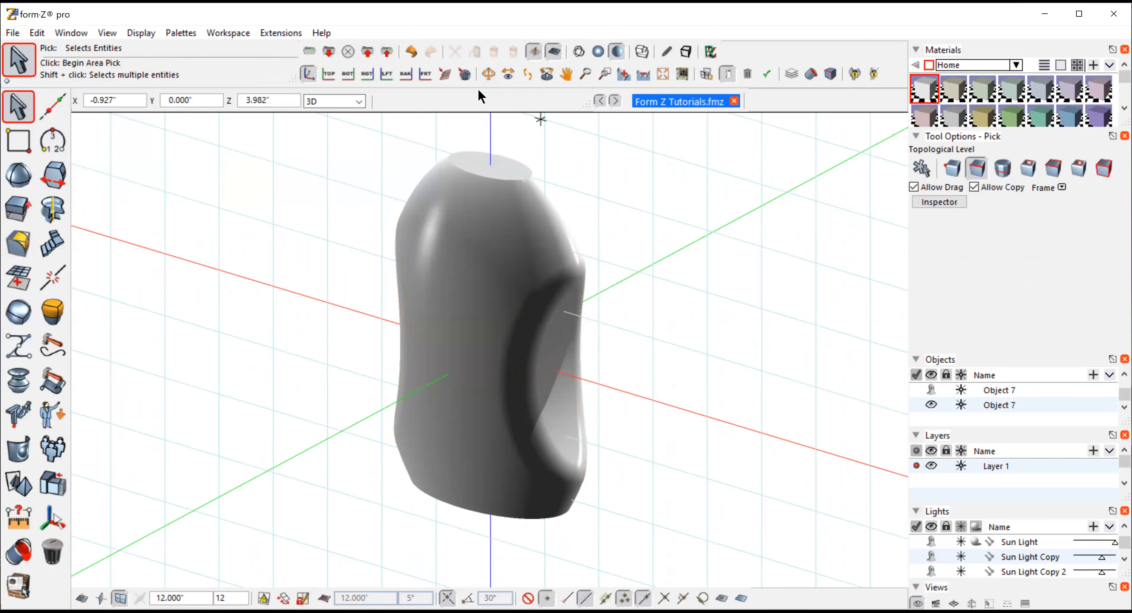
left_click_drag(705, 379, 135, 338)
left_click_drag(682, 489, 576, 493)
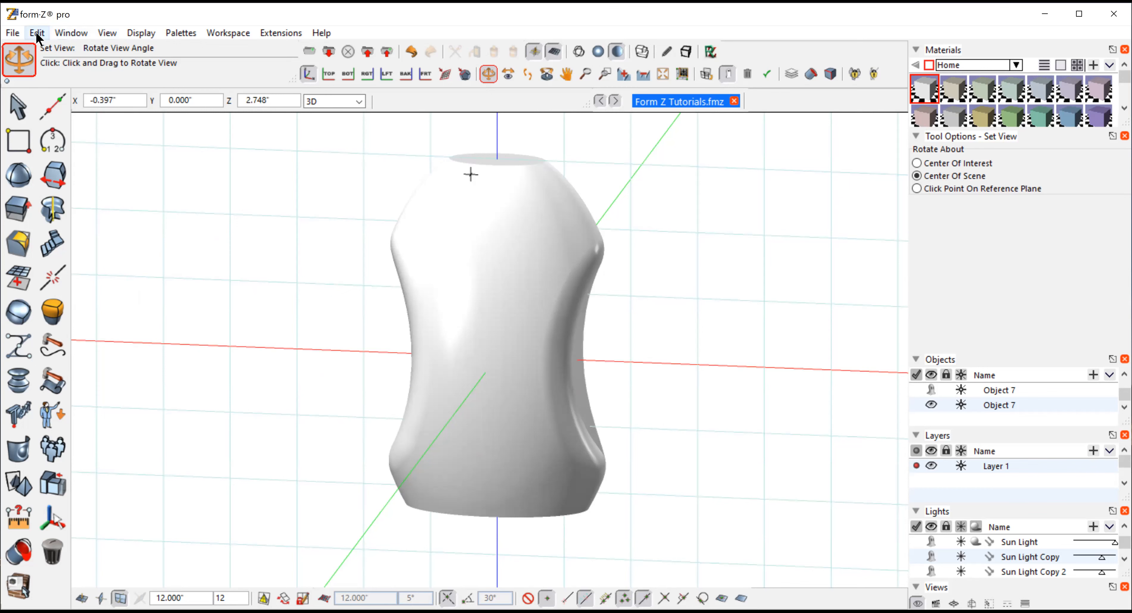
Undo the rounding, trims and arc edits back to the plain elongated sphere
key("ctrl+z")
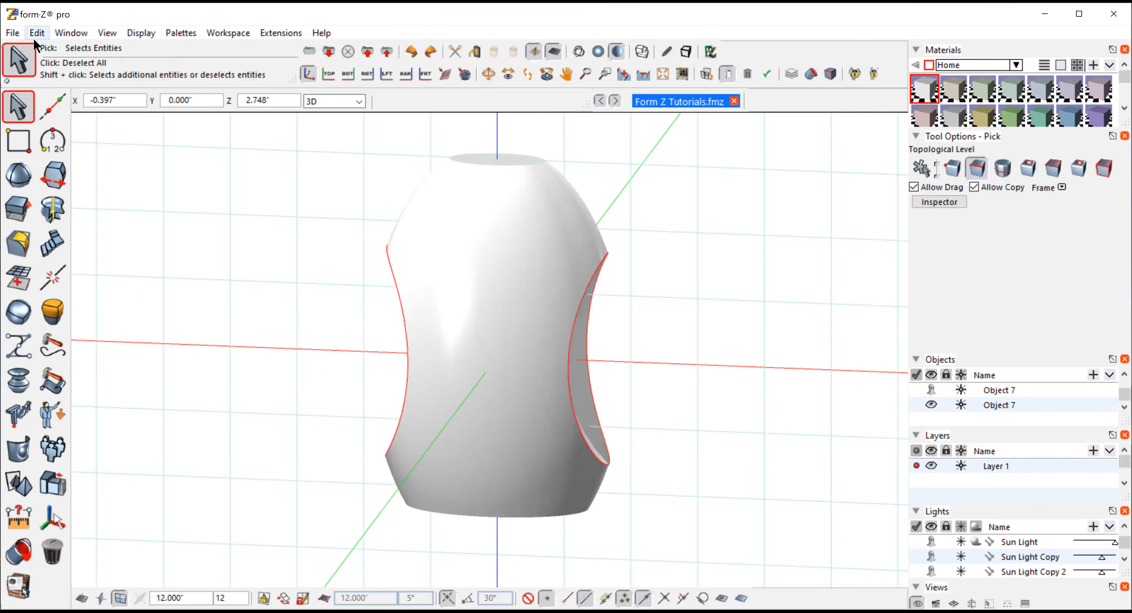
left_click(34, 40)
key("ctrl+z")
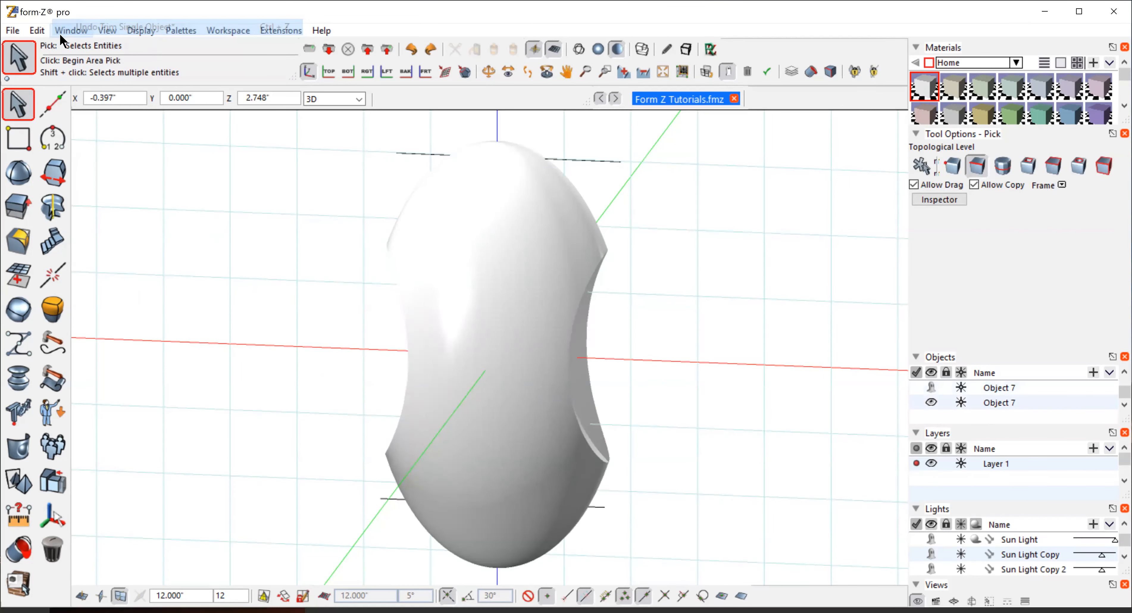
key("ctrl+z")
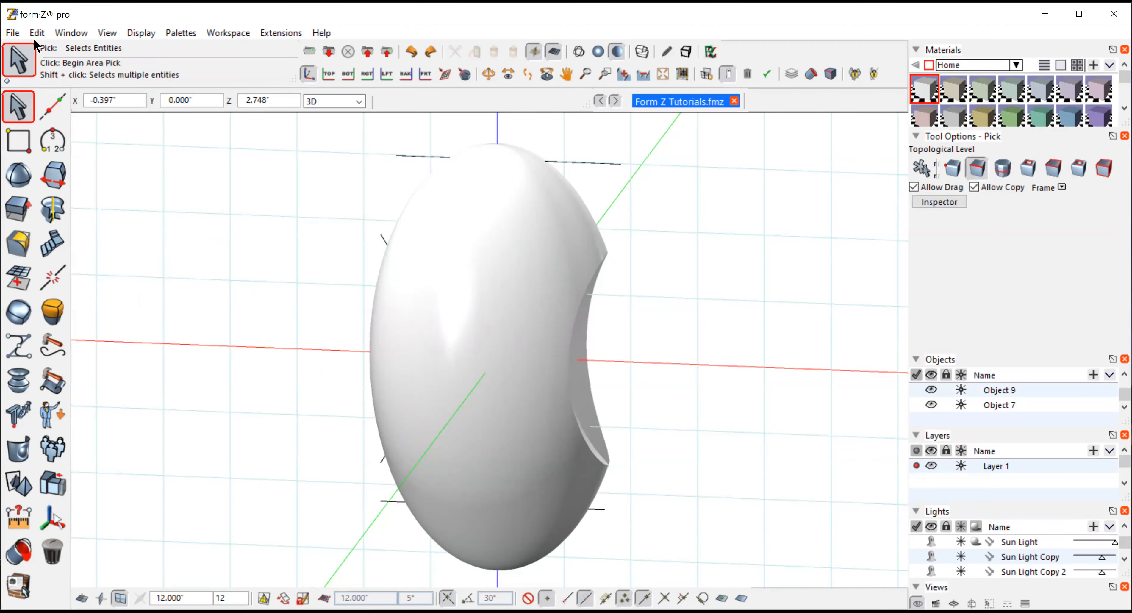
key("ctrl+z")
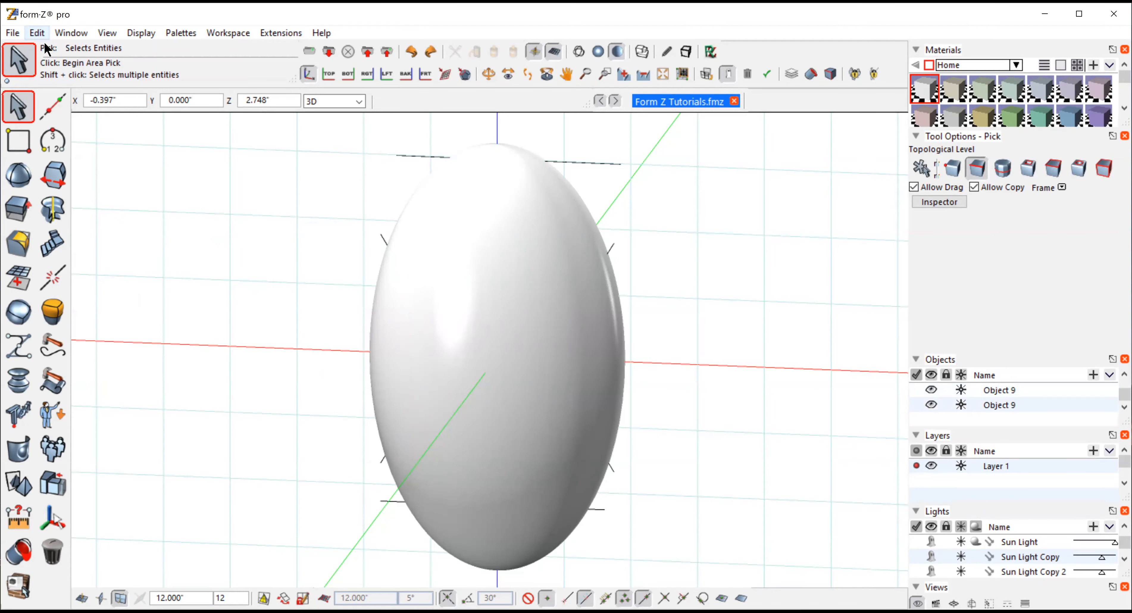
key("ctrl+z")
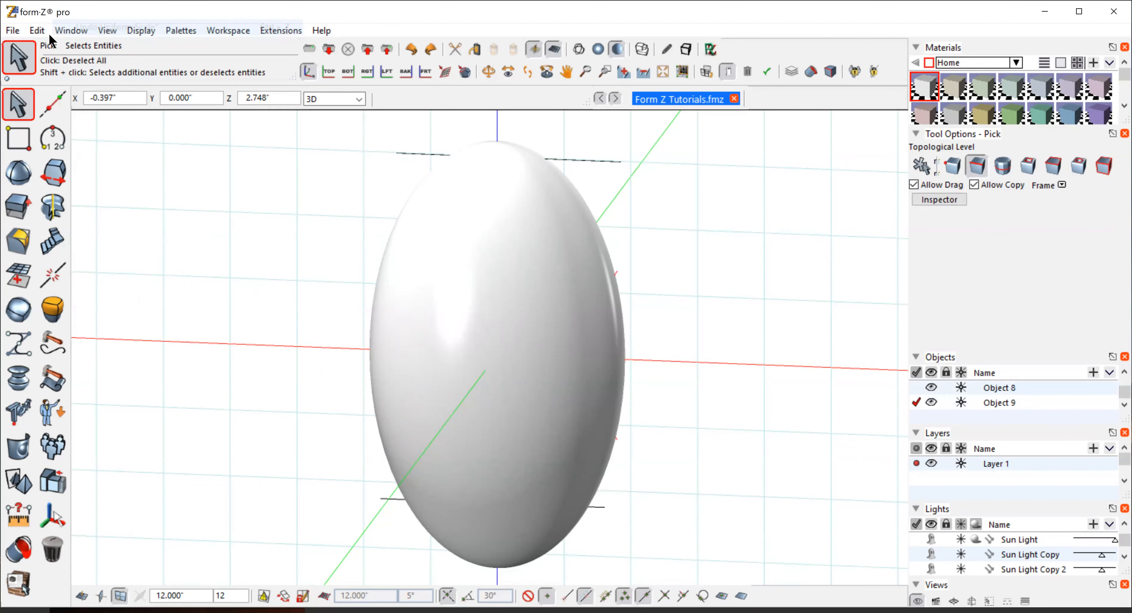
left_click(42, 31)
left_click(67, 30)
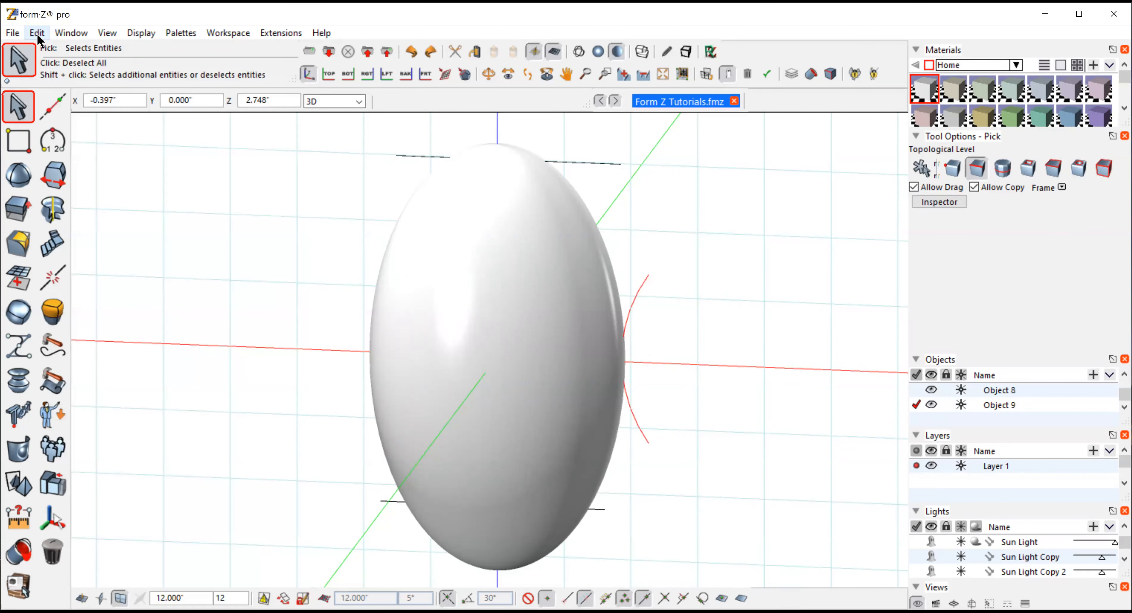
key("ctrl+z")
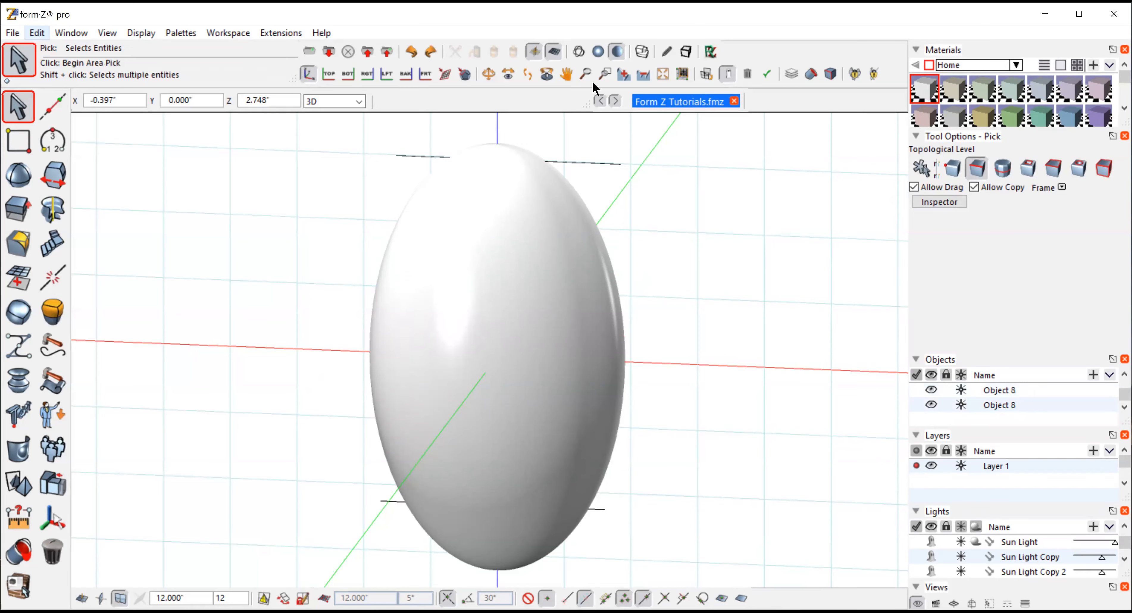
key("alt+e")
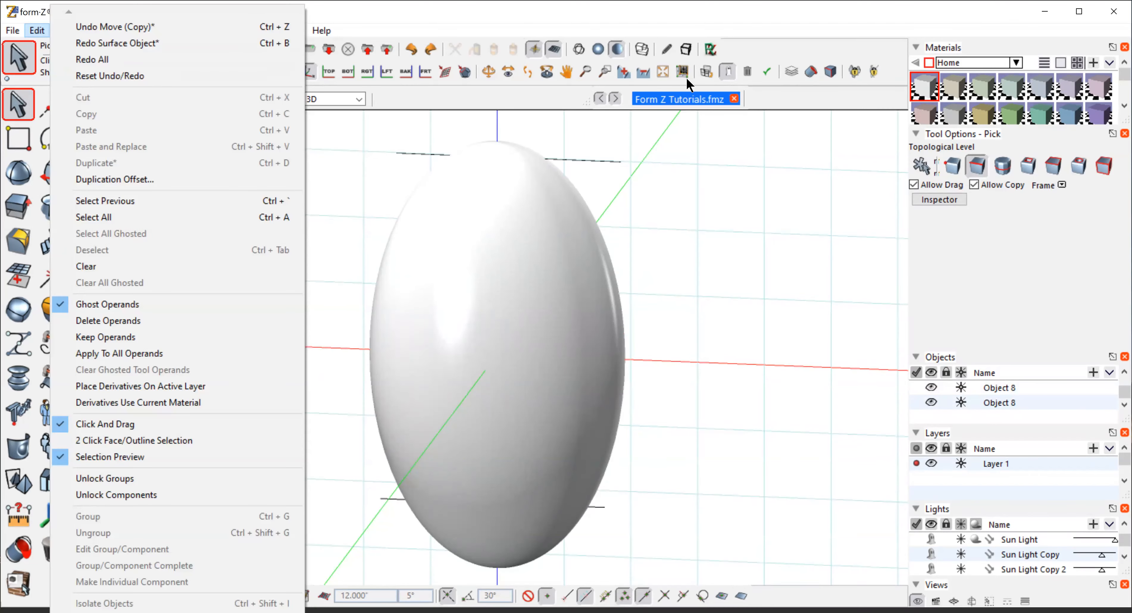
left_click(645, 71)
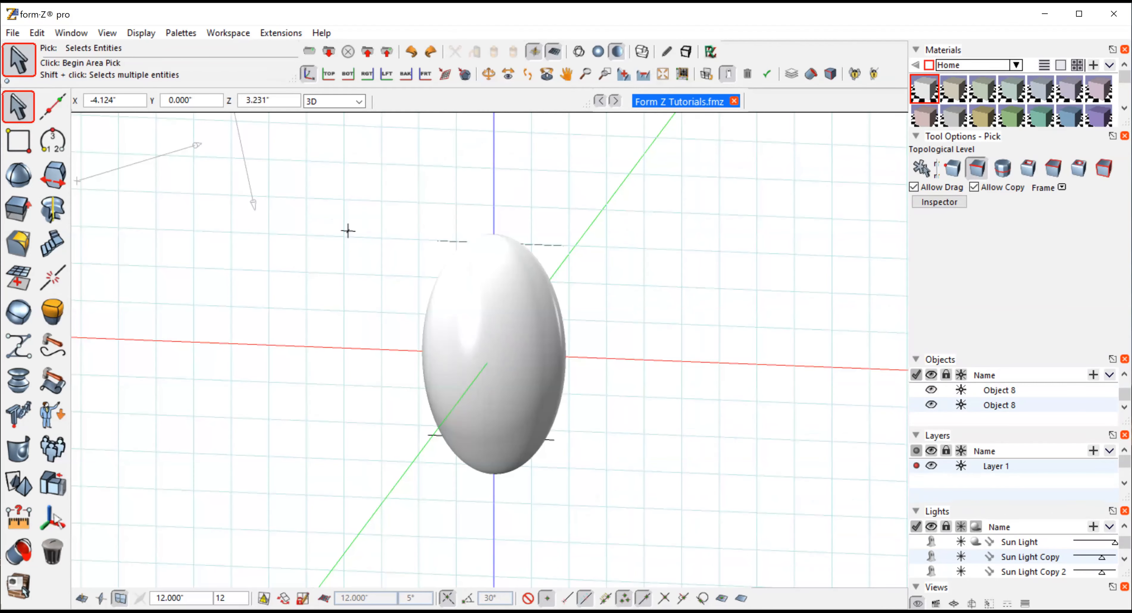
Select everything in the scene and delete it
left_click_drag(348, 183, 673, 553)
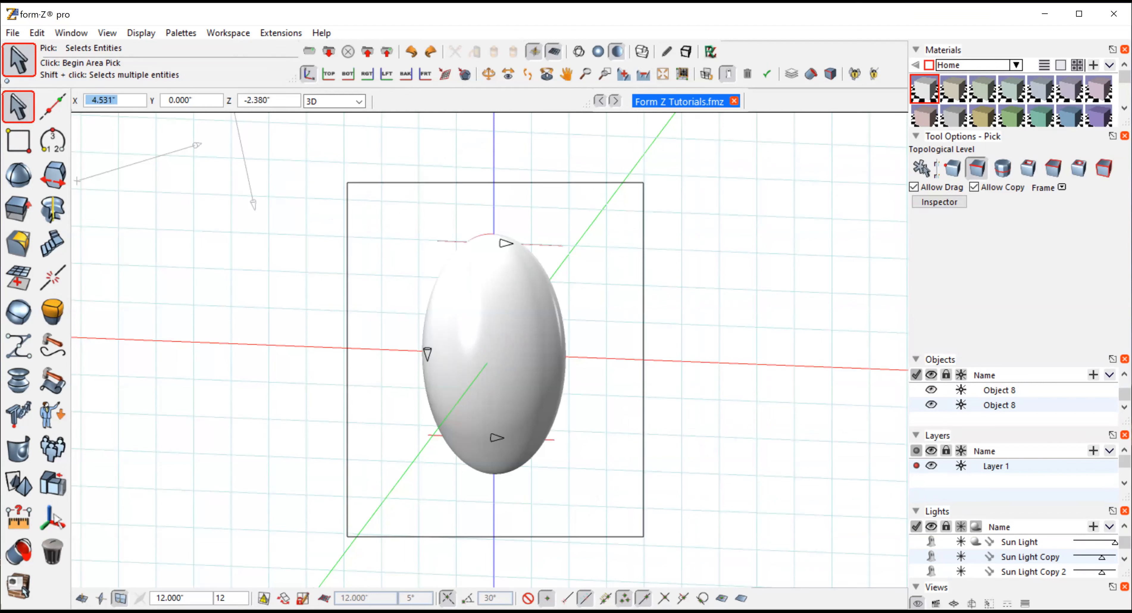
key("Delete")
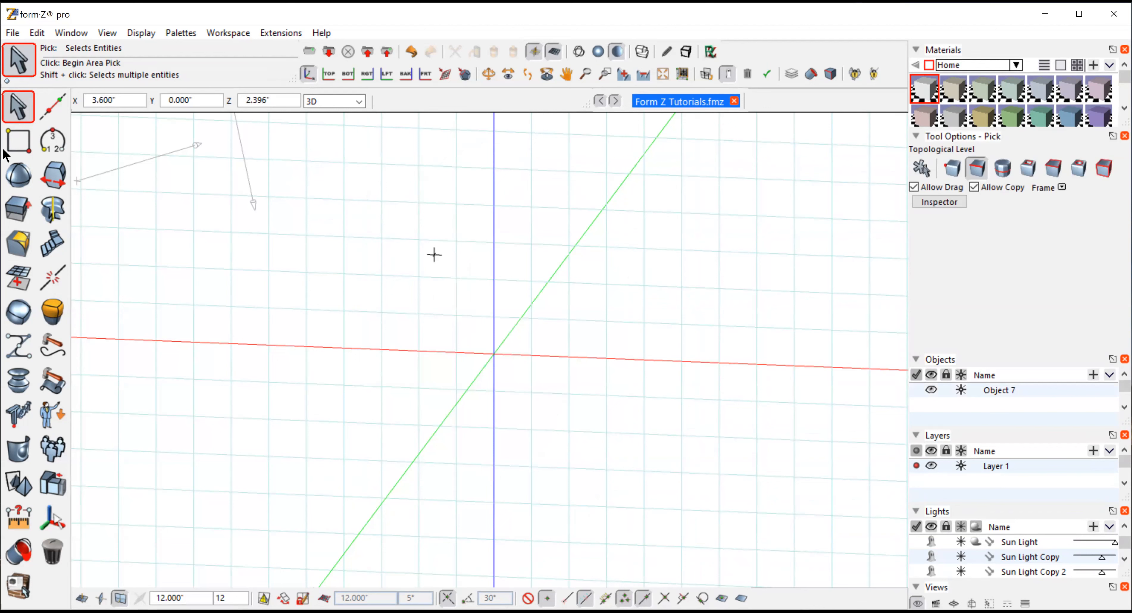
Switch to top view and create a sphere centered at 0, 0, 0 with a radius of about 1.86 inches
left_click(15, 142)
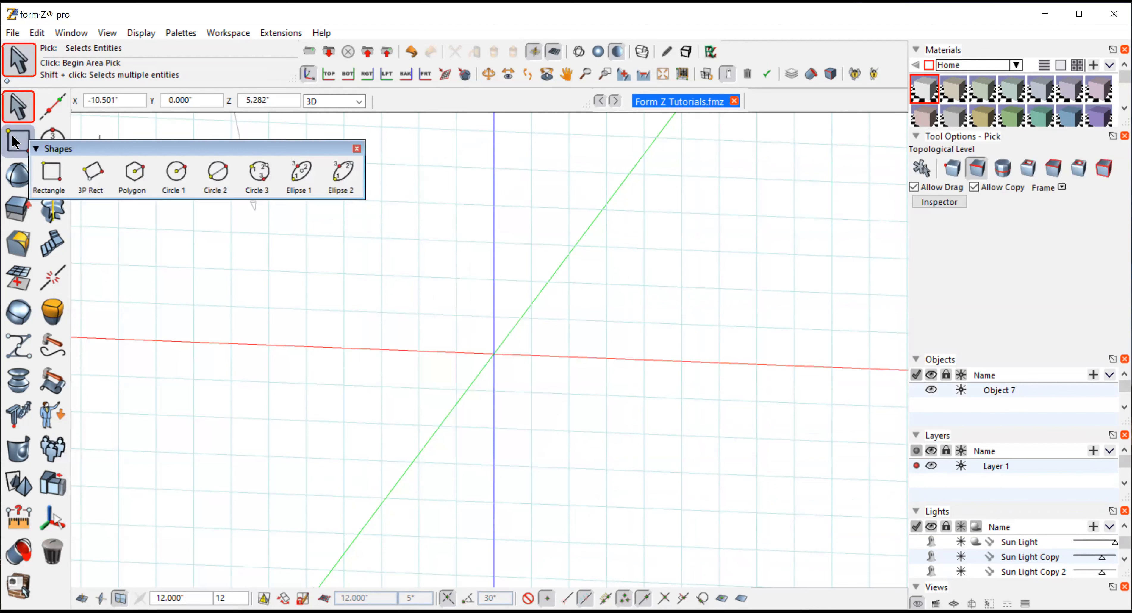
left_click(16, 175)
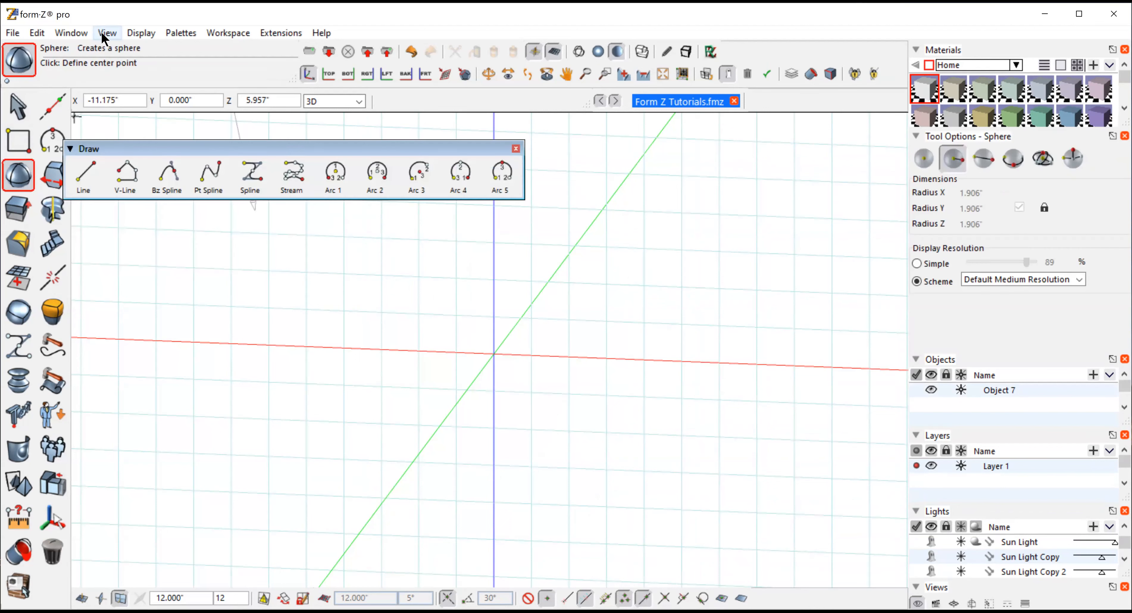
left_click(106, 34)
left_click(132, 256)
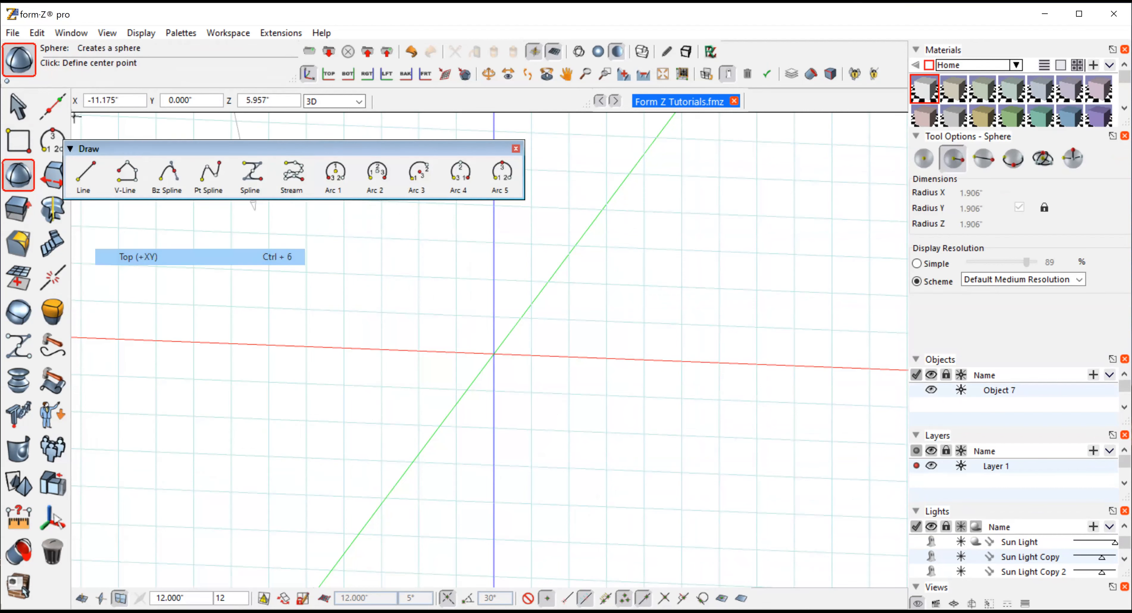
mouse_move(17, 175)
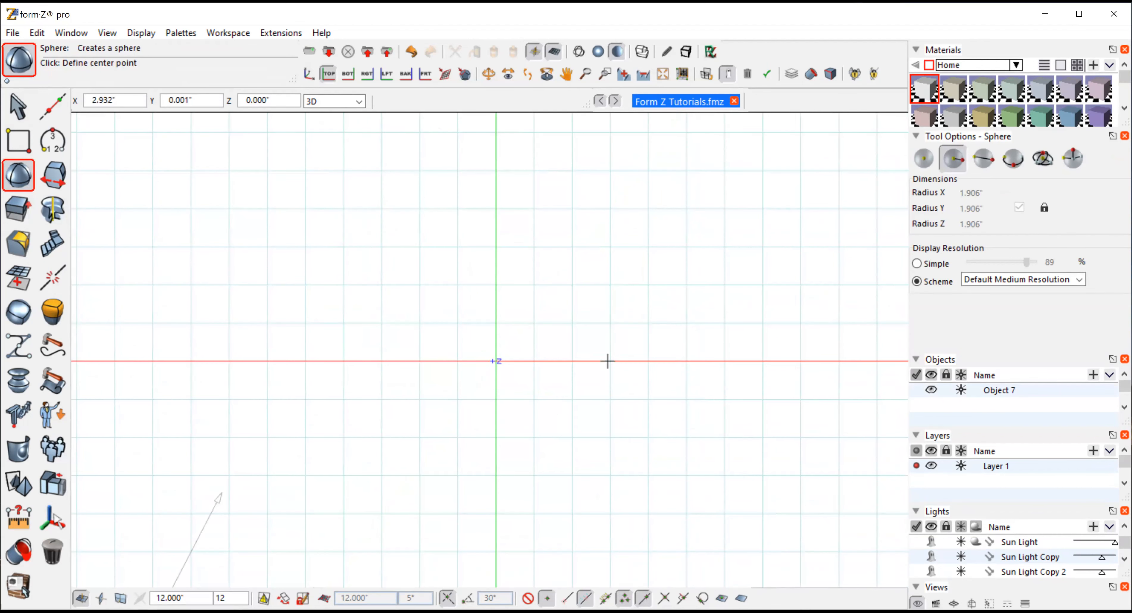
left_click(132, 103)
key("BackSpace")
type("0")
key("Tab")
type("0")
key("Tab")
type("0")
key("Return")
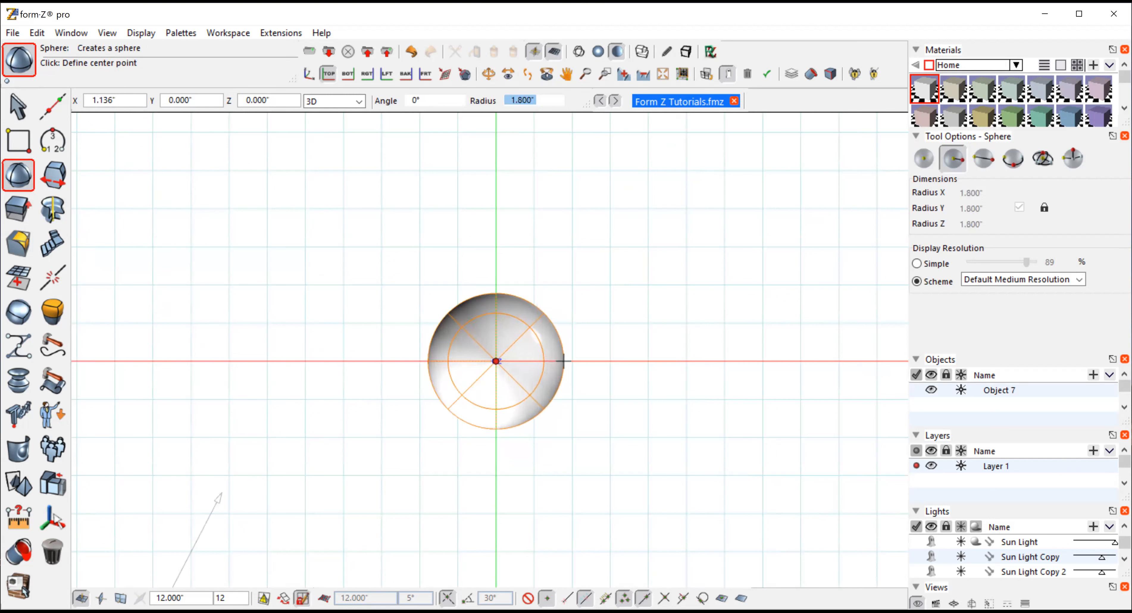
left_click(566, 361)
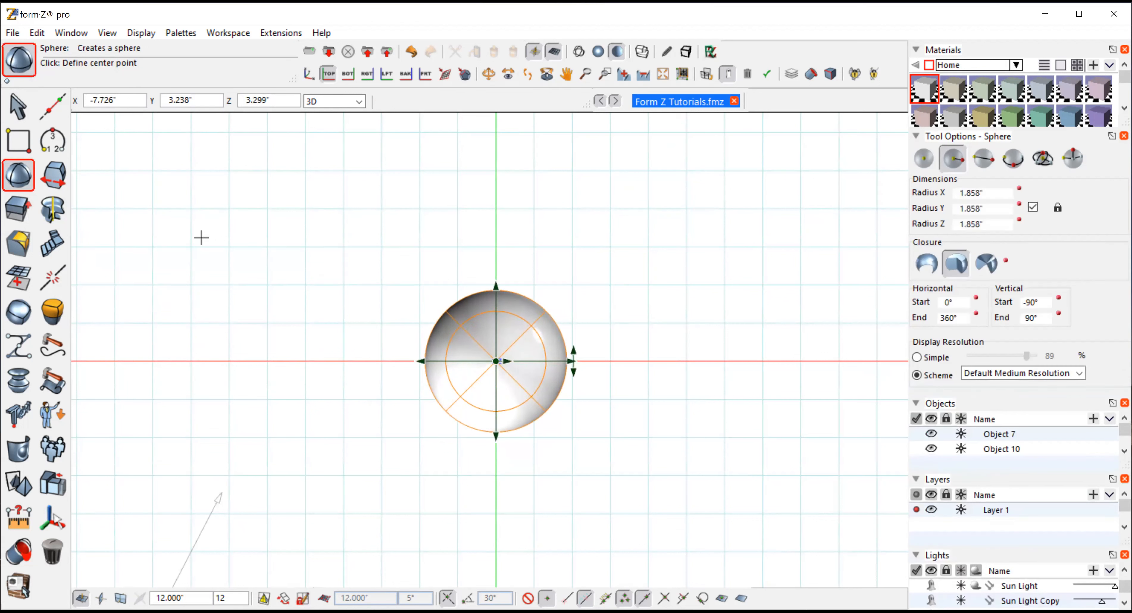
Switch to wireframe display and place a 2.141 × 2.141 × 8.135-inch box centered at the origin
left_click(16, 177)
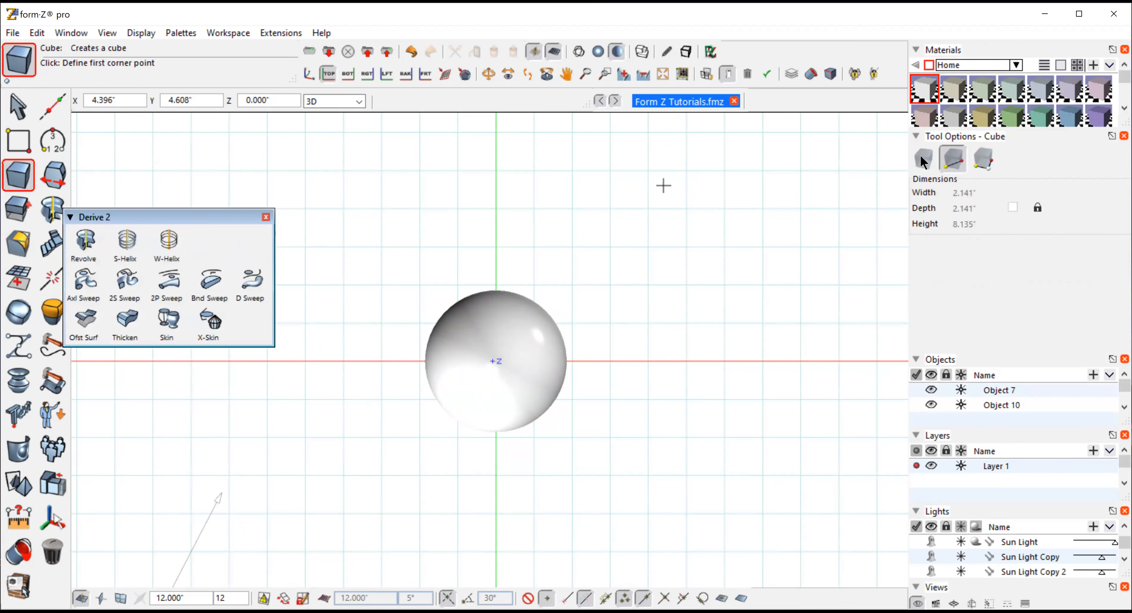
left_click(922, 158)
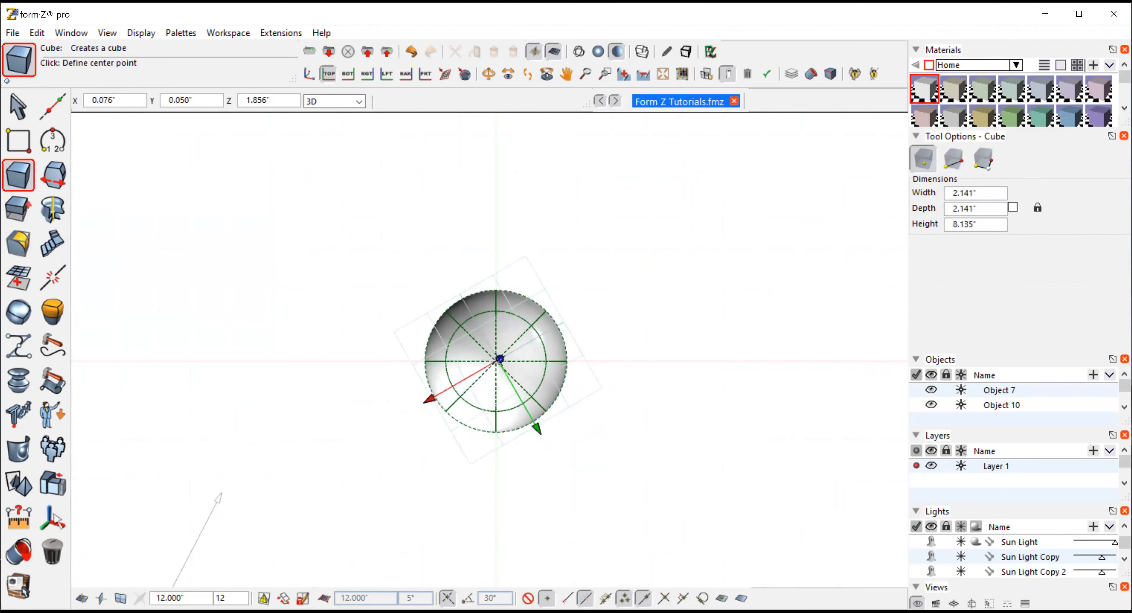
left_click(579, 54)
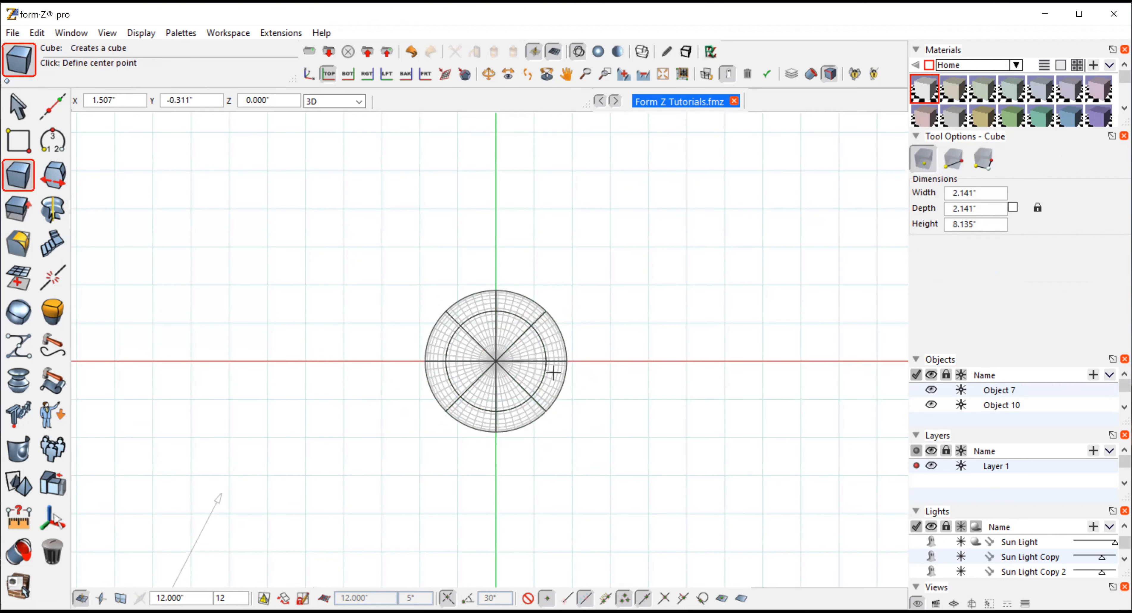
left_click(495, 361)
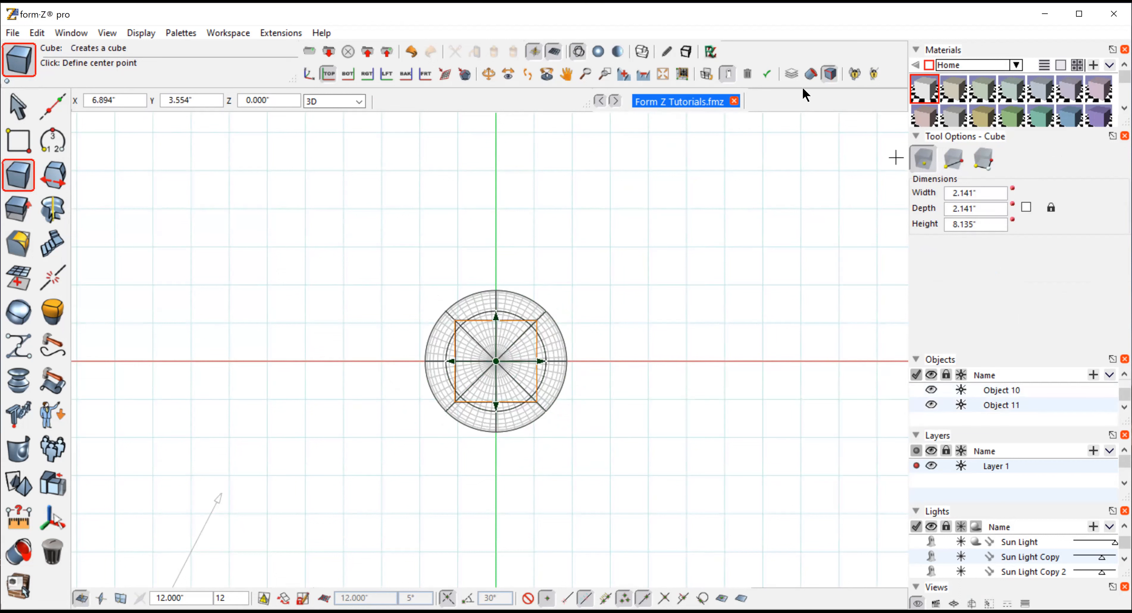
Select the box and move it straight down in front view so only its upper end stays inside the sphere
left_click(107, 40)
left_click(138, 50)
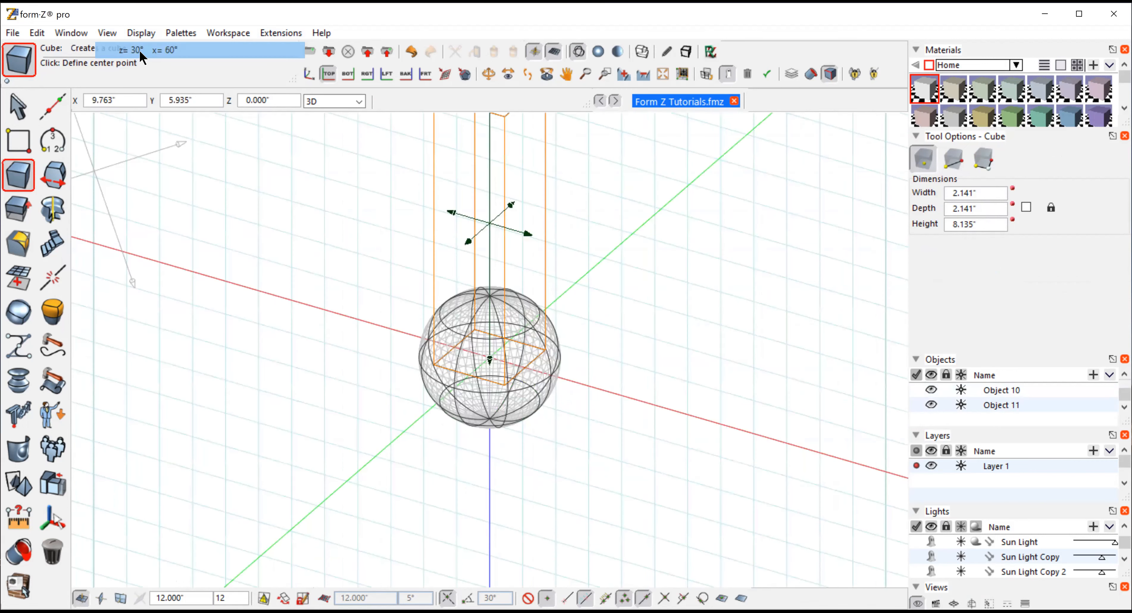
left_click(16, 104)
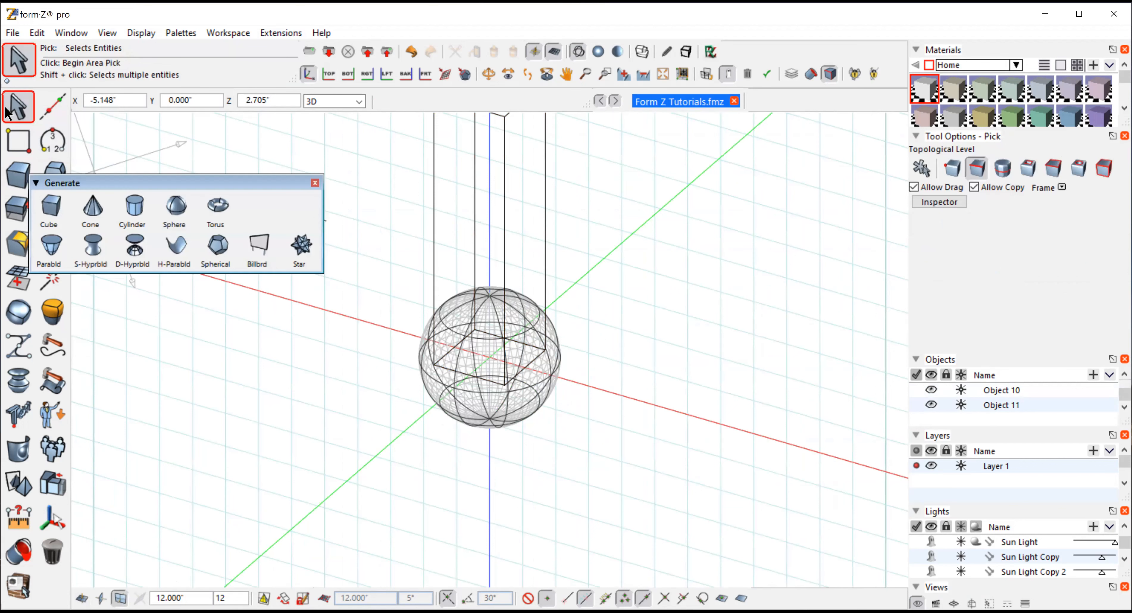
left_click(920, 168)
left_click(547, 194)
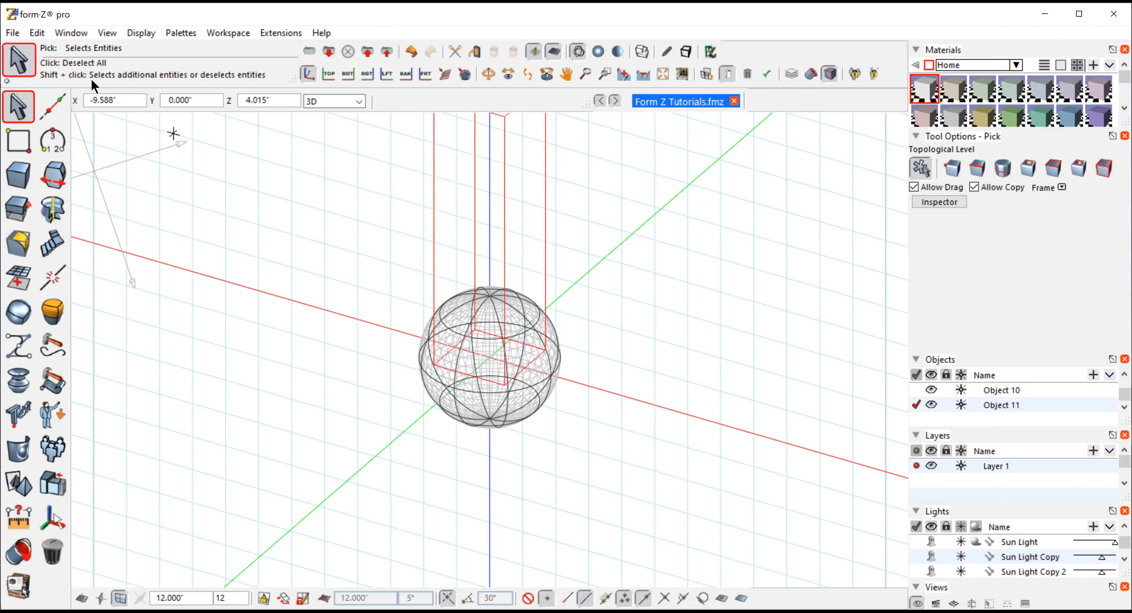
left_click(108, 33)
left_click(128, 337)
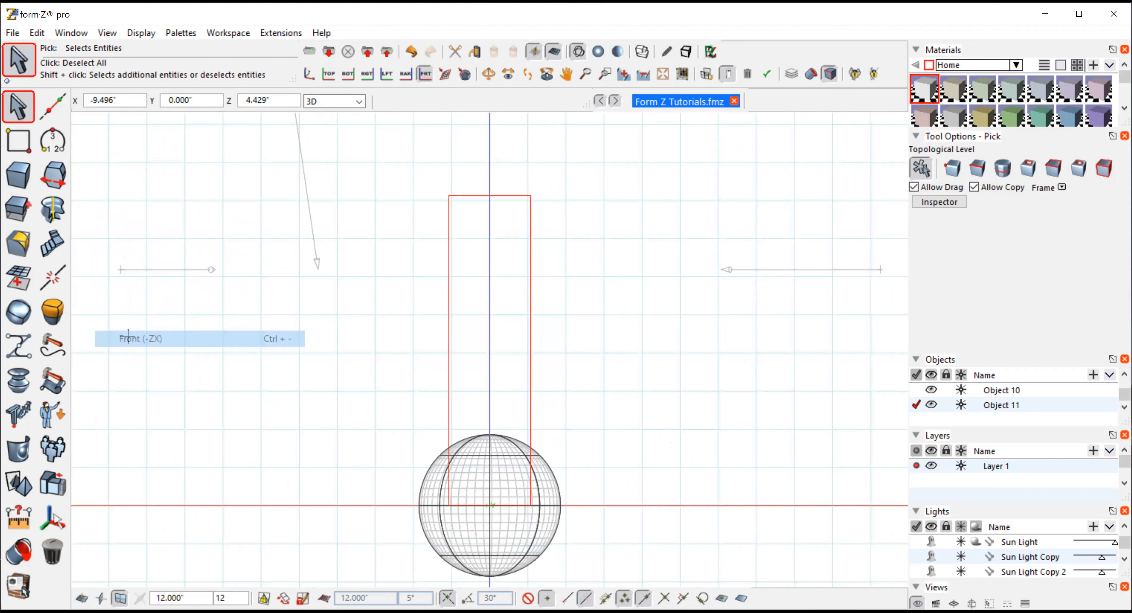
left_click(643, 71)
left_click(20, 462)
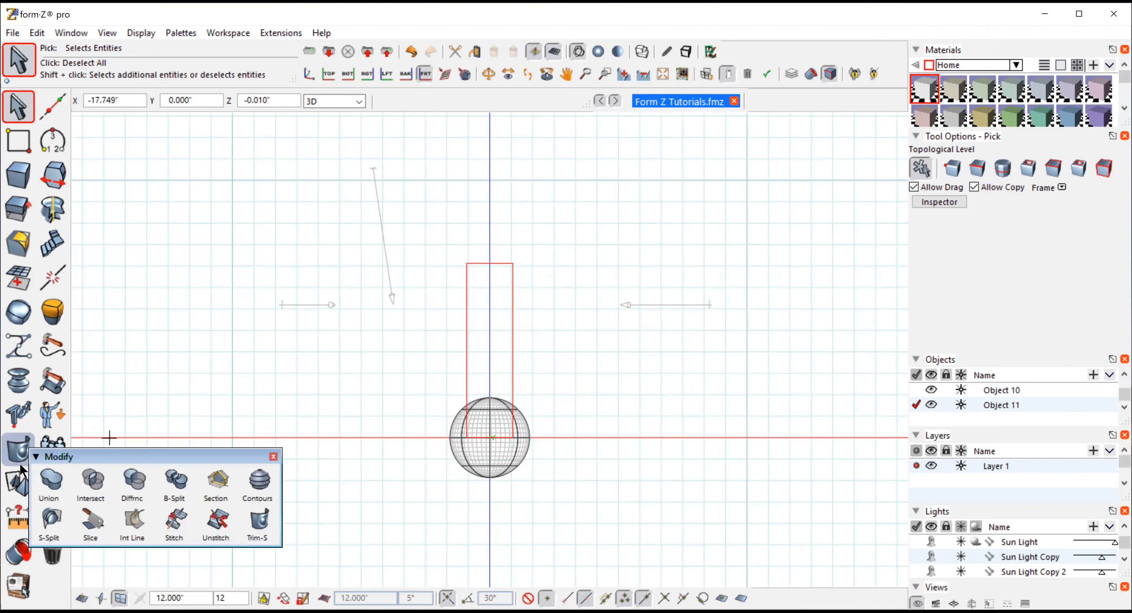
left_click(14, 492)
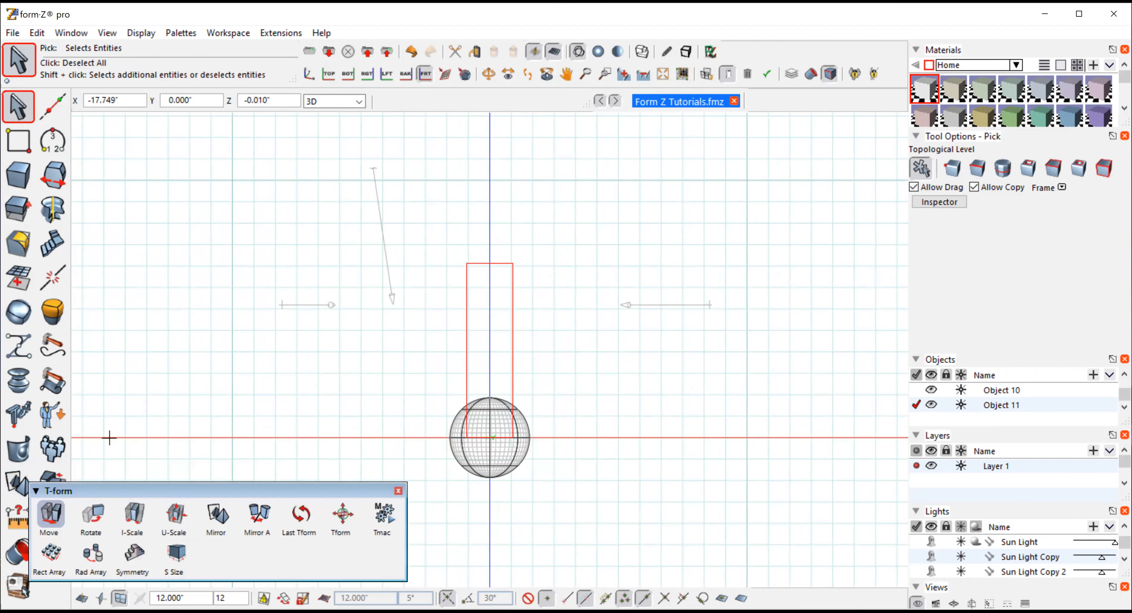
left_click(49, 514)
left_click(925, 152)
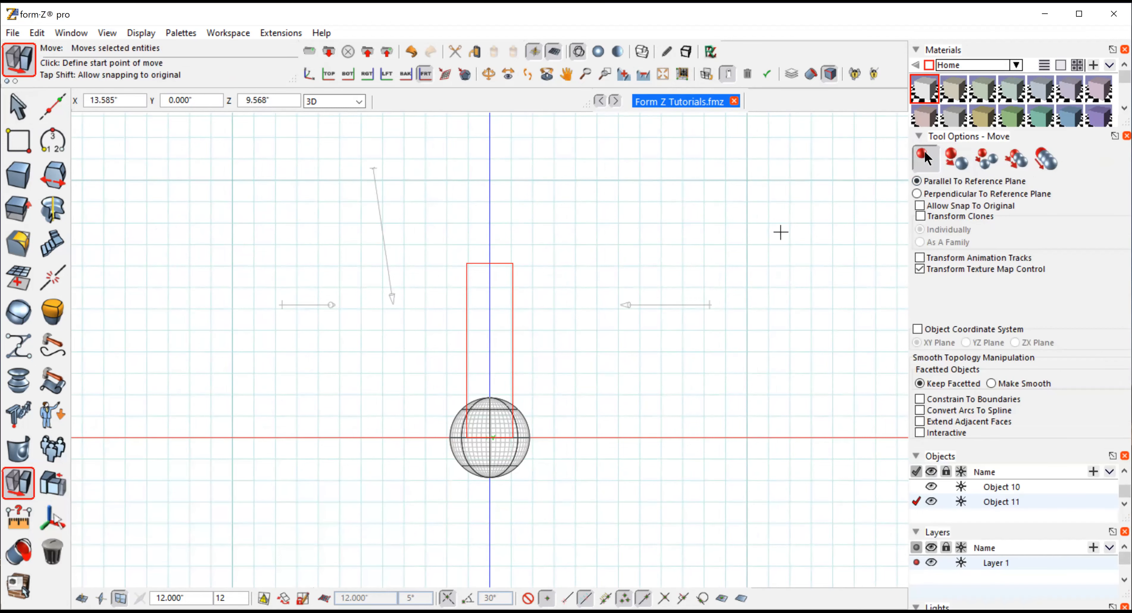
left_click(567, 293)
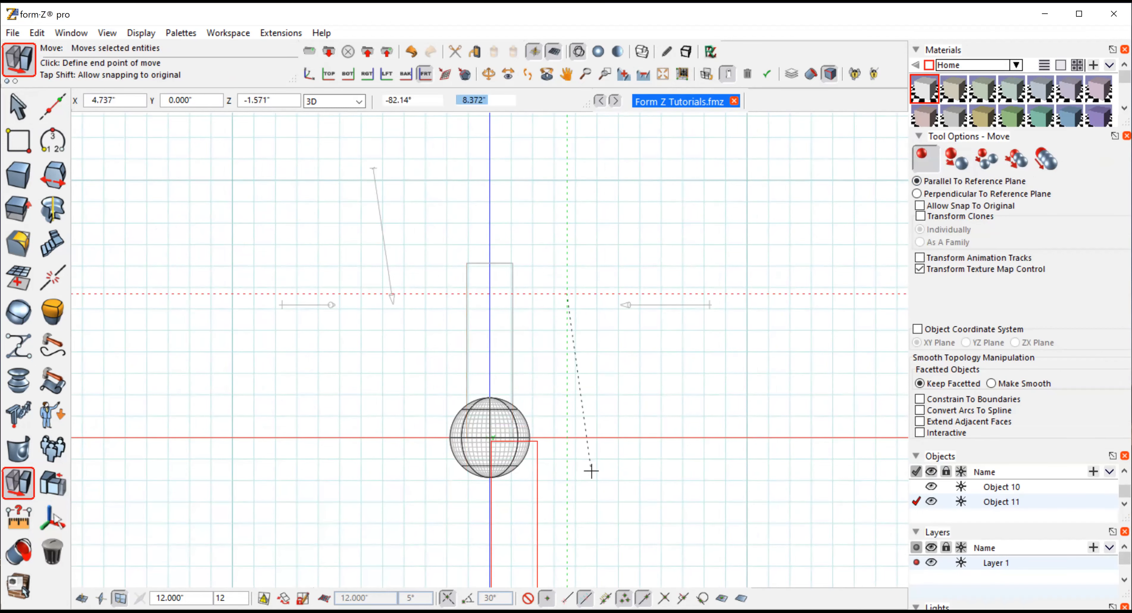
left_click(566, 456)
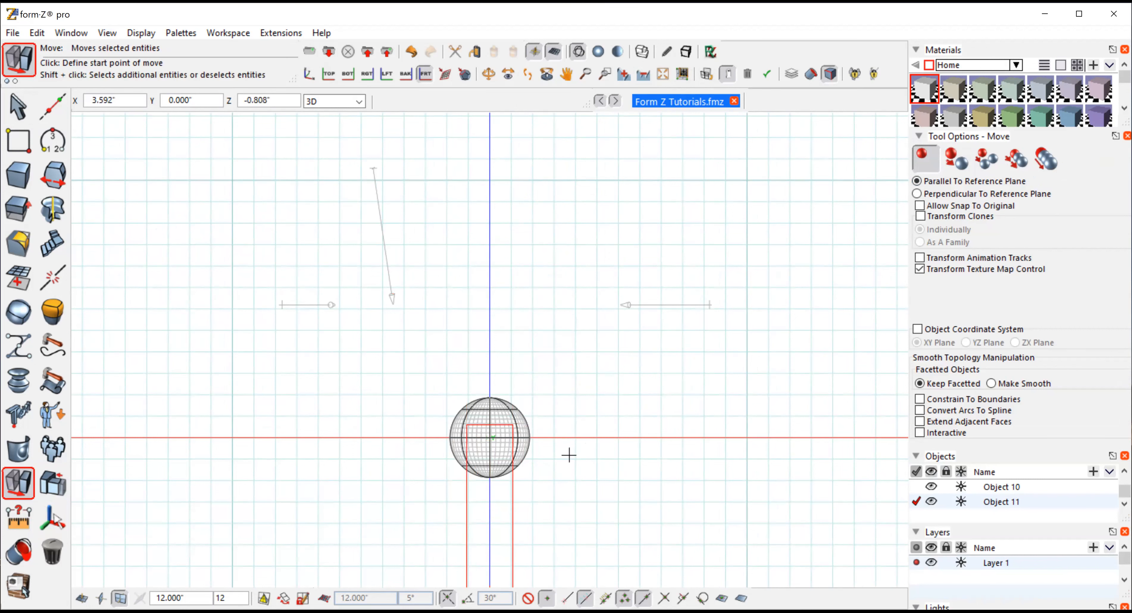
Pan, shade and return to the axonometric view to examine how the sphere and box overlap
left_click(566, 74)
left_click_drag(607, 497, 622, 354)
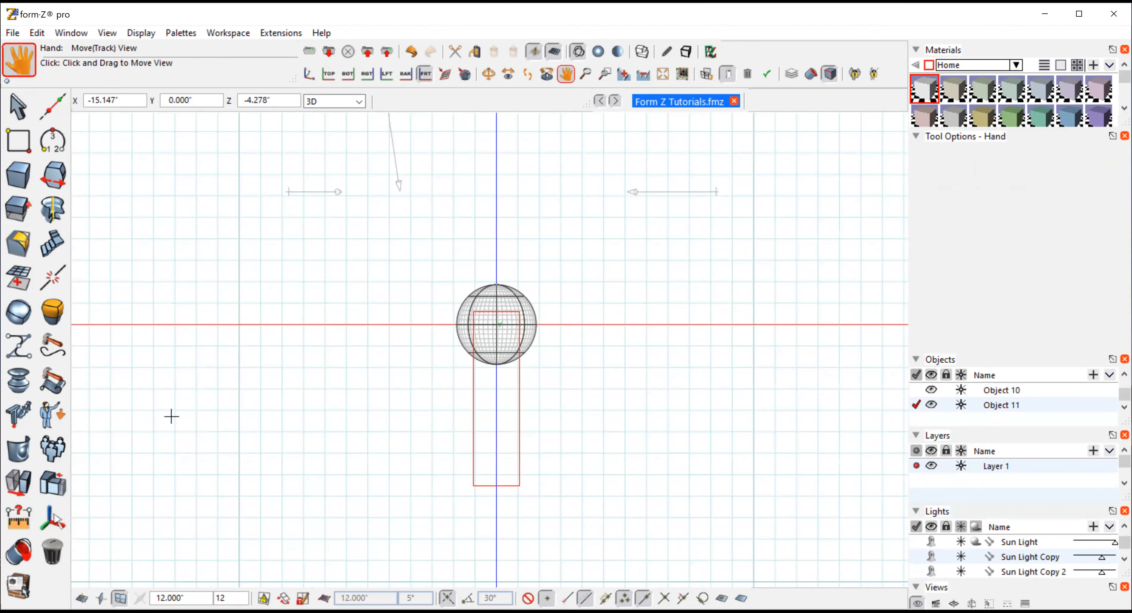
left_click(596, 52)
left_click(106, 33)
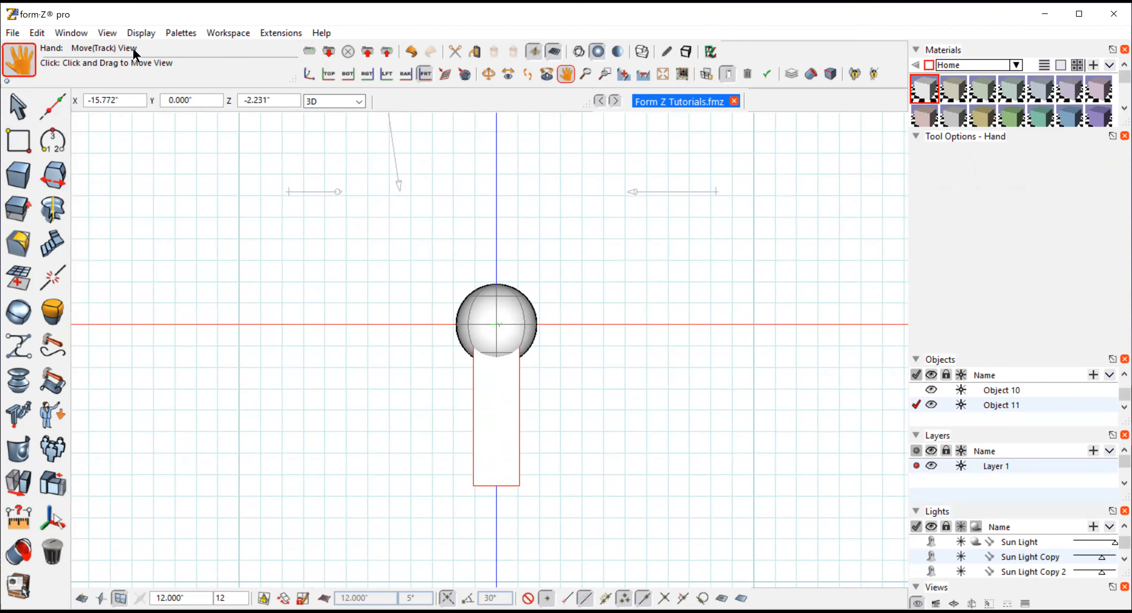
left_click(132, 49)
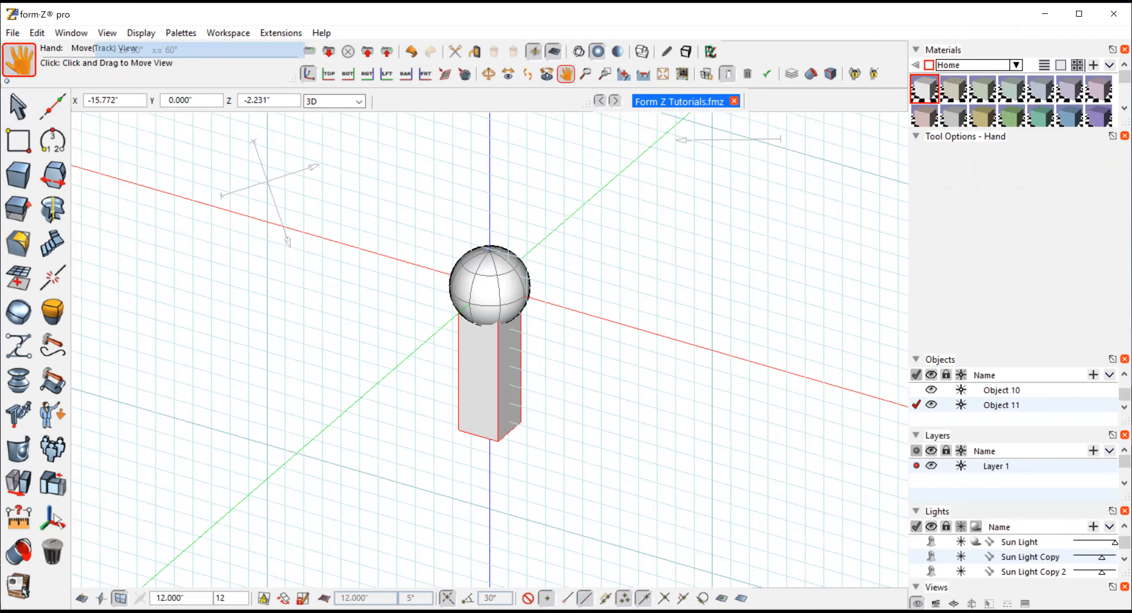
left_click(624, 74)
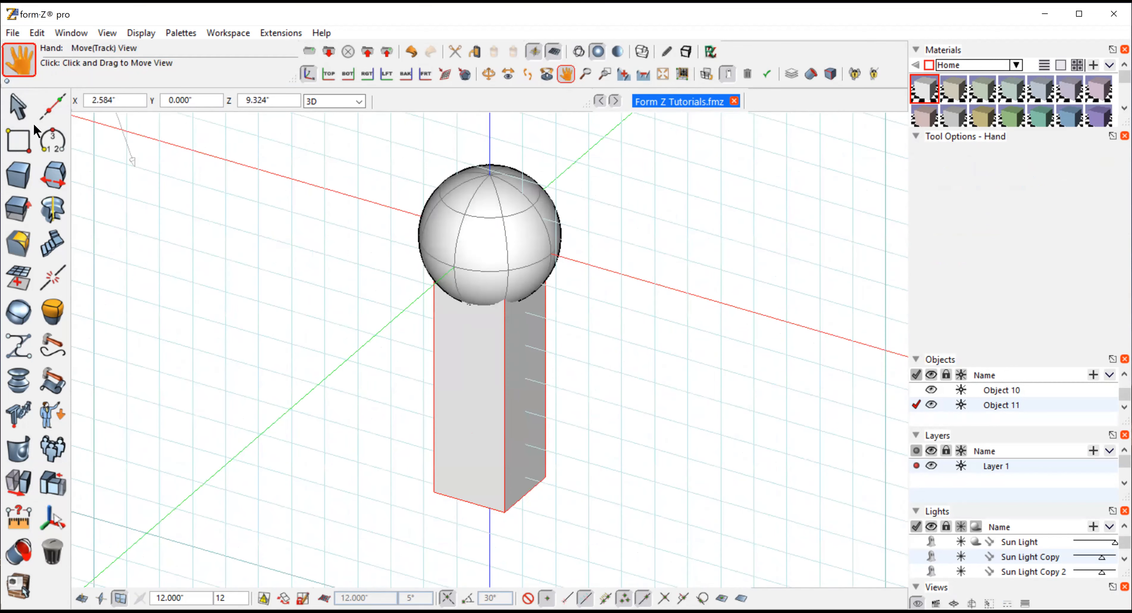
Union the sphere and the box into a single object in wireframe display
left_click(16, 108)
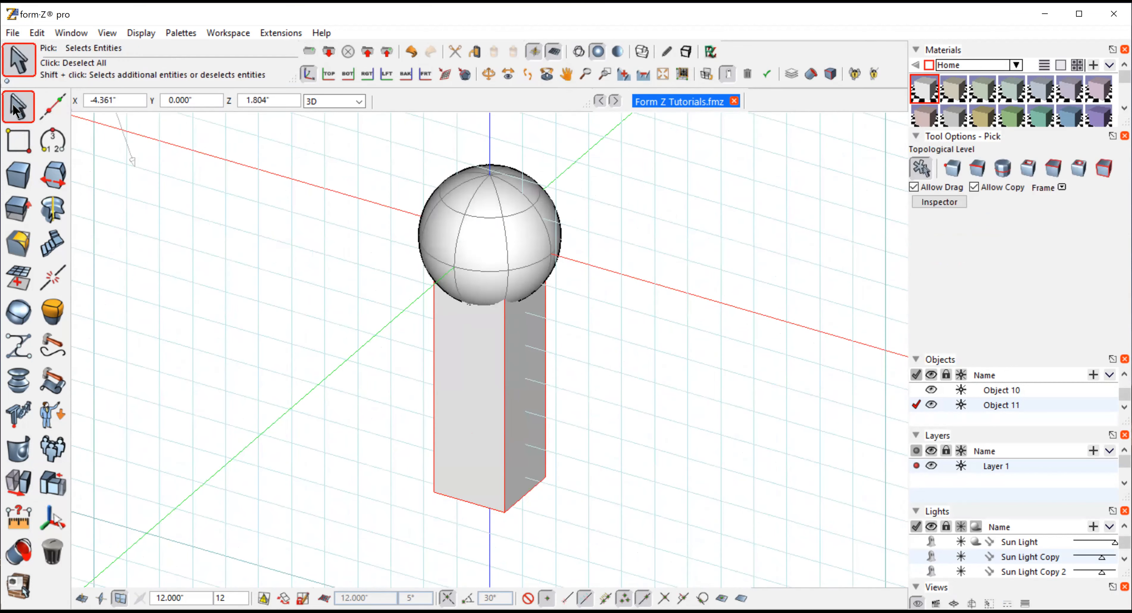
left_click(597, 227)
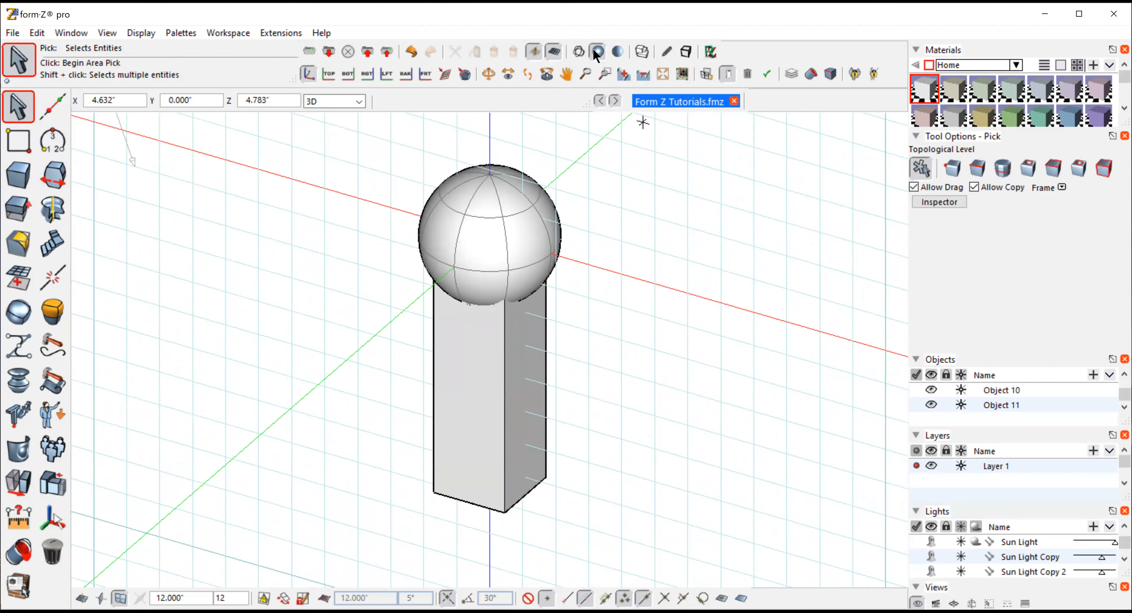
left_click(578, 51)
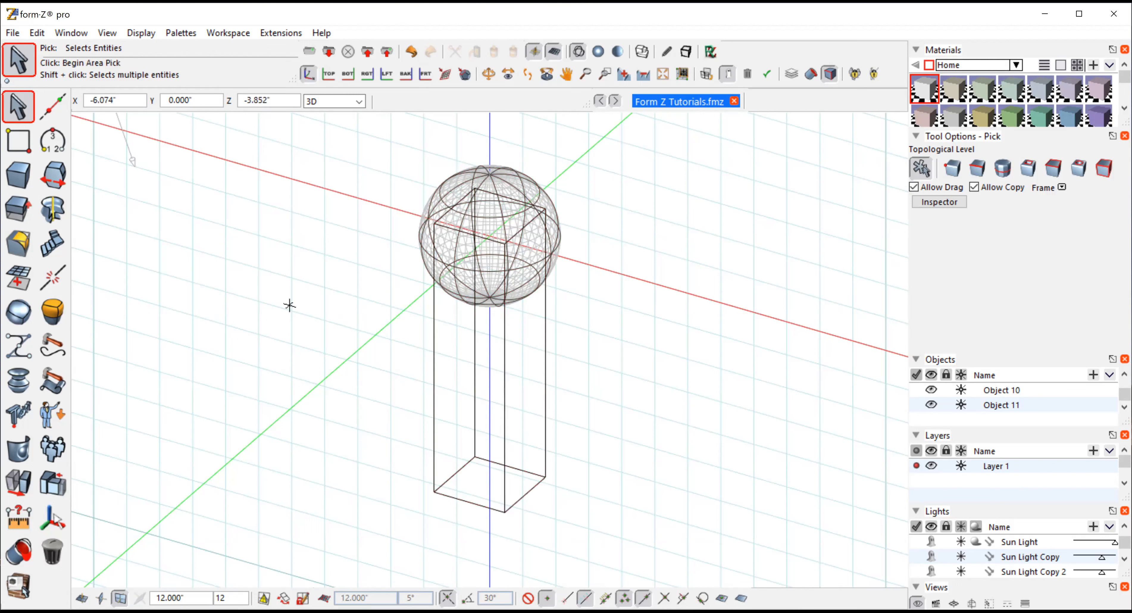
mouse_move(18, 209)
mouse_move(17, 453)
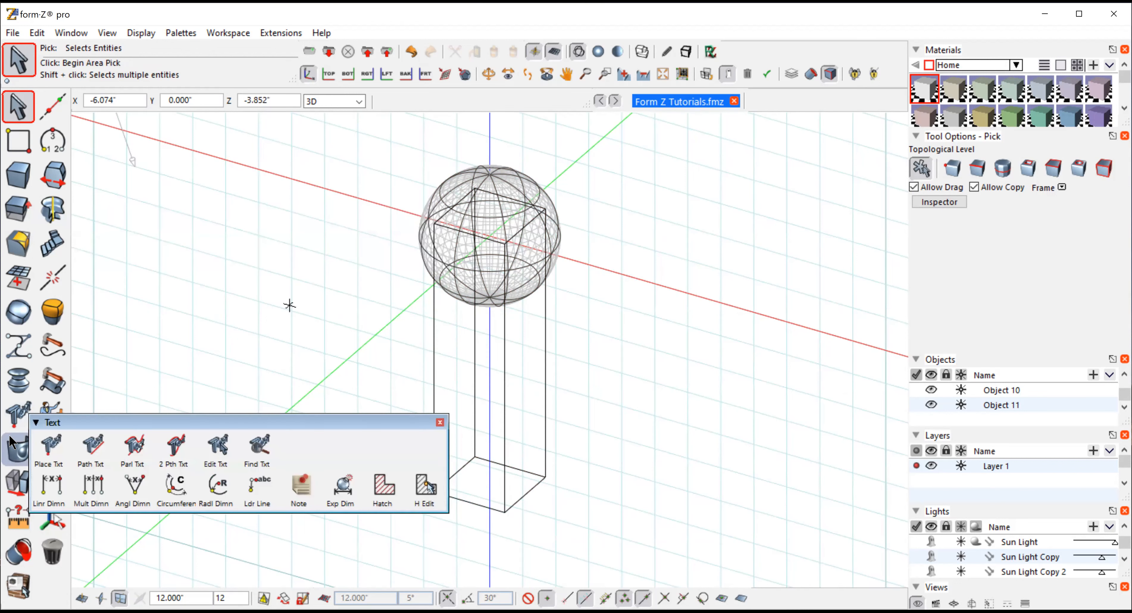
mouse_move(19, 488)
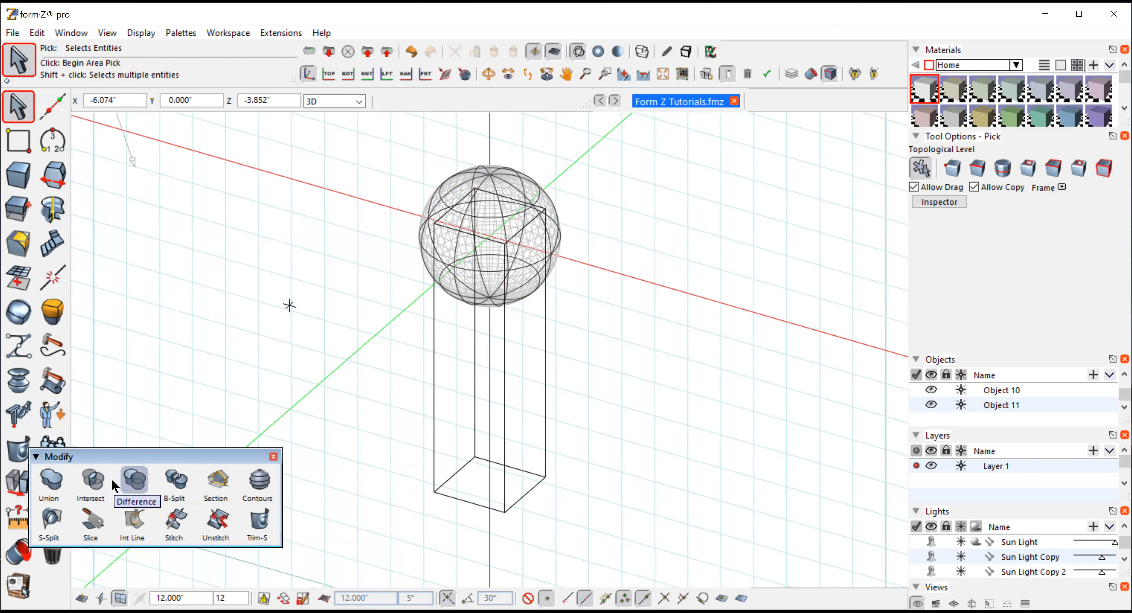
left_click(51, 480)
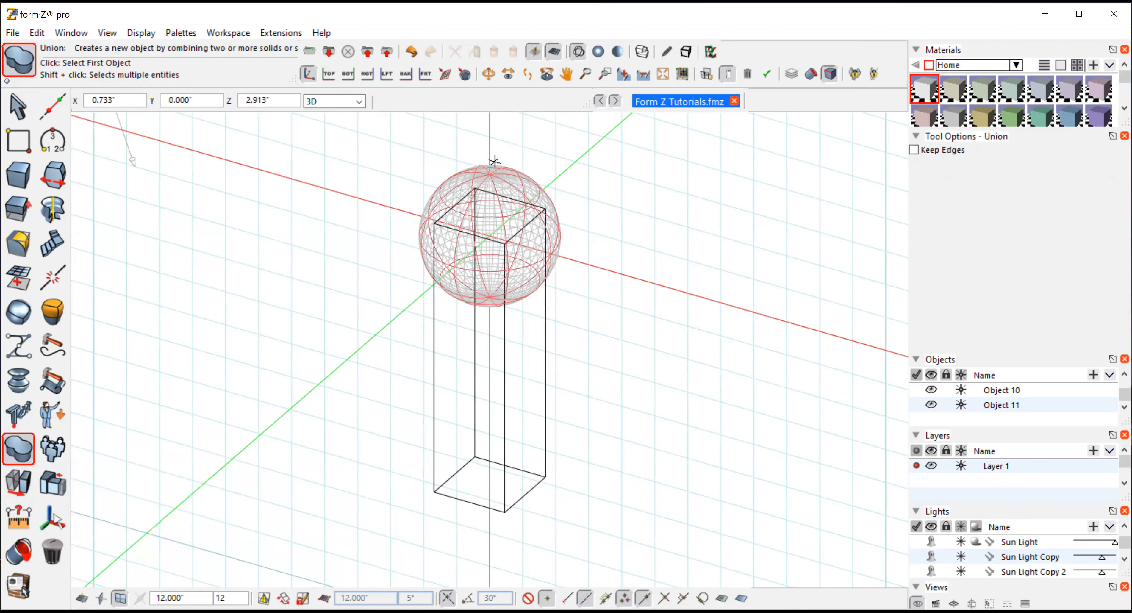
left_click(491, 178)
left_click(530, 379)
left_click(508, 368)
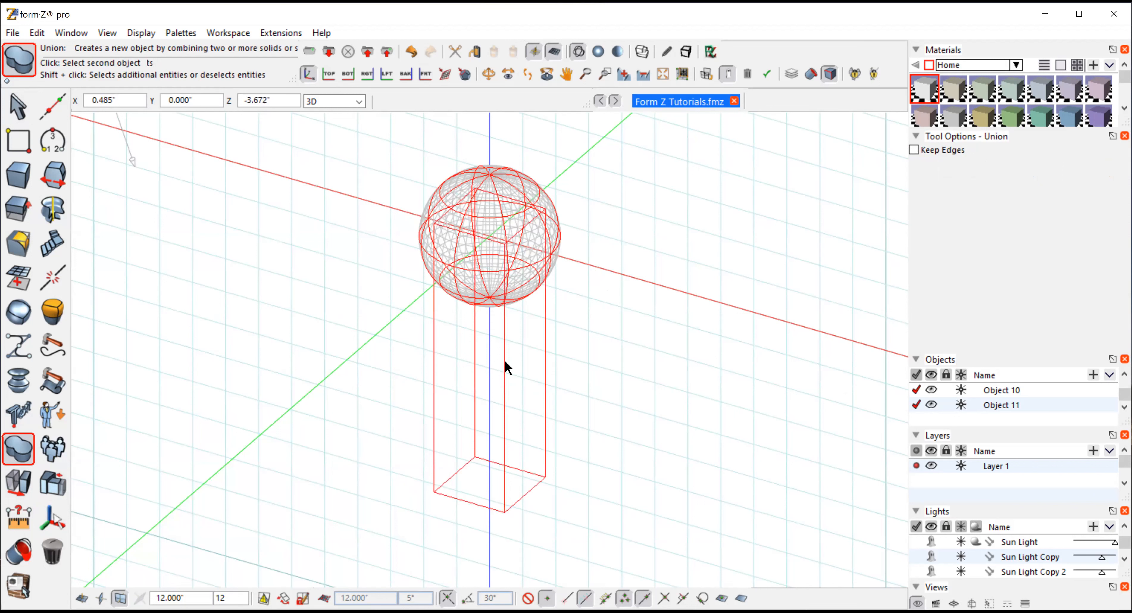
left_click(10, 447)
left_click(10, 447)
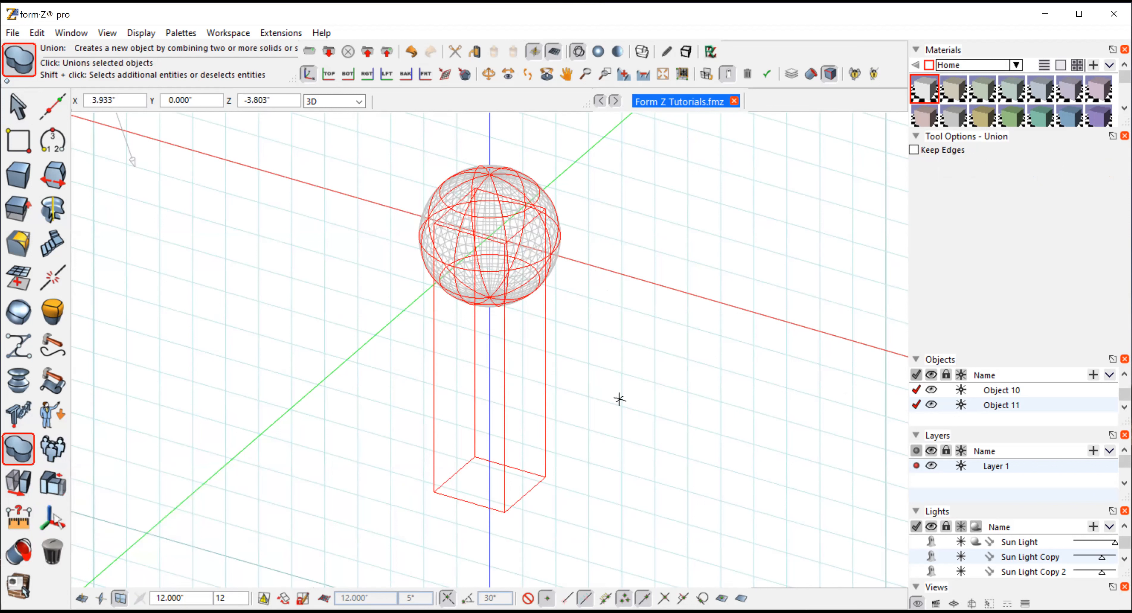
left_click(646, 359)
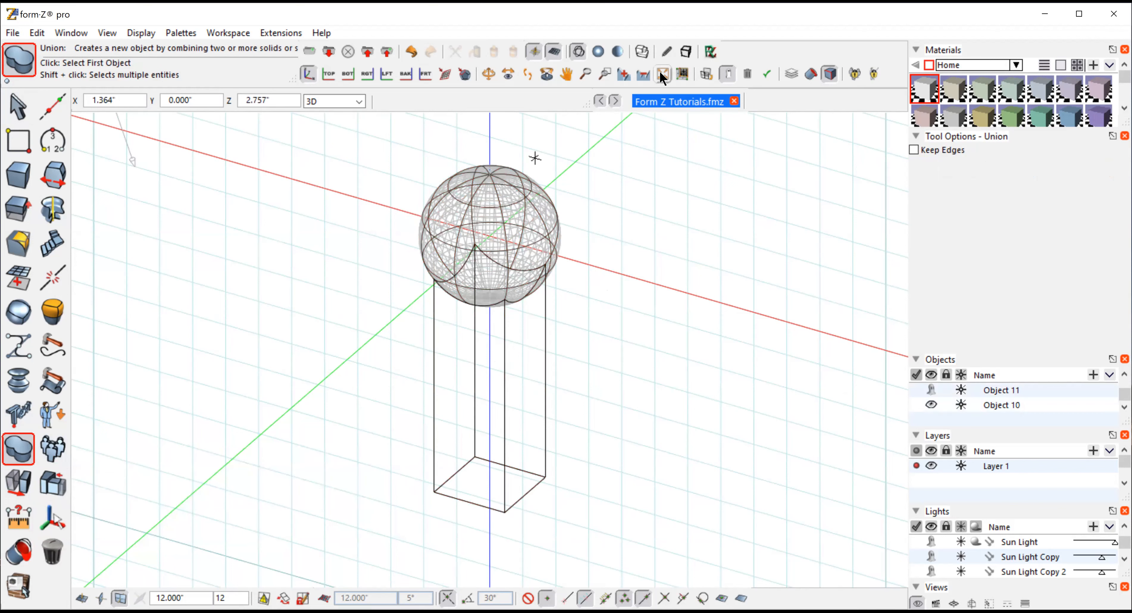
Shade the unioned object and orbit around it to inspect the joint
left_click(597, 54)
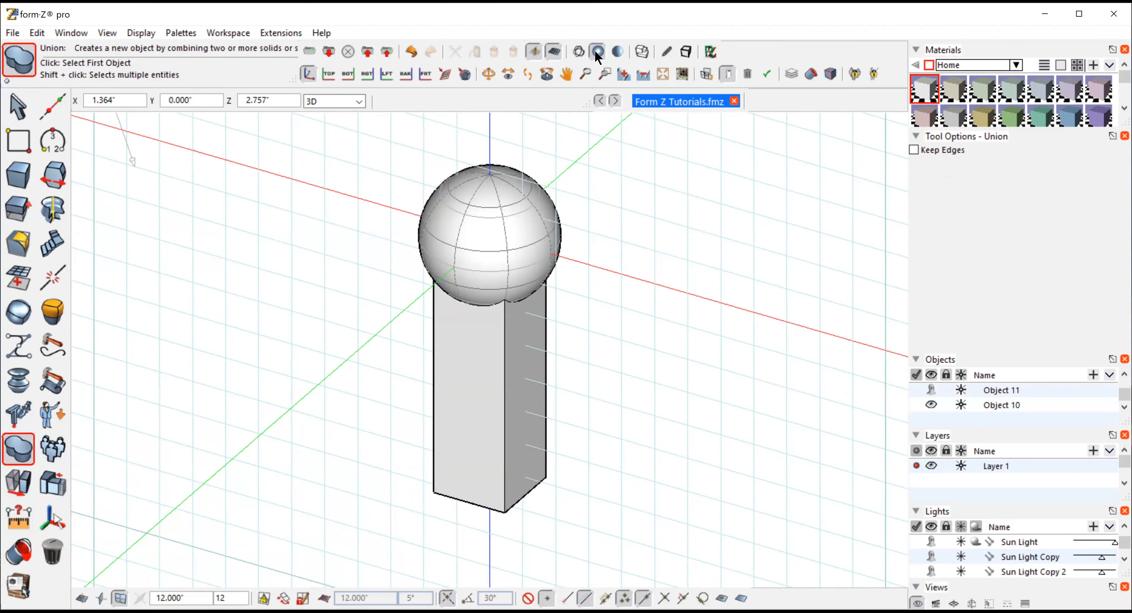
left_click(488, 73)
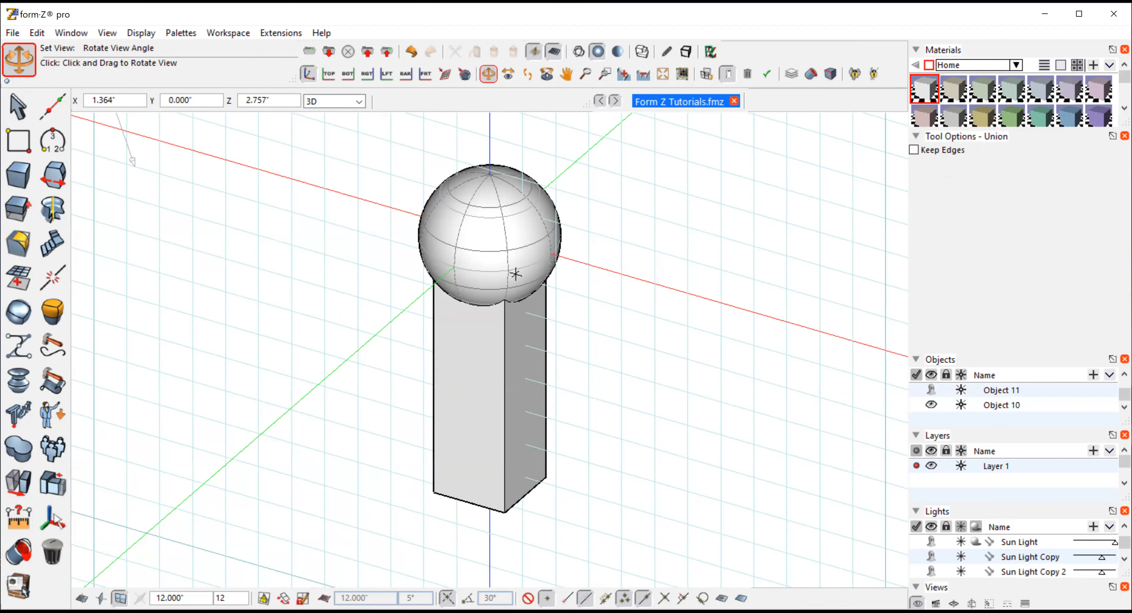
left_click_drag(515, 274, 602, 290)
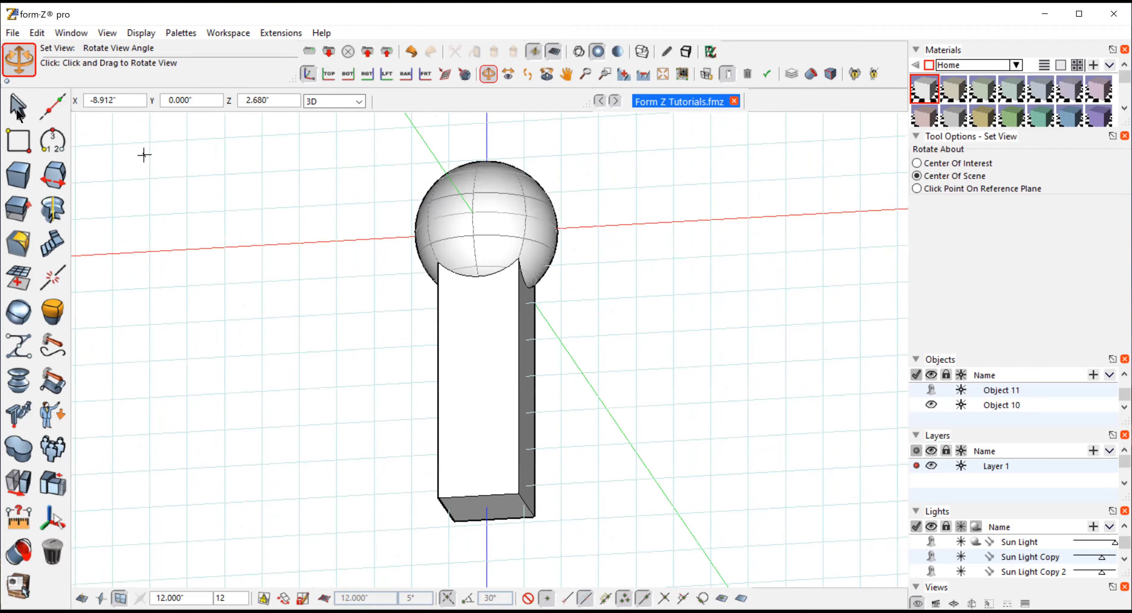
Switch selection to edge level and pick the box's vertical edges below the sphere
left_click(14, 107)
left_click(977, 167)
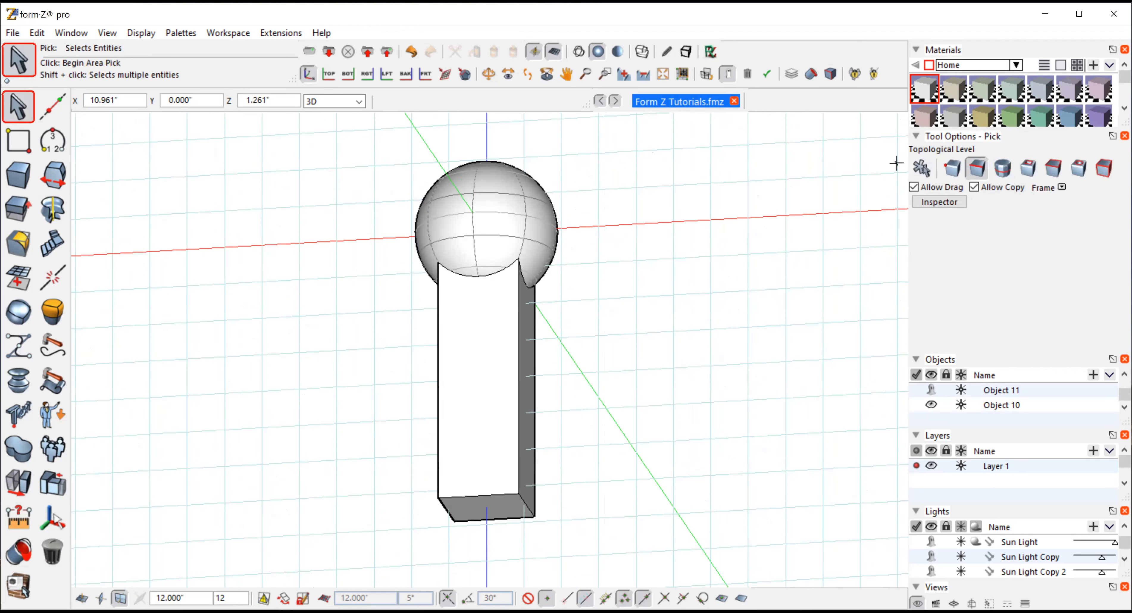
left_click(515, 302)
left_click(519, 306)
left_click(488, 275, "shift")
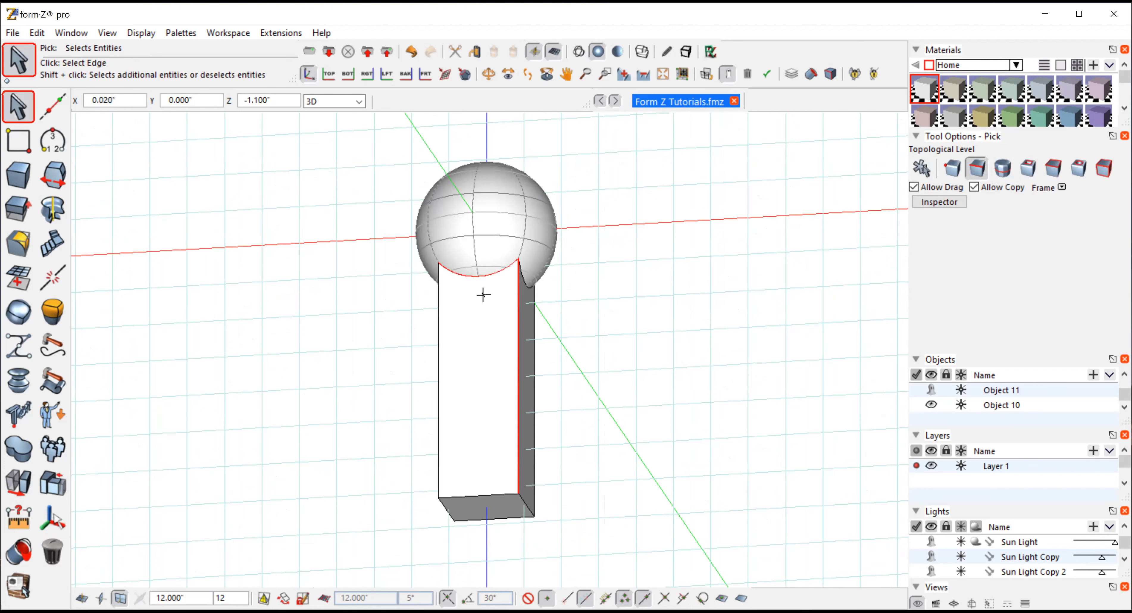
left_click(438, 385, "shift")
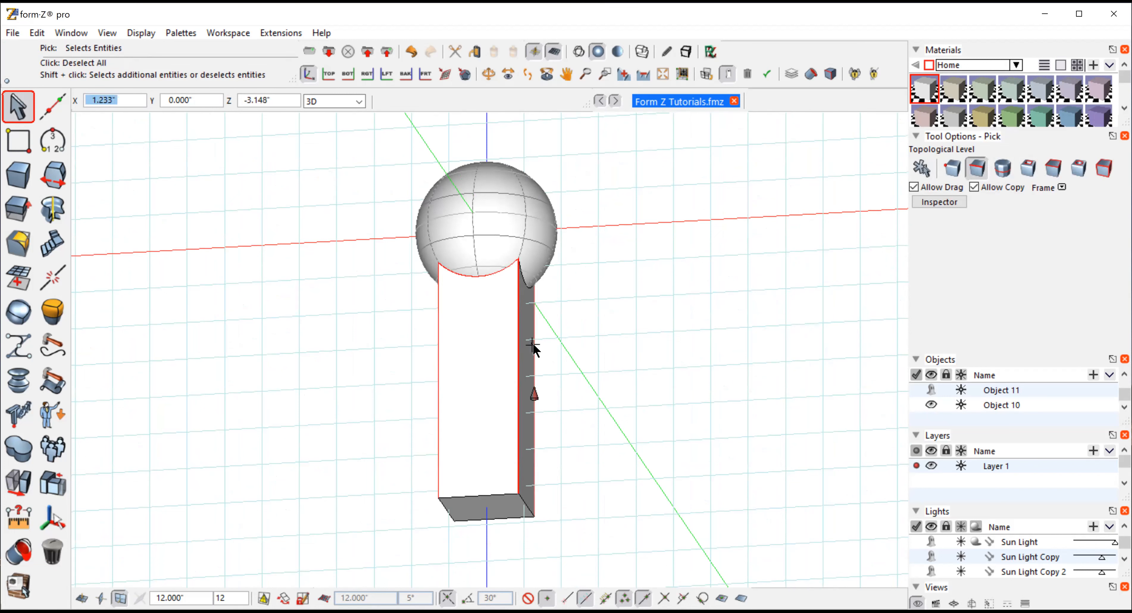
left_click(487, 75)
mouse_move(296, 310)
left_mouse_down()
mouse_move(603, 365)
mouse_move(483, 365)
left_mouse_up()
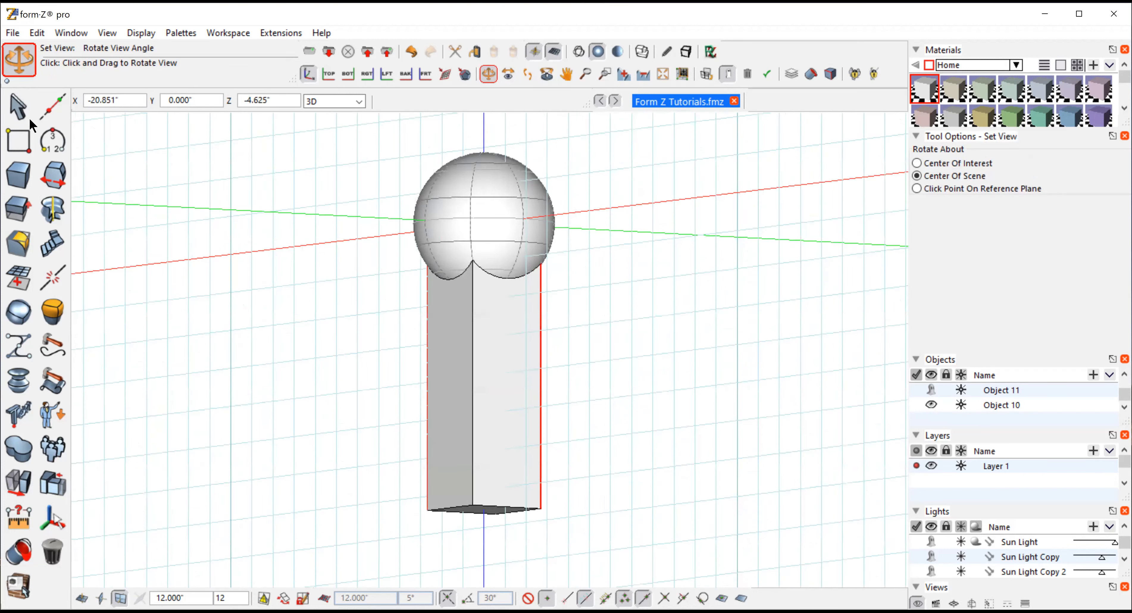
left_click(21, 106)
left_click(49, 140)
left_click(472, 359)
left_click(450, 279, "shift")
left_click(491, 275, "shift")
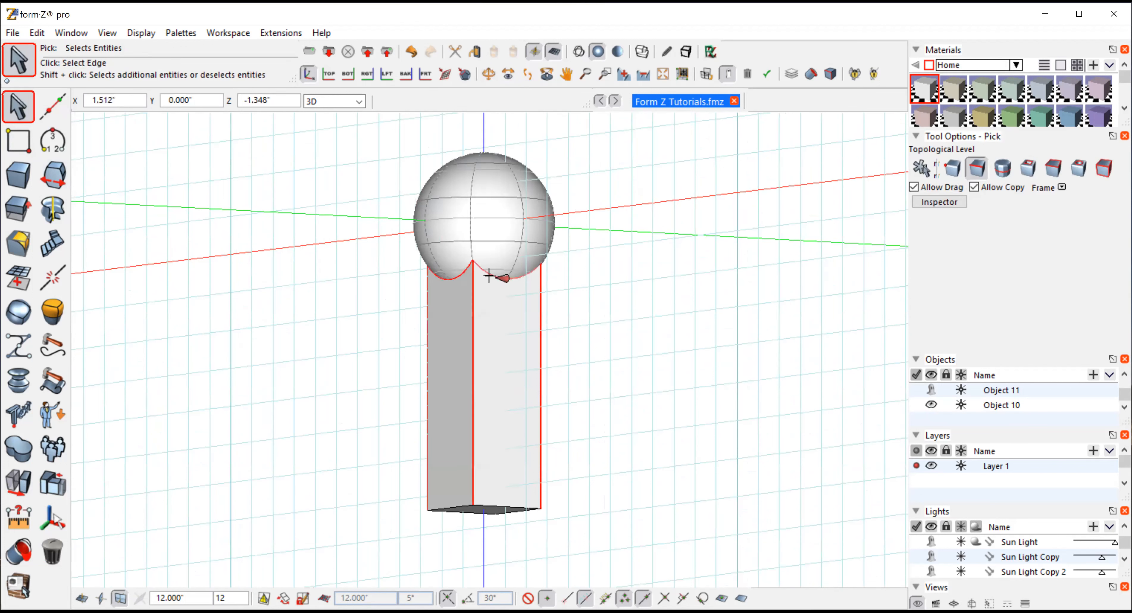
Round the selected box edges with a circular cross section and a radius of 0.25"
mouse_move(15, 238)
left_click(48, 276)
double_click(1014, 188)
key("BackSpace")
type("0.25")
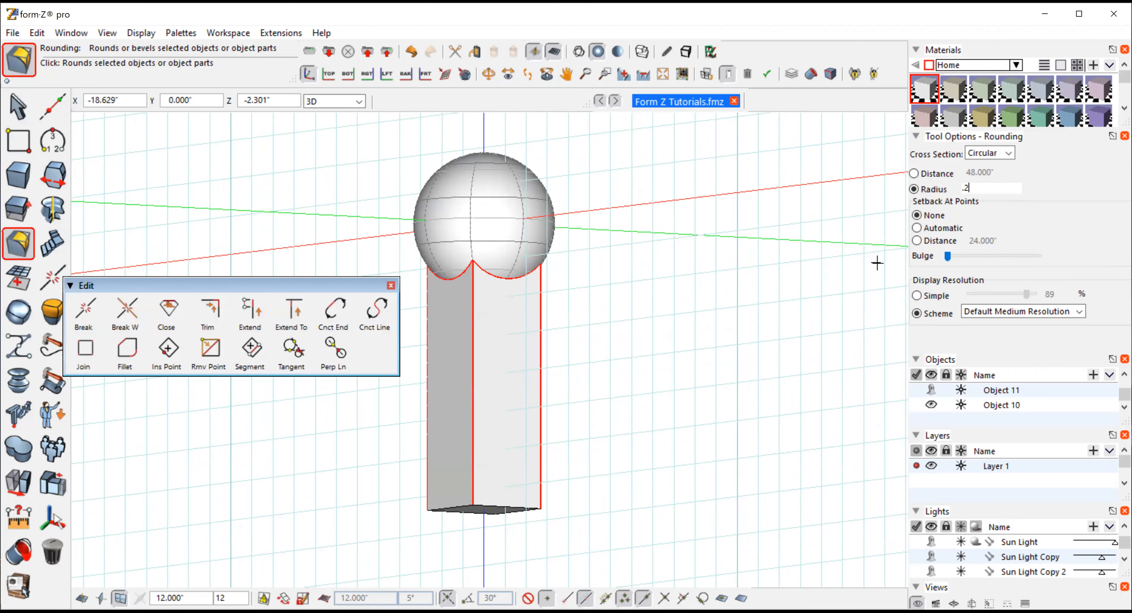
key("Return")
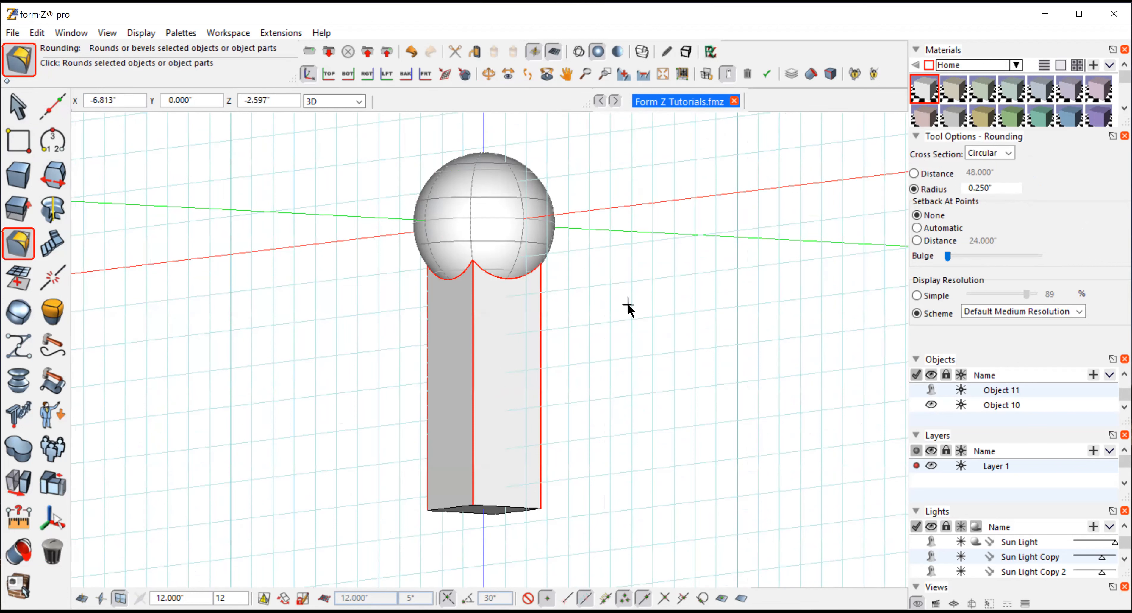
left_click(628, 305)
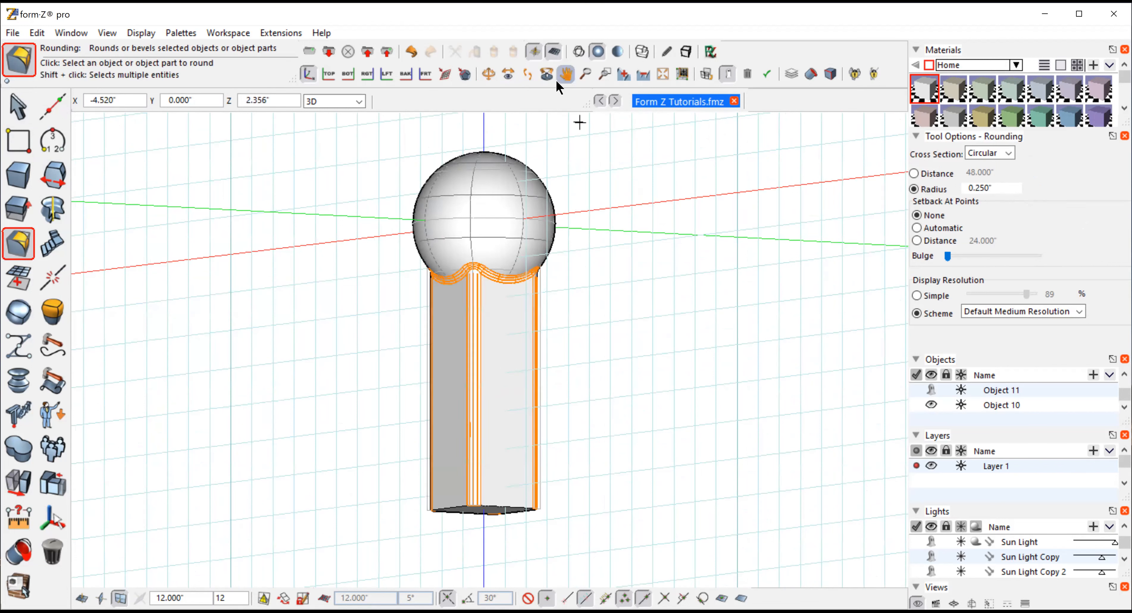
Orbit around the rounded box edges to inspect them and clear the selection
left_click(491, 71)
left_click_drag(624, 310, 637, 419)
left_click(16, 109)
left_click(49, 141)
left_click(786, 236)
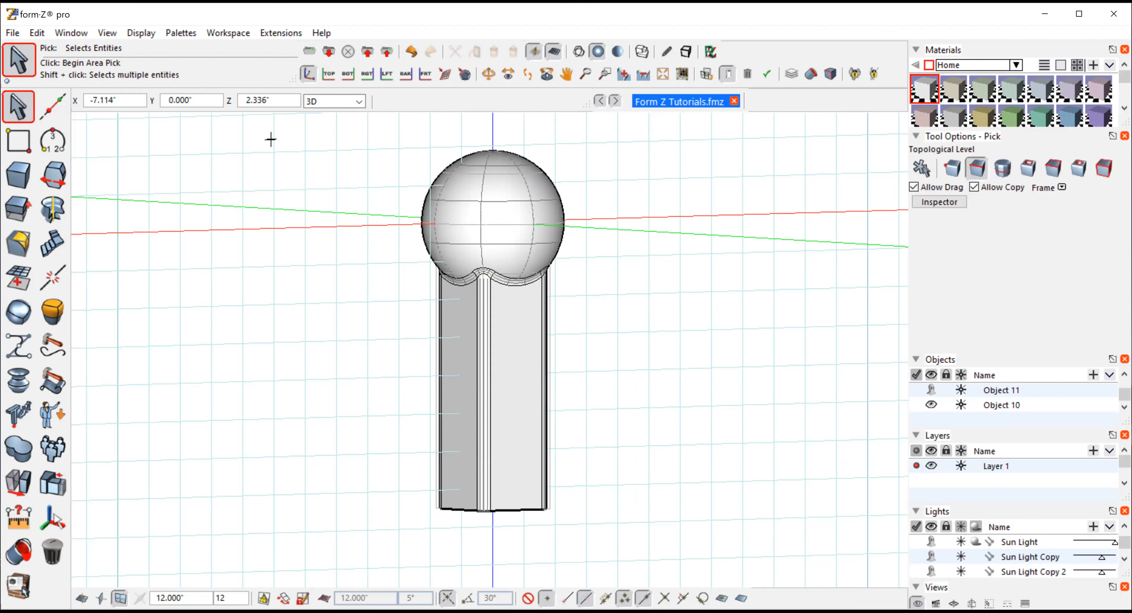
Undo the edge rounding together with the sphere and box union, and clear the selection
left_click(36, 33)
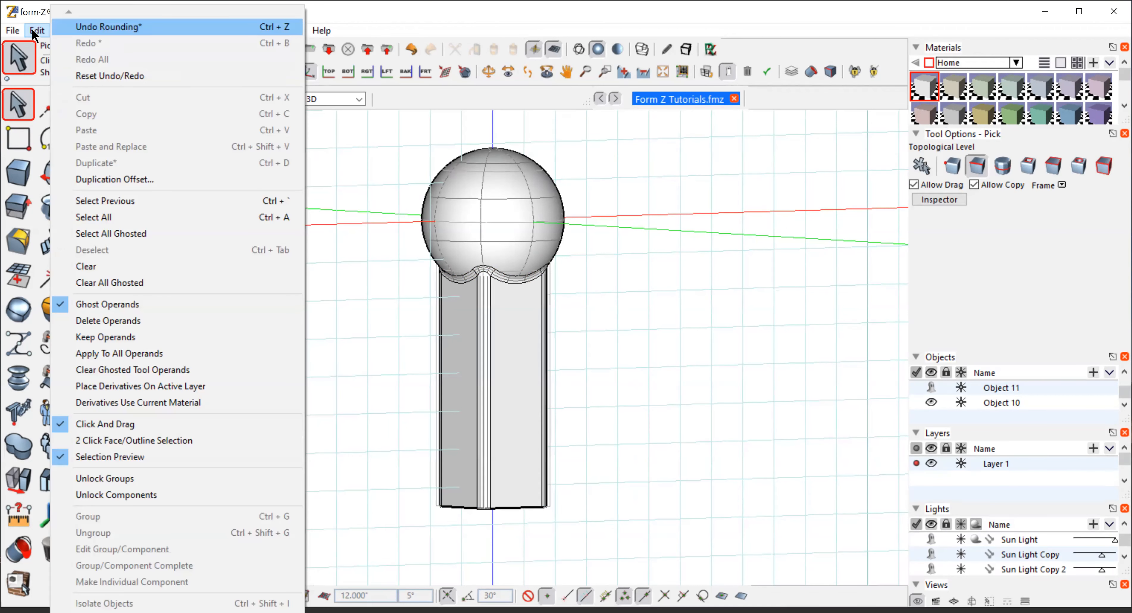
left_click(59, 28)
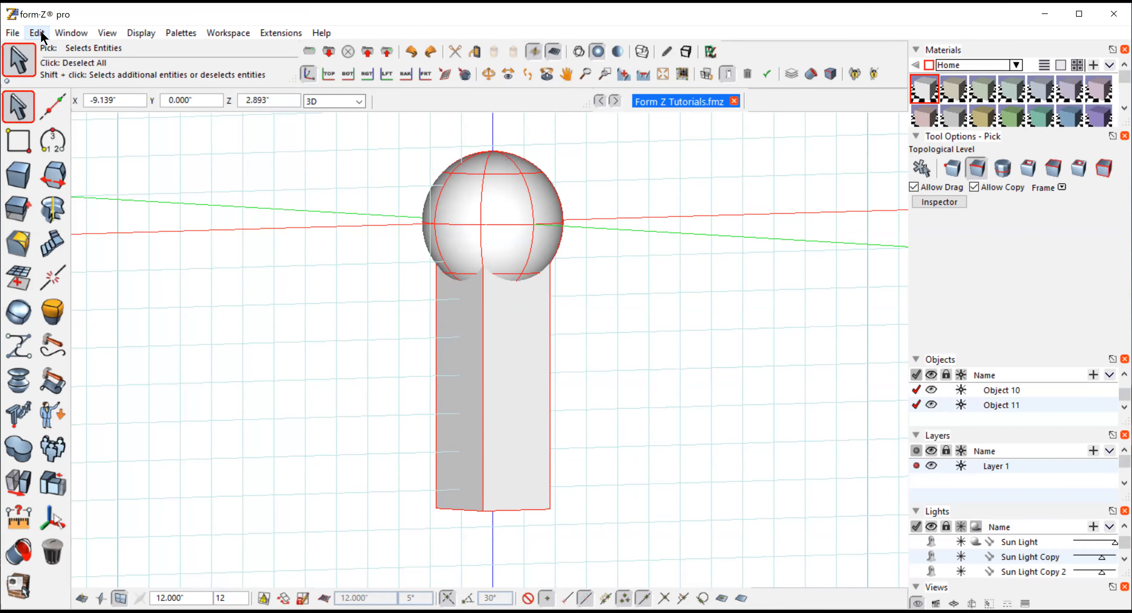
left_click(40, 32)
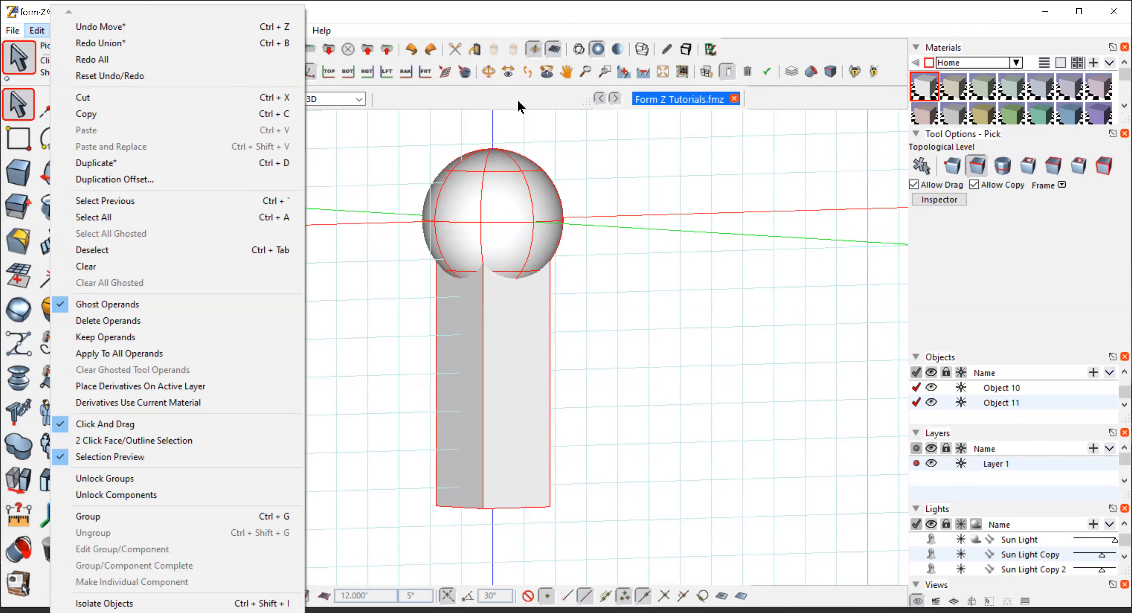
left_click(506, 73)
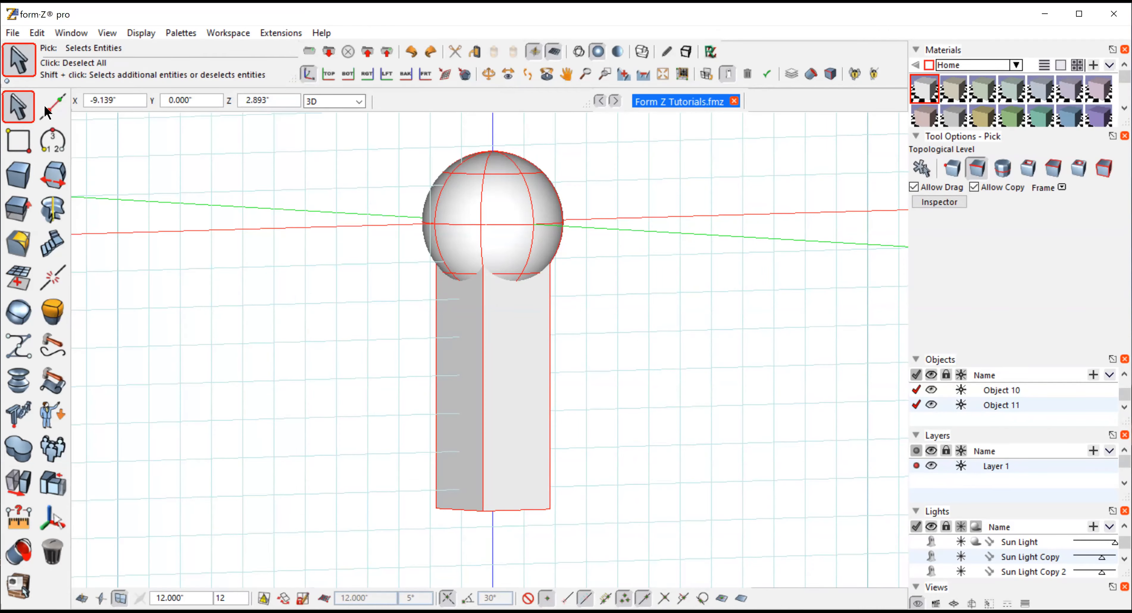
left_click(668, 257)
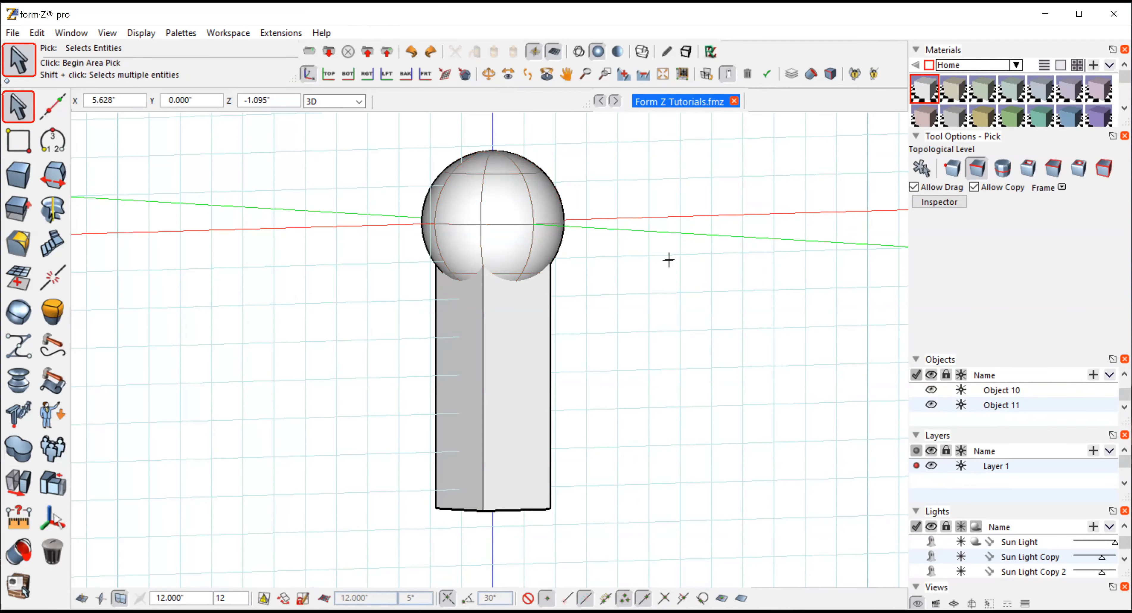
Subtract the box from the sphere with the Difference tool and orbit to view the cut from above
left_click(18, 449)
mouse_move(19, 448)
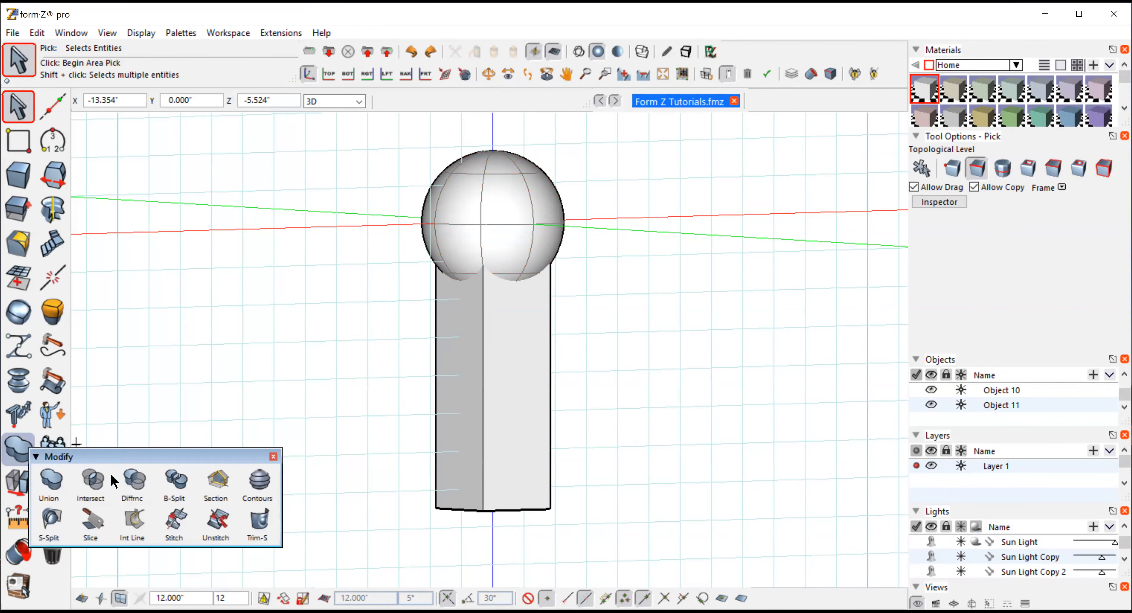
left_click(134, 479)
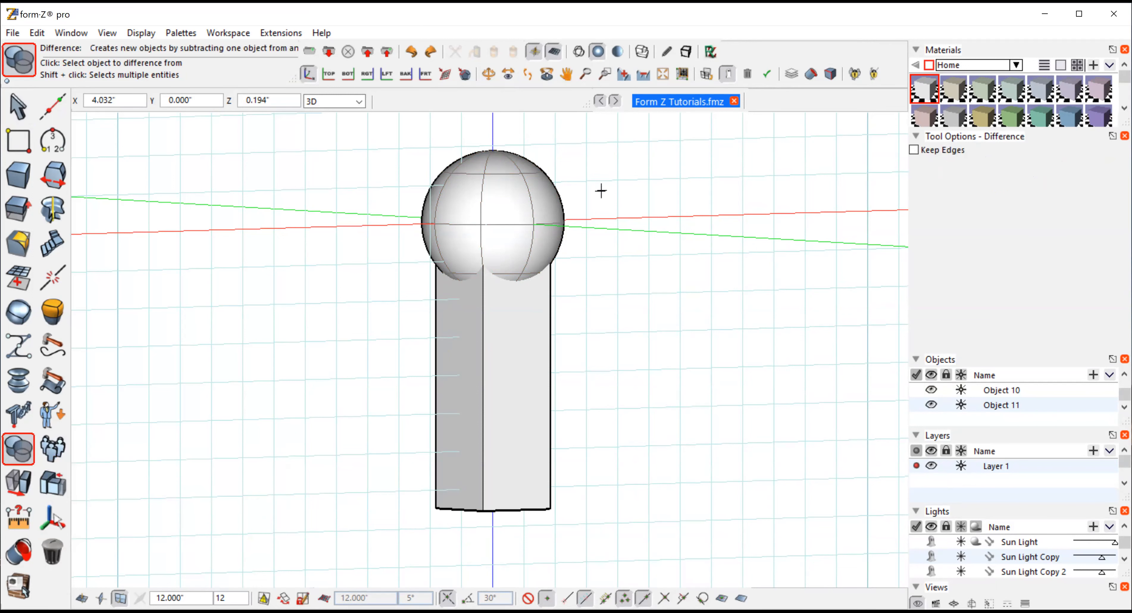
left_click(520, 188)
left_click(497, 338)
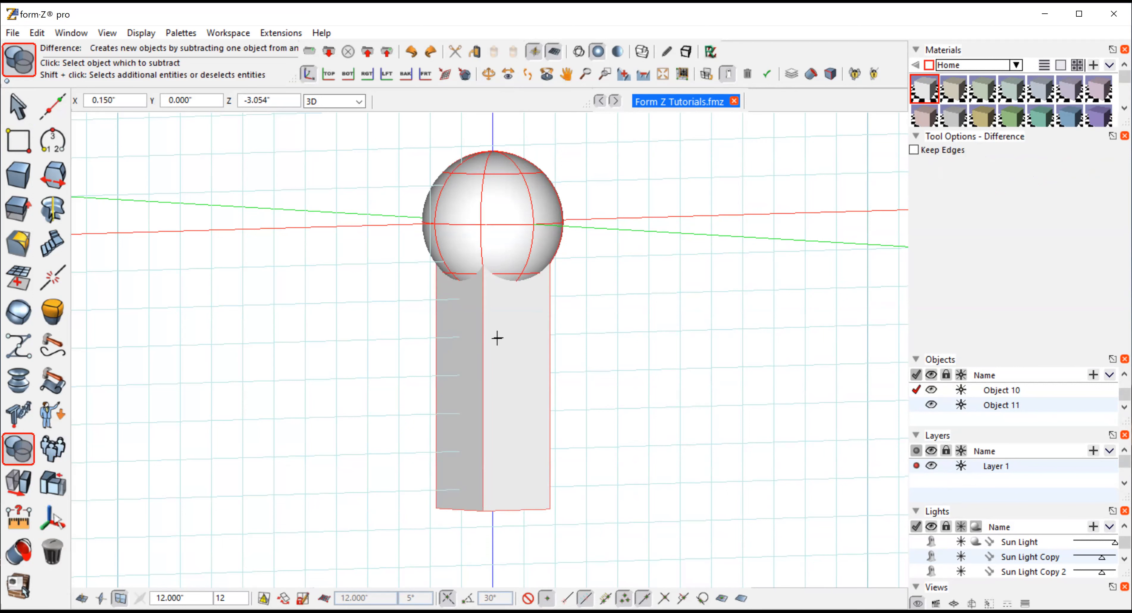
left_click(497, 338)
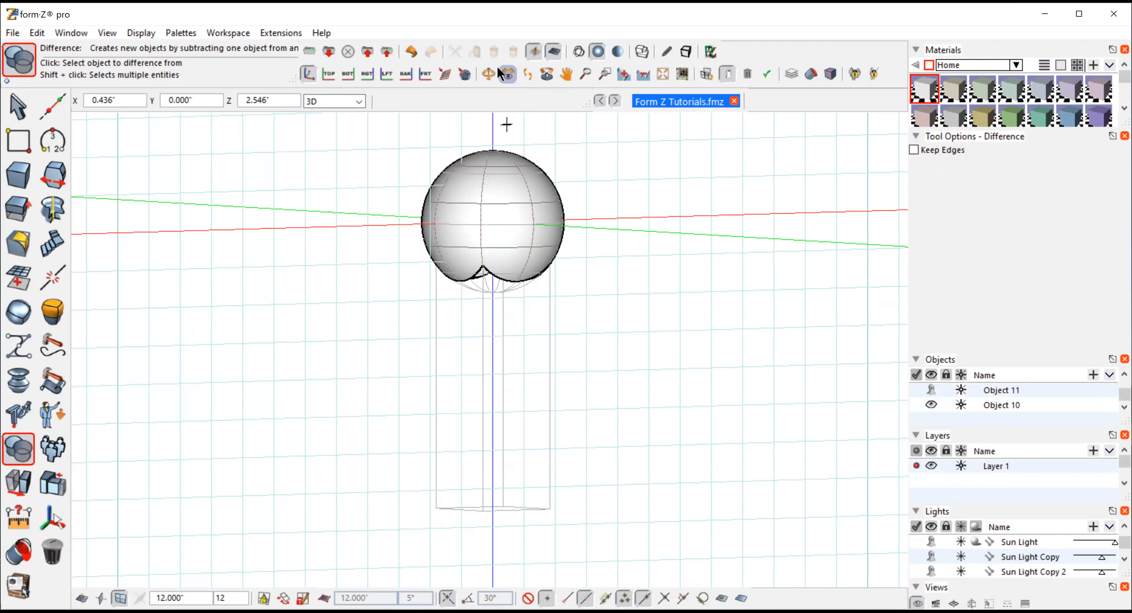
left_click(487, 70)
left_click_drag(627, 417, 641, 187)
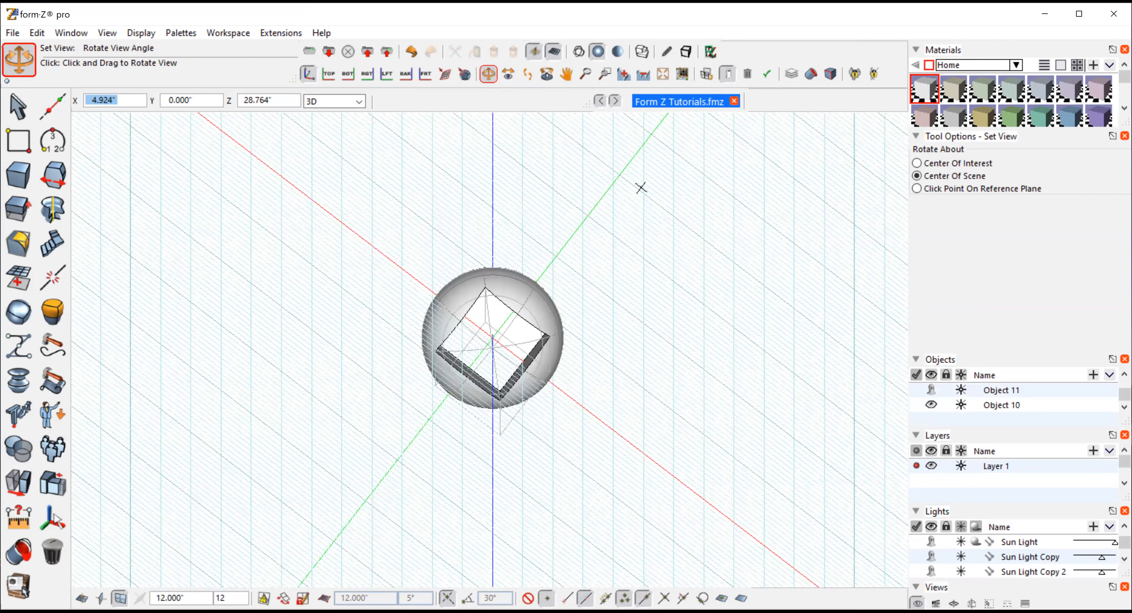
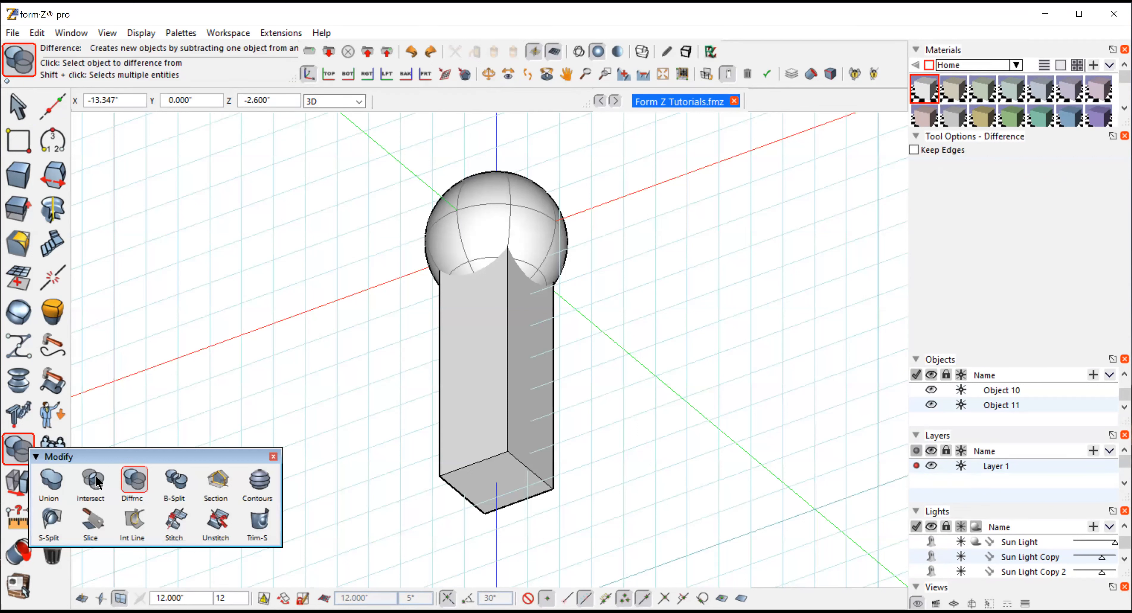
Intersect the sphere with the box using the Intersection tool and orbit the view to inspect the result
left_click(93, 481)
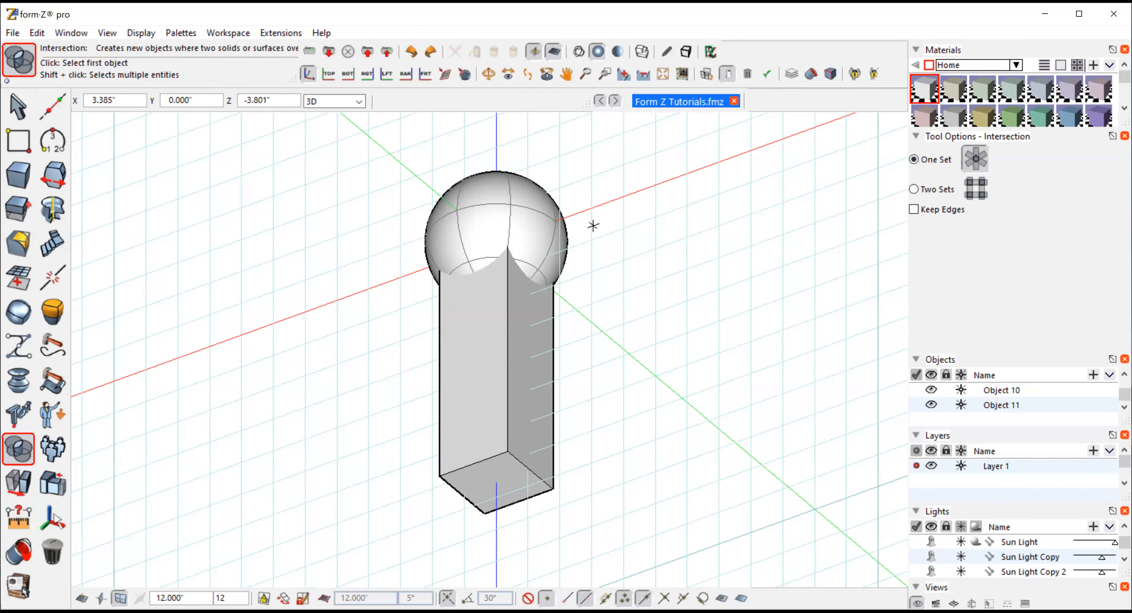
left_click(549, 204)
left_click(528, 330)
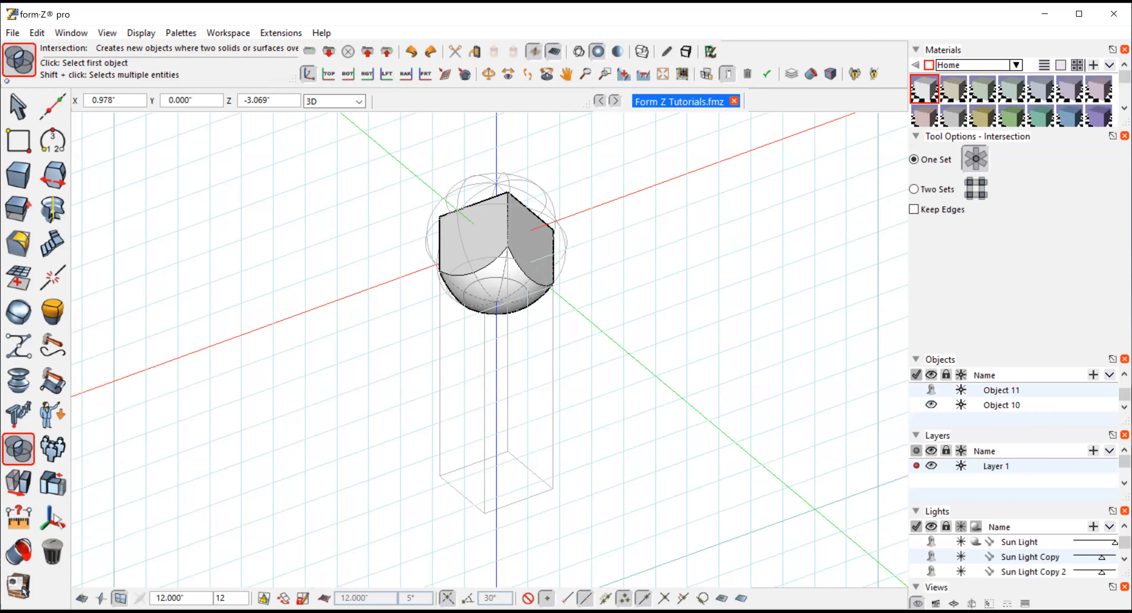
left_click(488, 74)
left_click_drag(608, 262, 495, 239)
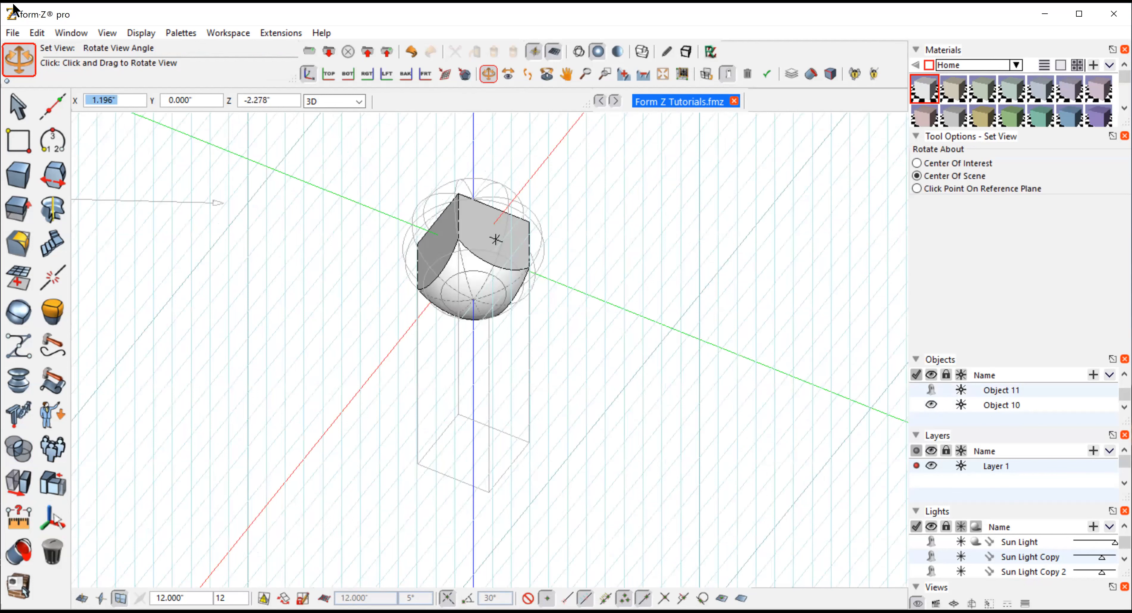
left_click_drag(495, 239, 256, 129)
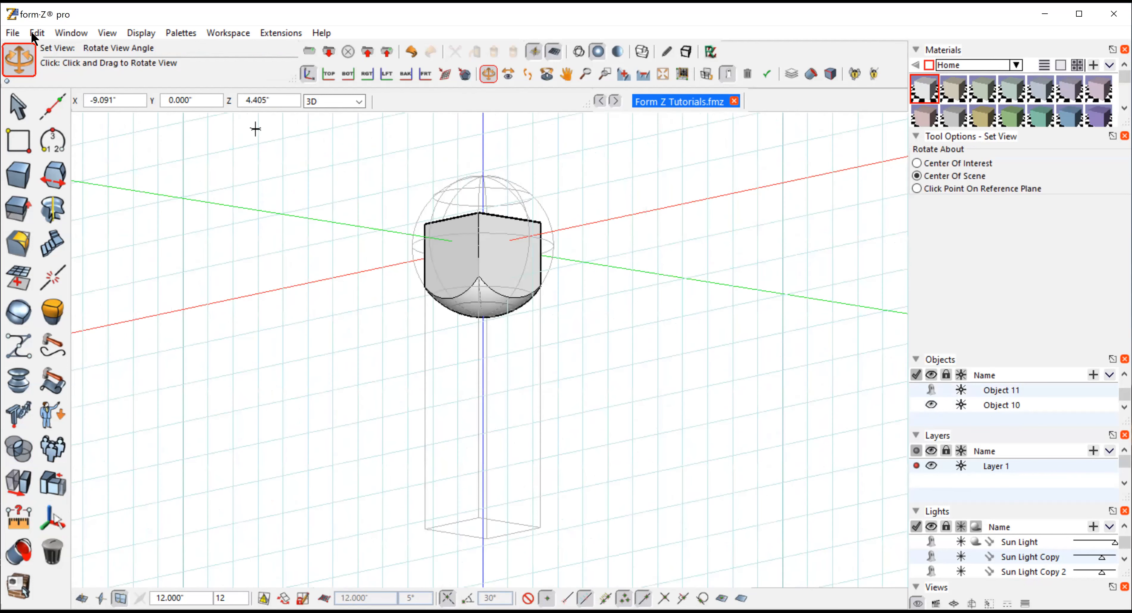
Undo the intersection together with the earlier difference, and clear the selection
key("ctrl+z")
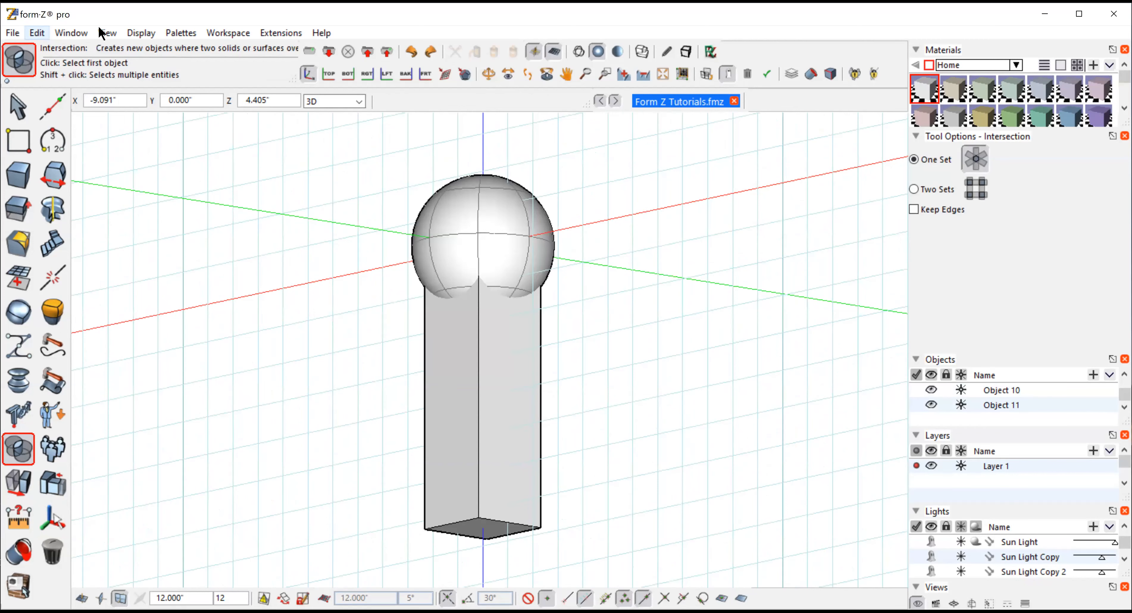
key("ctrl+z")
mouse_move(18, 104)
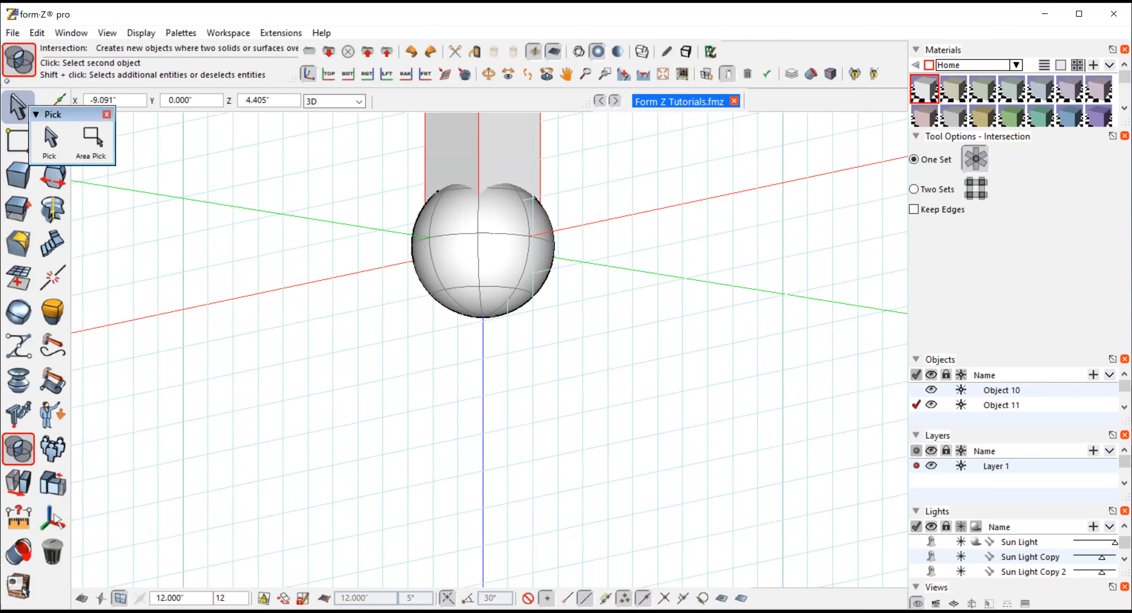
left_click(726, 144)
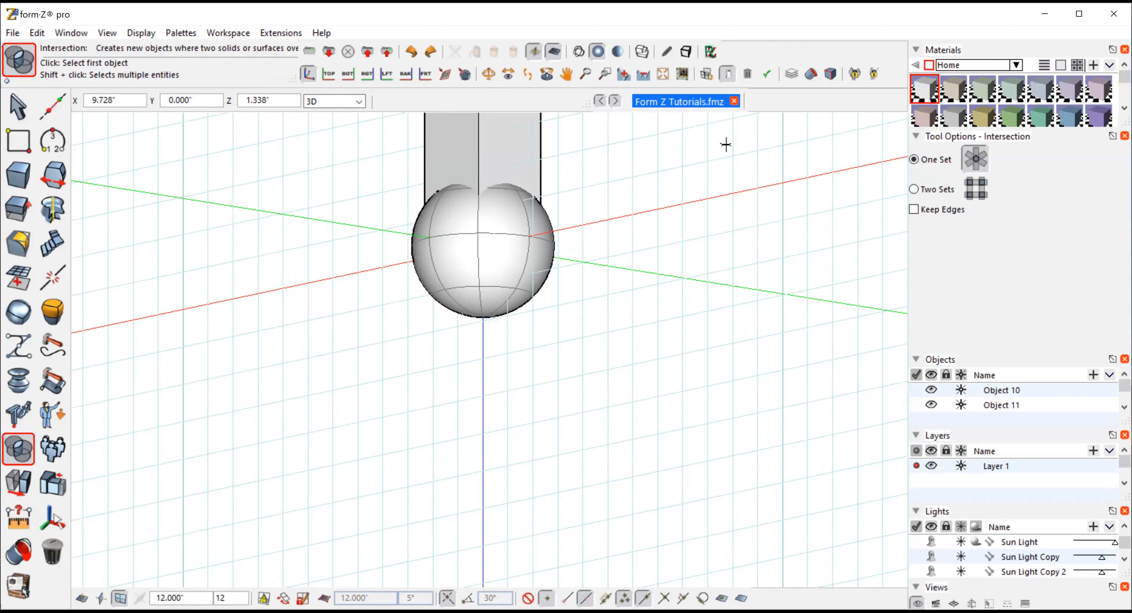